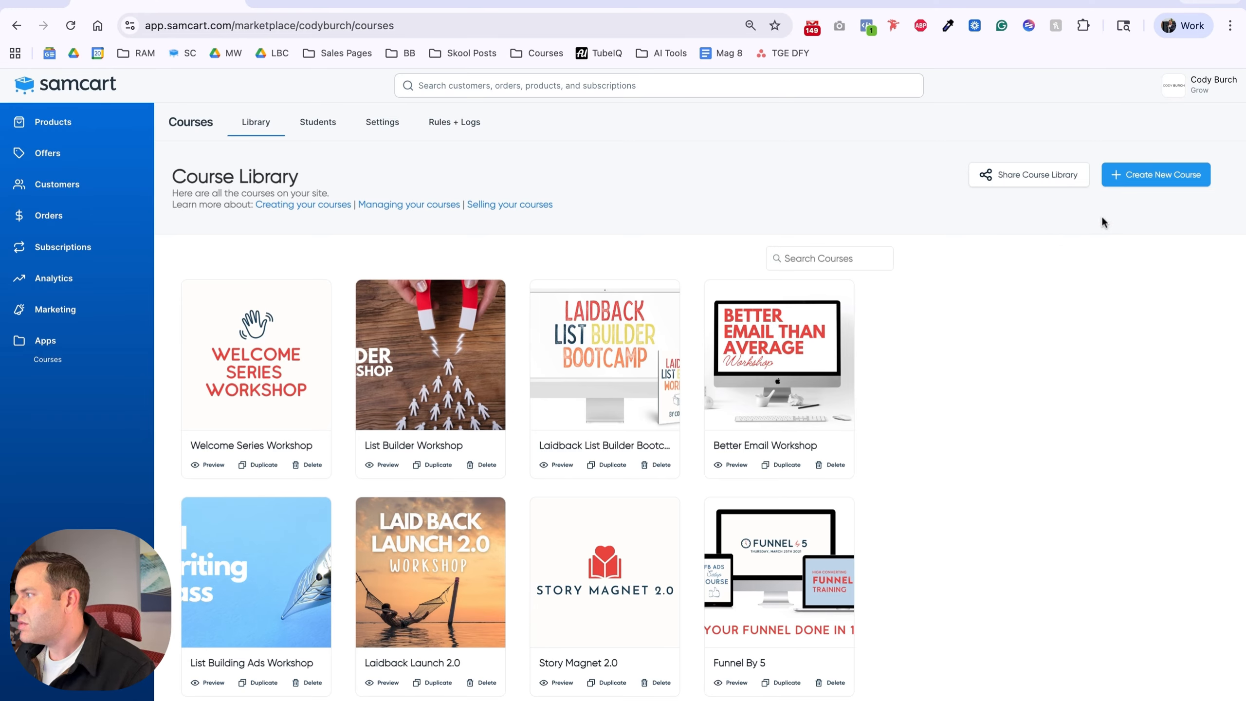
Create a new course and title it "Profit Rockets Workshop".
click(1131, 185)
click(311, 315)
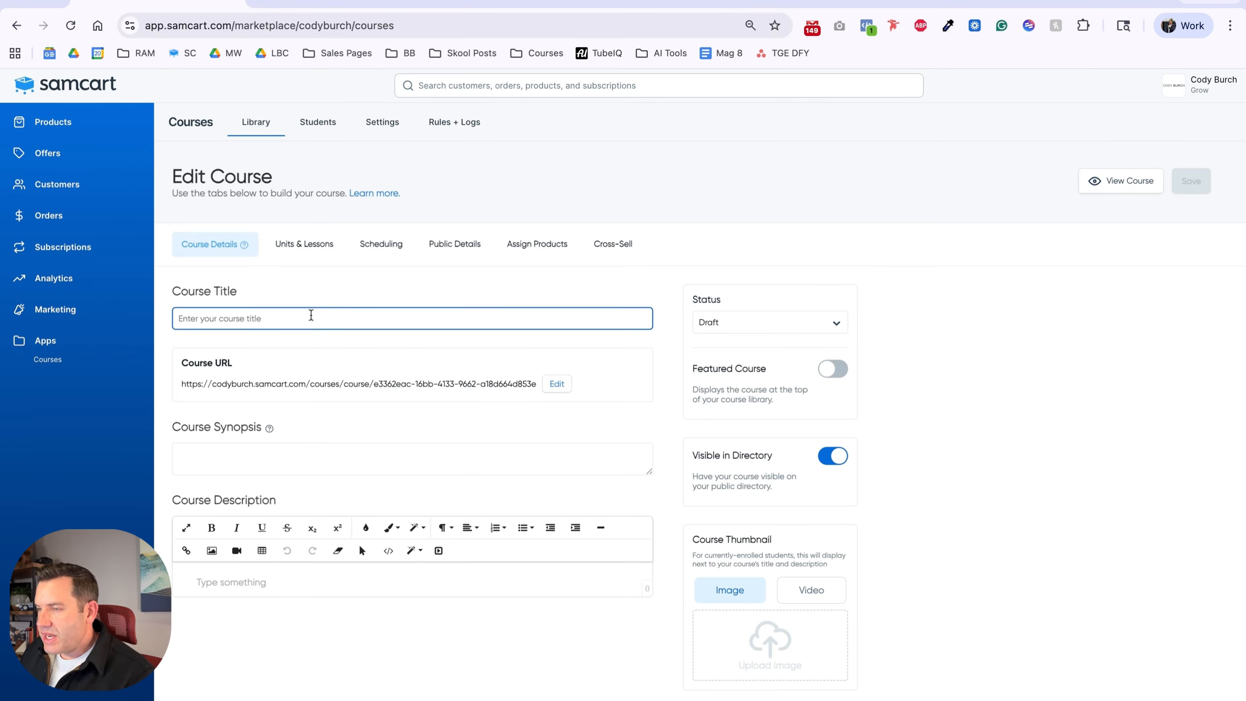
text(Profit Rockets Workshop)
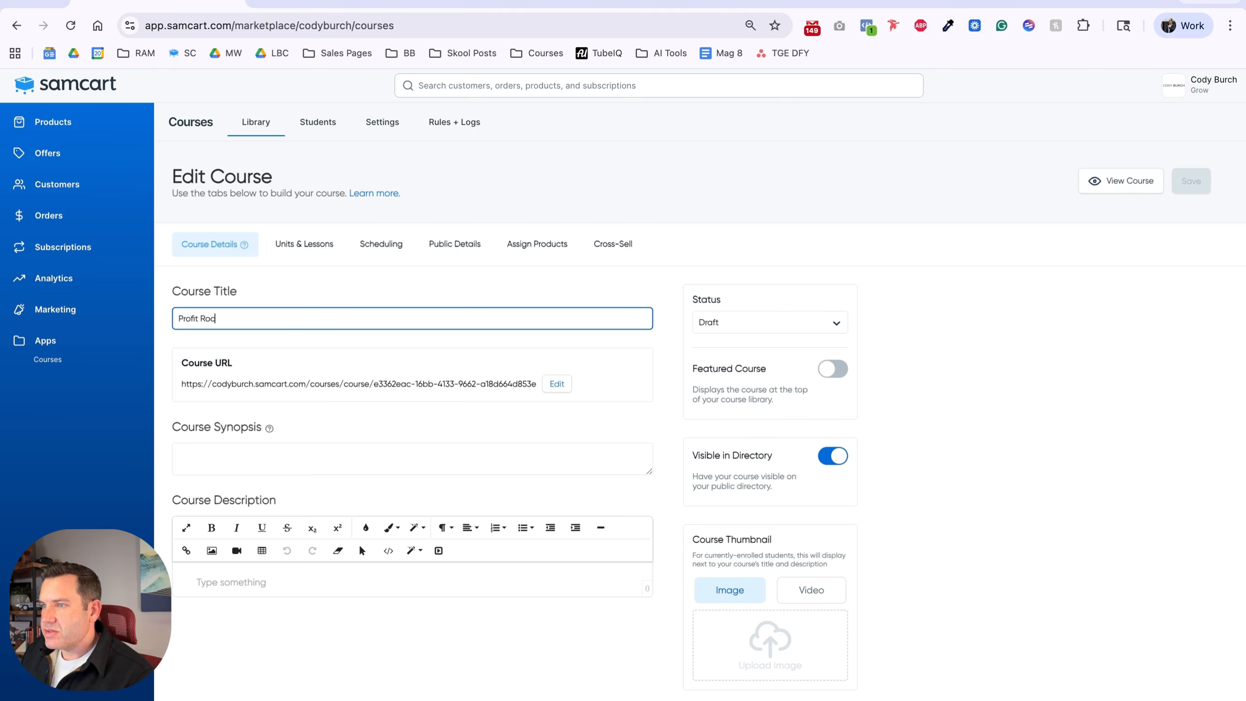
Enter the course synopsis "Make more from the customers you've already got.".
click(275, 449)
text(Make more m)
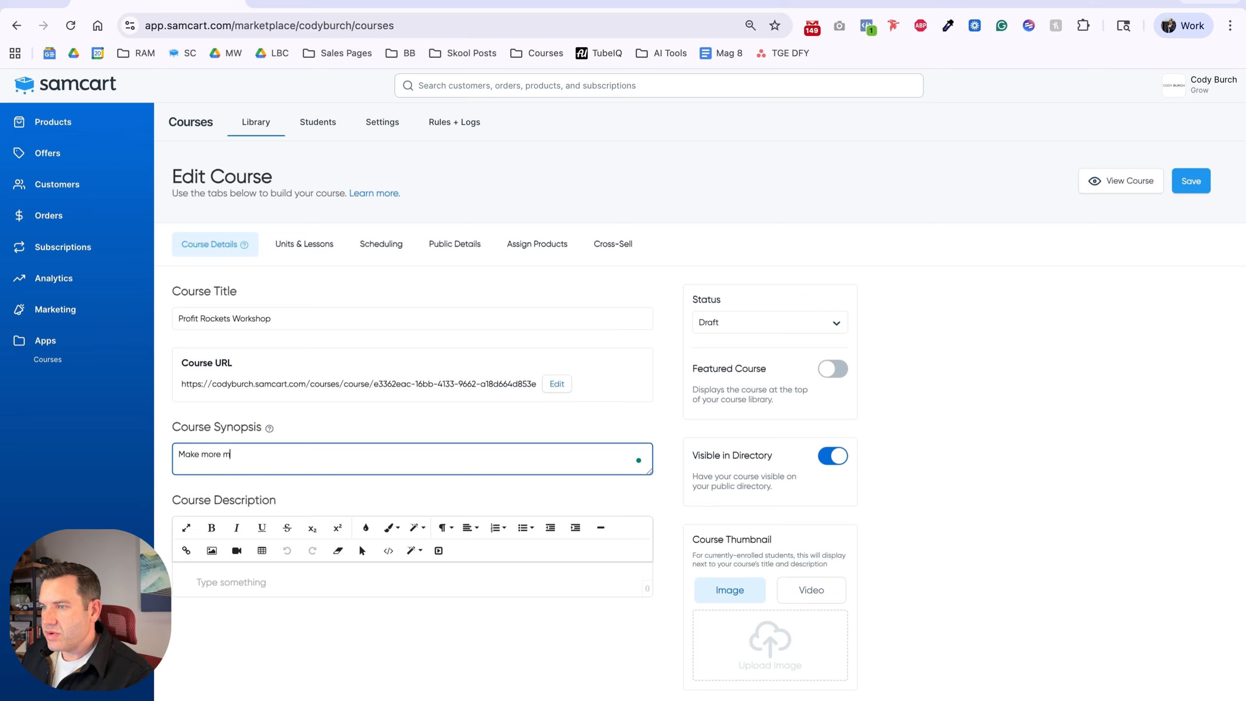
key(BackSpace)
text(from the cus)
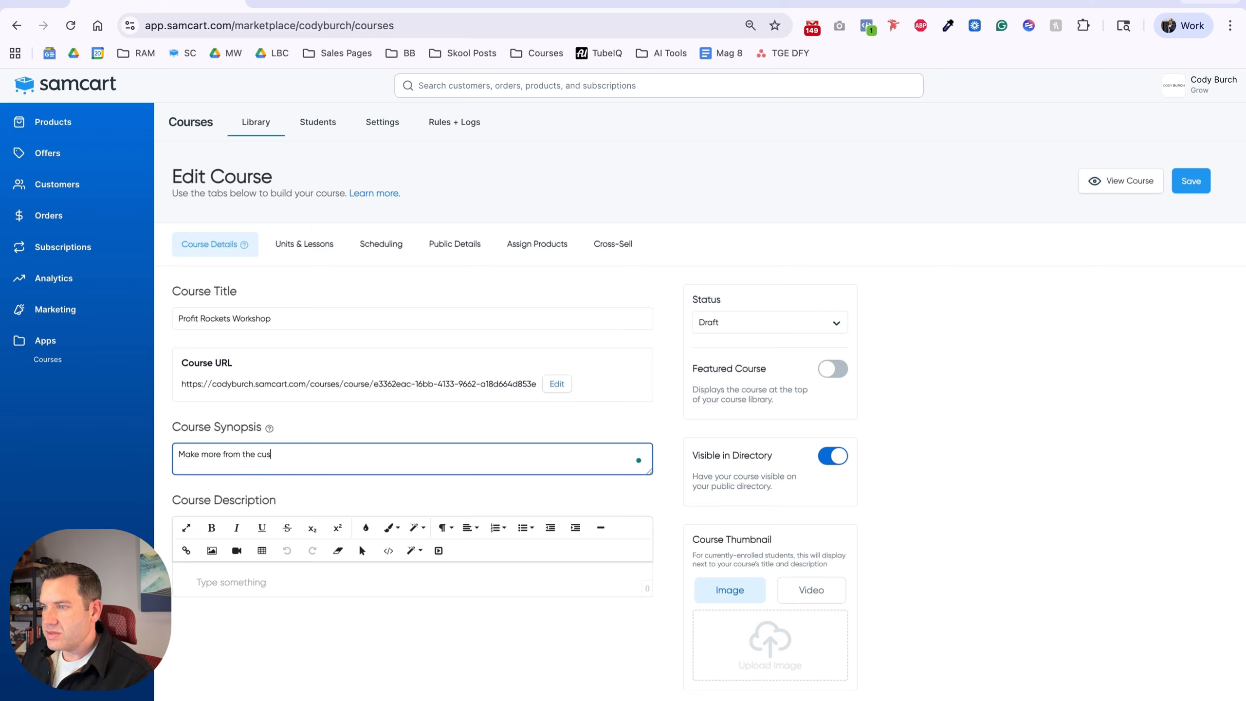
text(tomers you've already got.)
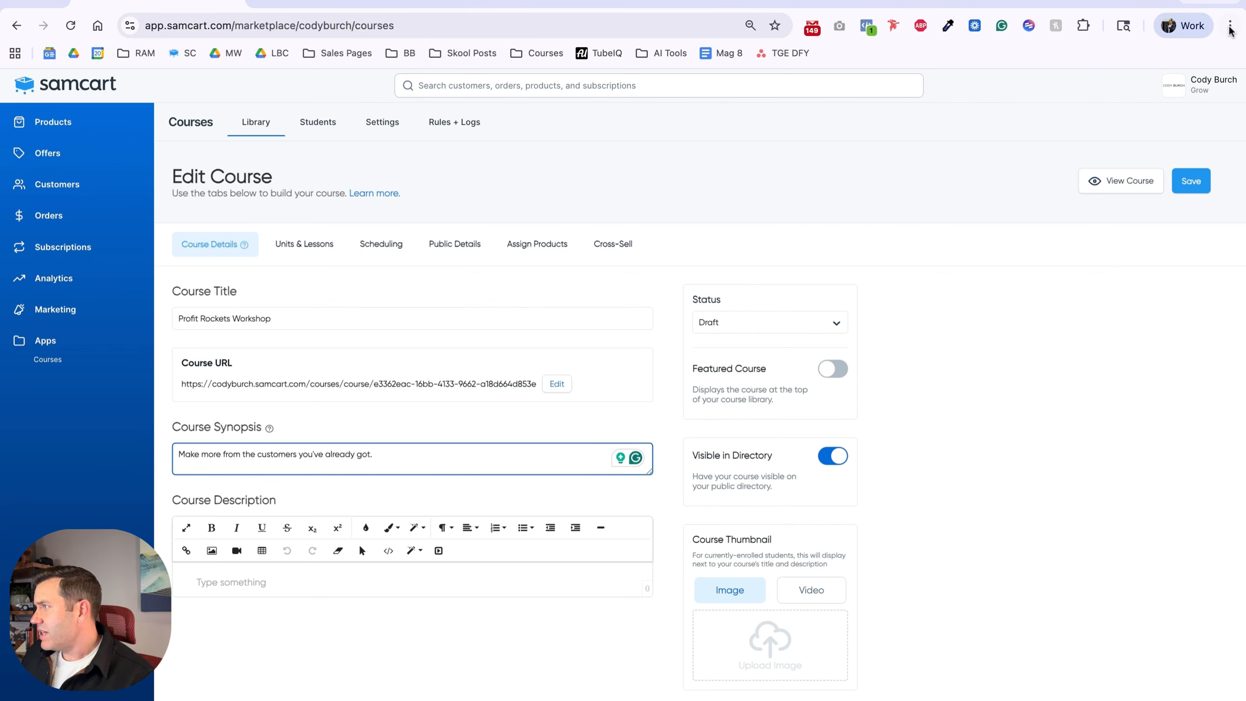
Examine the public Mini Workshop Library to see how course thumbnails, titles and synopses are presented.
key(ctrl+plus)
key(ctrl+plus)
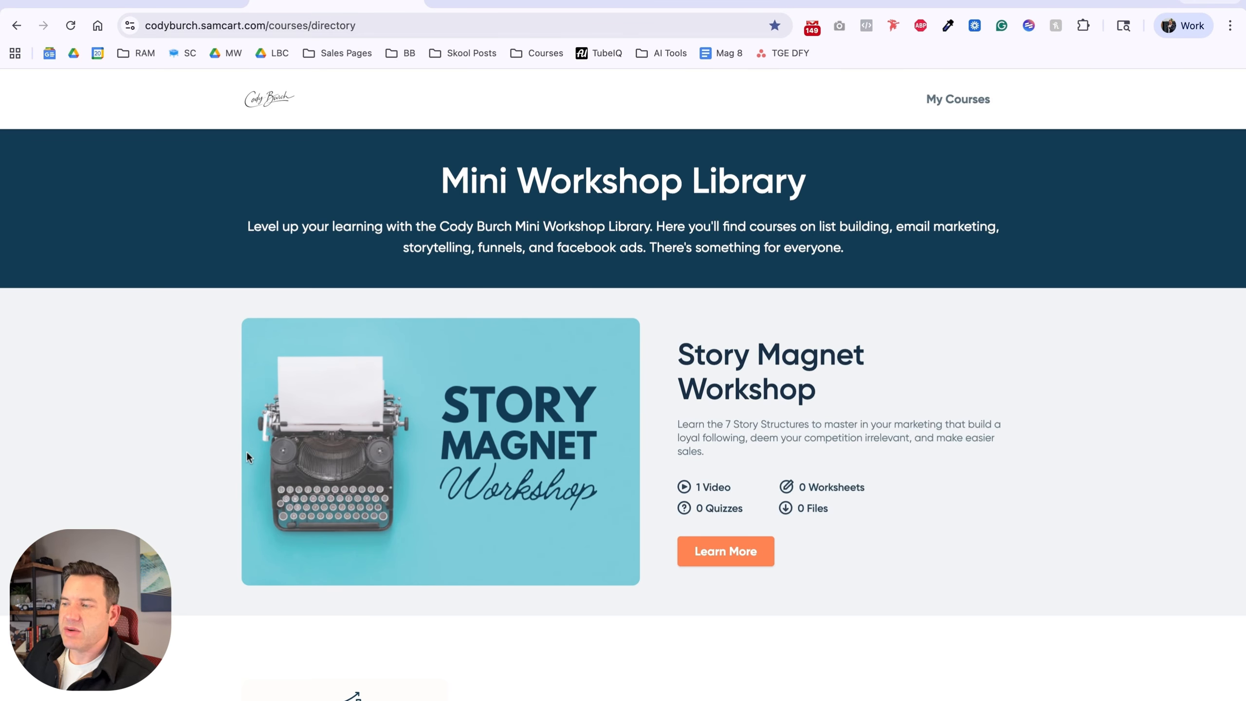
scroll(181, 488, down, 10)
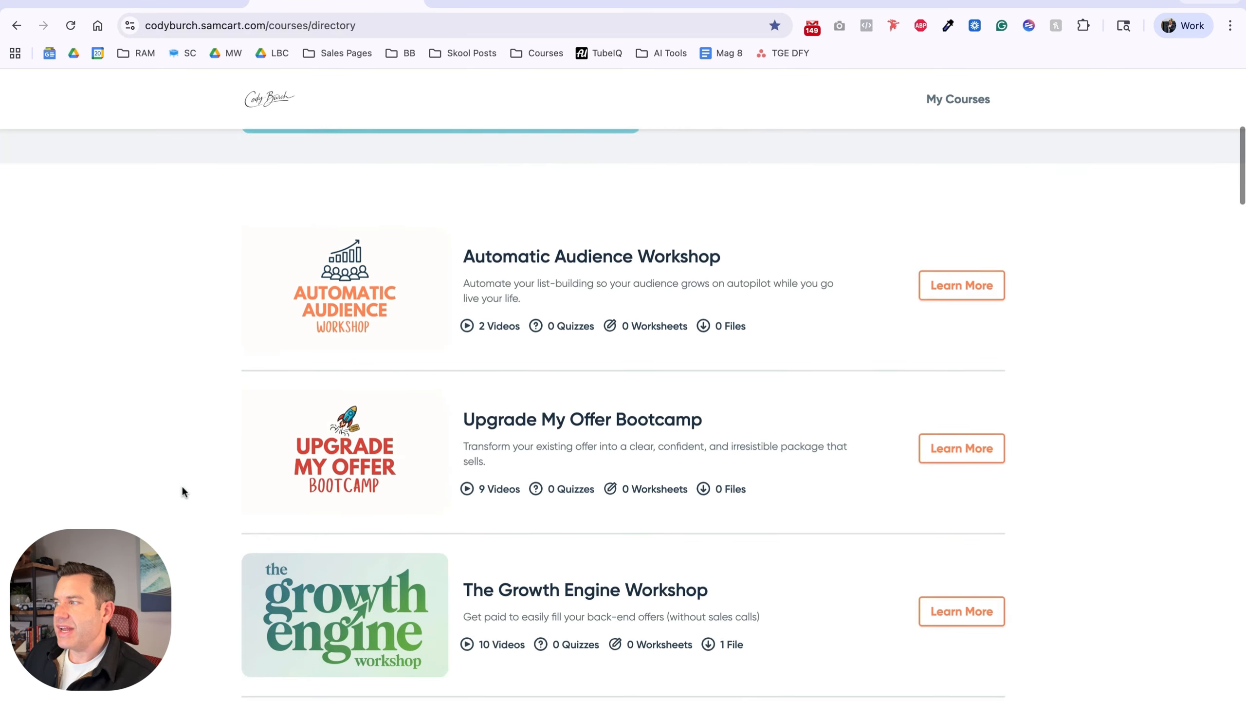
scroll(359, 306, down, 5)
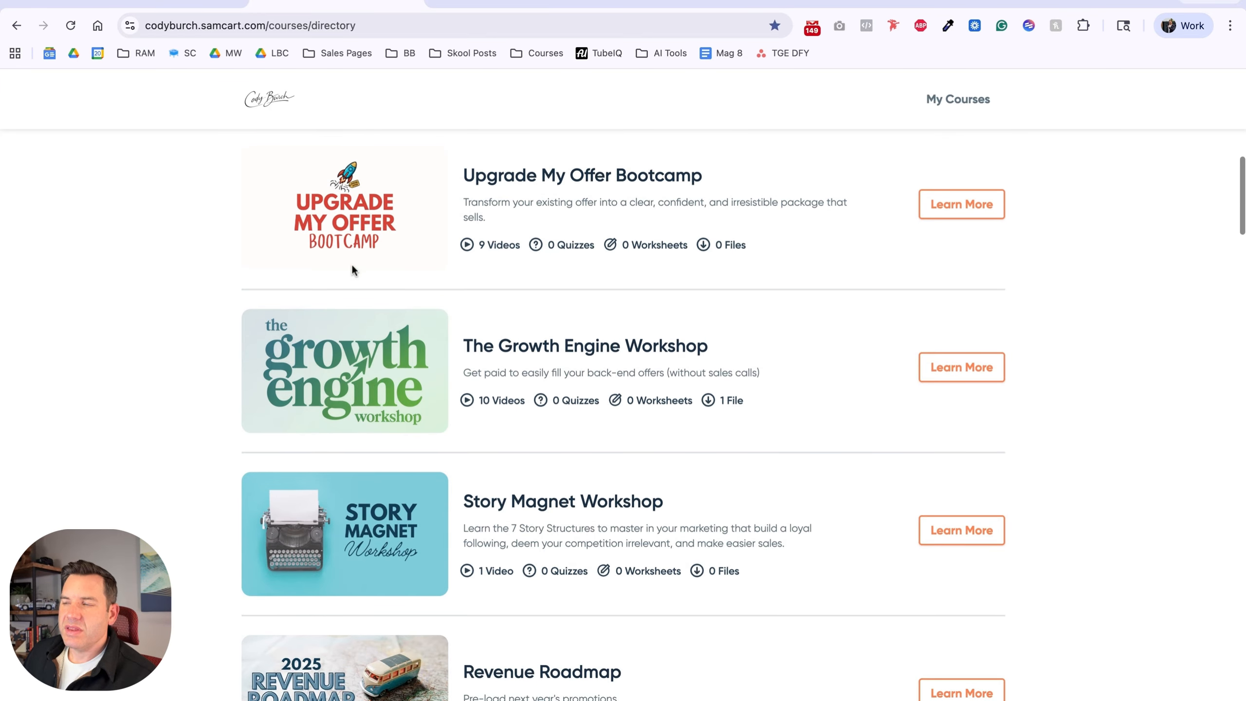
drag(482, 368, 748, 370)
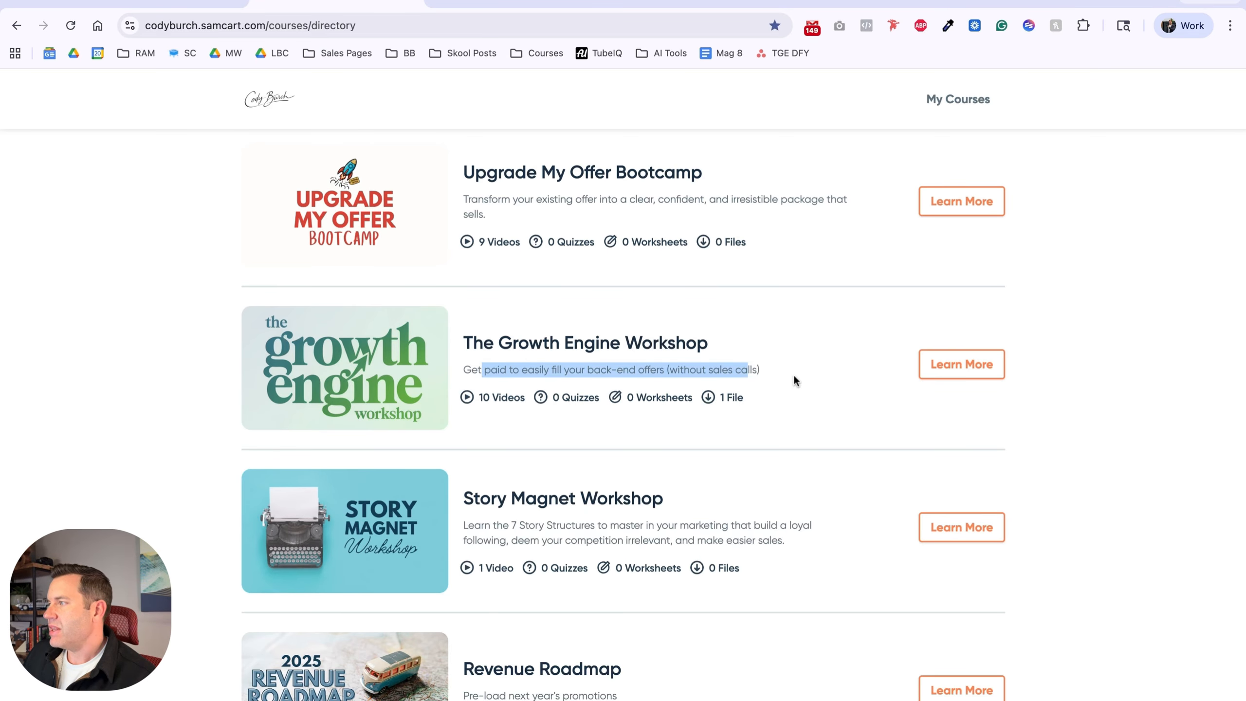
scroll(814, 352, up, 10)
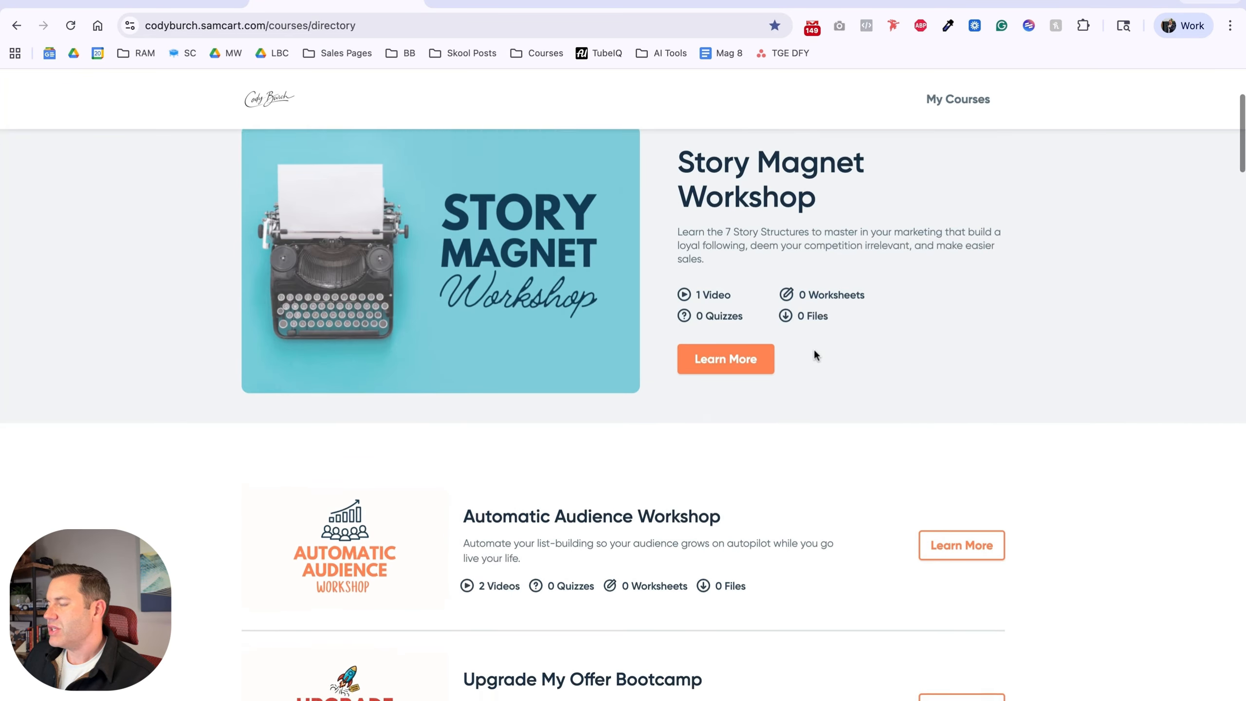
scroll(813, 351, down, 10)
scroll(813, 354, down, 15)
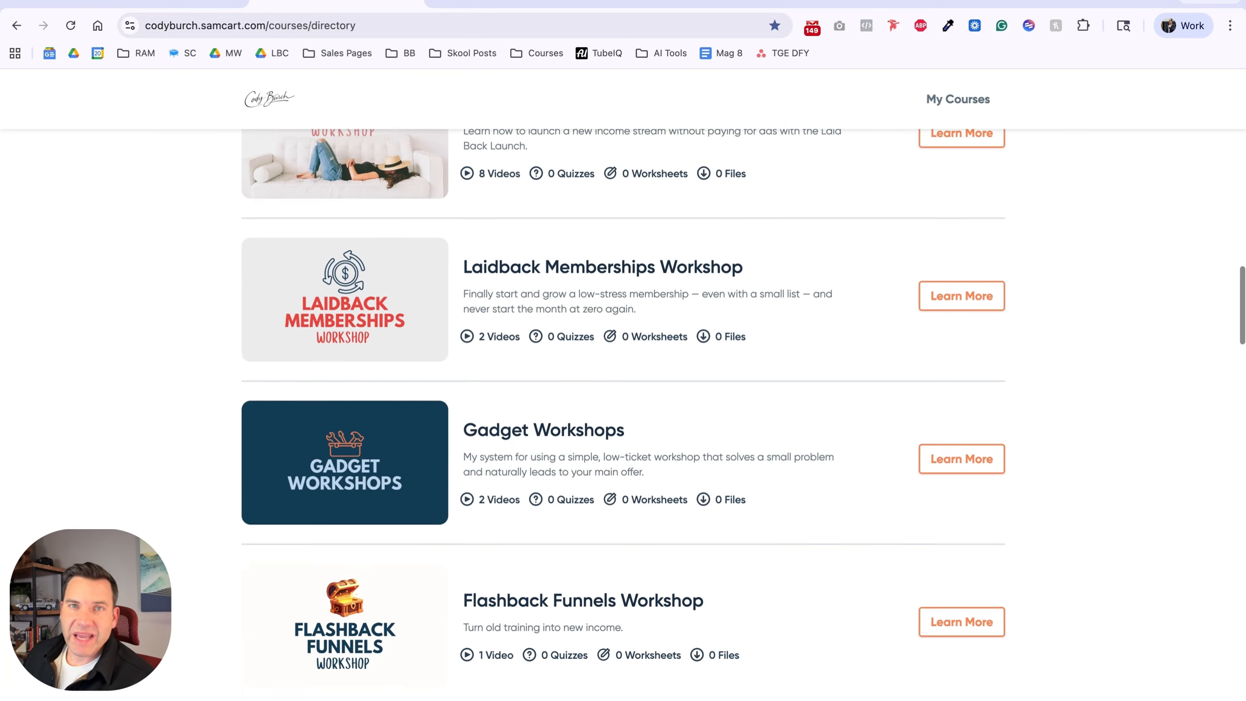
scroll(814, 354, up, 20)
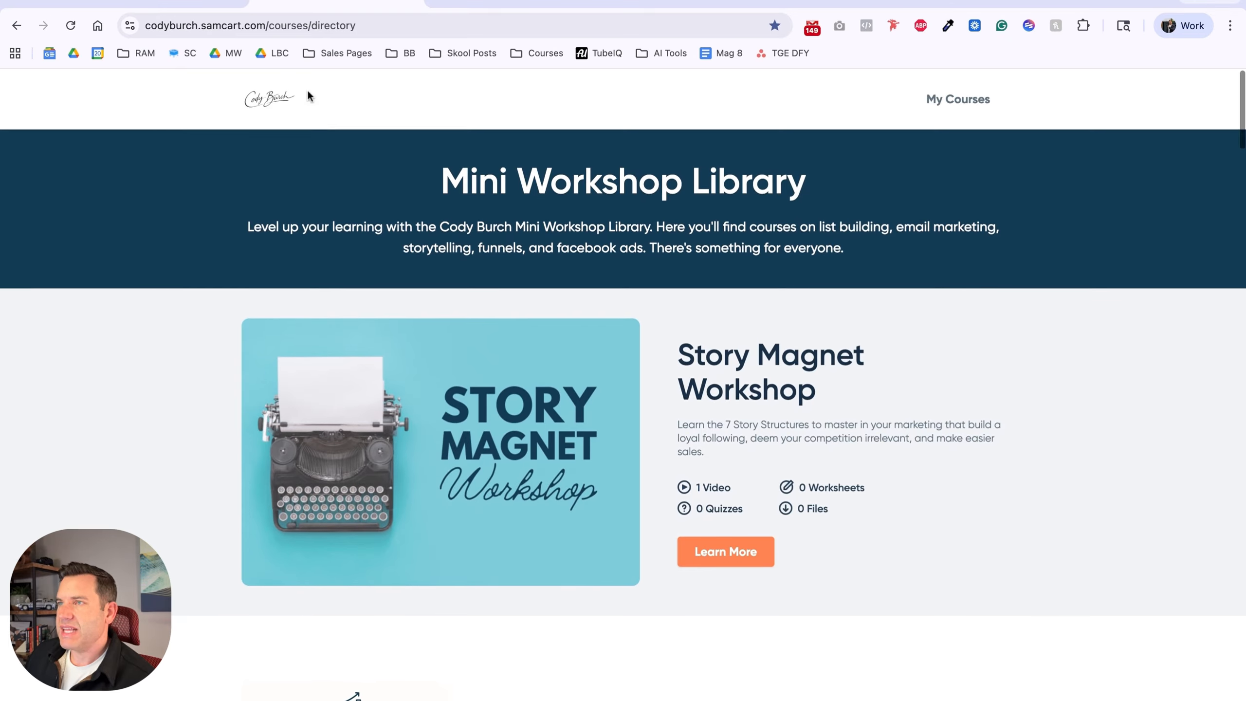
Return to the course editor and upload the Profit Rockets Workshop image to the media library for the course thumbnail.
click(158, 1)
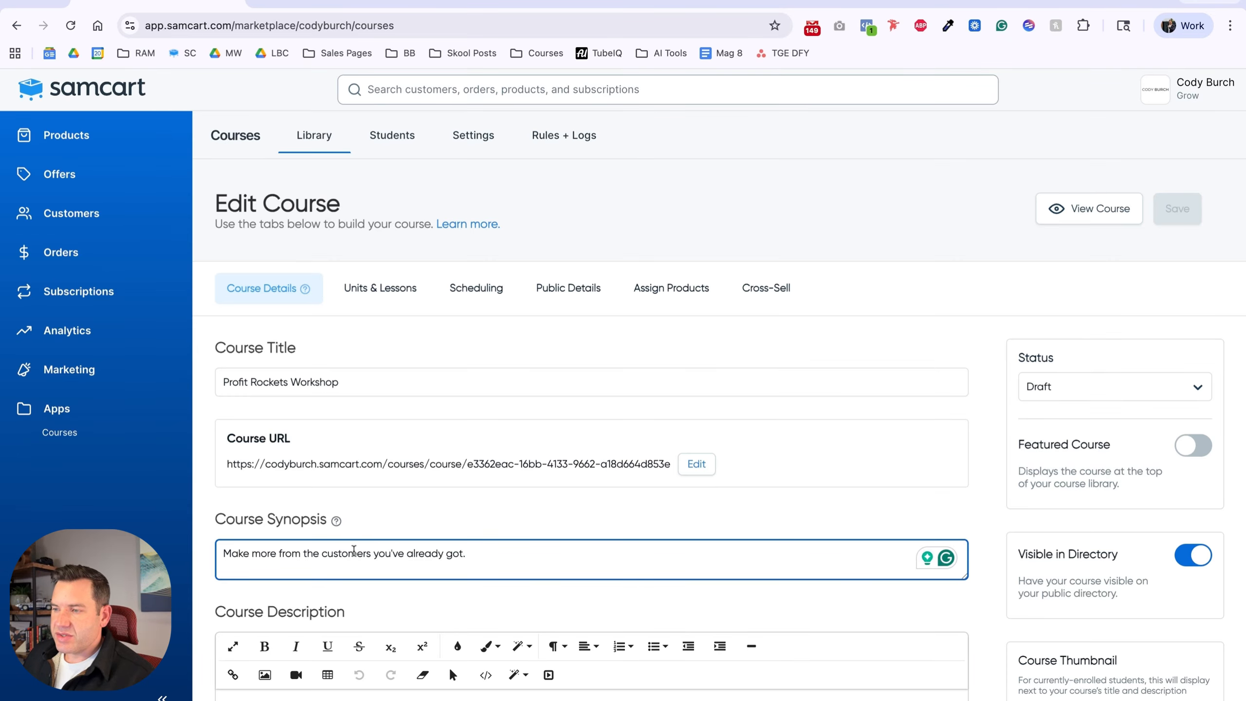
scroll(325, 619, down, 1)
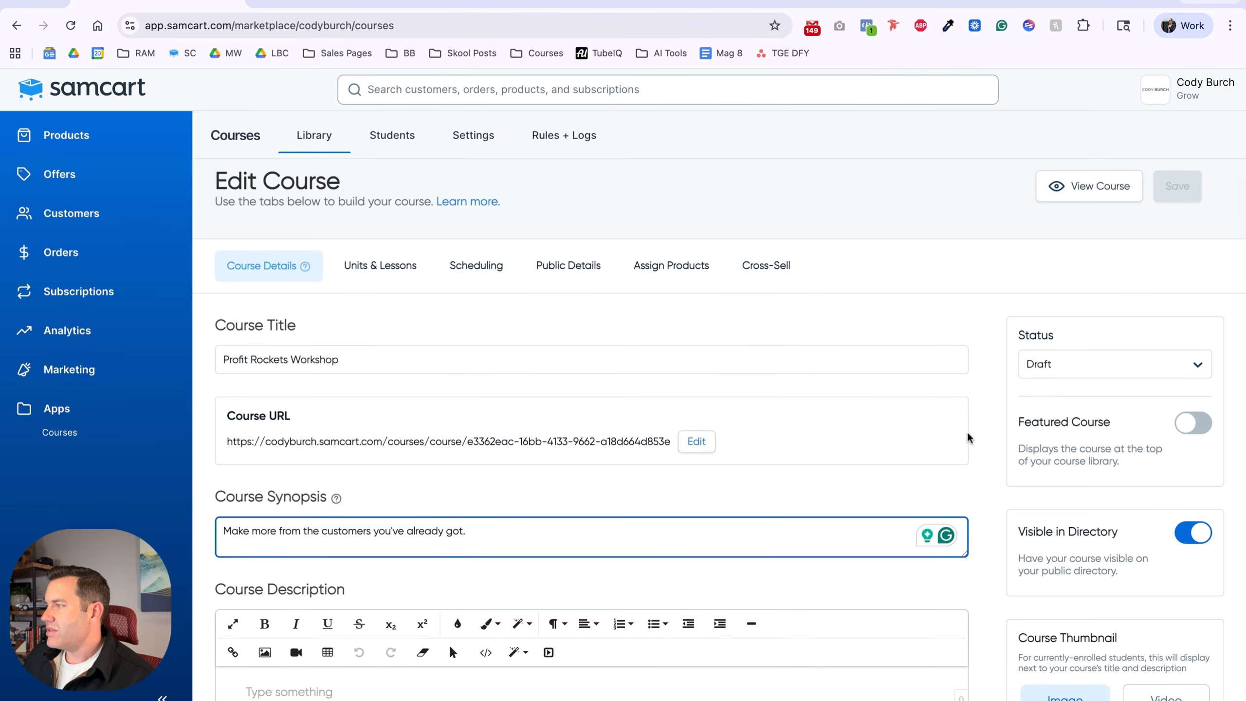
scroll(1022, 422, down, 3)
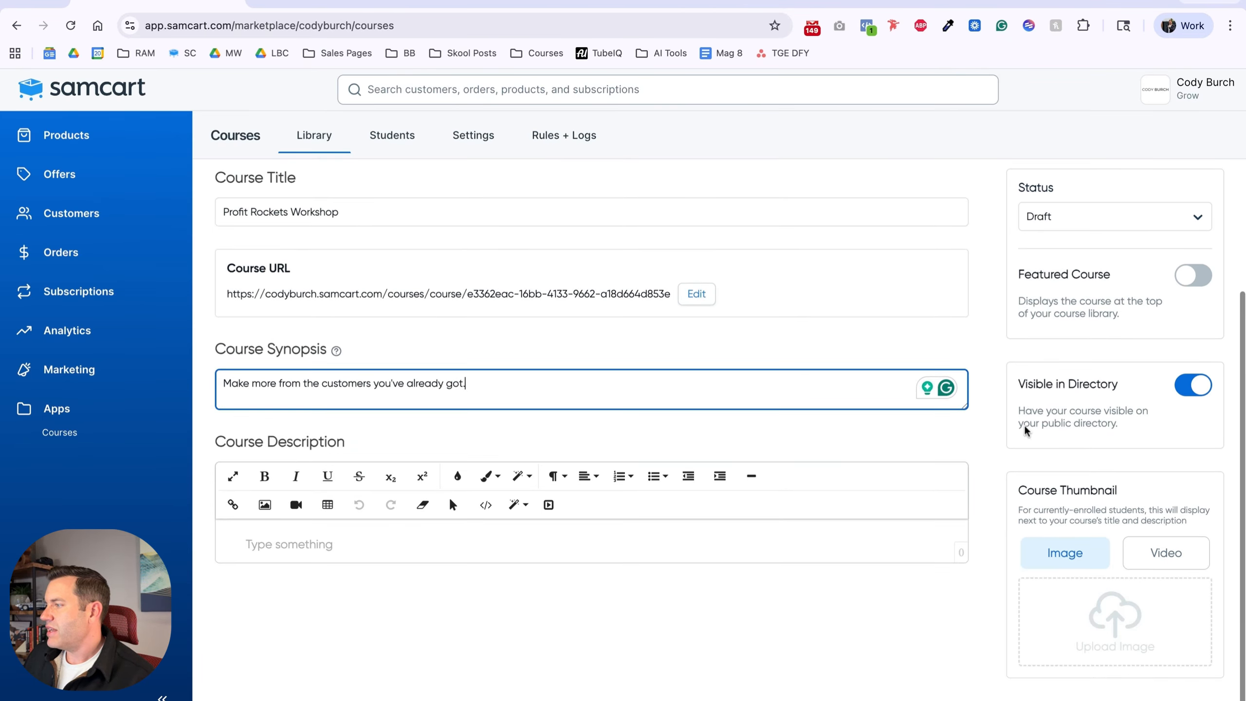
click(1114, 621)
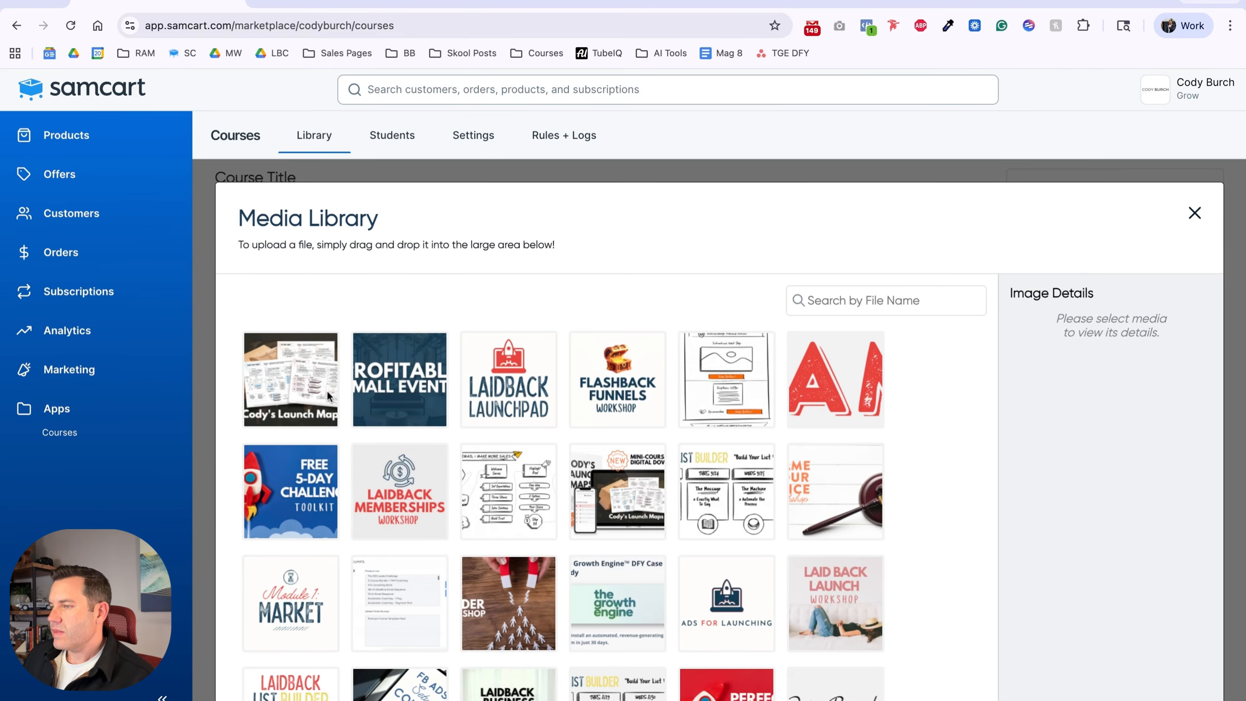
scroll(328, 393, down, 20)
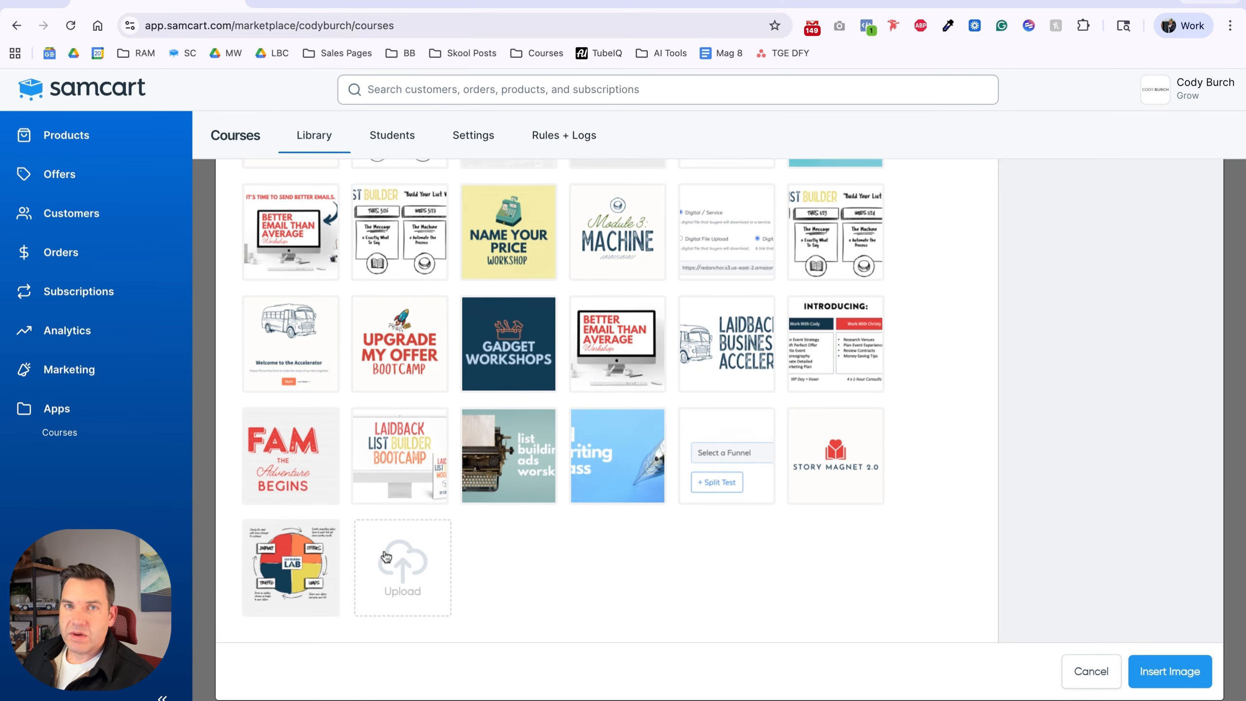
click(387, 560)
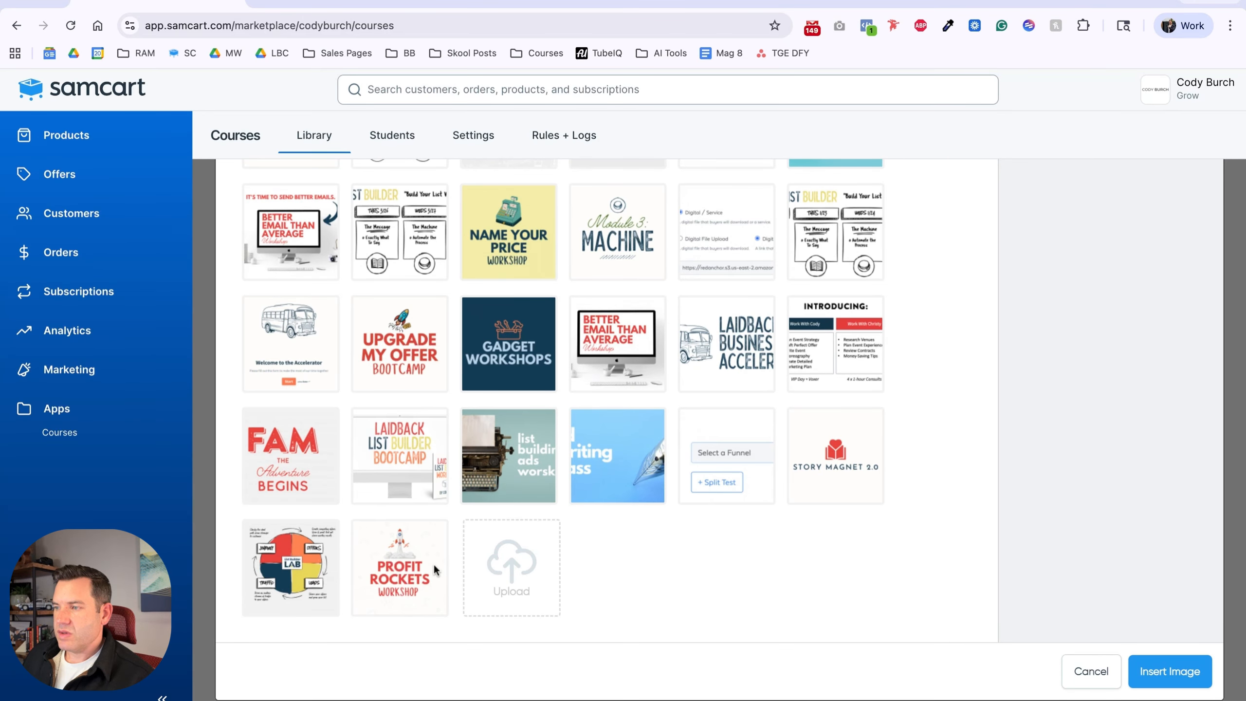
Insert the uploaded Profit Rockets Workshop image as the course thumbnail and save the course.
click(433, 563)
scroll(729, 544, up, 10)
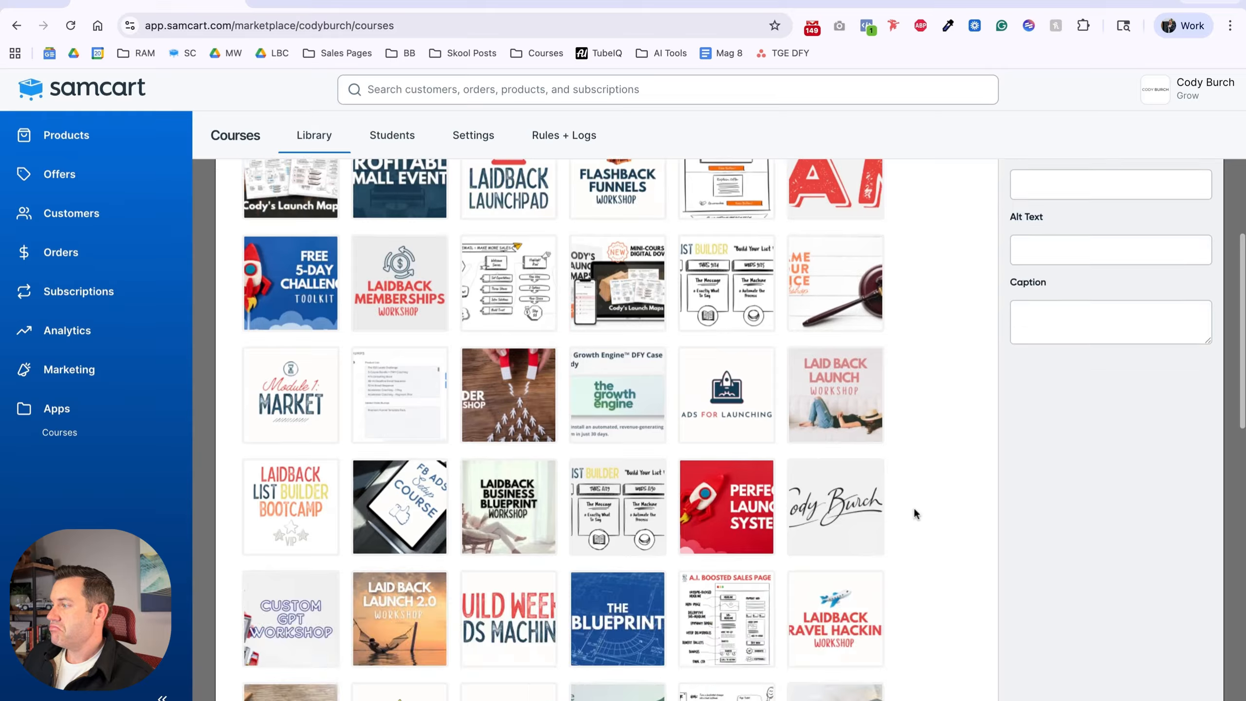
scroll(912, 510, down, 10)
click(1161, 675)
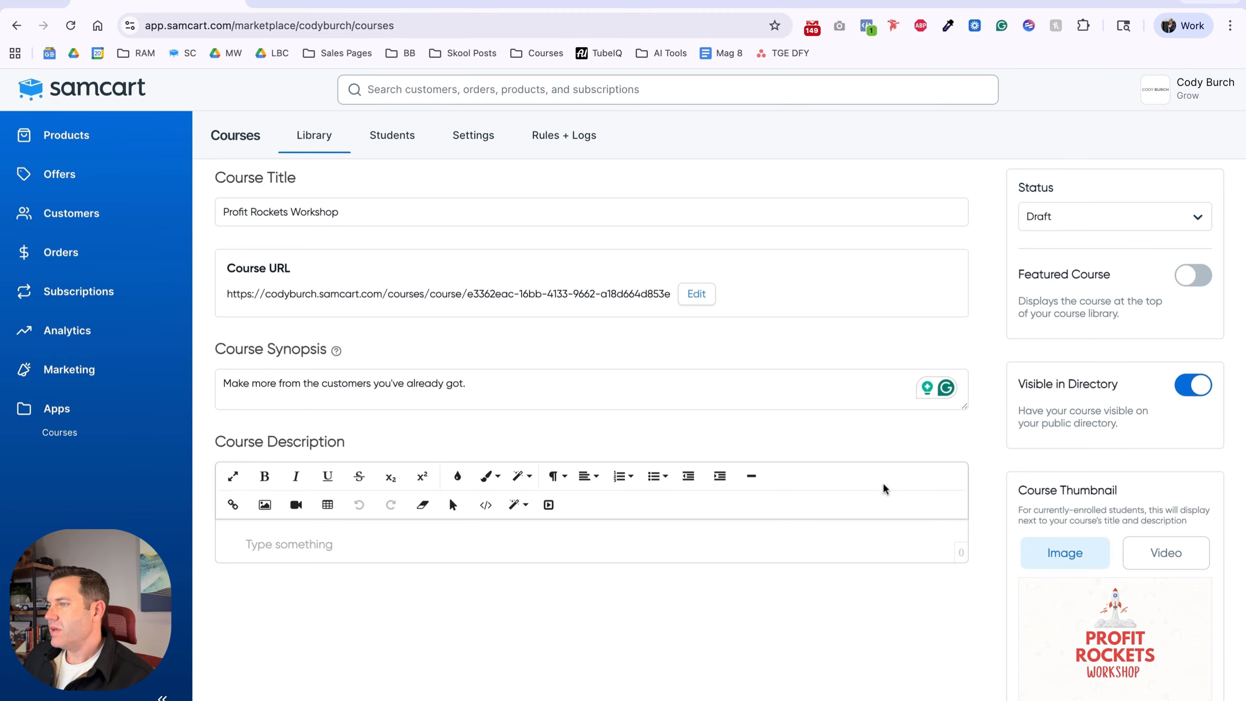
scroll(883, 319, up, 3)
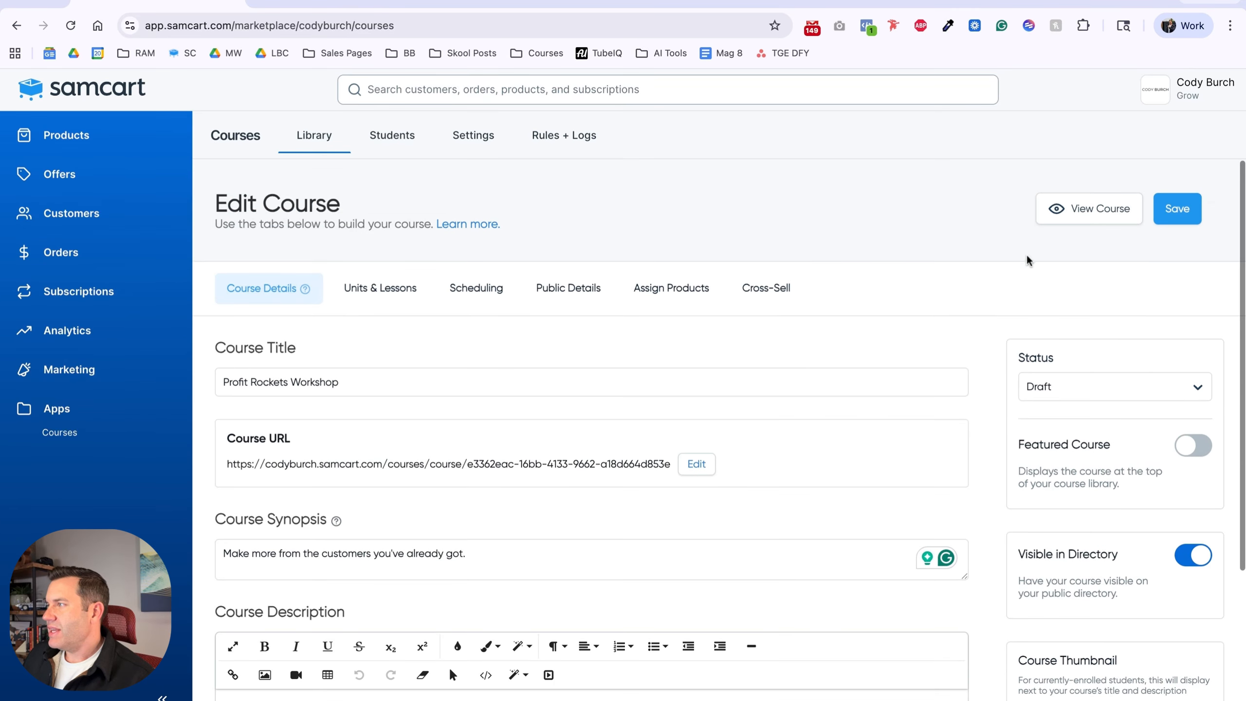
click(1166, 221)
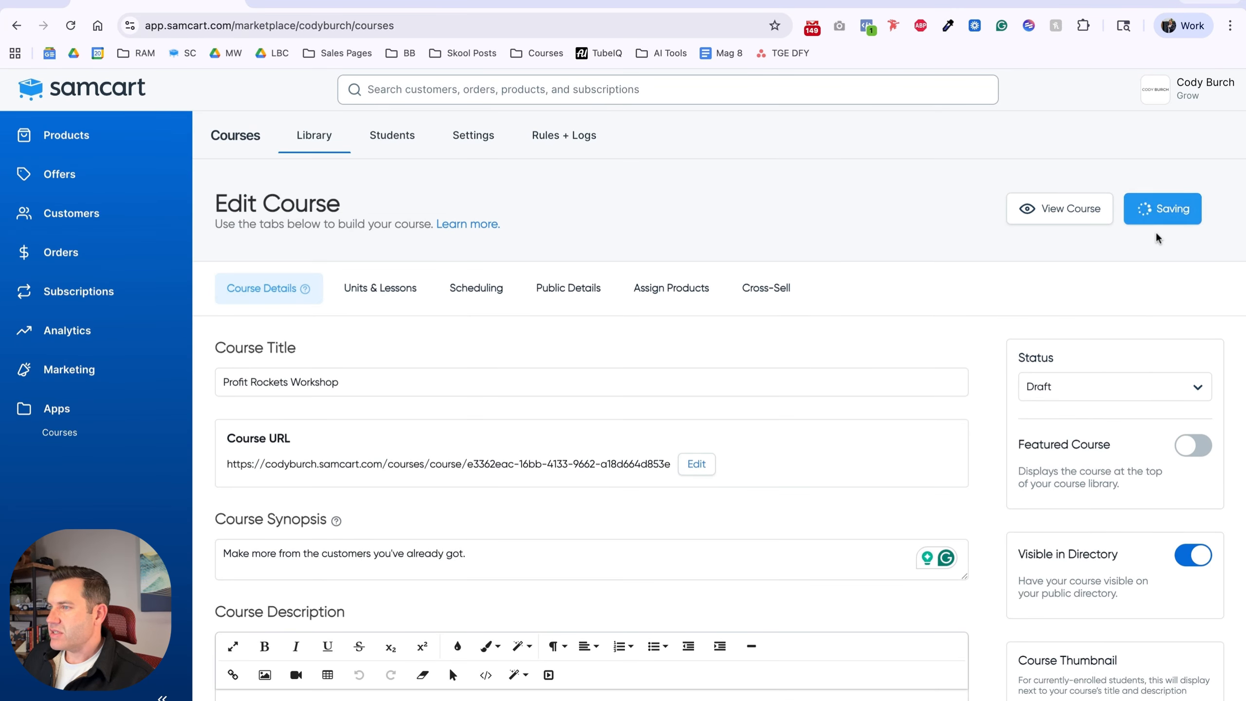
Create the course's first unit and add a lesson to it.
click(402, 288)
click(834, 398)
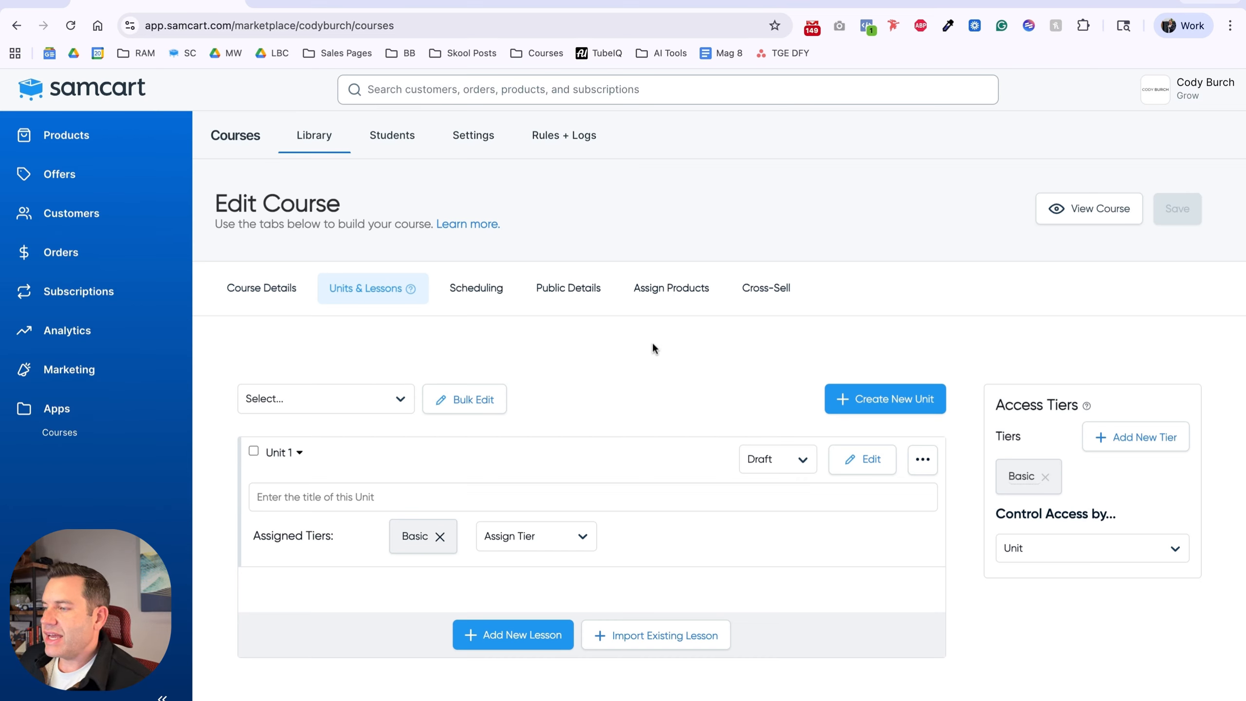
click(490, 626)
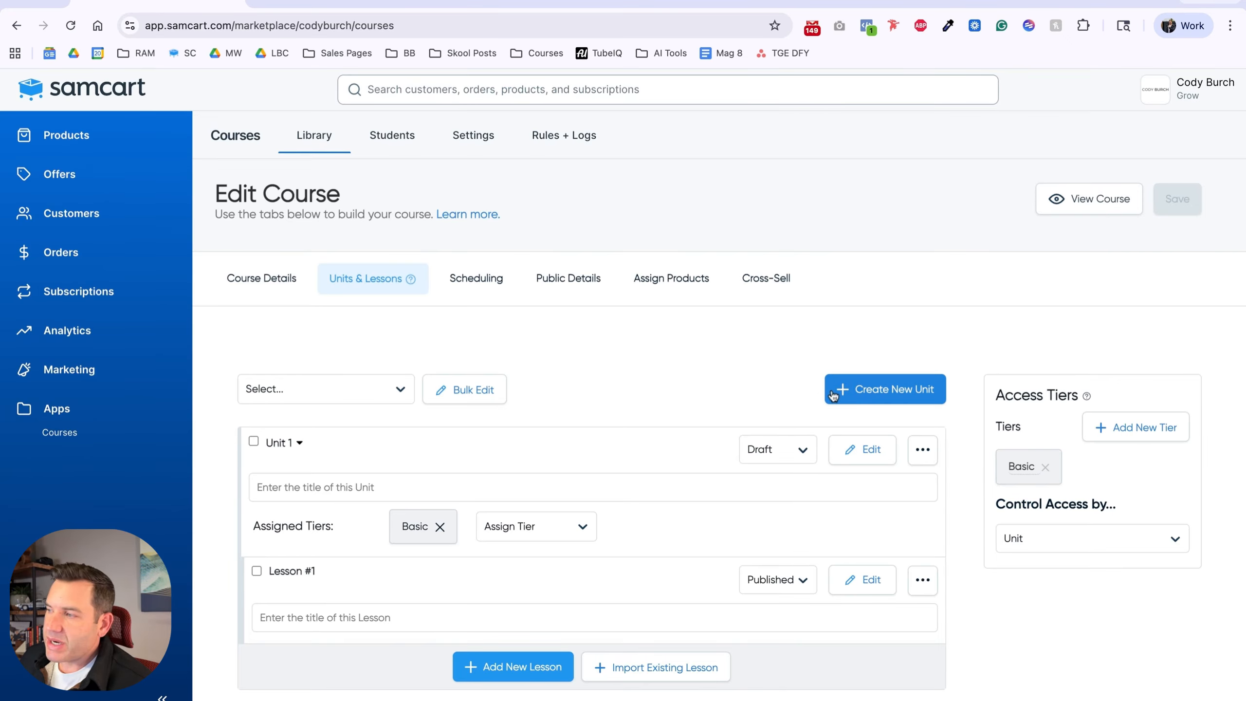
scroll(564, 505, down, 1)
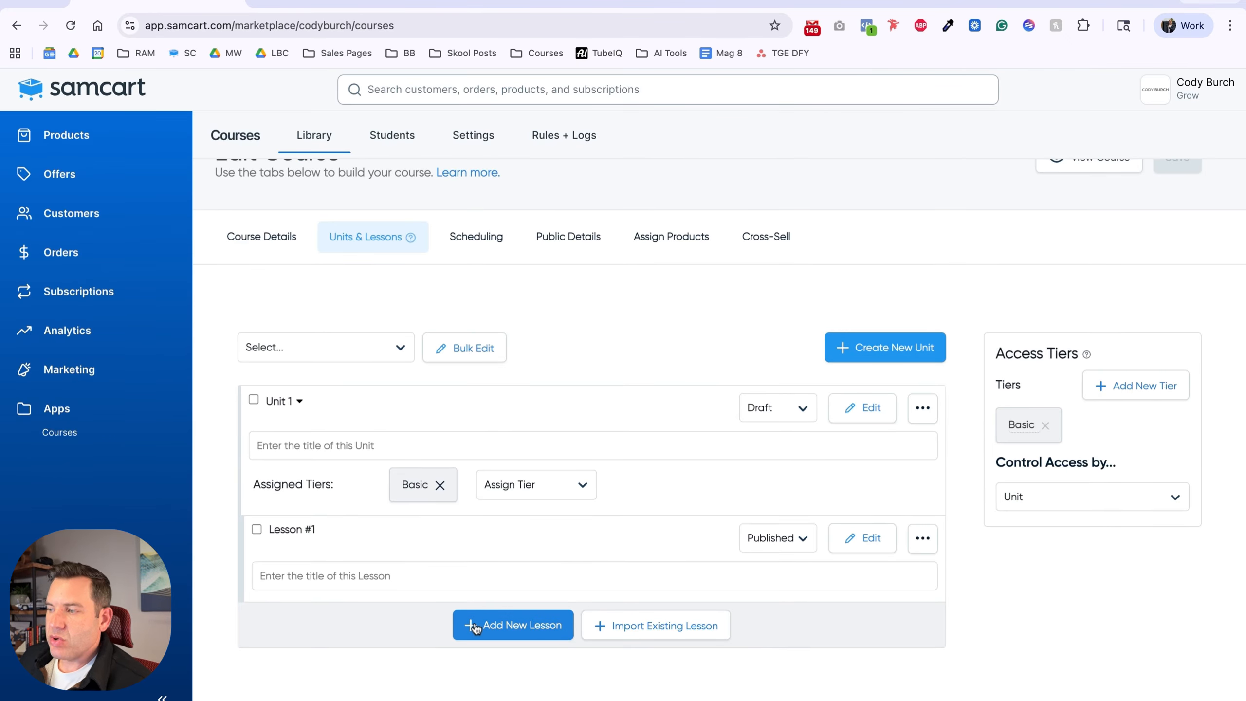
Title the unit "Profit Rockets Workshop" and its first lesson "Introduction (Start Here)".
click(322, 445)
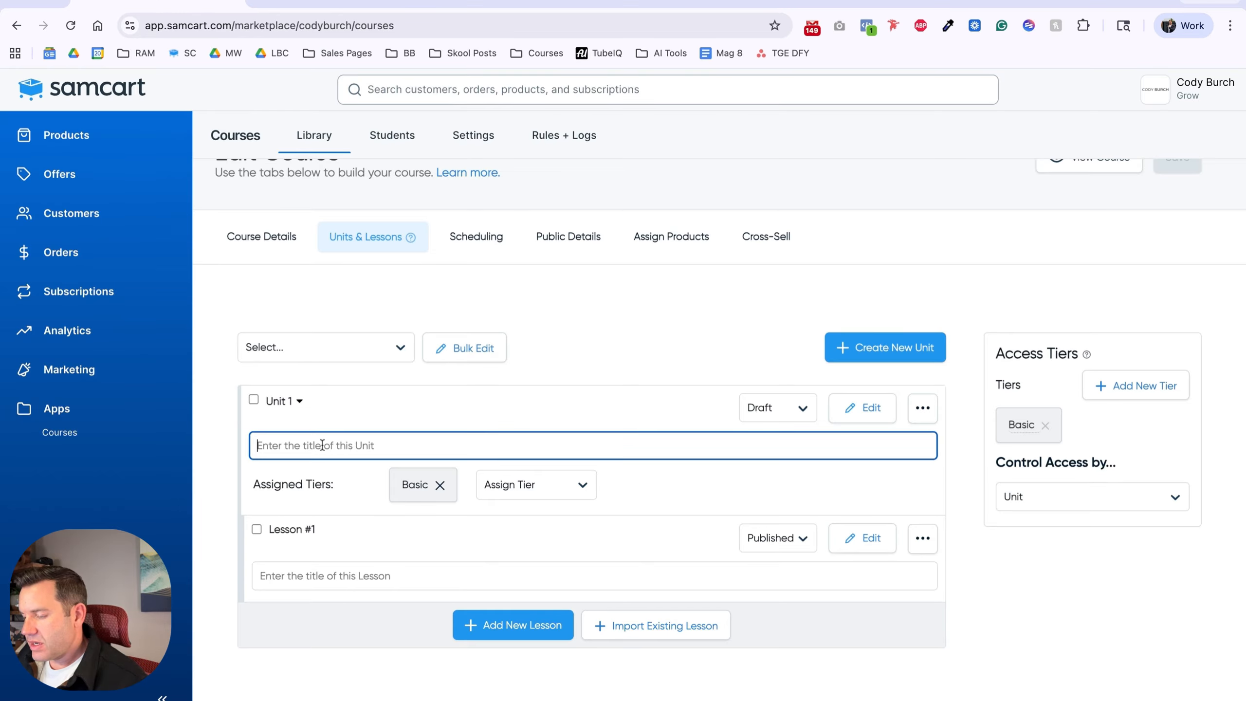
text(Profit Ro)
key(BackSpace)
key(BackSpace)
key(BackSpace)
text(Rockets Workshop)
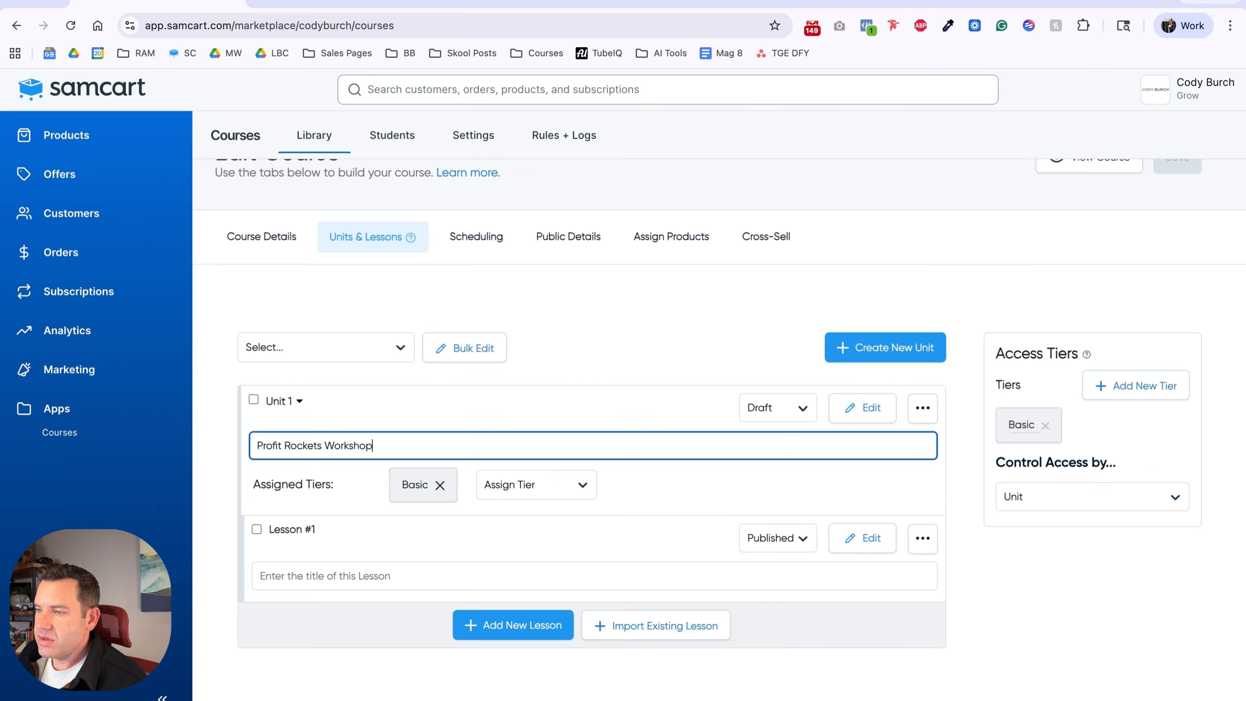
click(302, 572)
text(Introduction (Start Here))
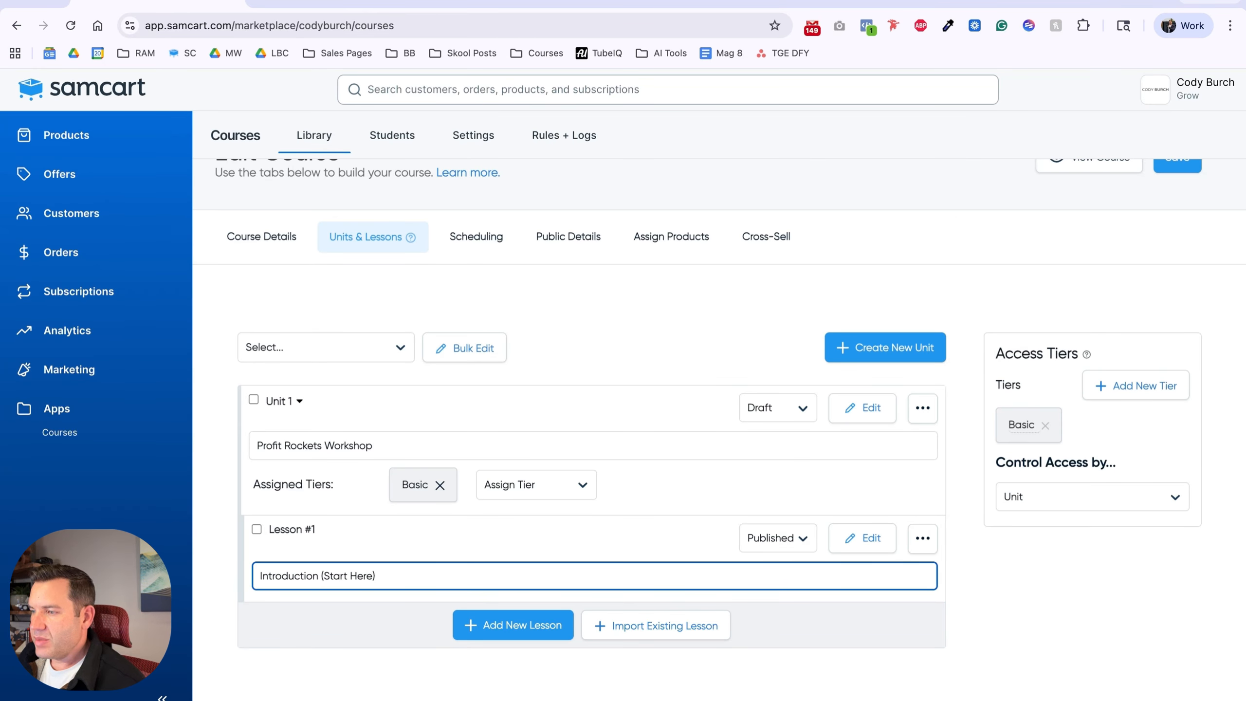
Add two more lessons to the unit, titled "1. Easy Moves" and "2. Intermediate Moves".
click(471, 636)
click(378, 577)
text(1. Easy Moves)
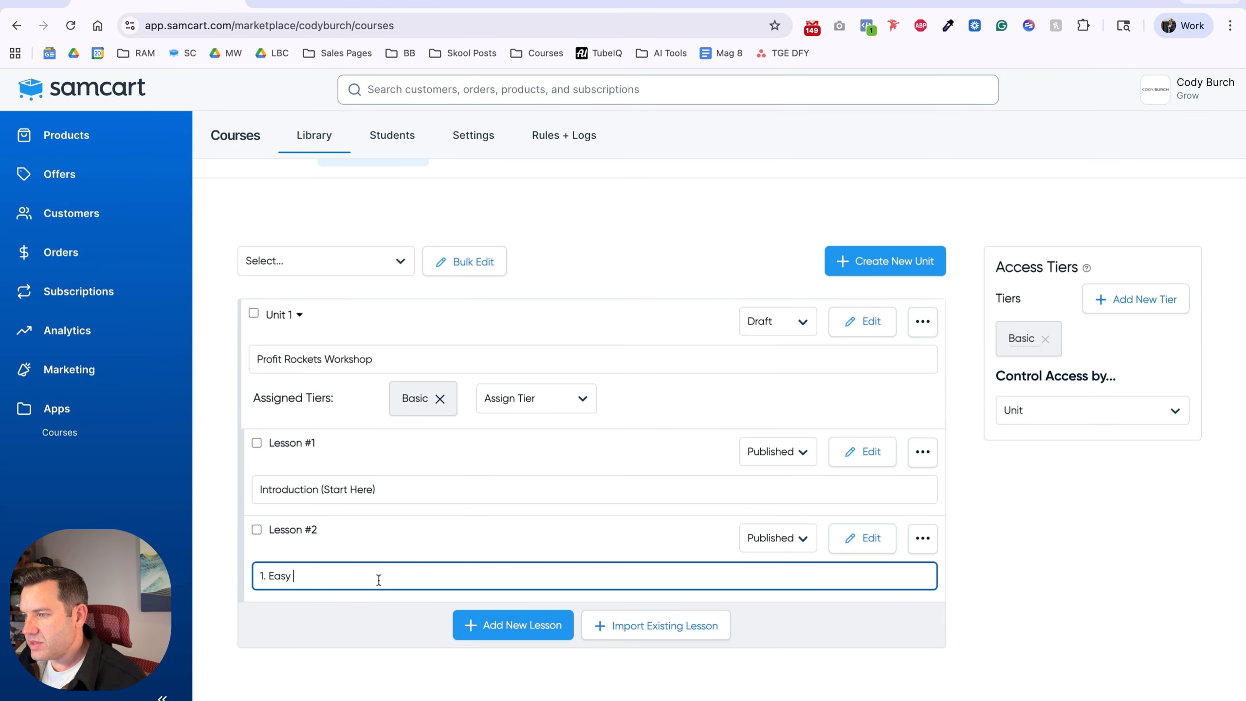
key(Return)
text(2. Intermediate Moves)
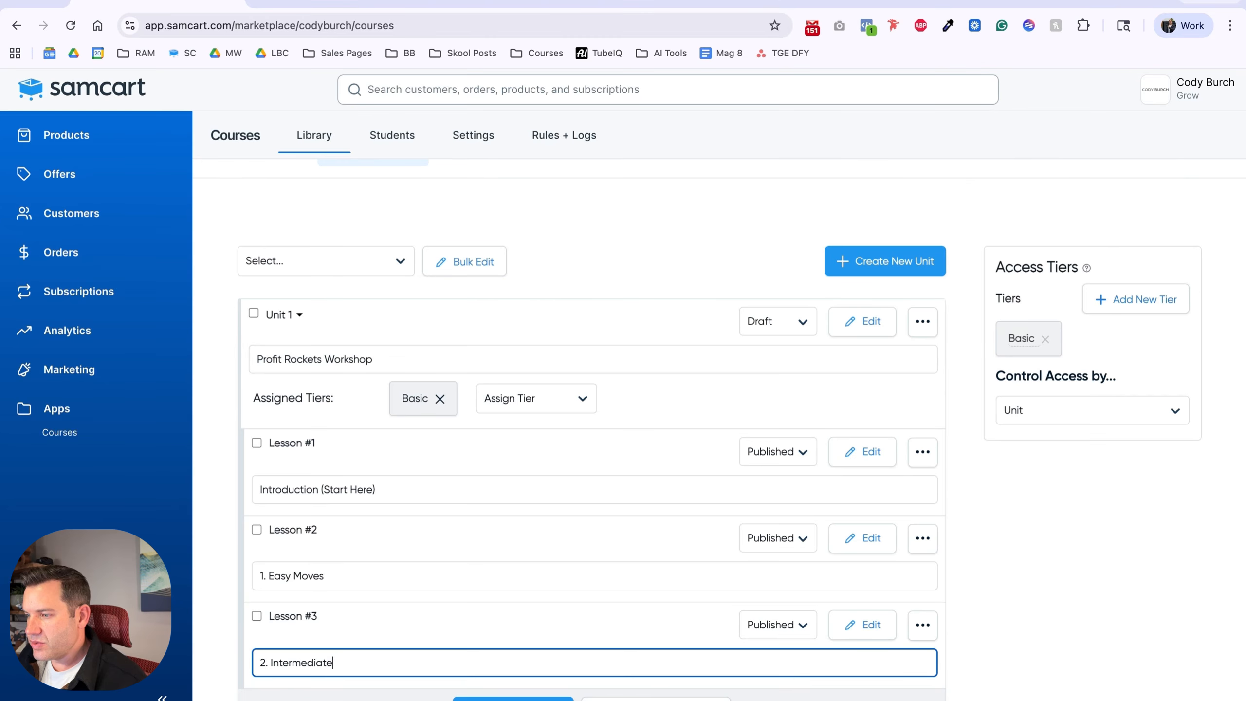
Add a fourth lesson titled "3. Advanced Multipliers" and retitle the third lesson "2. Intermediate Tactics".
scroll(417, 638, down, 2)
click(453, 628)
click(362, 663)
text(3. Advance)
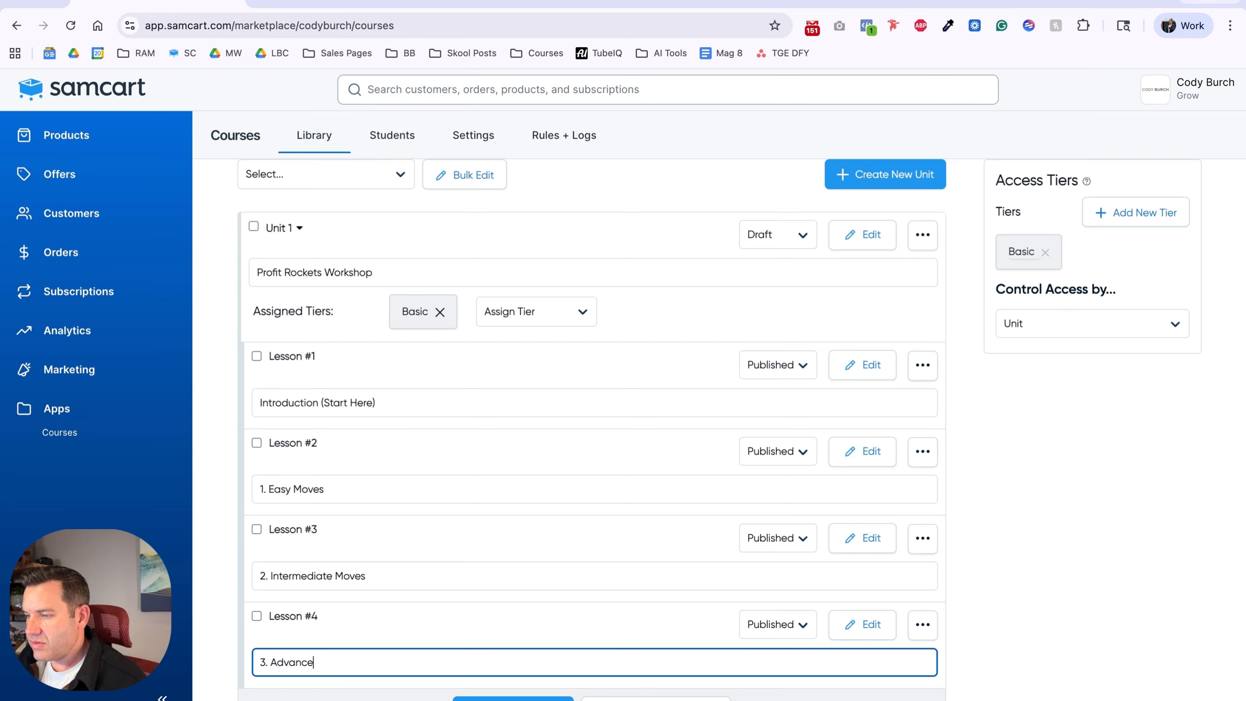
text(d Multipliers)
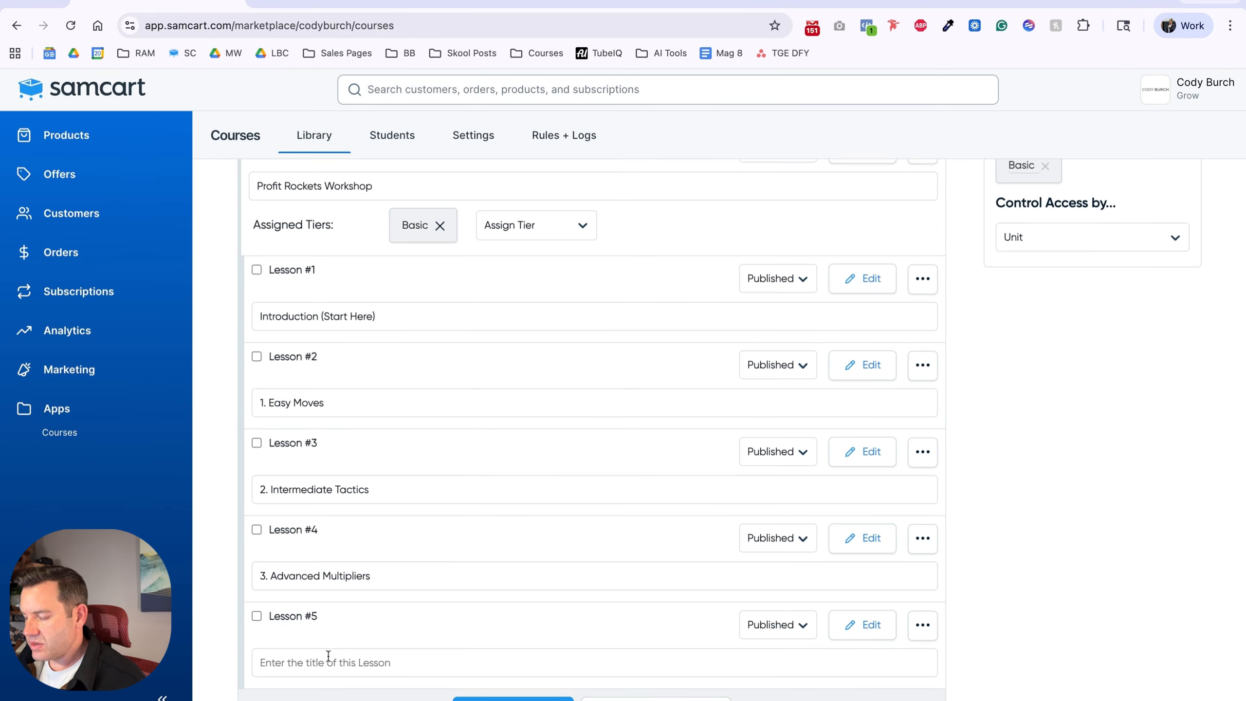
Title the fifth lesson "Next Steps" and add a sixth lesson to the unit.
click(328, 656)
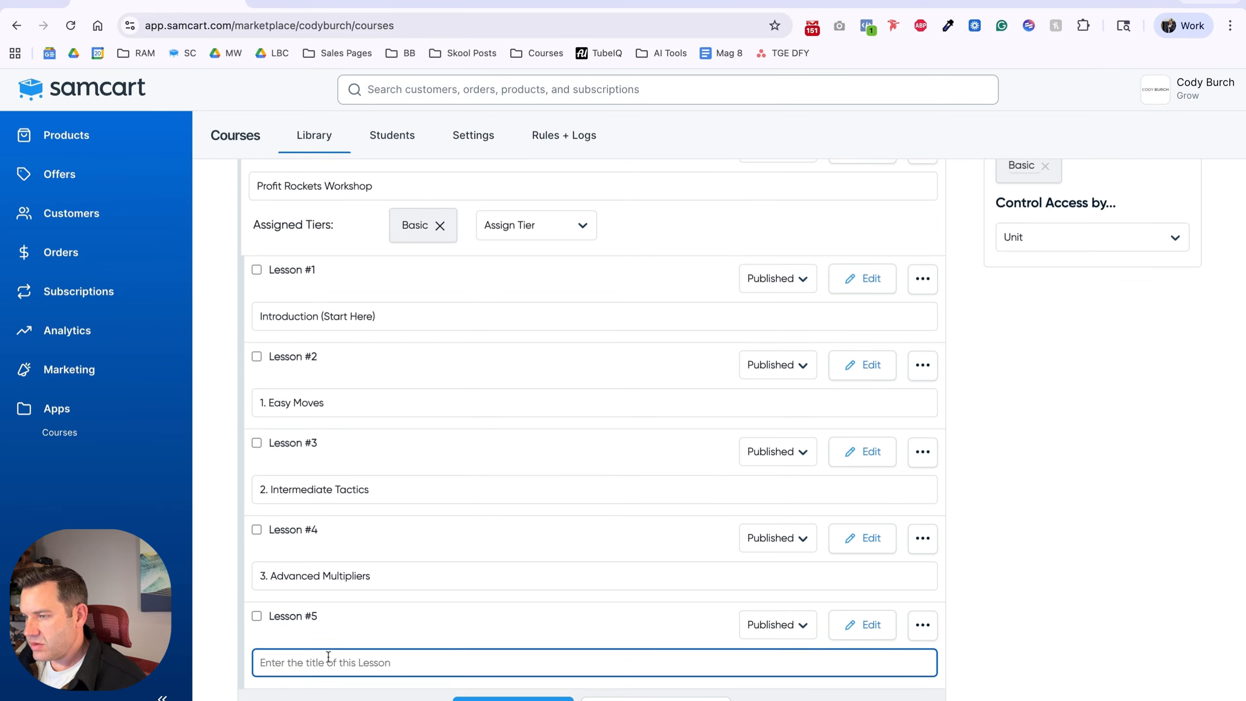
text(Next Steps)
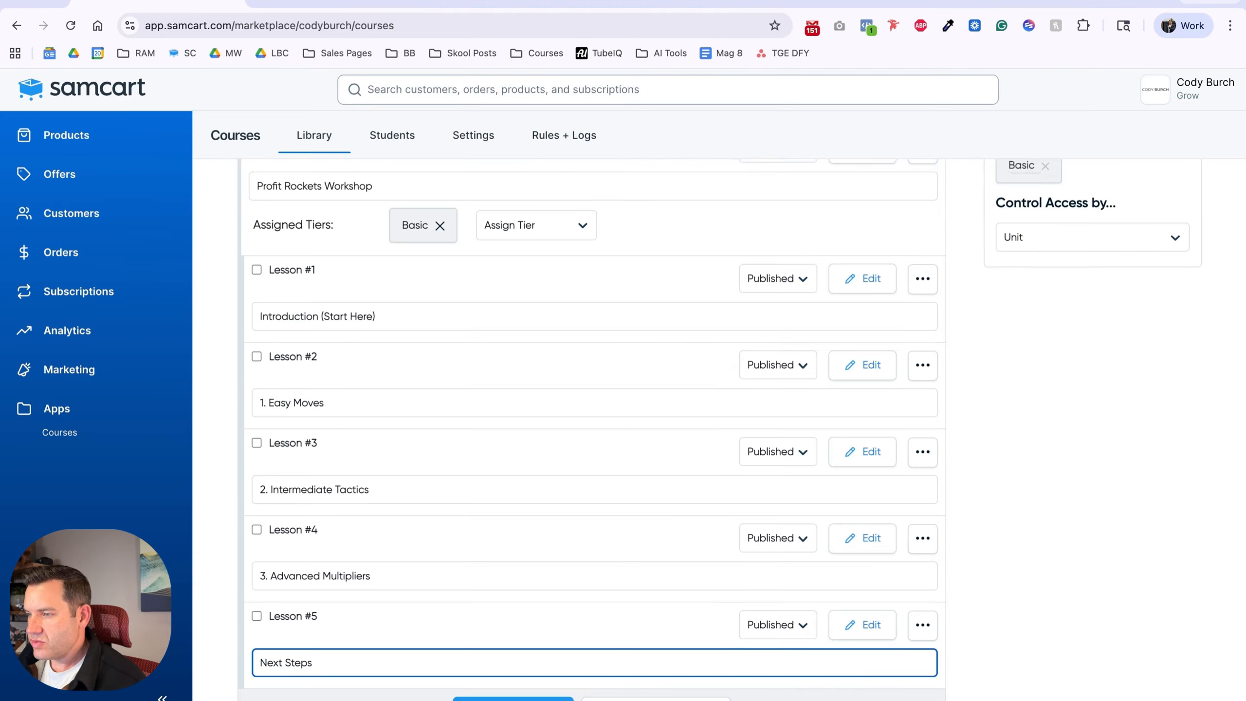
scroll(331, 628, down, 2)
click(521, 625)
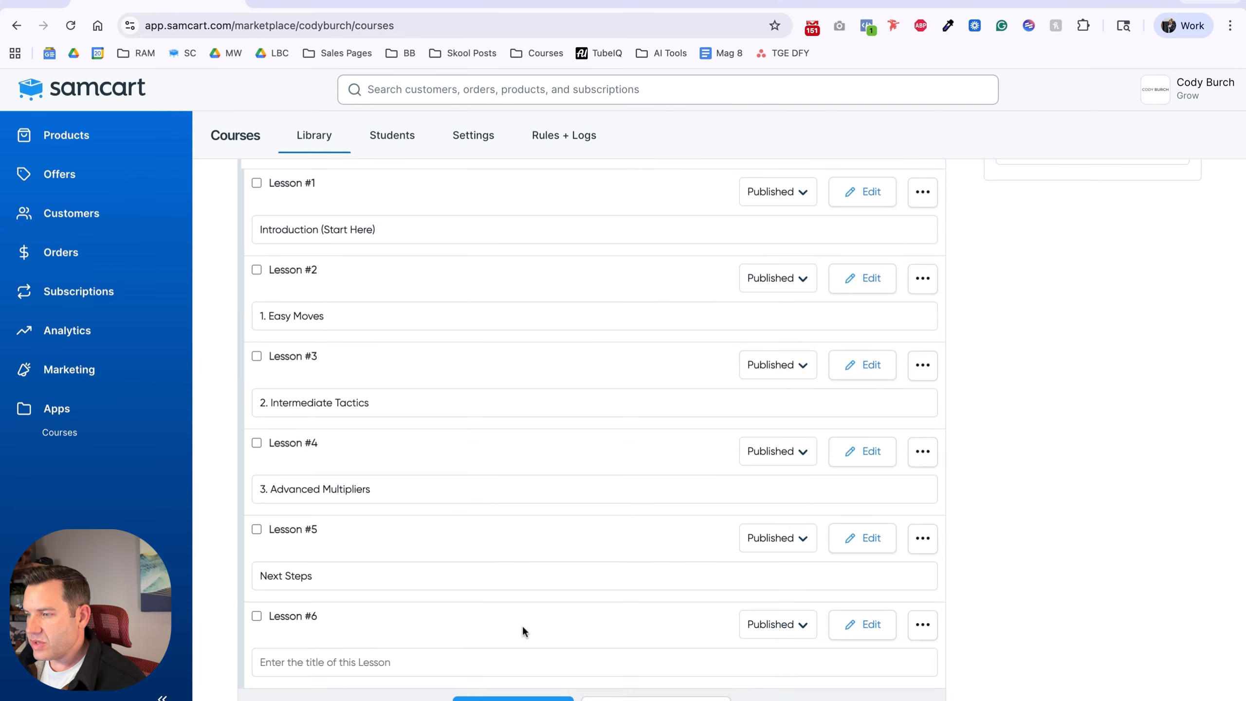
Title the sixth lesson "Q & A".
click(297, 659)
text(Q & A)
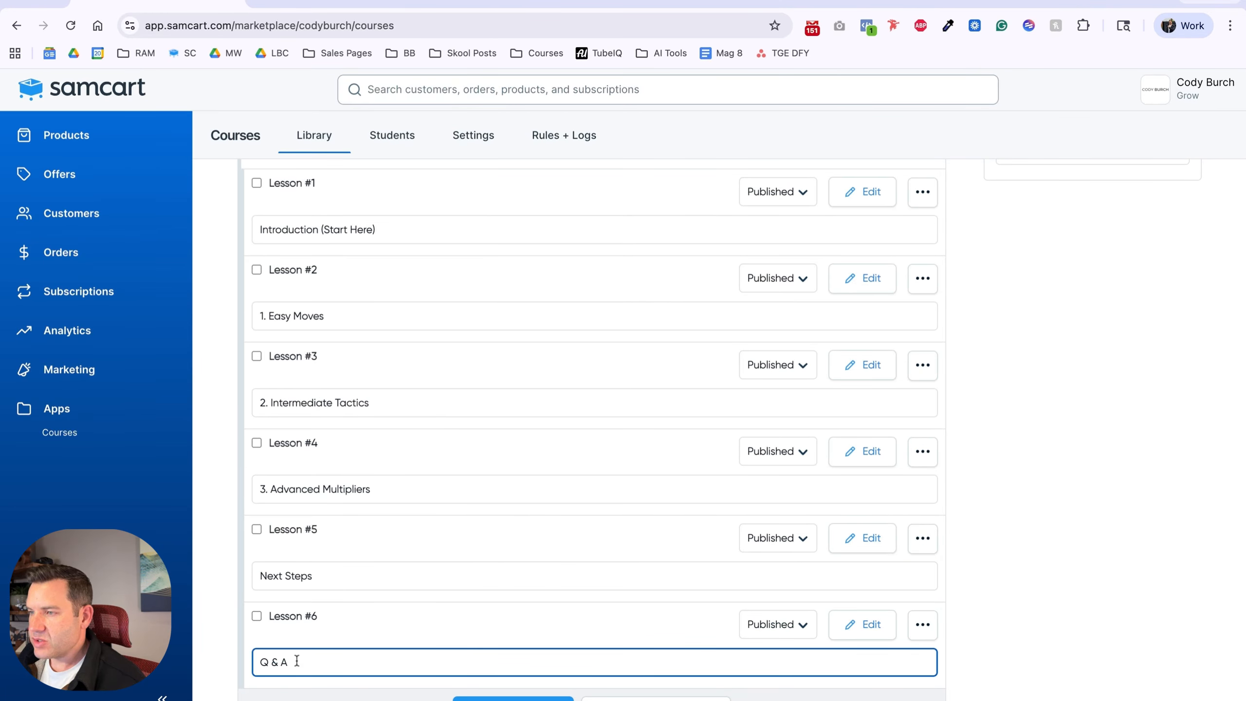
scroll(375, 610, up, 8)
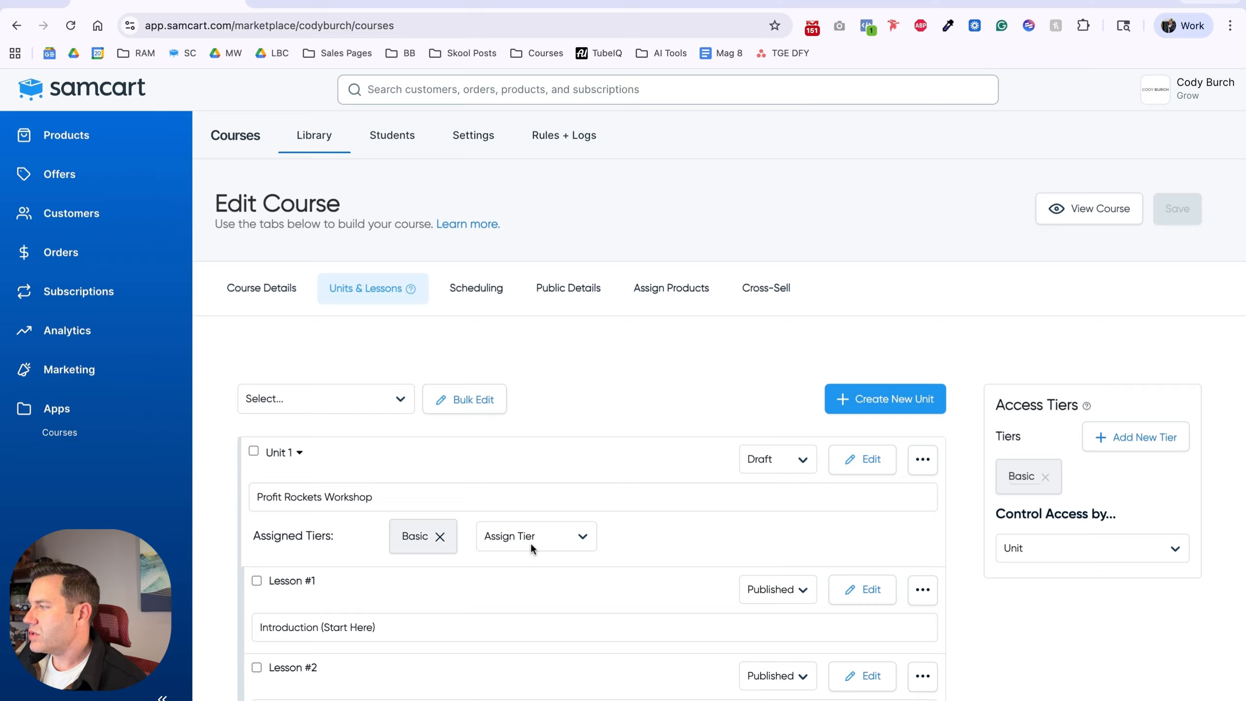
Set the status of the "Profit Rockets Workshop" unit to Published.
scroll(547, 515, down, 3)
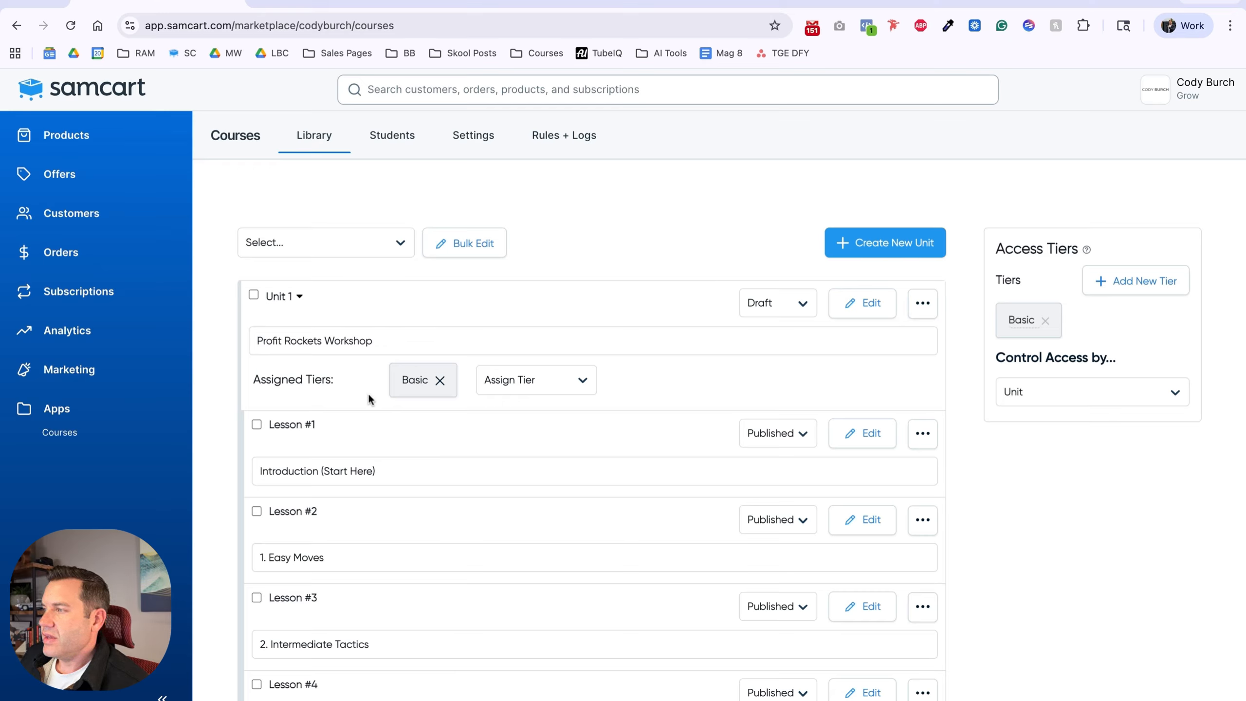
click(767, 304)
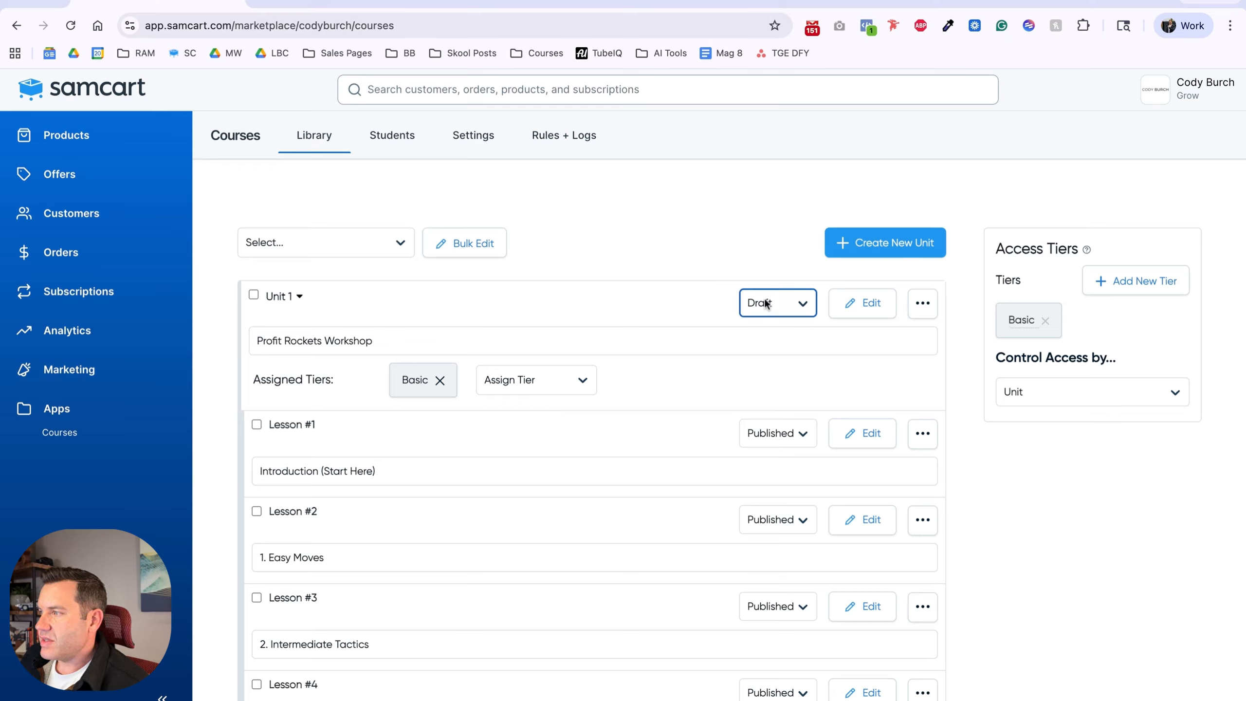
click(767, 305)
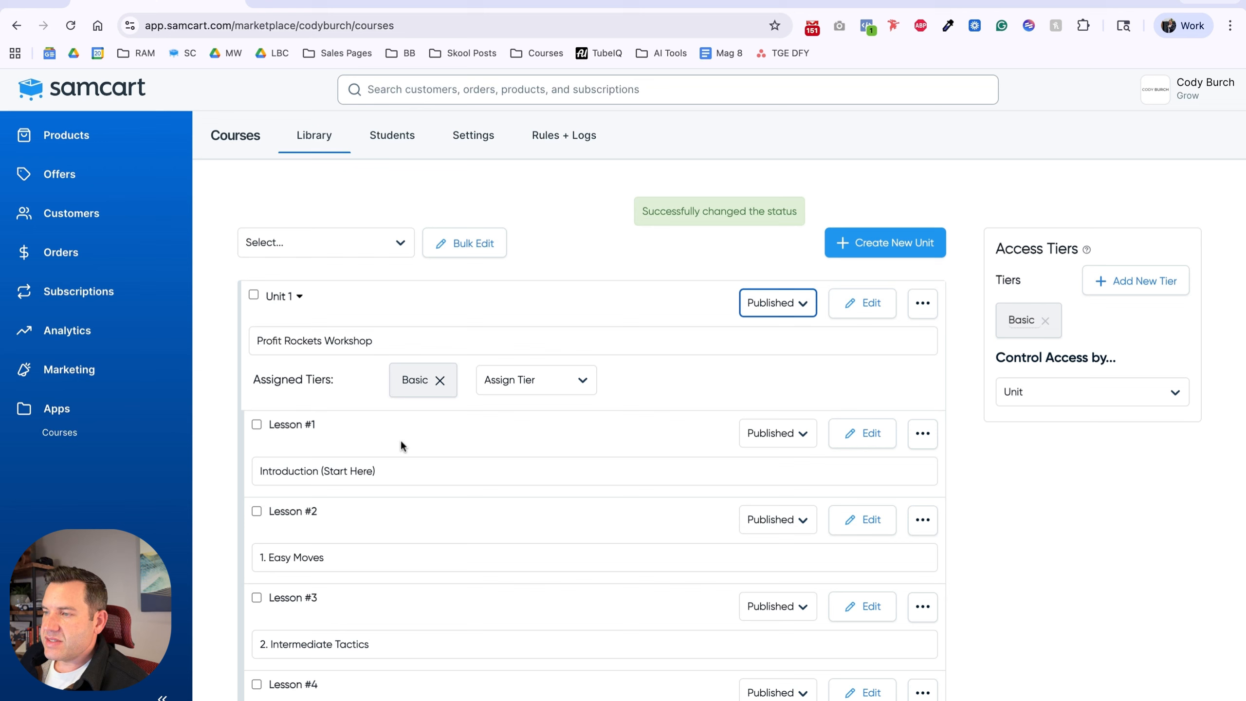
click(752, 432)
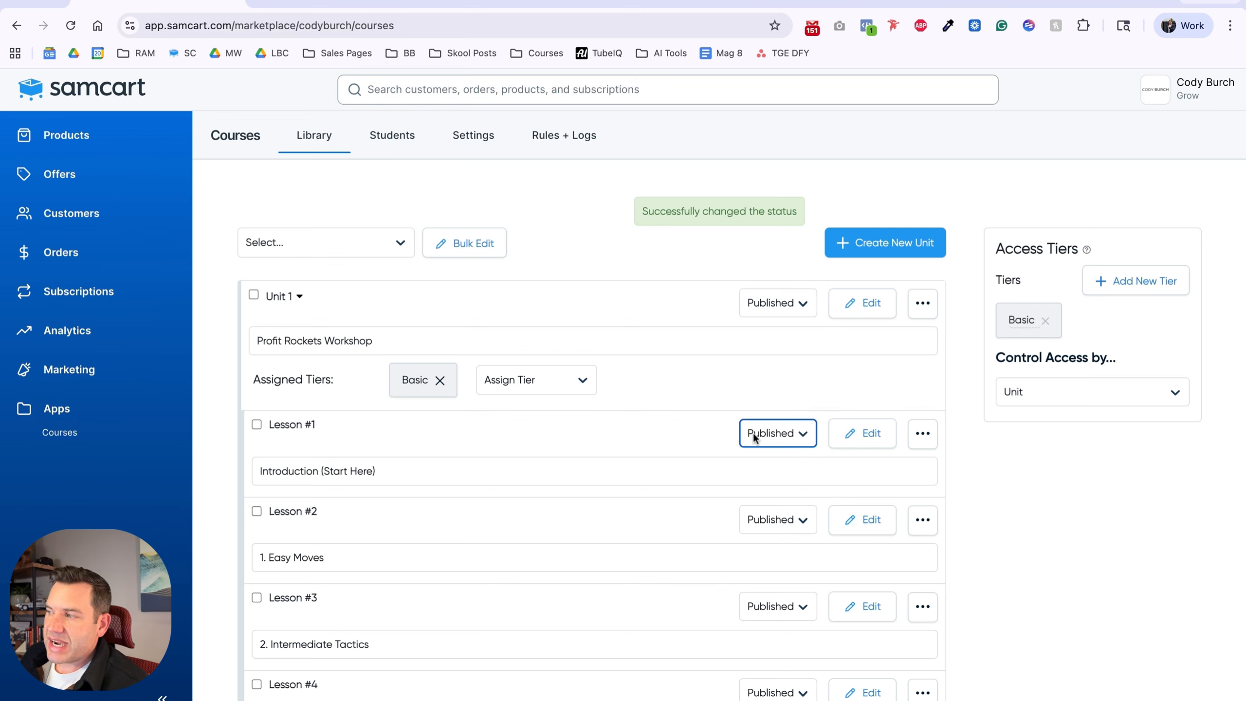
Open the "Introduction (Start Here)" lesson for editing and delete its empty text block from the content builder.
click(842, 438)
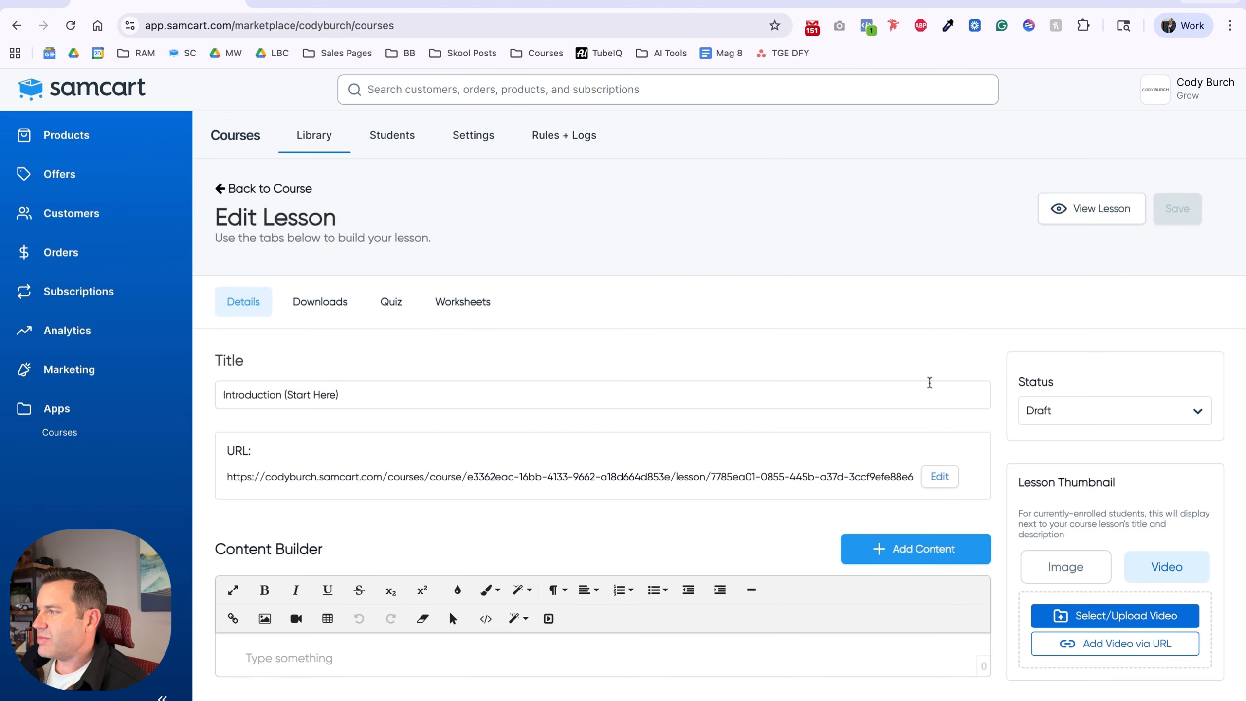
scroll(912, 378, down, 1)
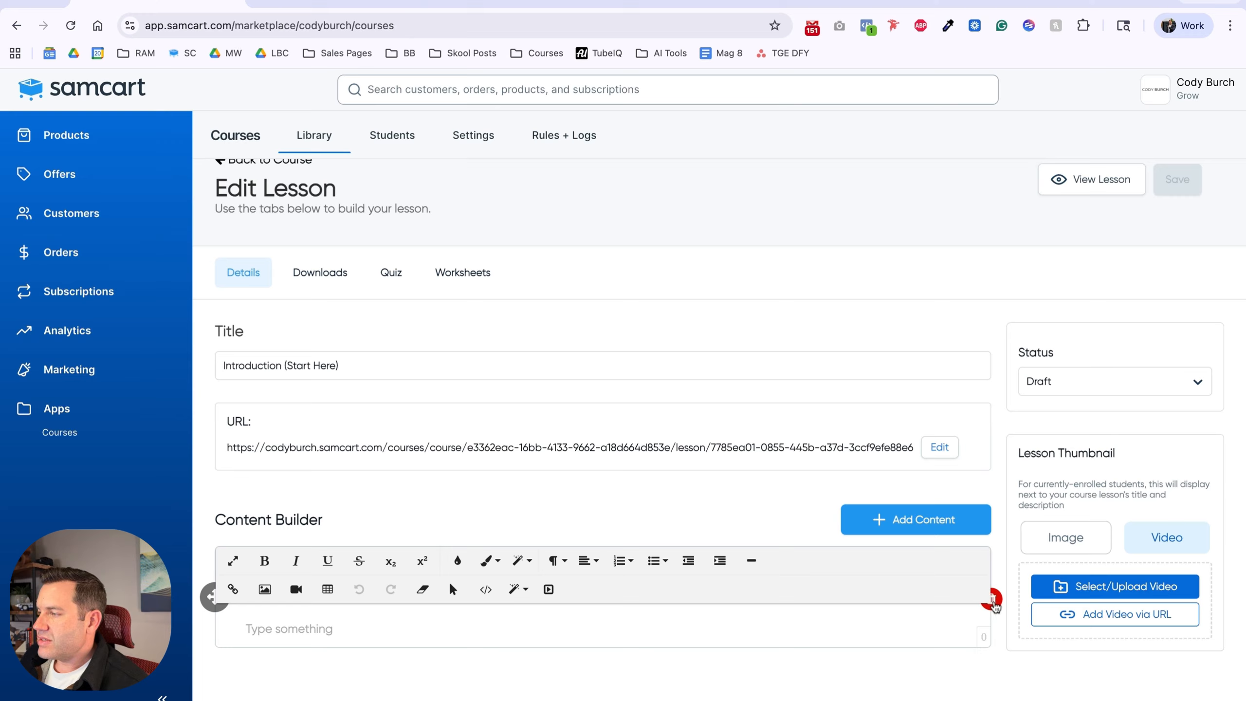
click(992, 600)
click(775, 526)
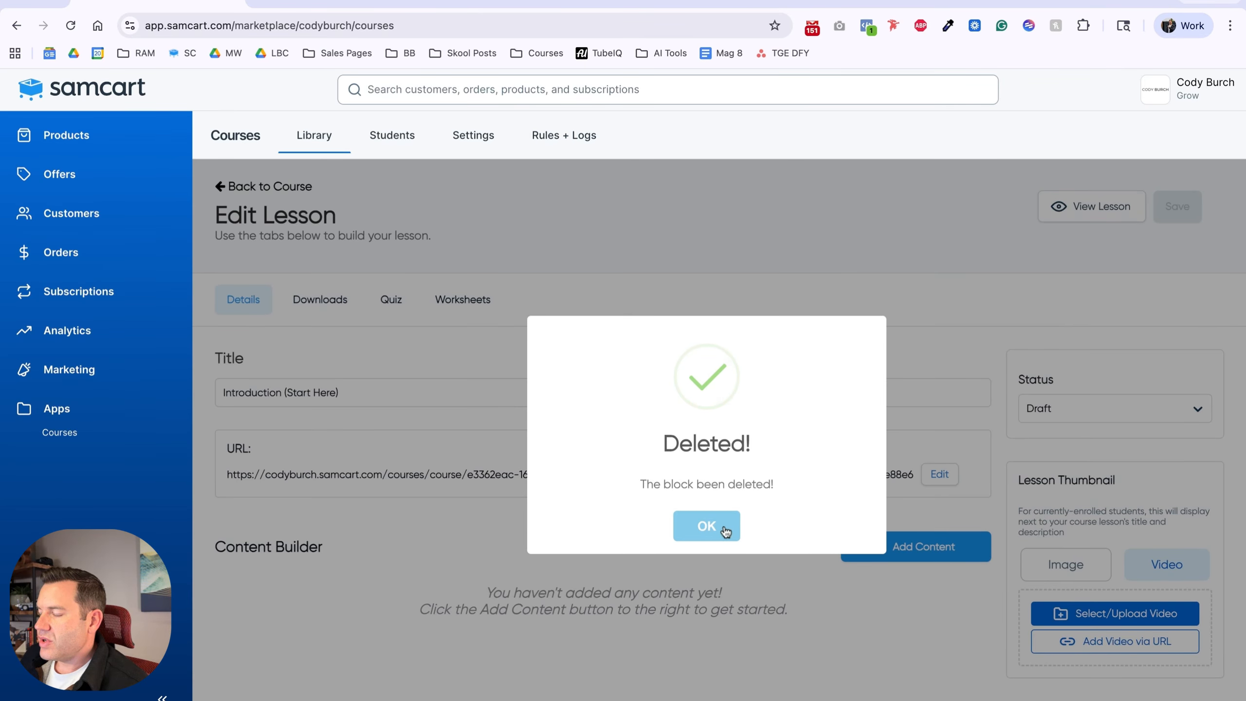
click(726, 531)
Add a video block to the introduction lesson's content.
click(901, 553)
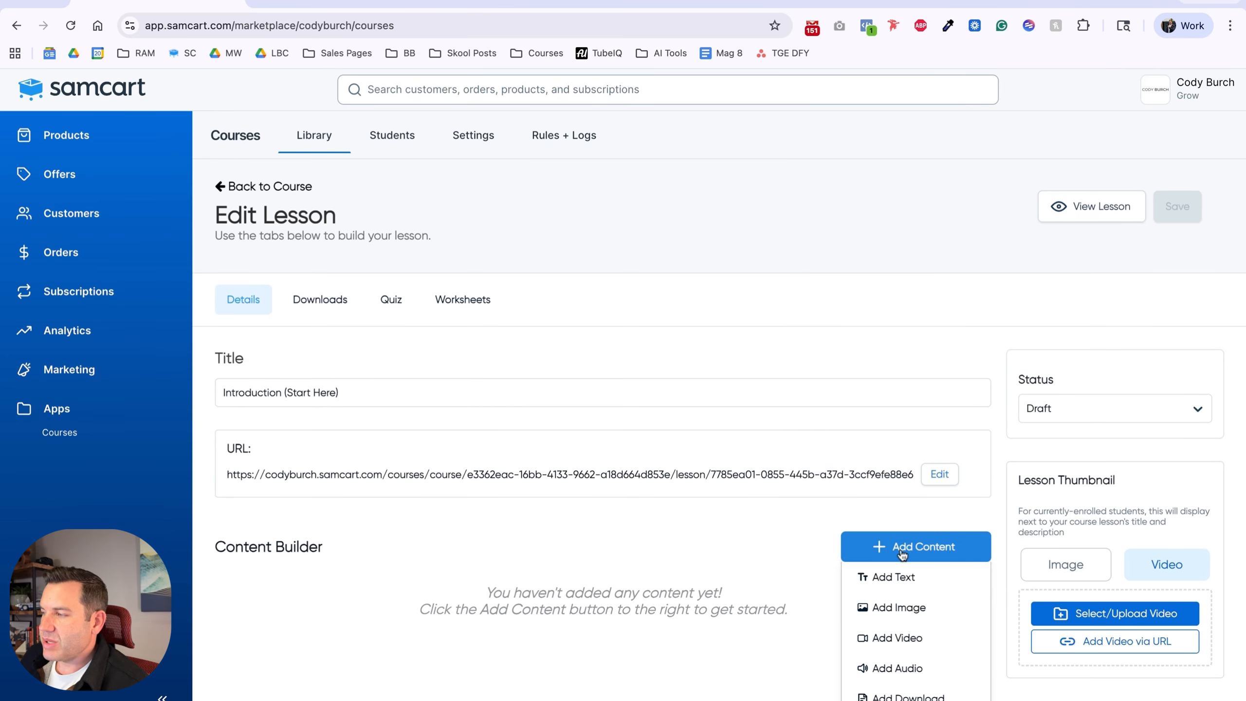
mouse_move(876, 551)
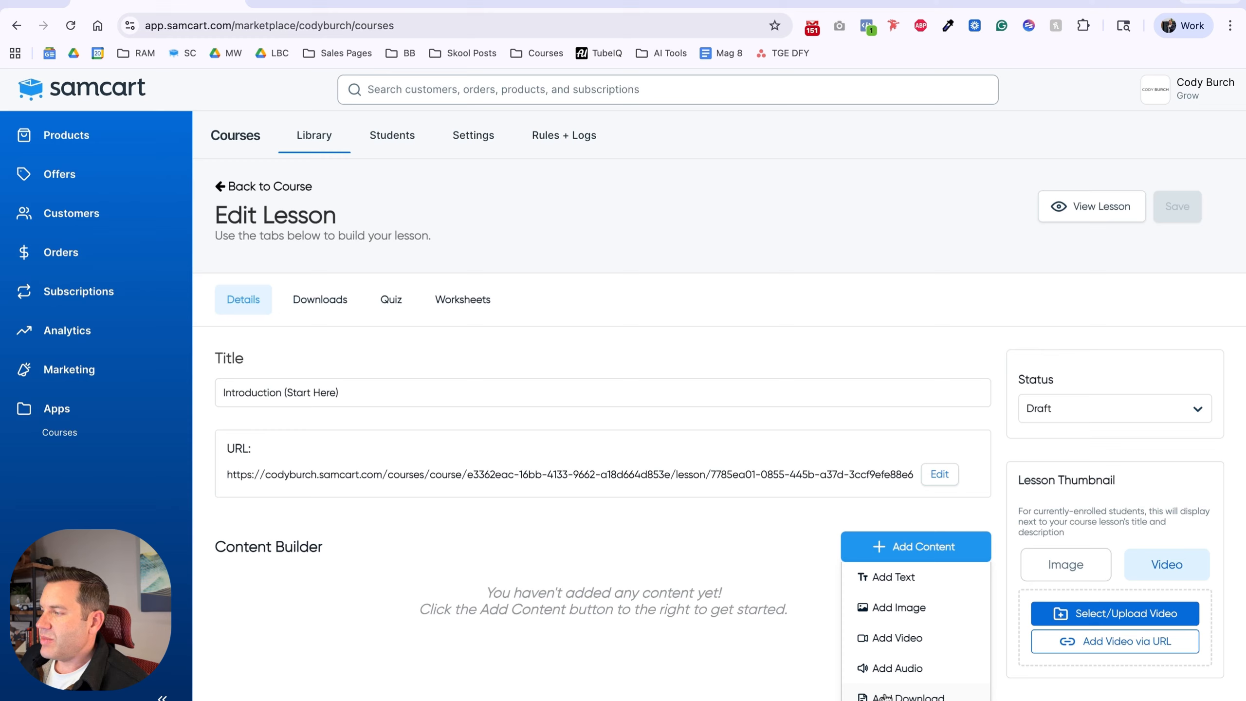
click(893, 645)
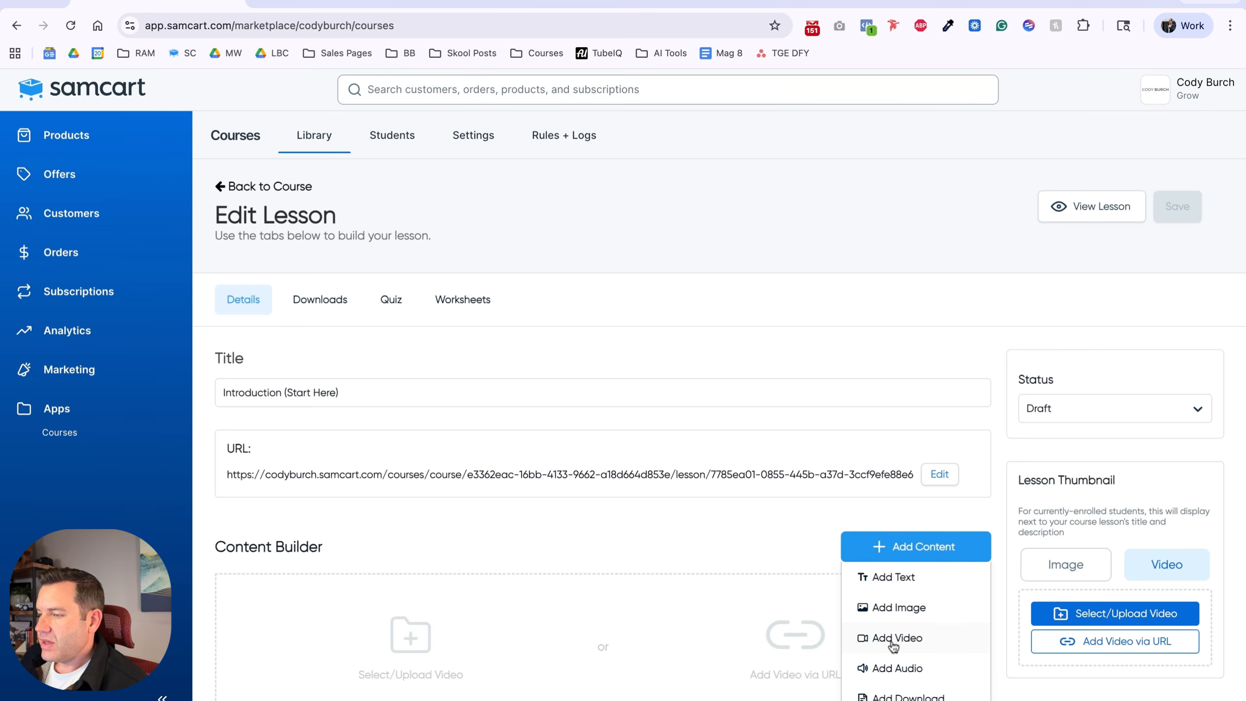
scroll(424, 604, down, 2)
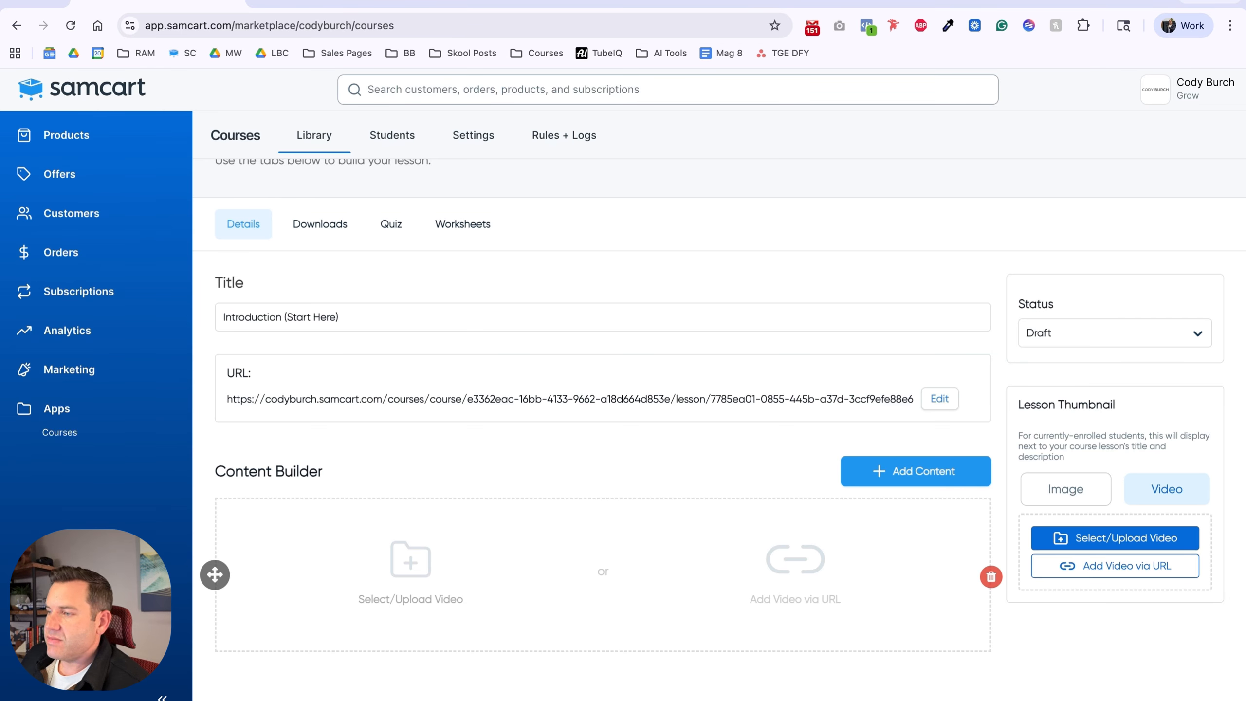
Insert the video "1. Profit Rockets Intro.mp4" from the media library into the video block and save the lesson.
click(422, 574)
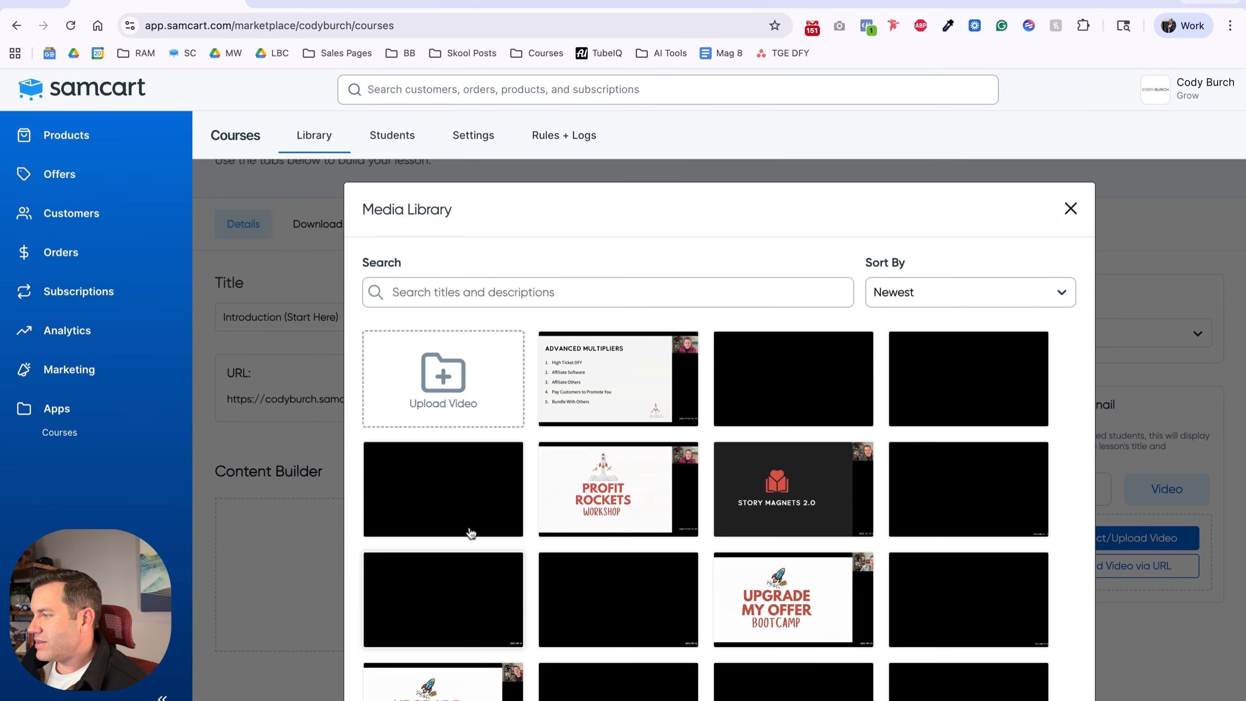
click(585, 508)
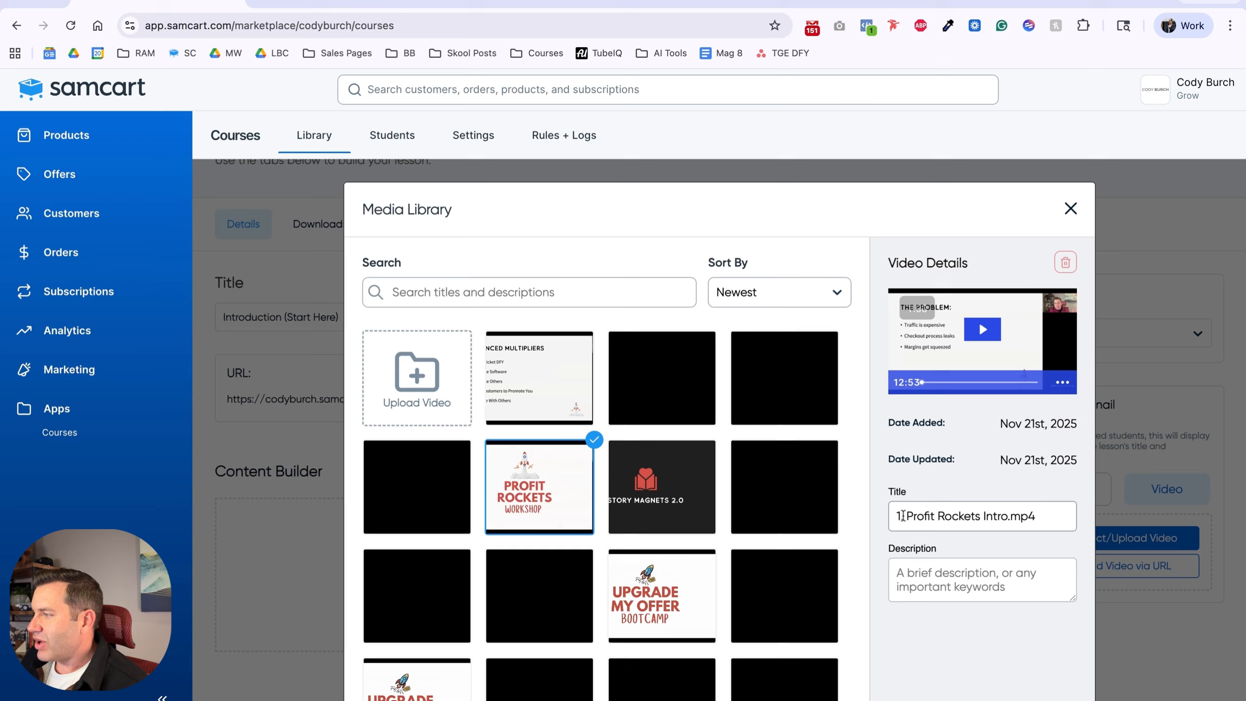
scroll(991, 565, down, 3)
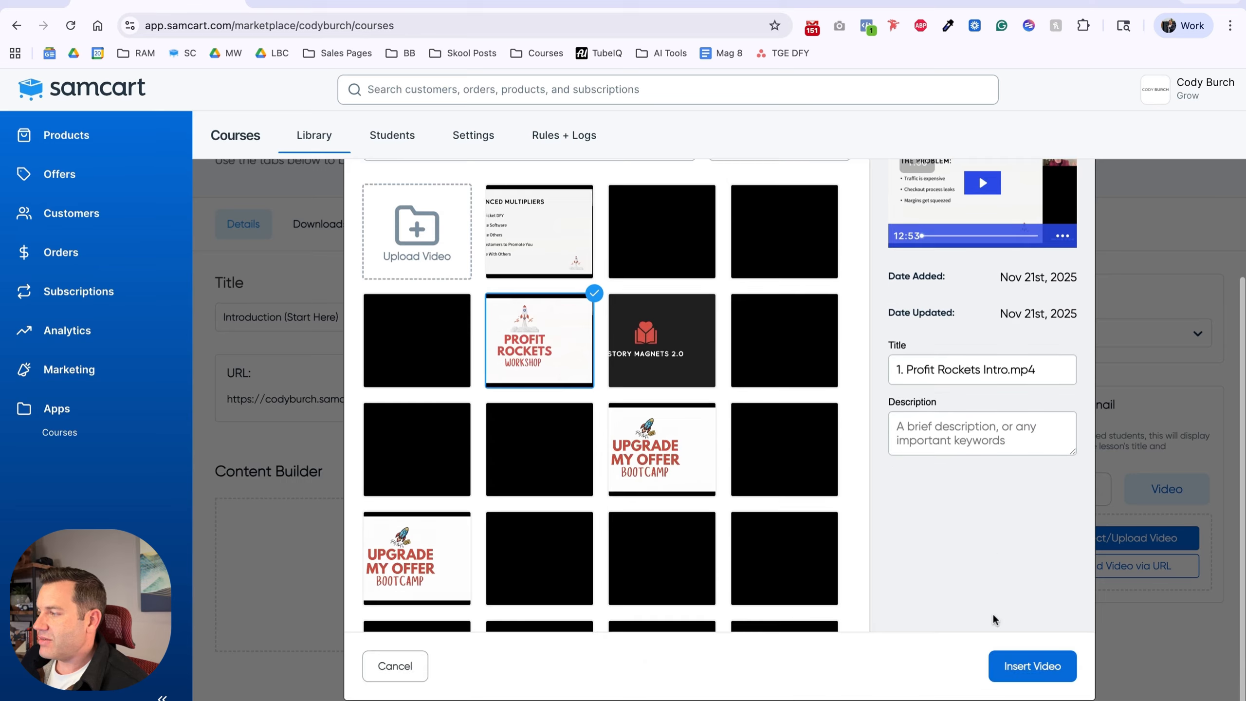
click(1017, 665)
scroll(664, 562, down, 5)
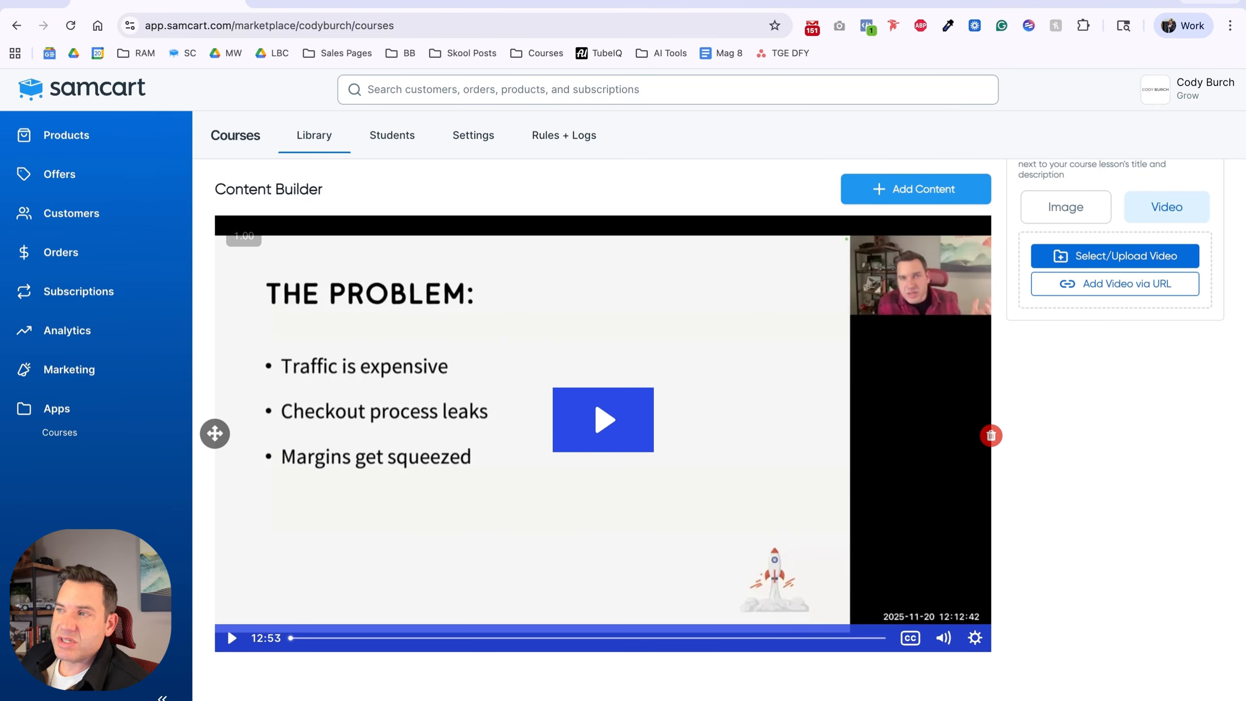
scroll(428, 498, up, 3)
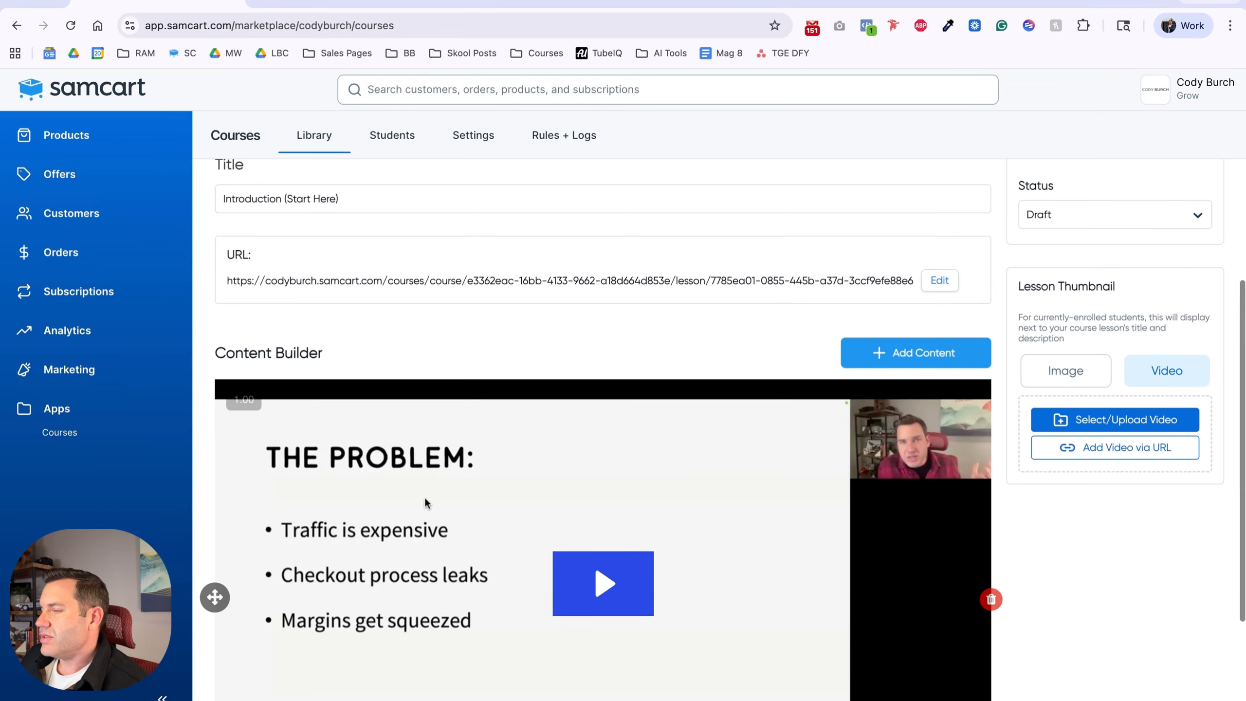
scroll(429, 498, up, 4)
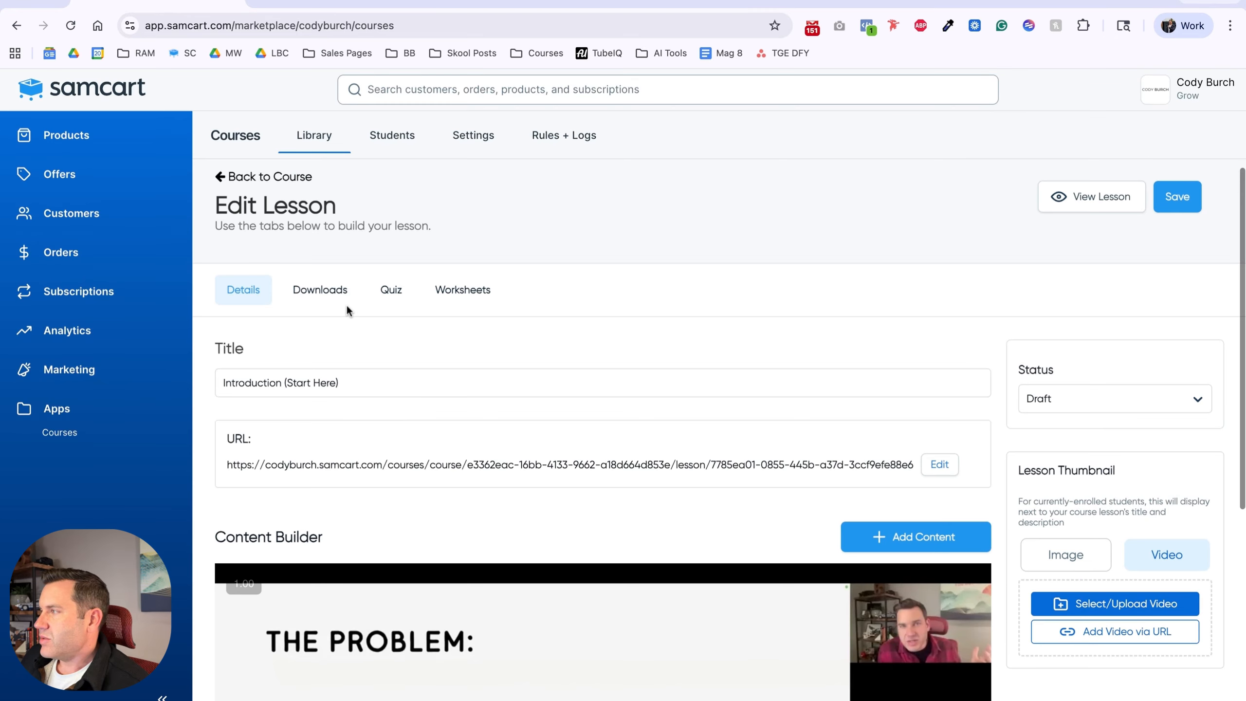
click(1177, 196)
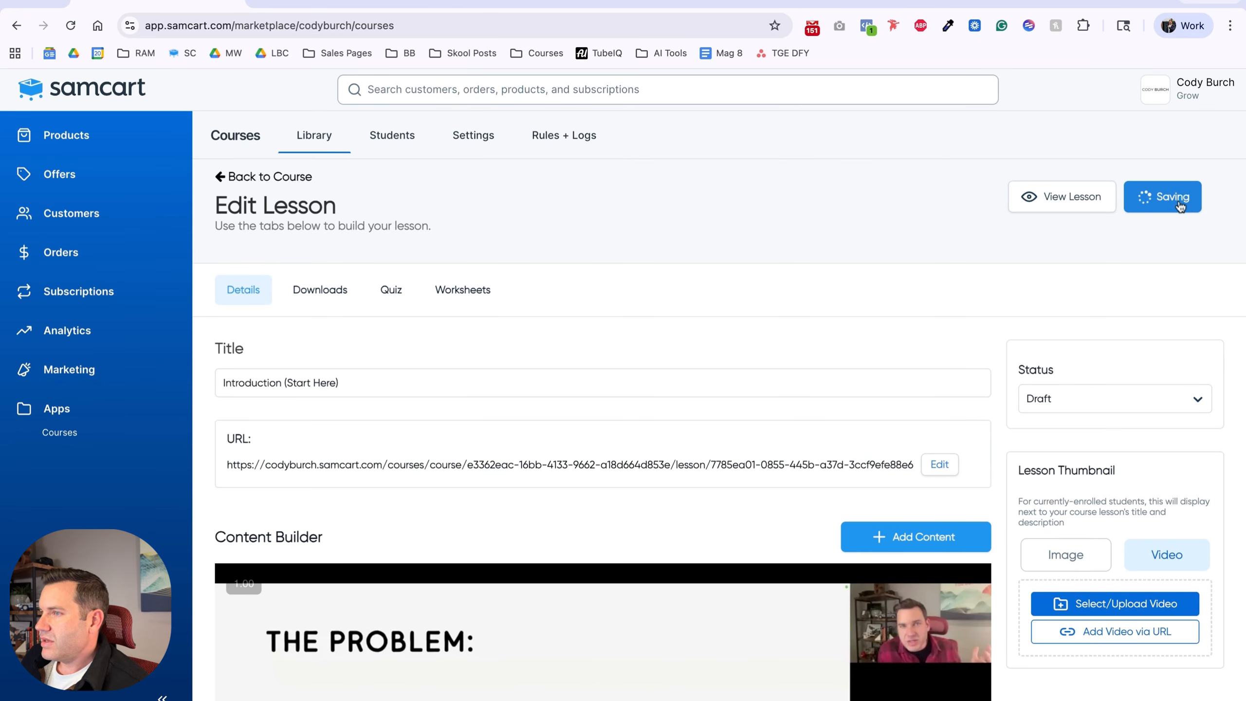
Add a new lesson download and upload the Profit Rockets presentation PDF as its file.
click(321, 290)
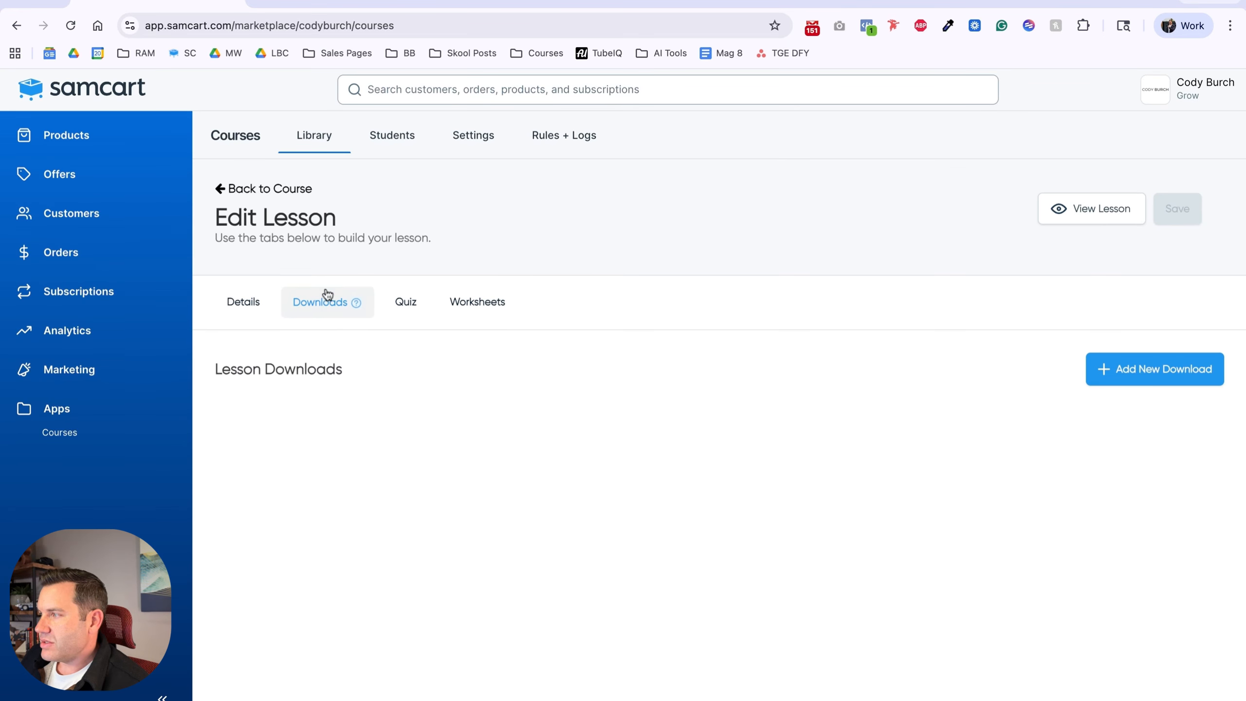
click(1091, 372)
click(1149, 426)
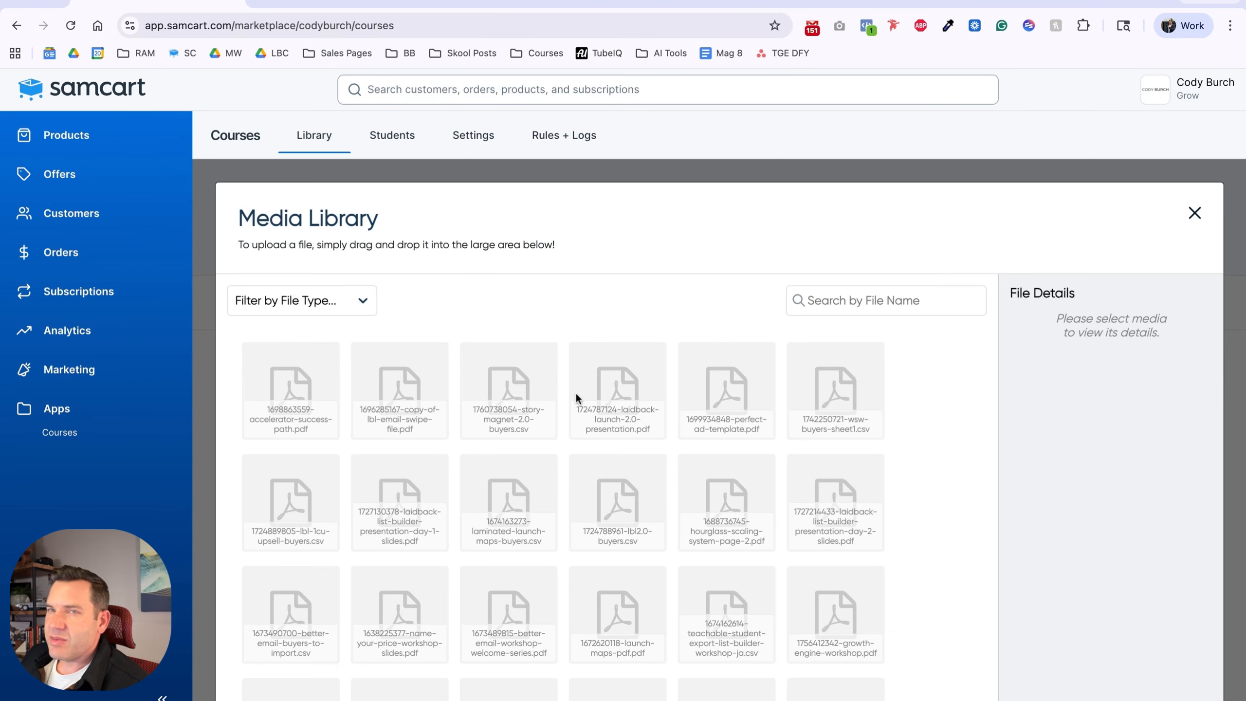
scroll(553, 396, down, 10)
scroll(462, 499, down, 2)
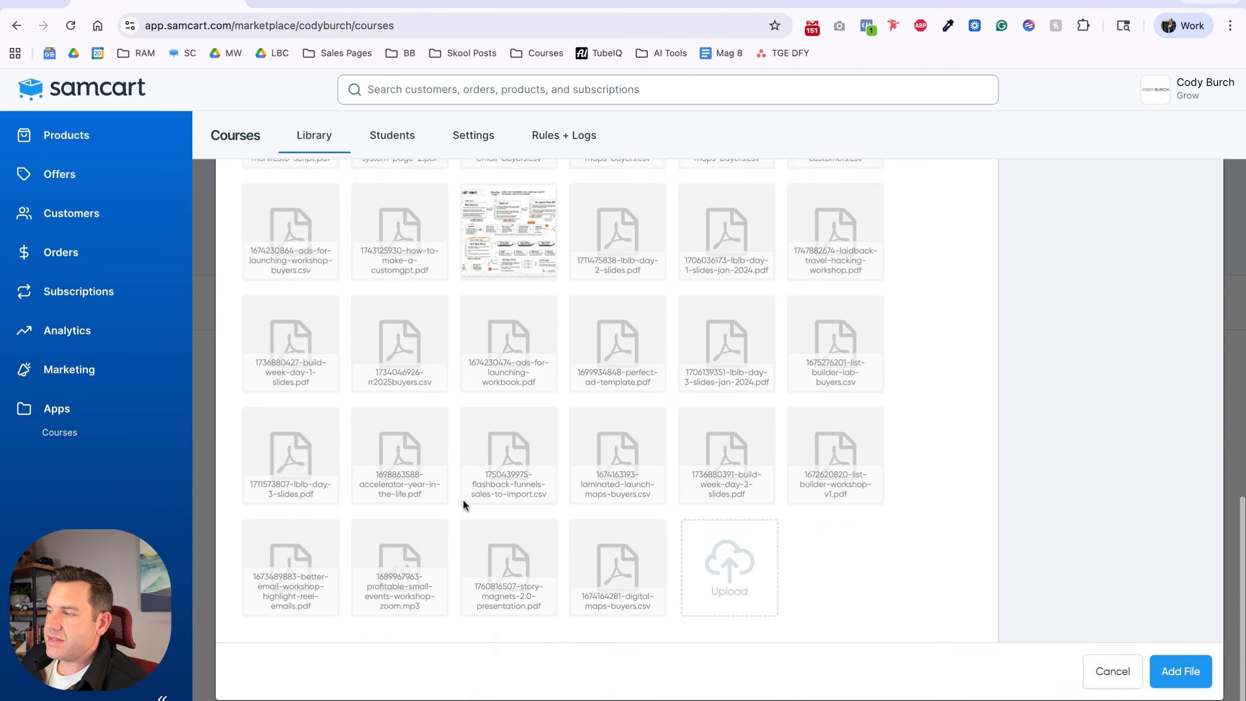
click(733, 571)
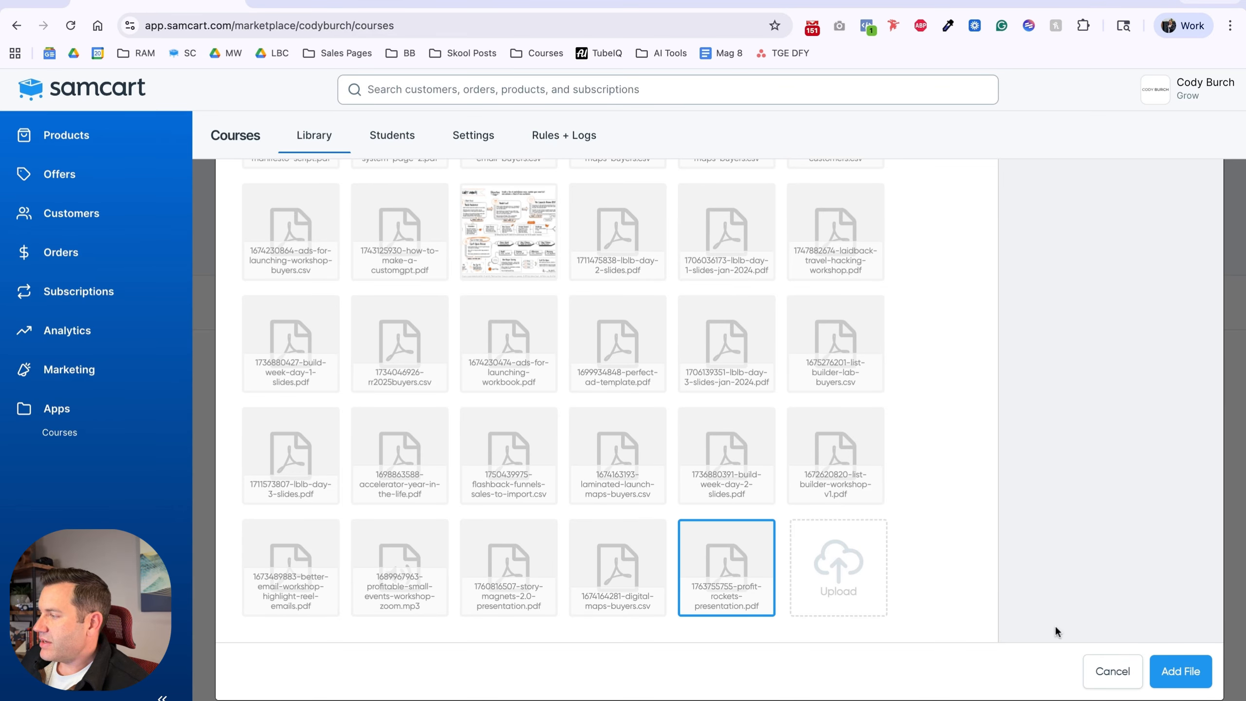
click(1181, 668)
Title the new lesson download "Profit Rockets".
click(412, 428)
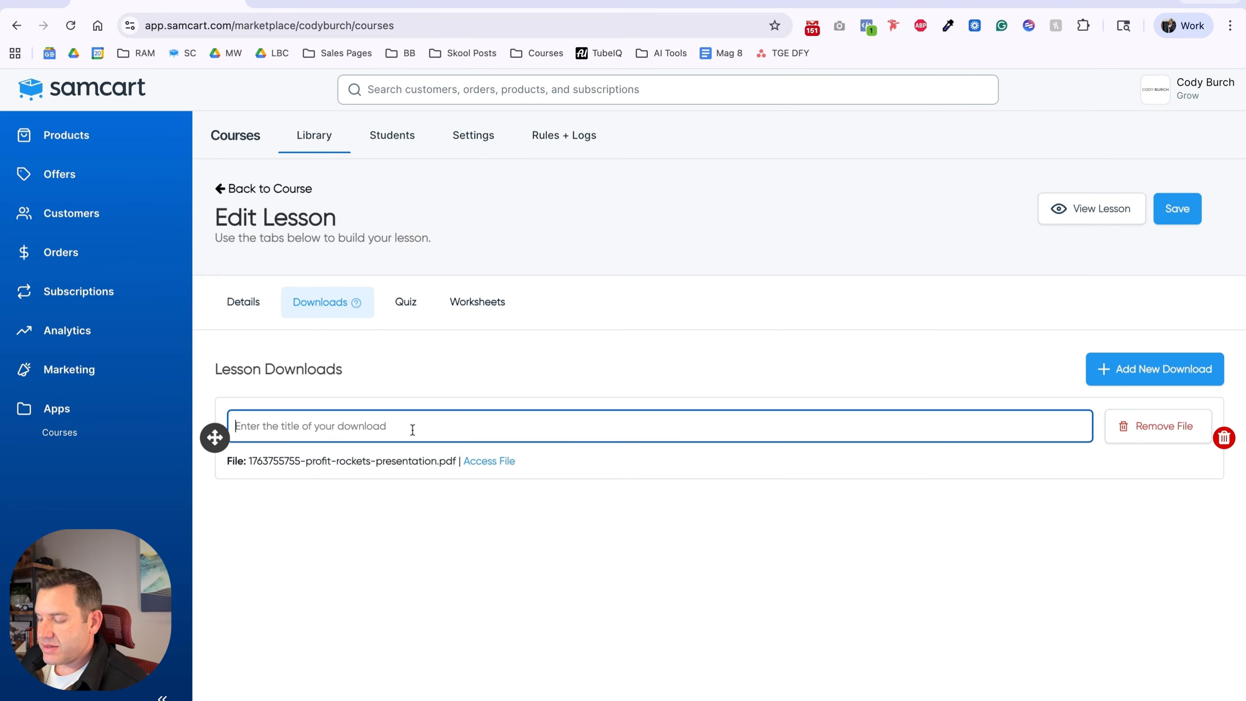
text(P)
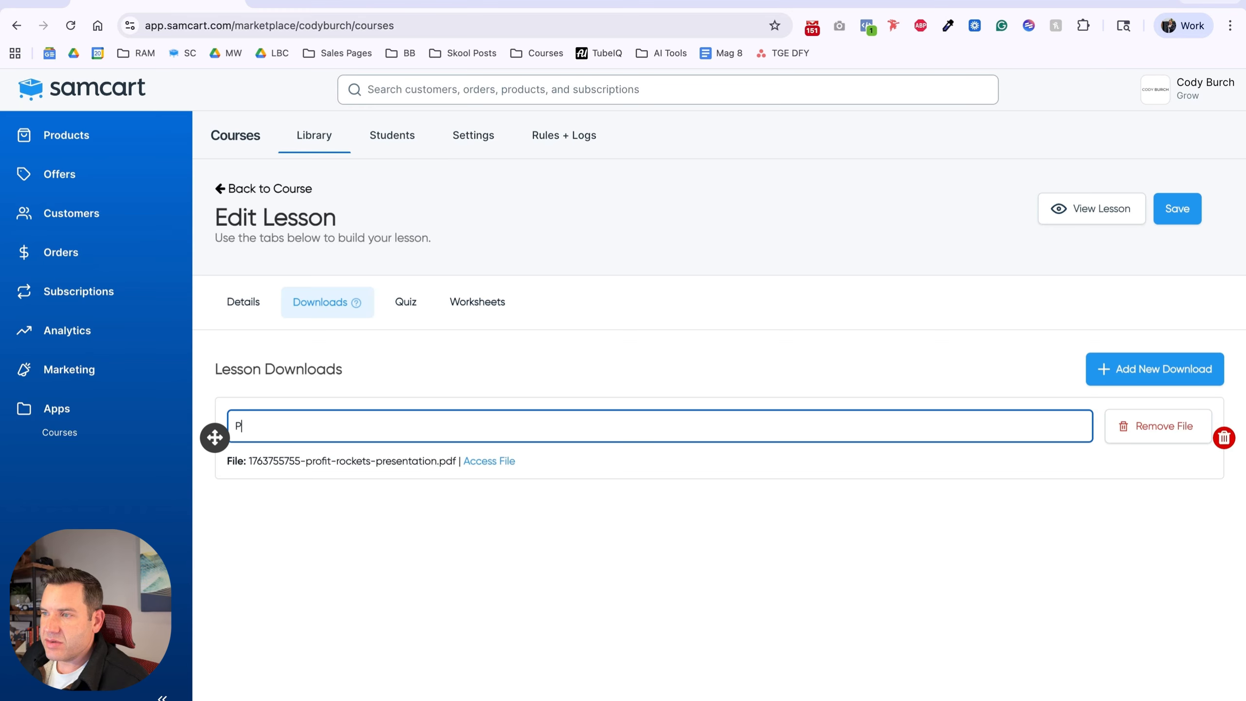
text(rofit Rocketes)
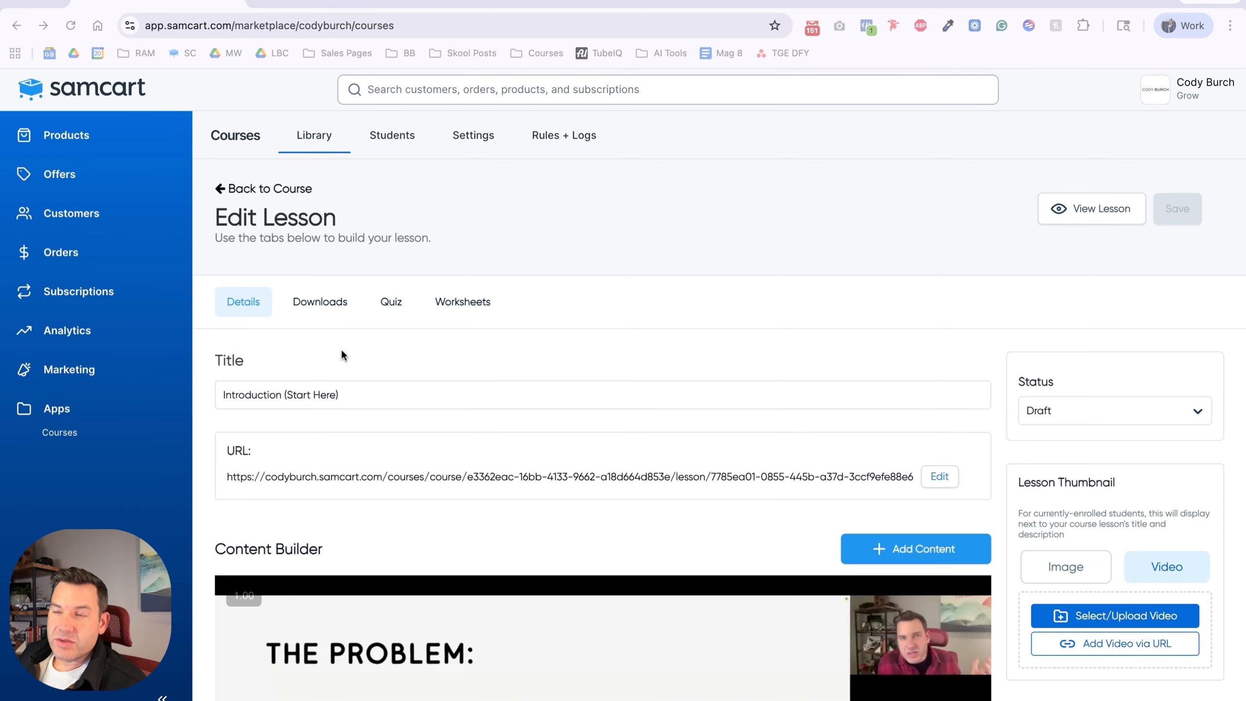
Add a text block below the lesson video reading "Click here to get the Profit Rockets Workbook", followed by a new line.
scroll(467, 434, down, 6)
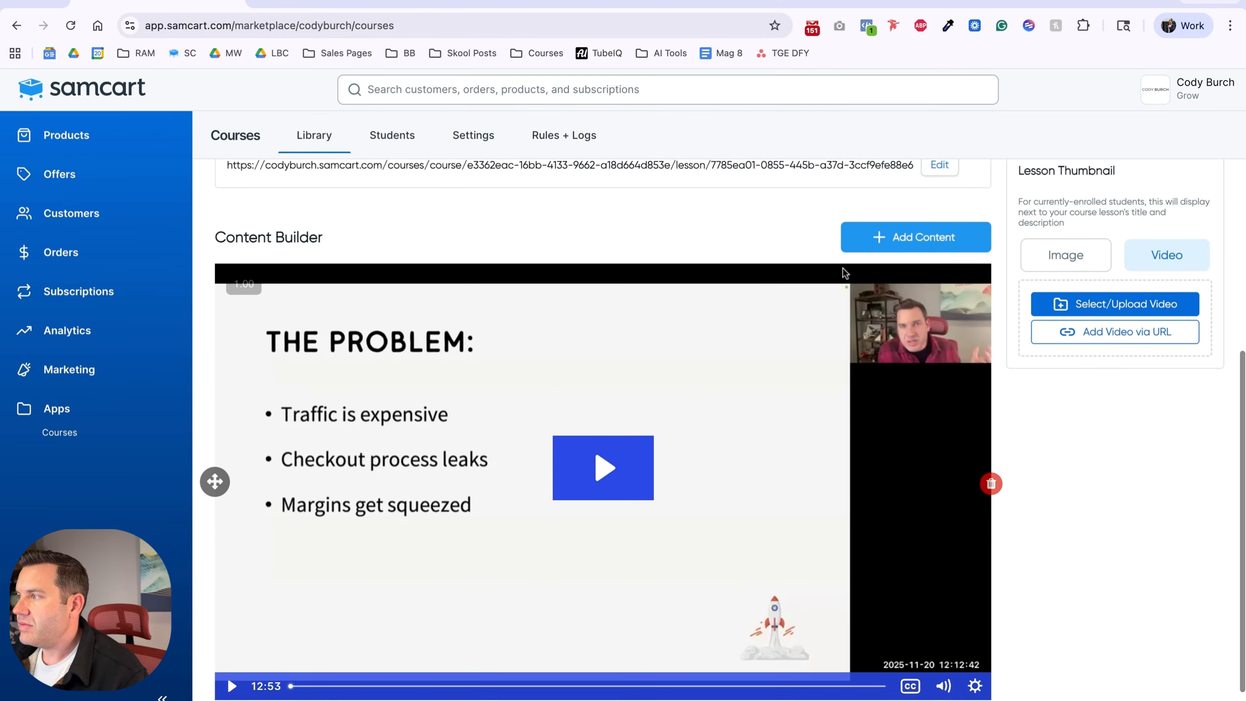
scroll(829, 304, down, 1)
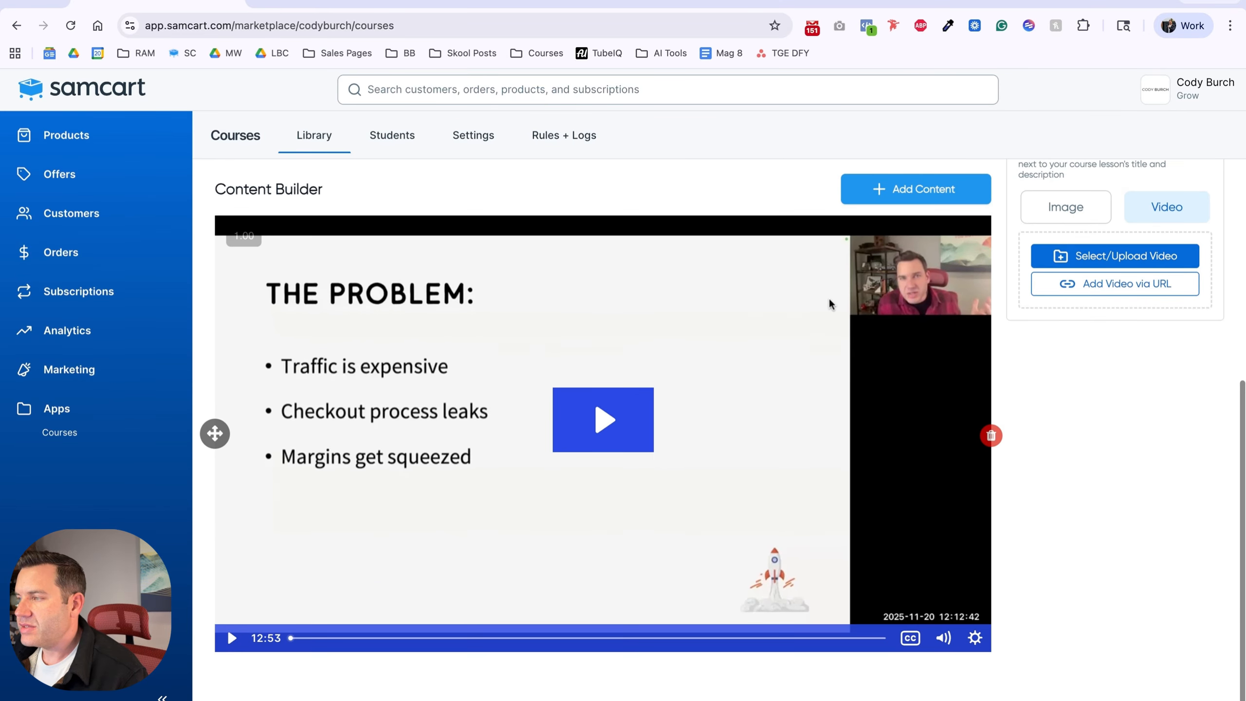
click(856, 200)
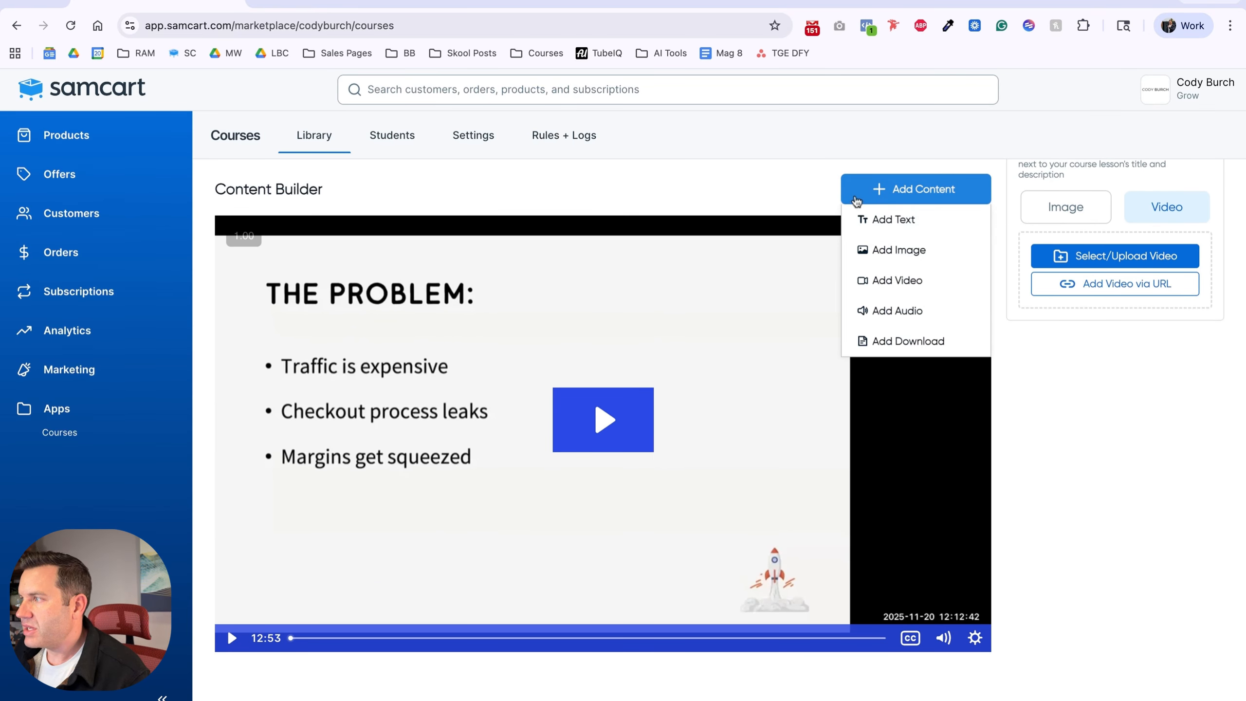
click(866, 221)
text(Cli)
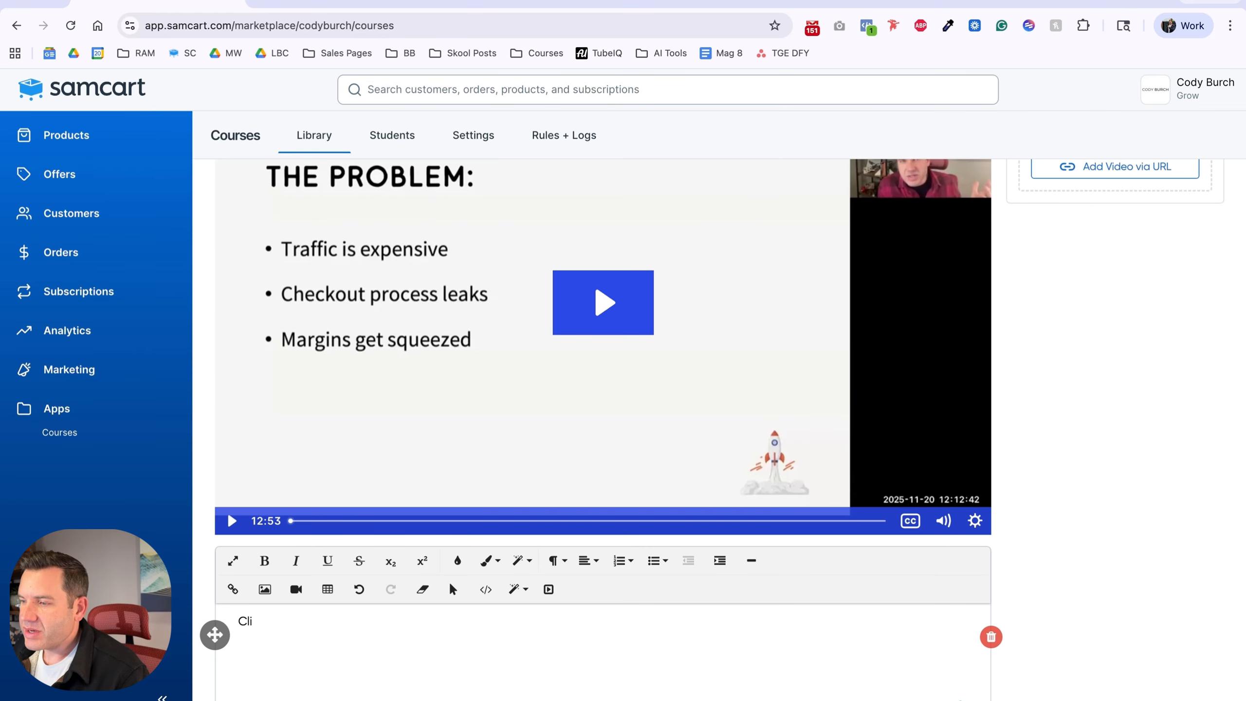
text(ck here to )
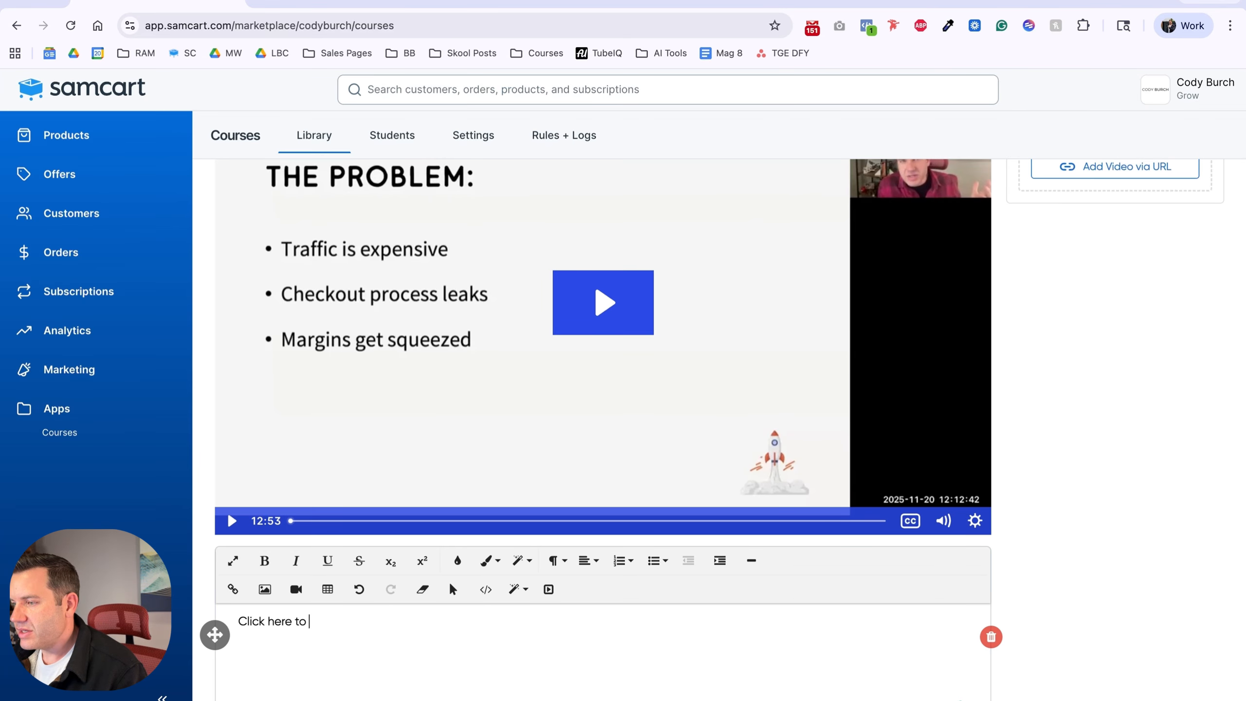
text(get the Profit R)
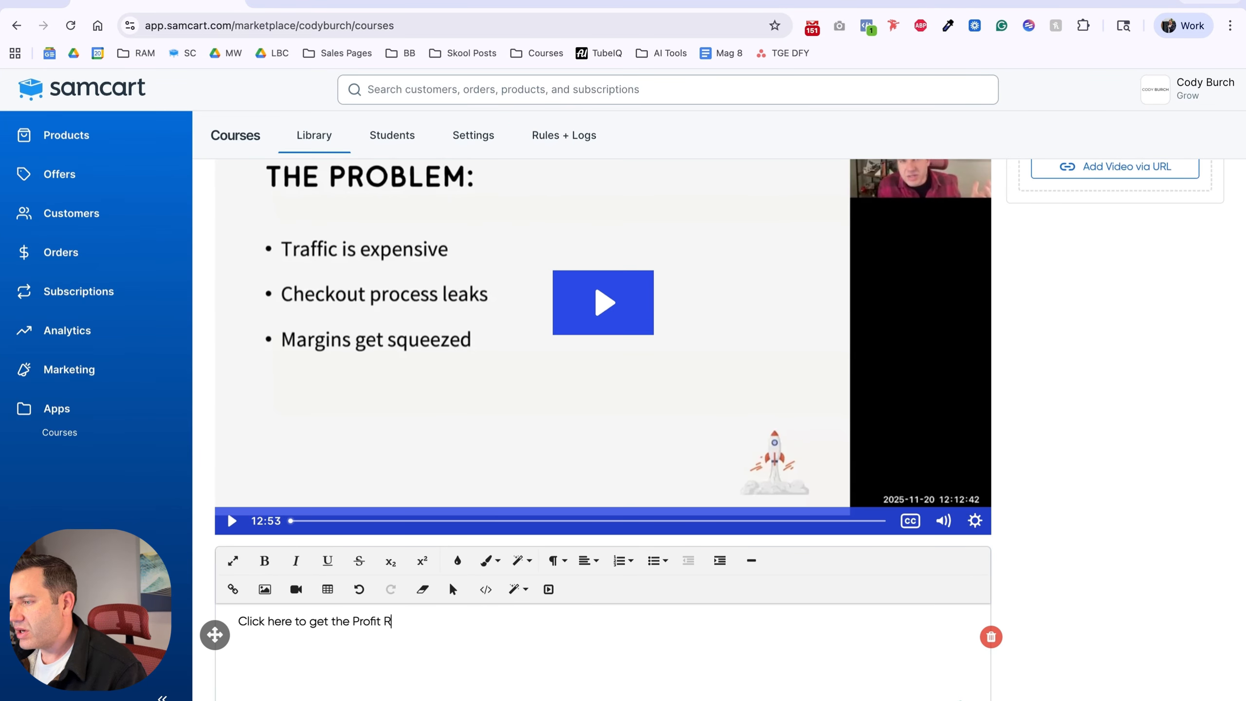
text(ockets Workbook)
key(Return)
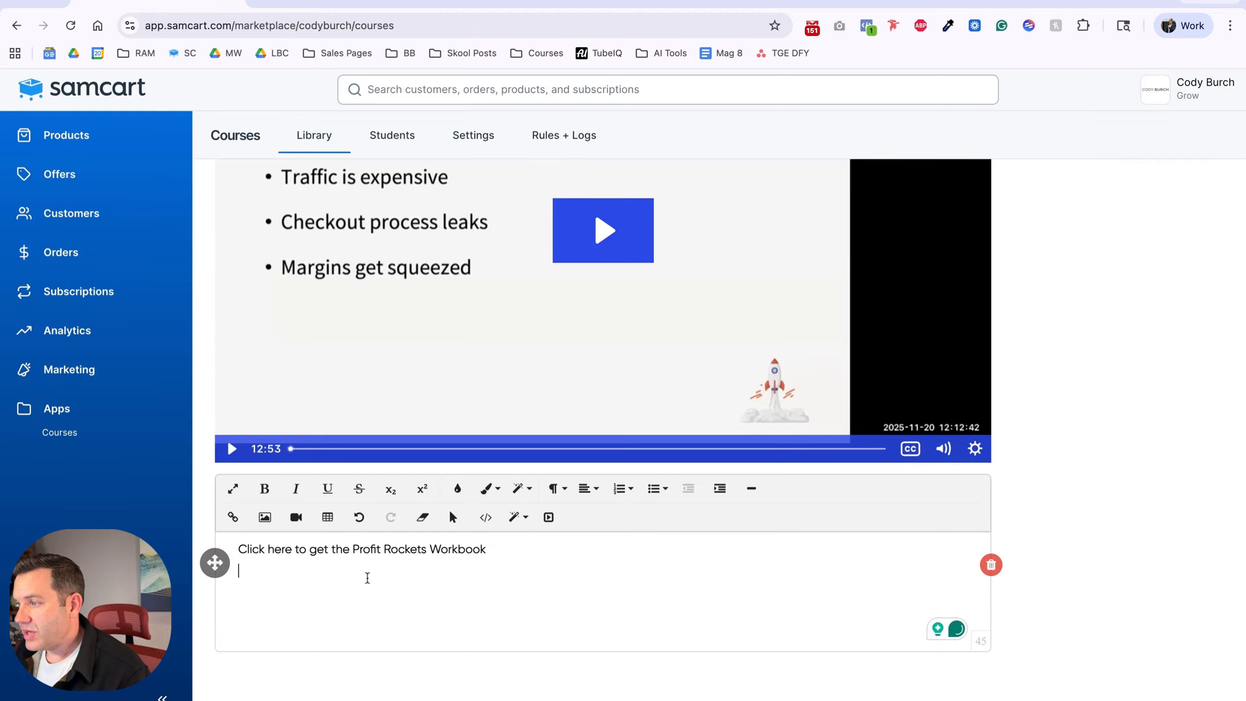
Insert a "Get the Workbook" button below the text, linked to the copied Google Docs URL, with the Primary Button Color type.
click(548, 517)
key(super+v)
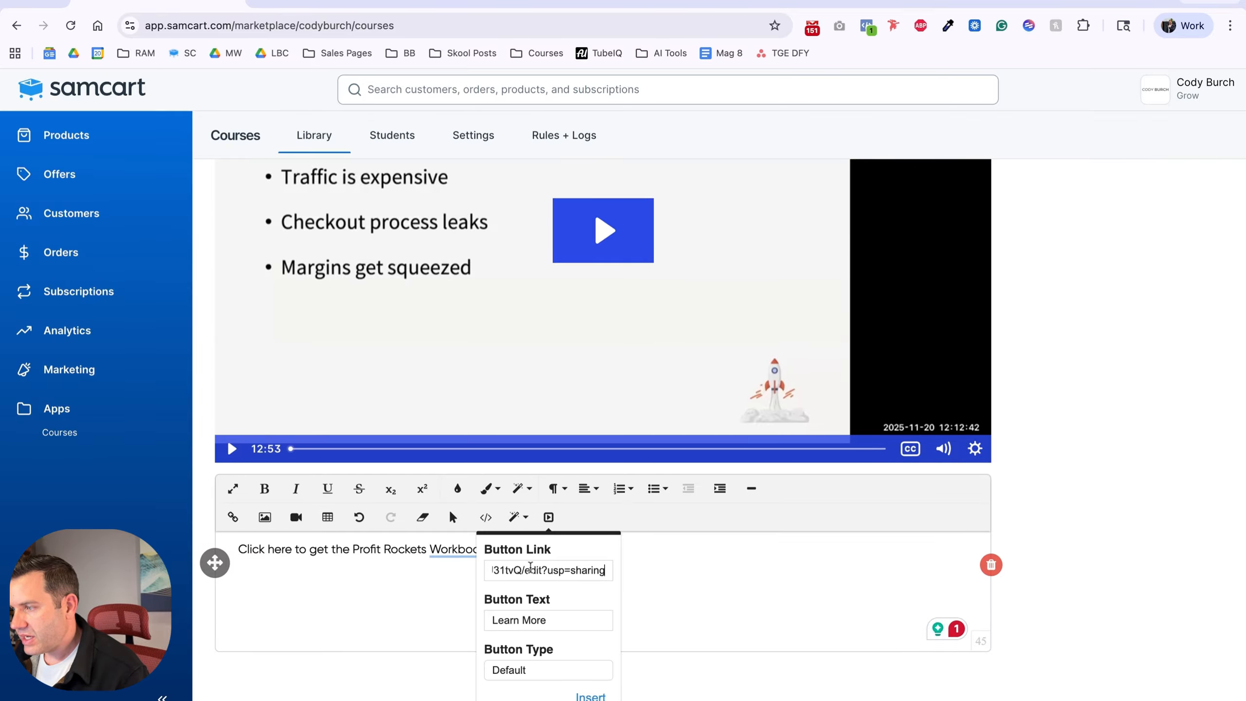
triple_click(520, 619)
text(Get the W)
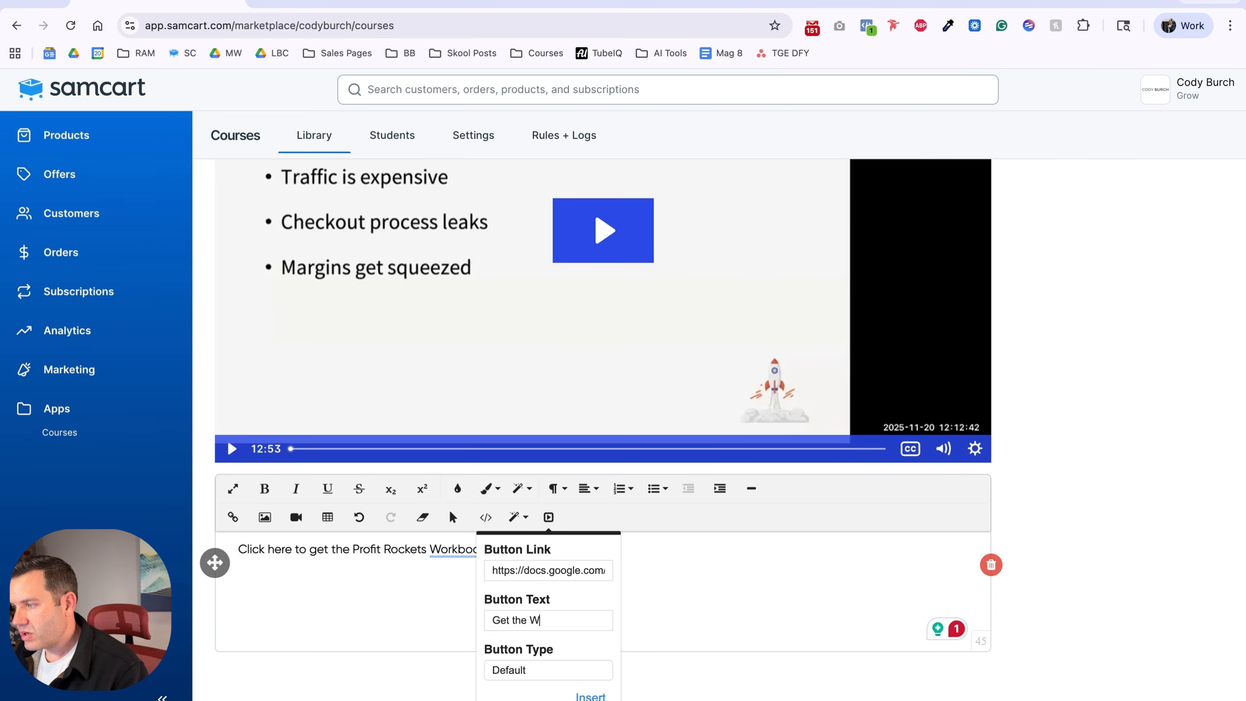
text(orkbook)
click(543, 670)
click(557, 687)
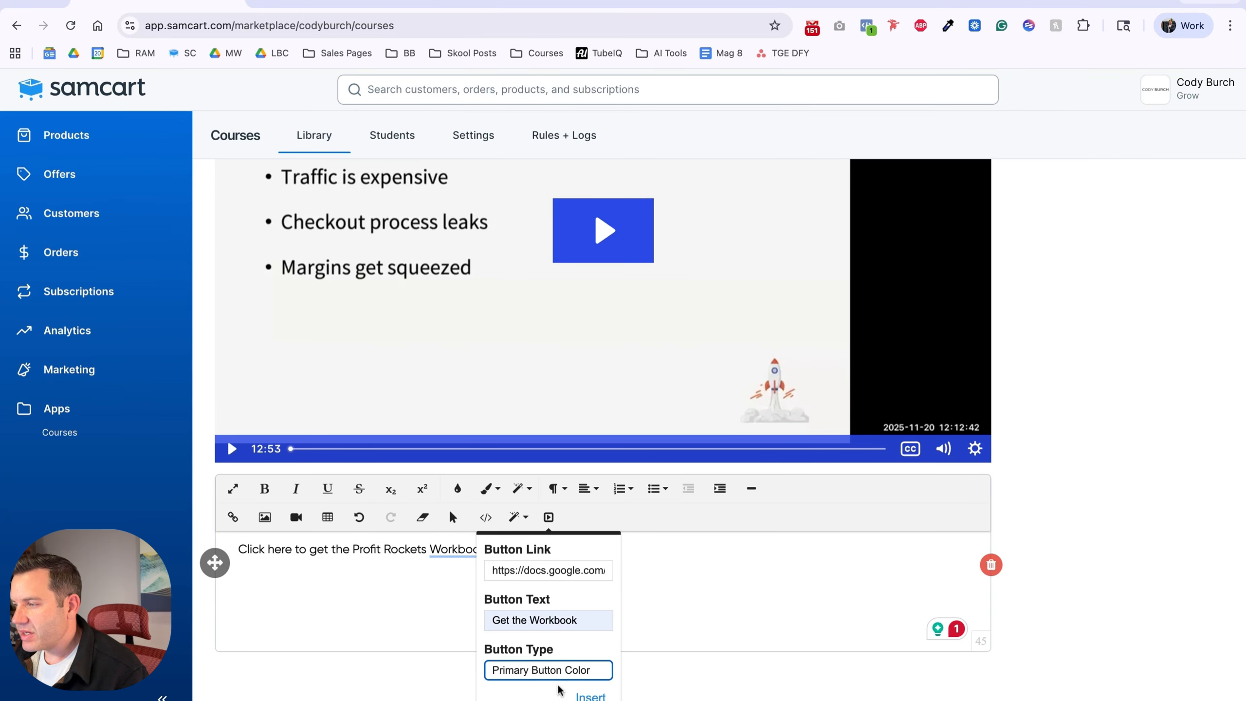
click(589, 696)
Try the Heading 2 style on the "Click here to get the Profit Rockets Workbook" line and undo it.
triple_click(285, 549)
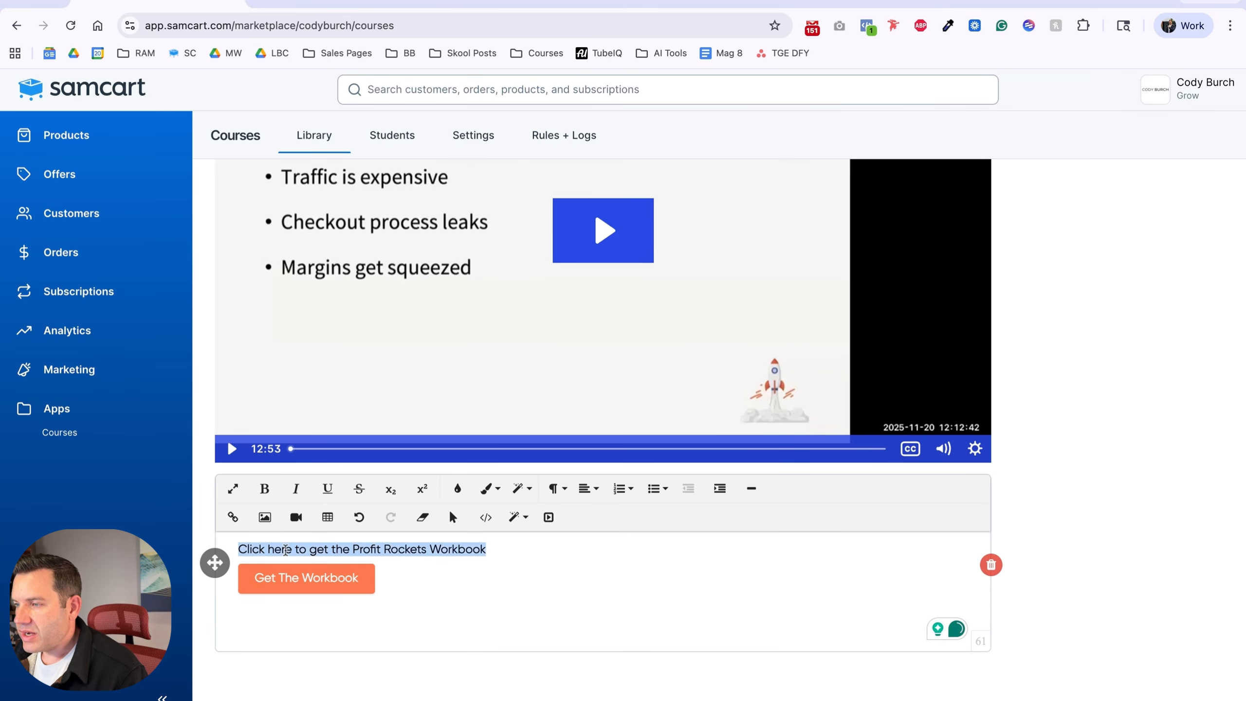
click(564, 489)
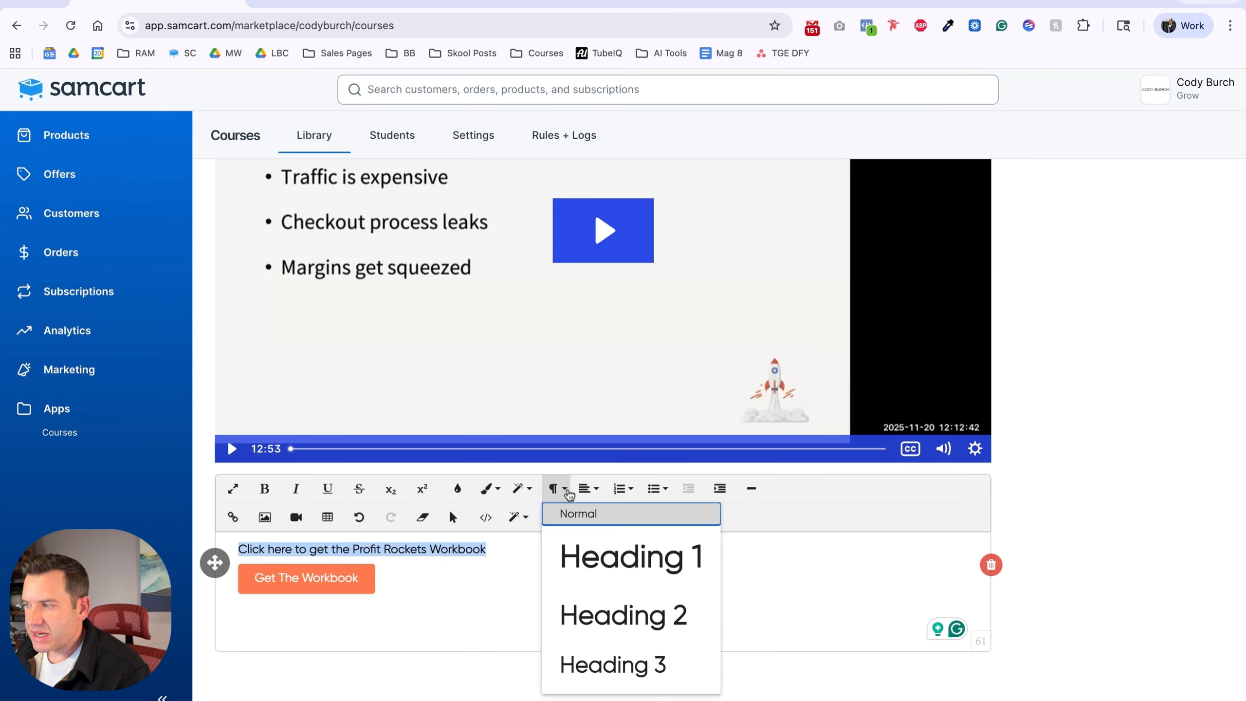
click(590, 615)
click(513, 564)
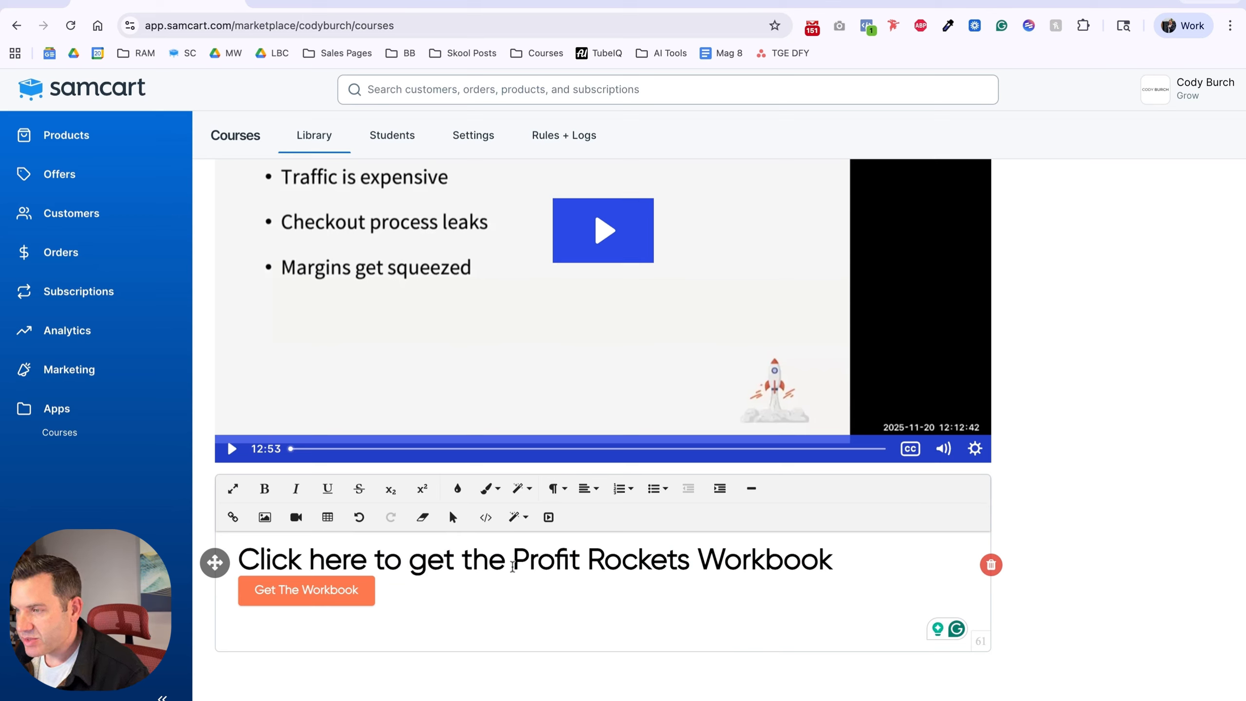
key(super+z)
key(super+z)
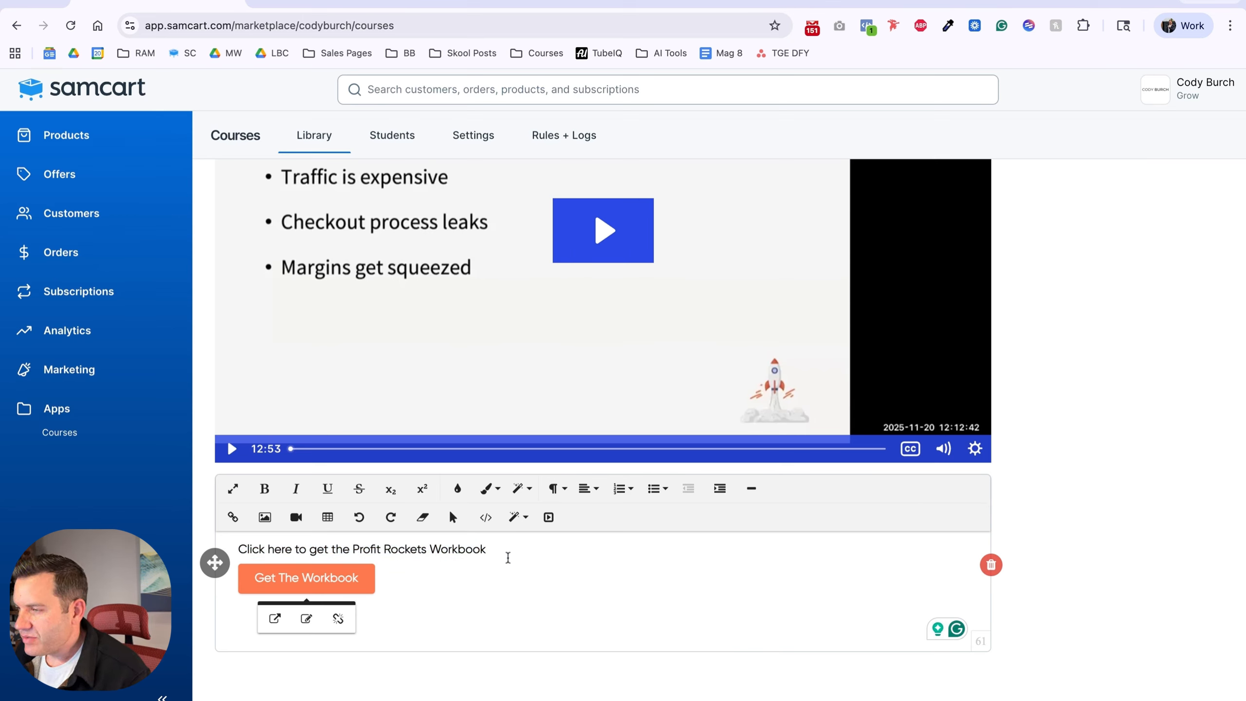
Insert a horizontal line above the "Click here to get the Profit Rockets Workbook" text.
click(504, 547)
key(Return)
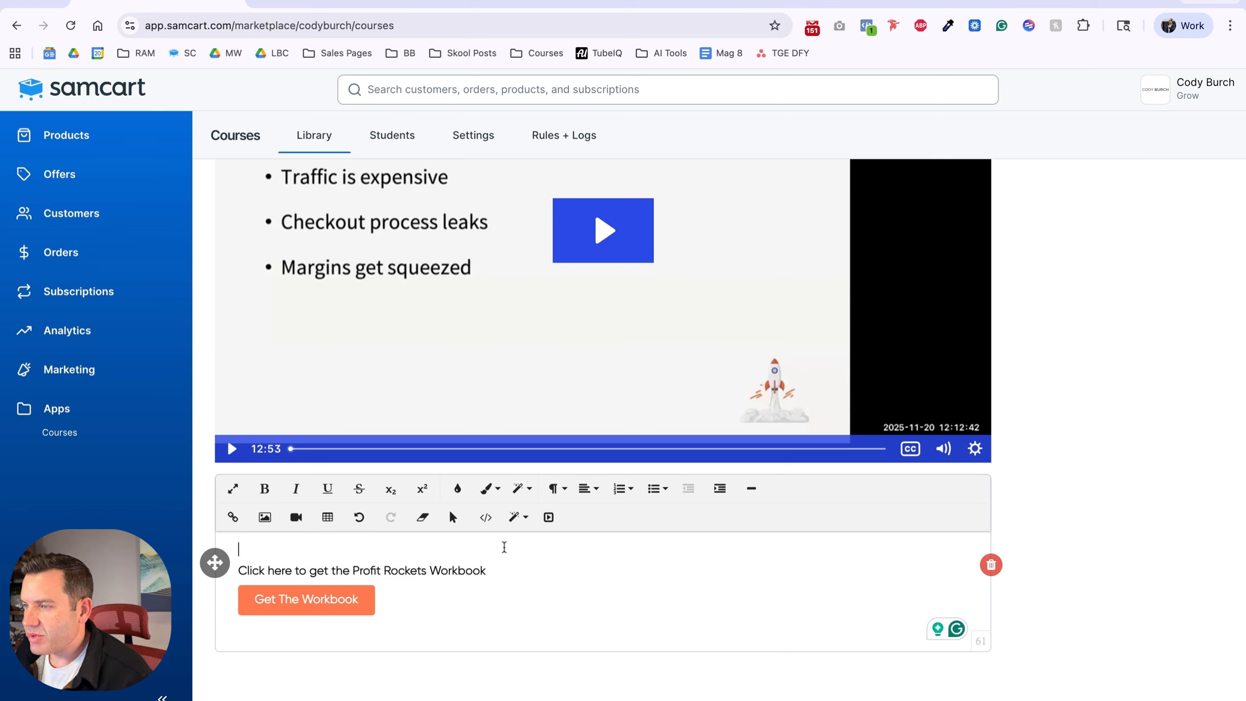
click(750, 487)
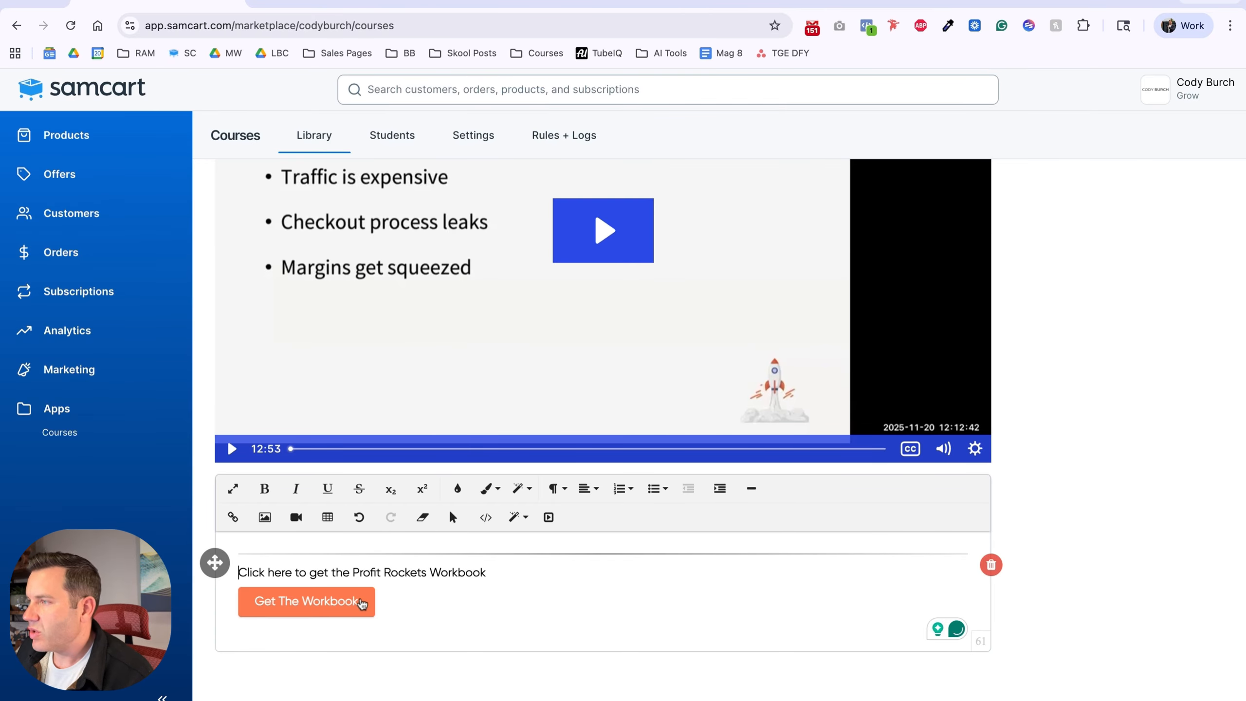
Set the "Introduction (Start Here)" lesson's status to Published and save the lesson.
scroll(534, 616, up, 10)
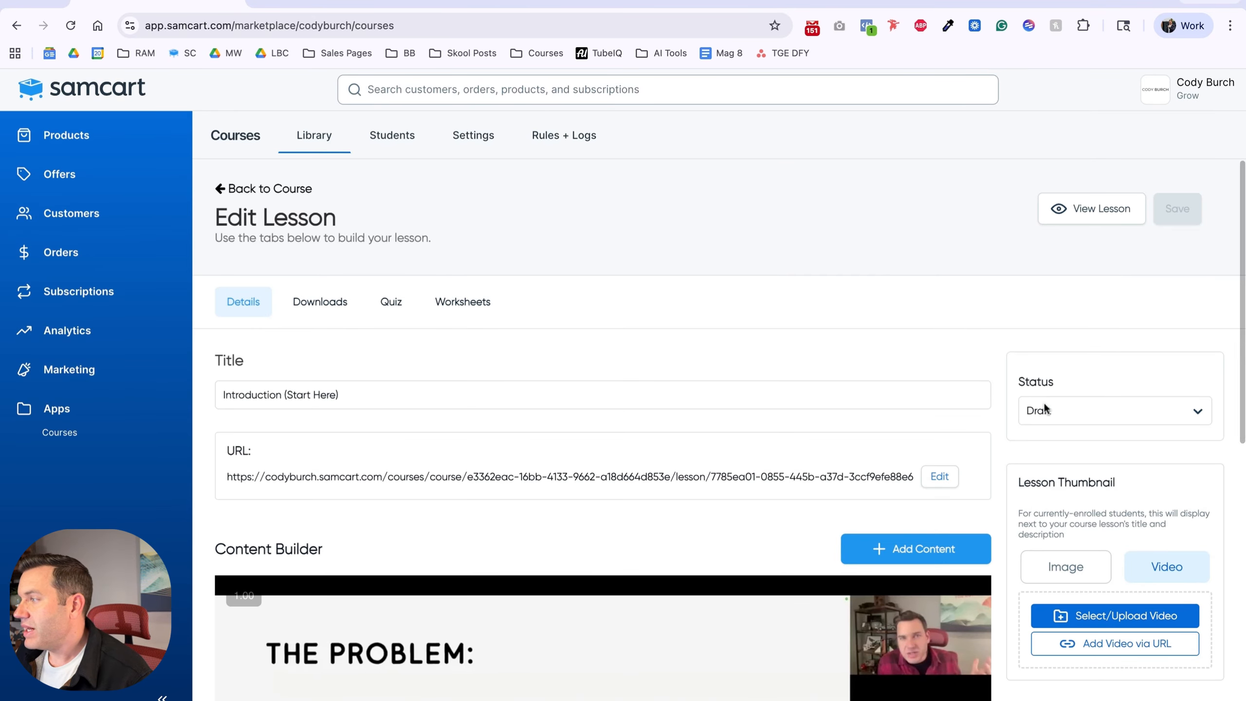
click(1045, 410)
click(1178, 209)
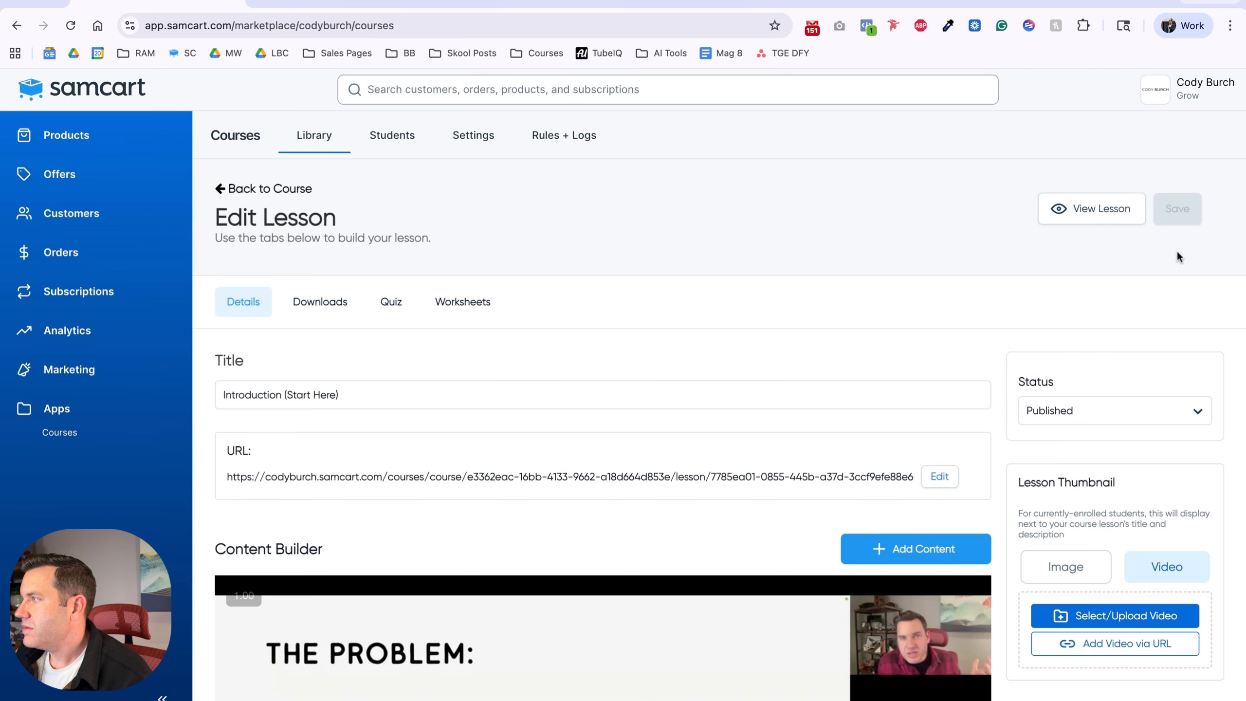
Preview the published introduction lesson, checking its video, workbook button and lesson downloads, and close the preview.
click(1108, 220)
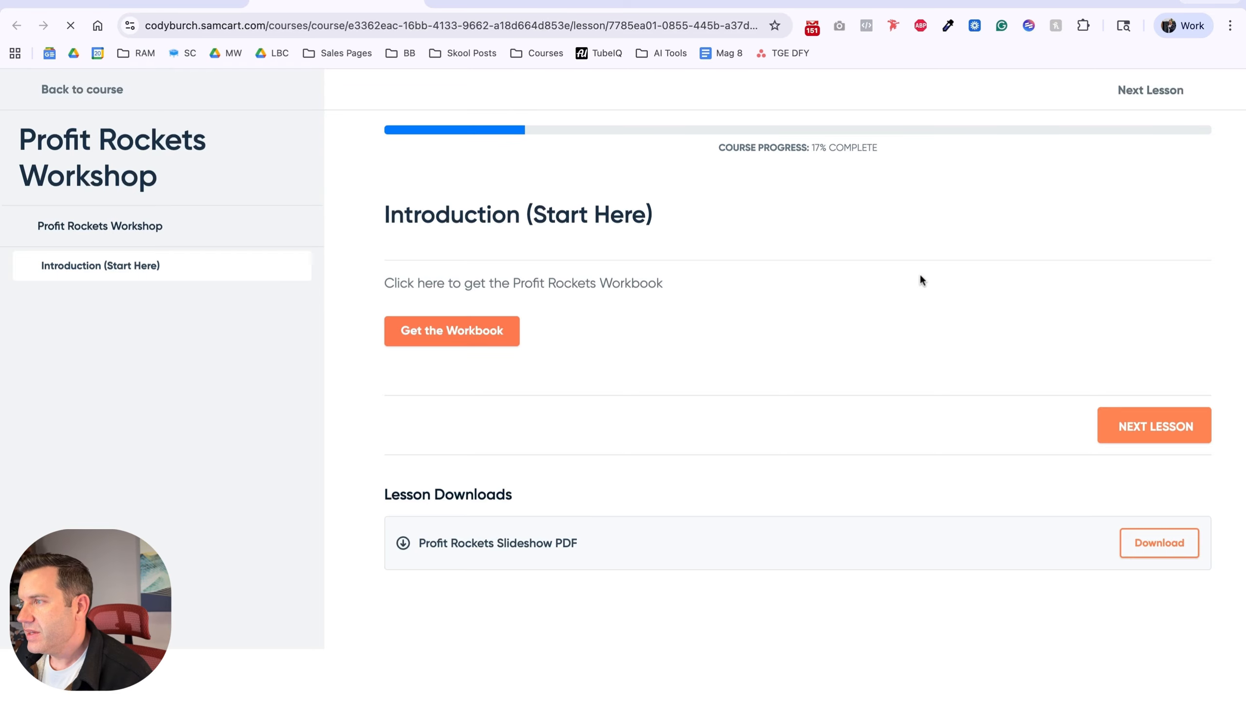
scroll(614, 415, down, 5)
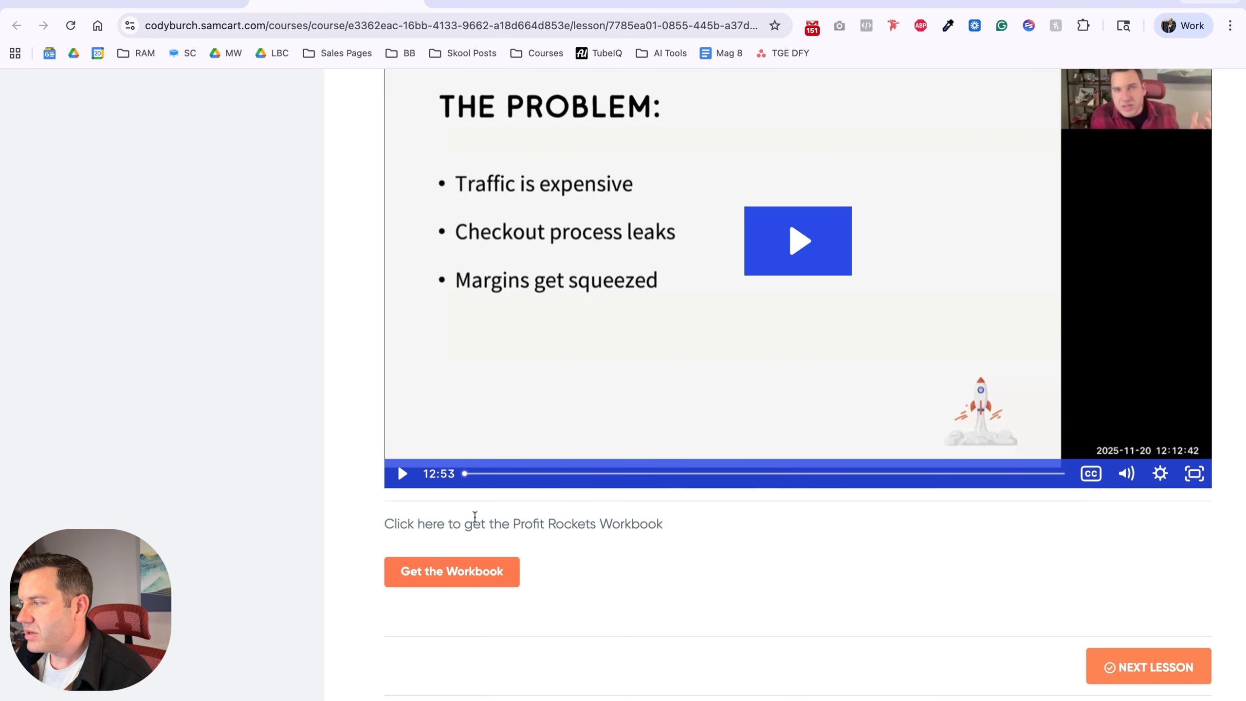
scroll(663, 578, down, 4)
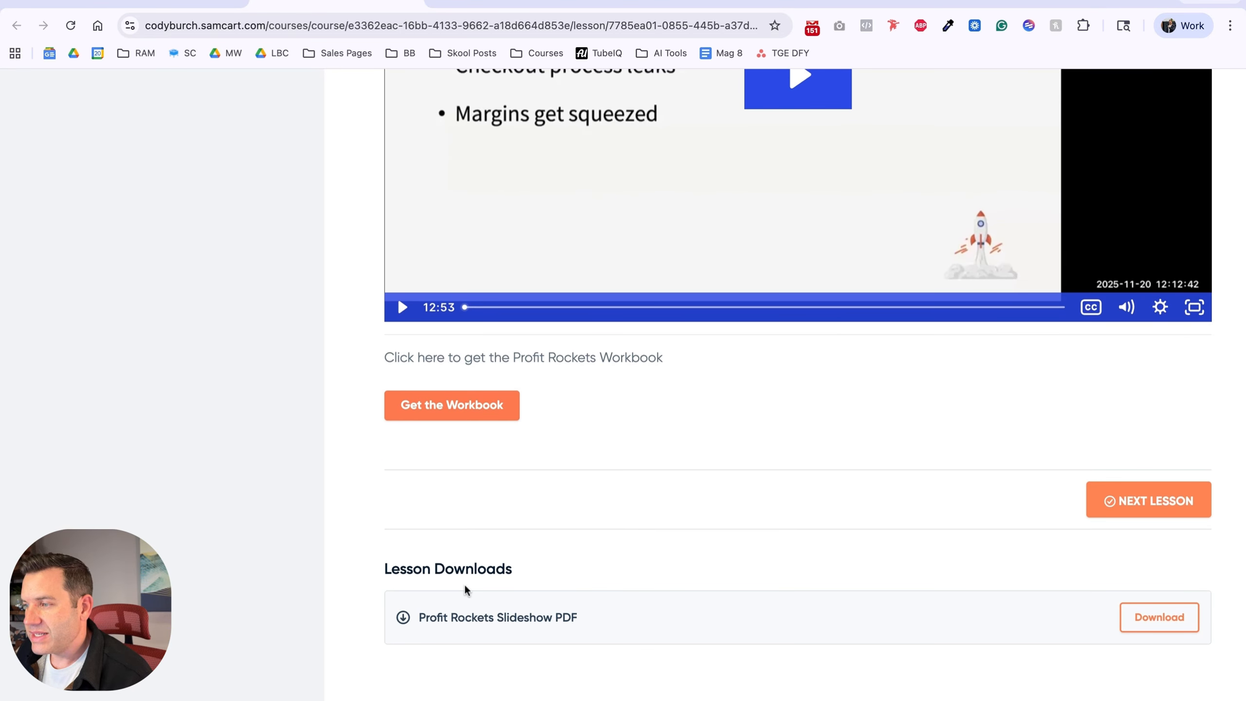
drag(403, 570, 458, 617)
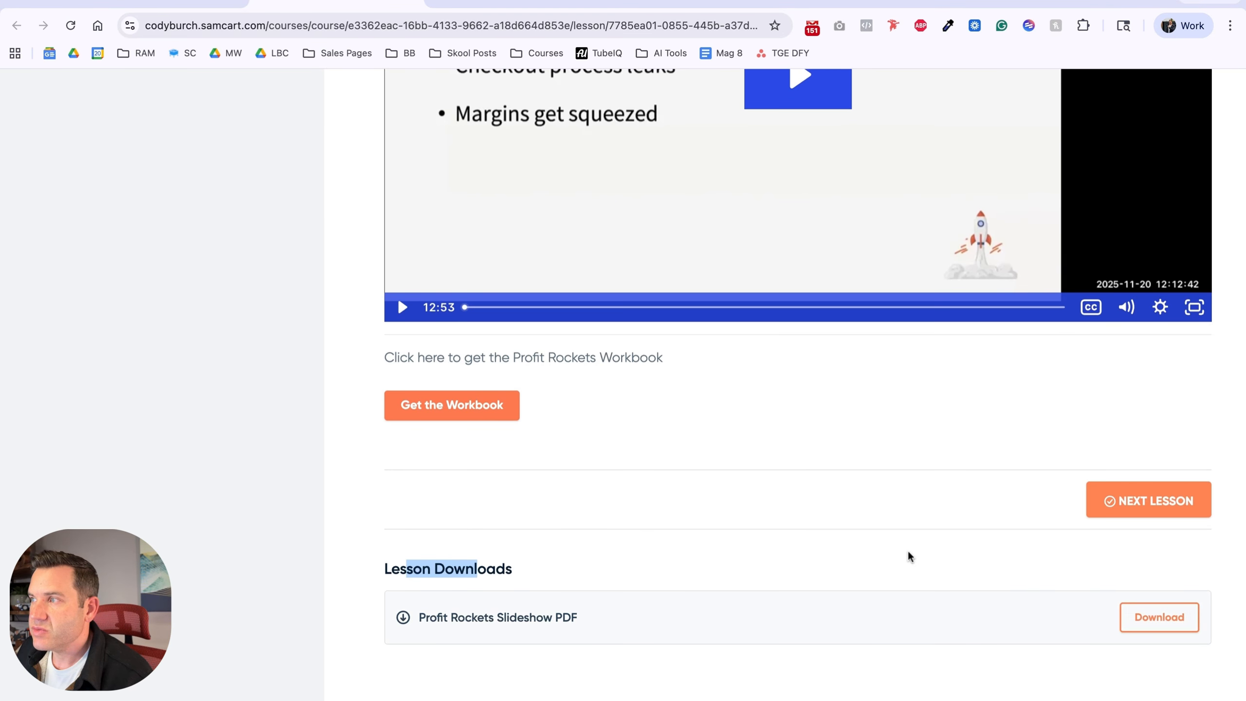
scroll(867, 545, up, 10)
key(super+w)
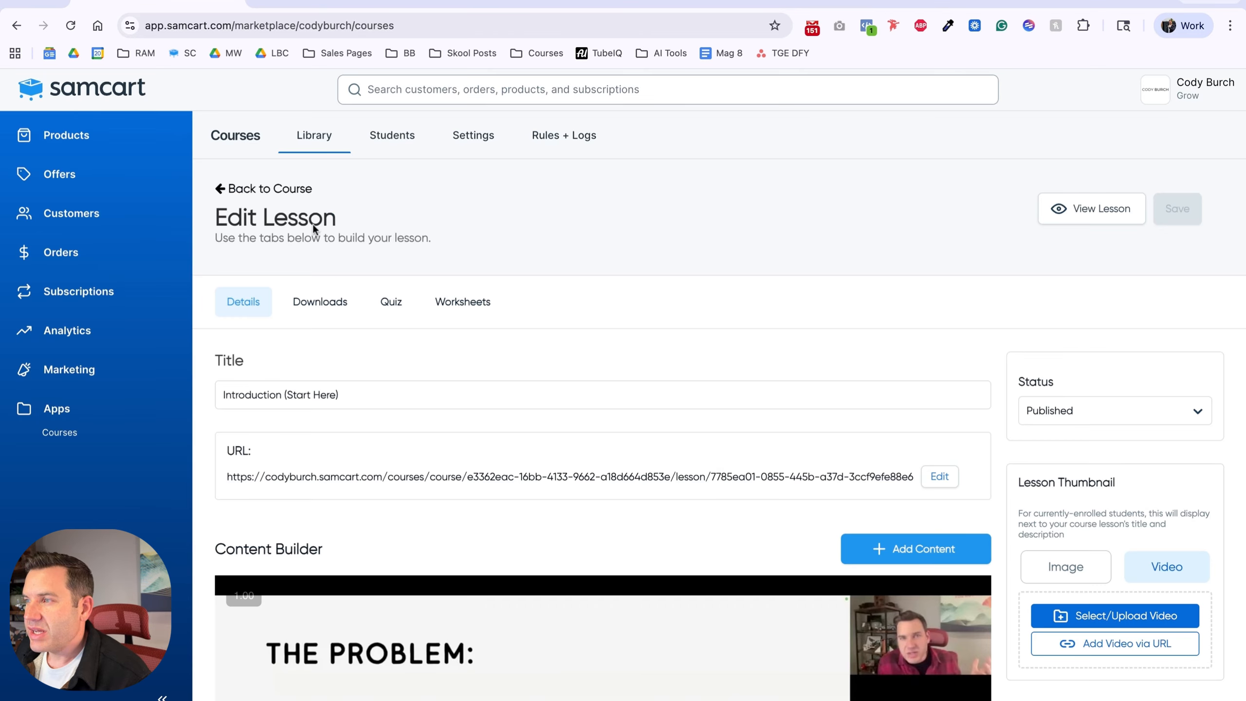
Open the "1. Easy Moves" lesson from the course's lesson list and delete its empty text block.
click(288, 190)
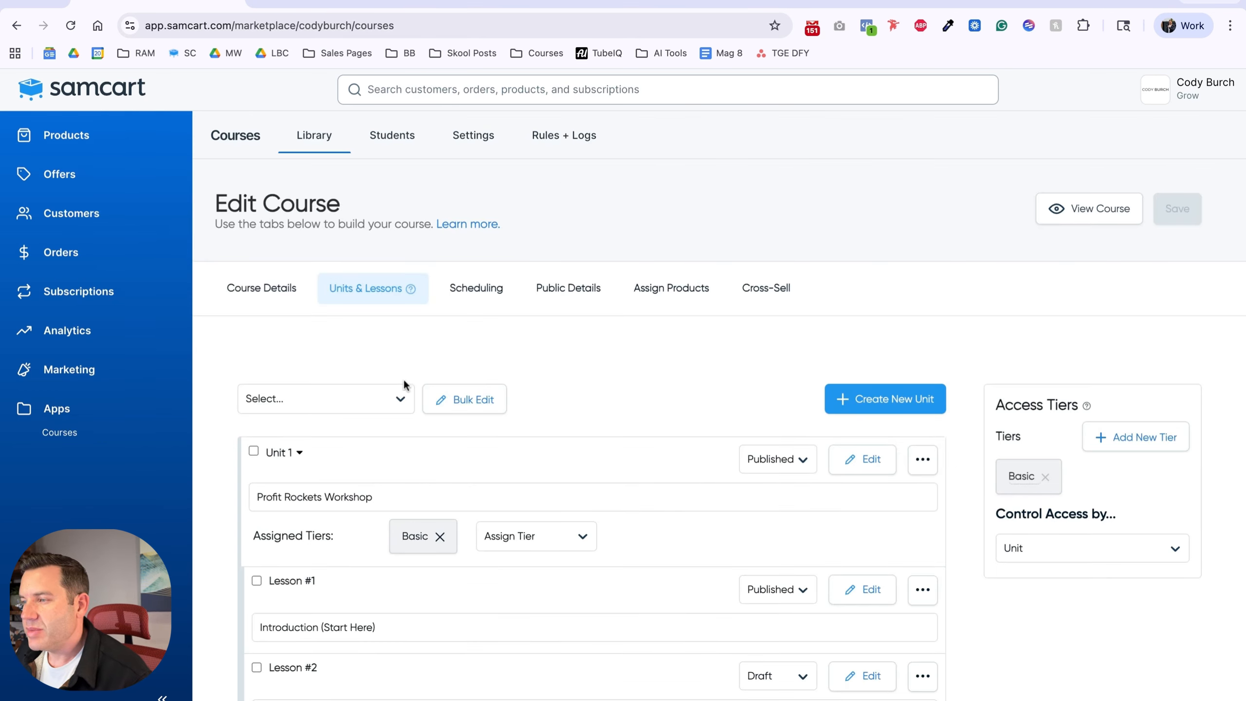
scroll(402, 383, down, 8)
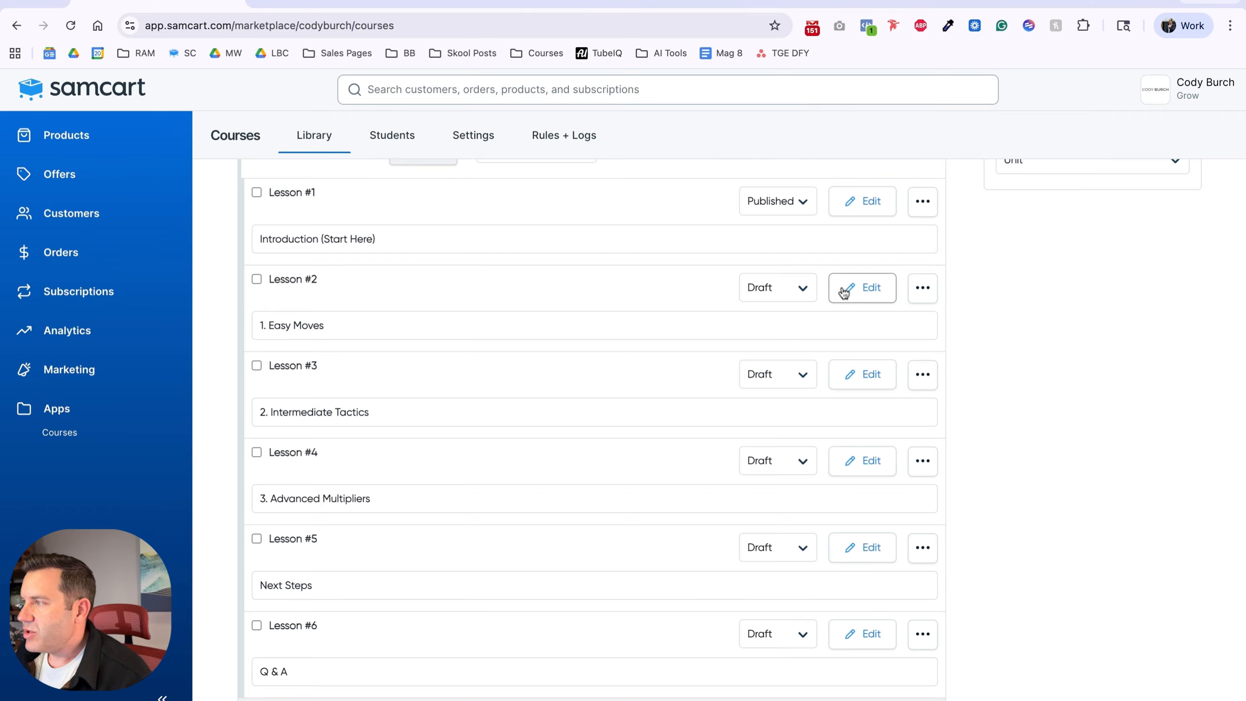
click(845, 290)
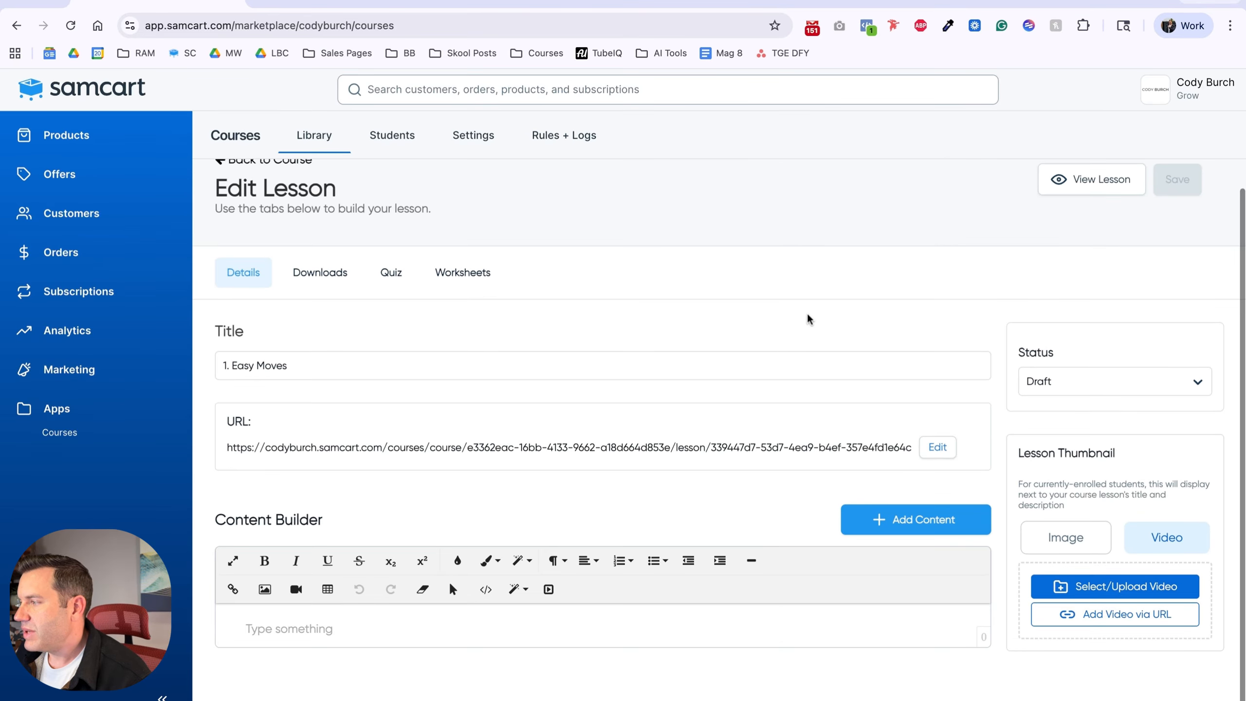
click(992, 600)
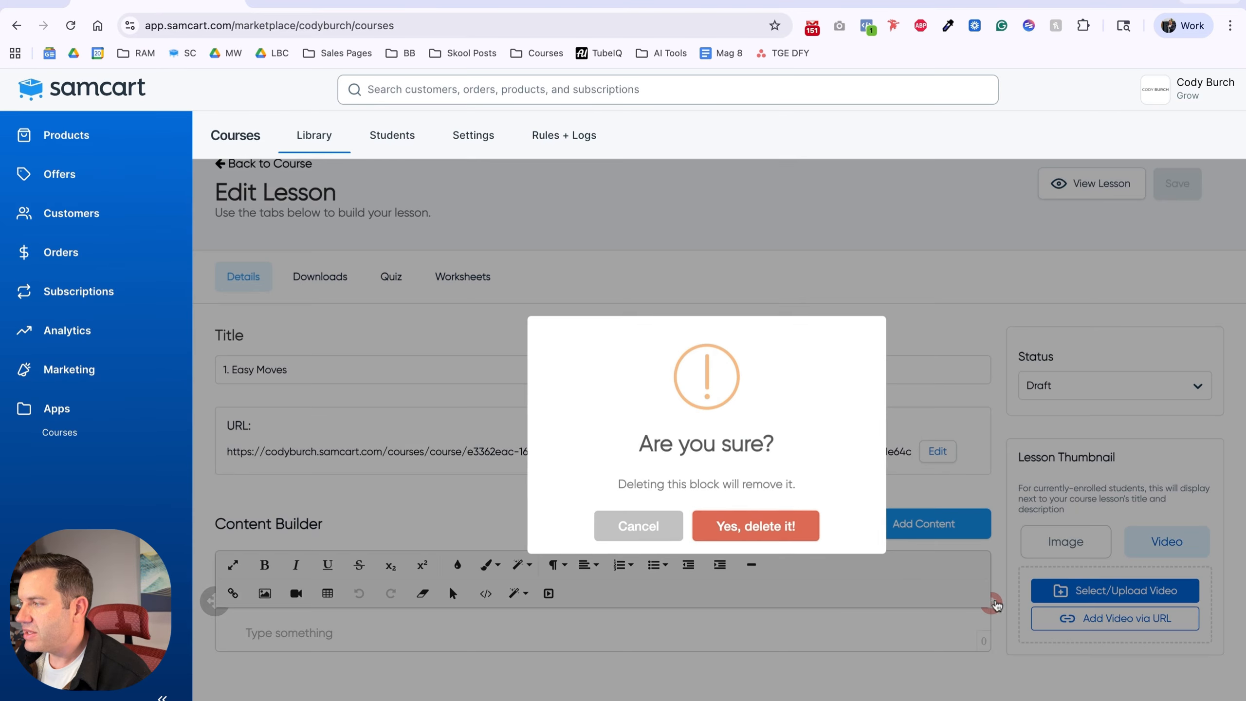
click(780, 530)
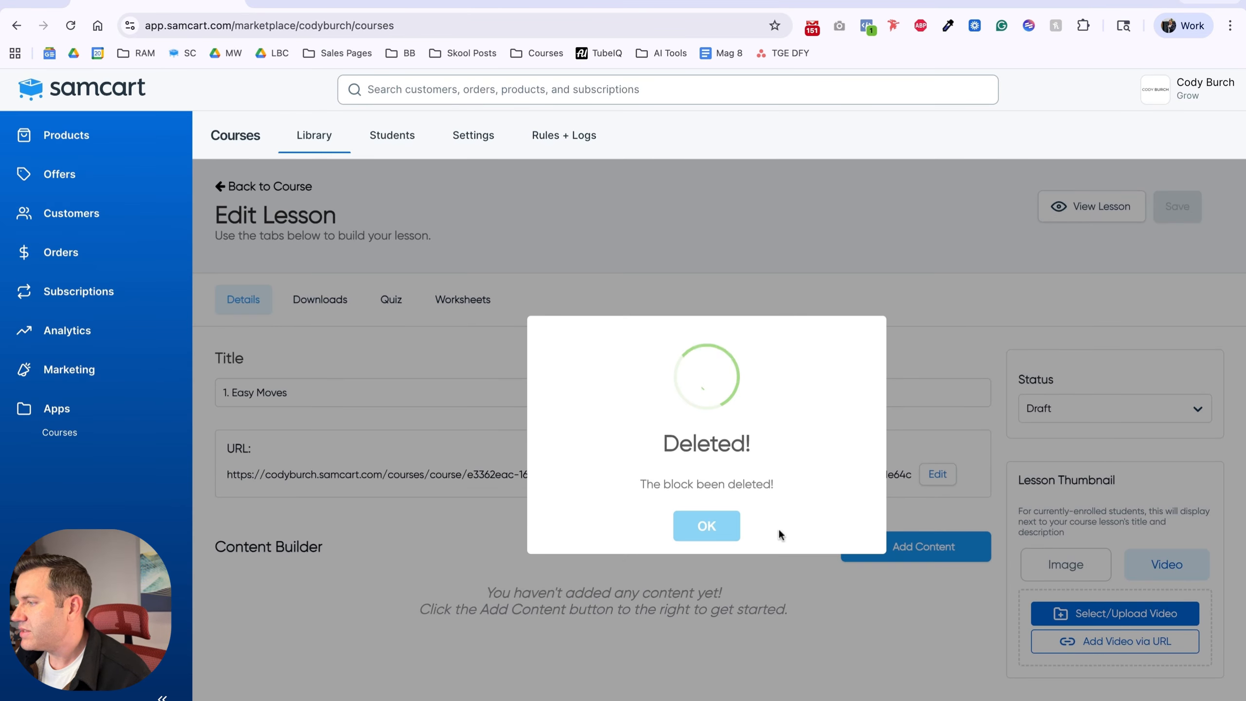
click(706, 526)
Add a video block to the lesson and insert "2. Profit Rockets Easy.mp4" from the media library.
click(872, 546)
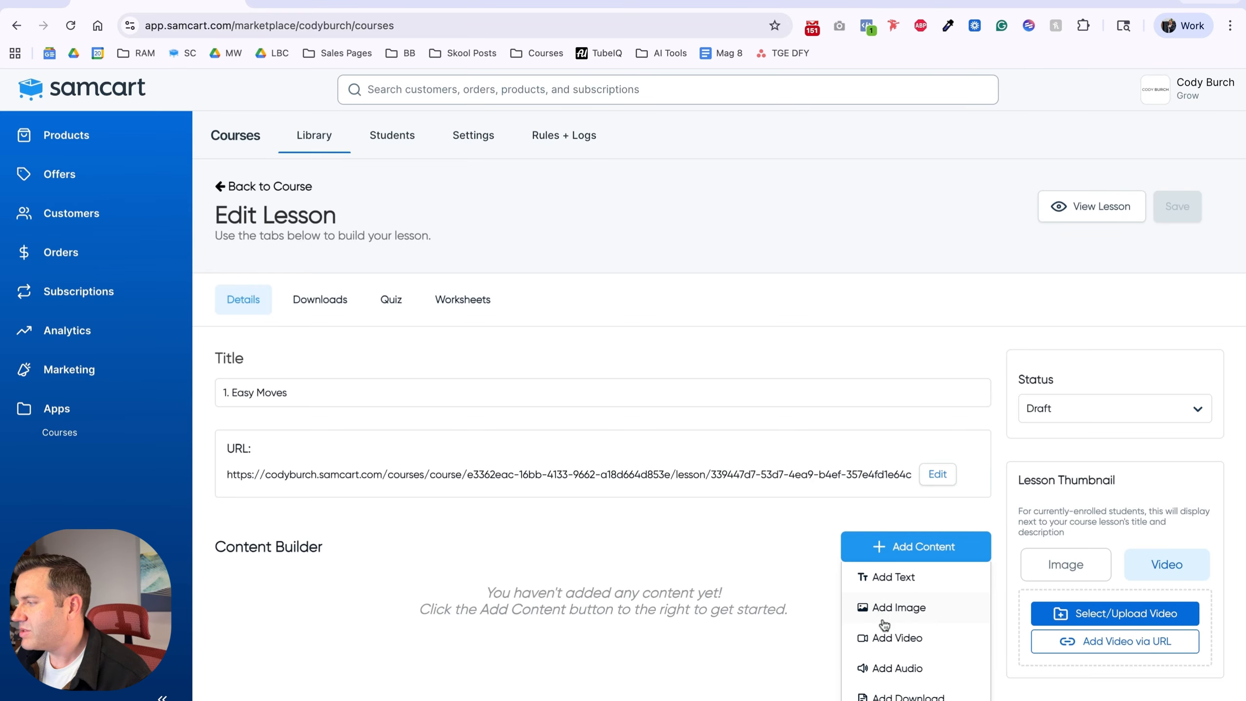
click(883, 637)
click(426, 641)
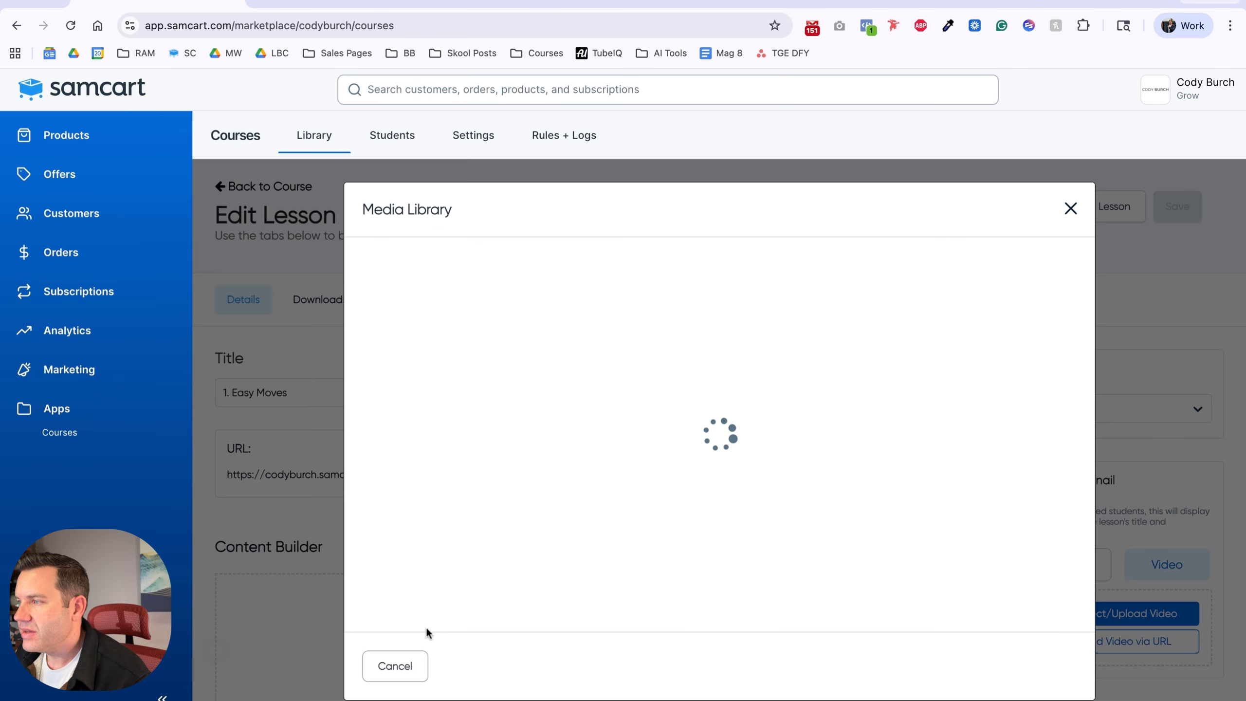
click(513, 492)
scroll(899, 512, down, 5)
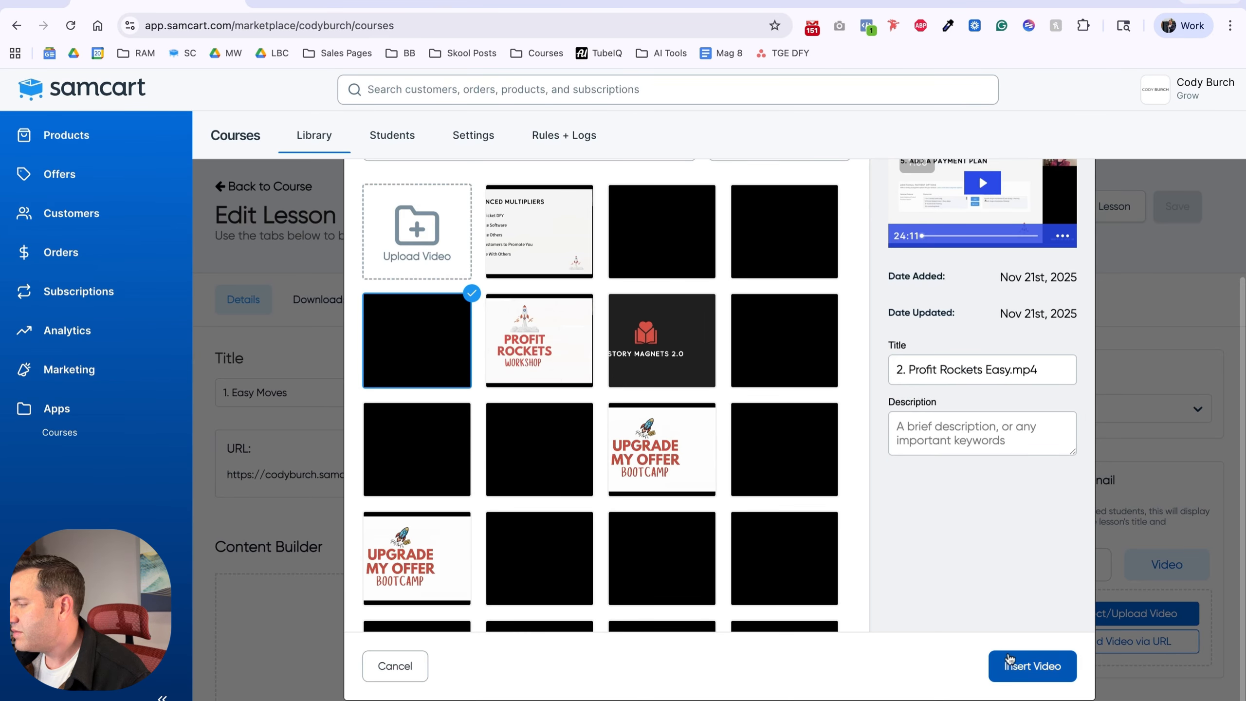
click(1005, 657)
Set the "1. Easy Moves" lesson's status to Published and save the lesson.
click(1044, 413)
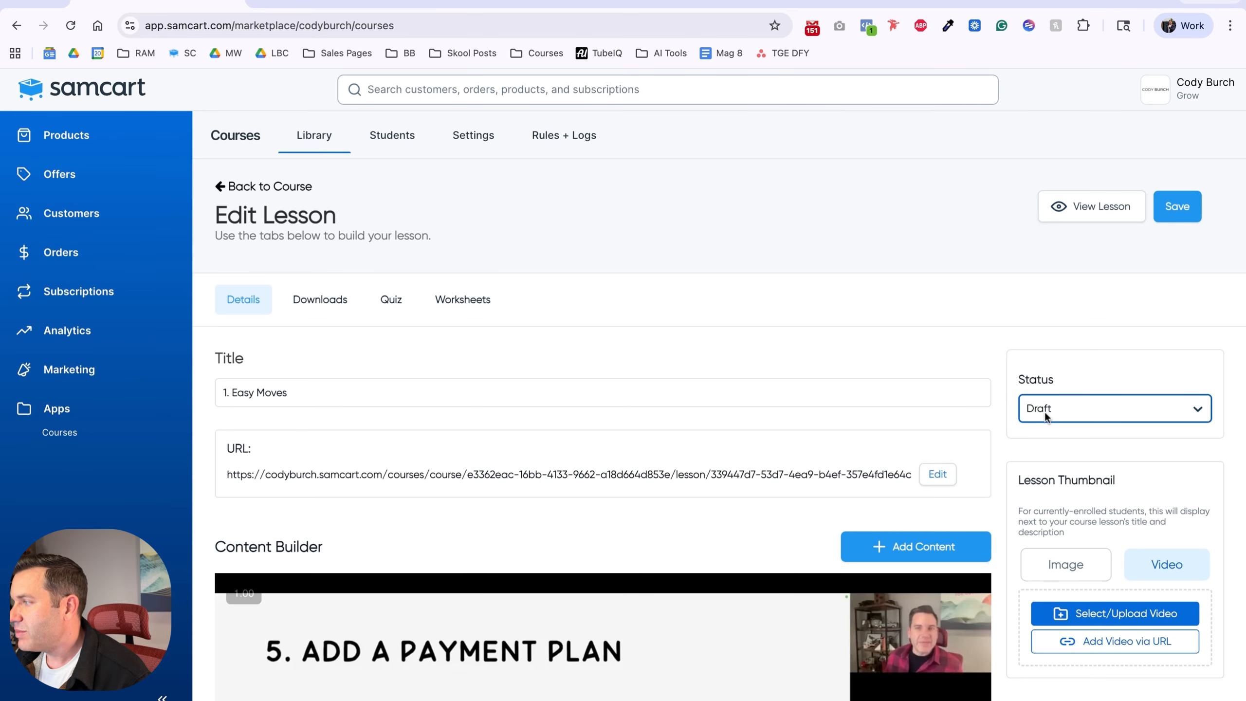
click(1047, 430)
click(1178, 211)
Try adding a text block below the "1. Easy Moves" video and delete that block again.
scroll(786, 302, down, 10)
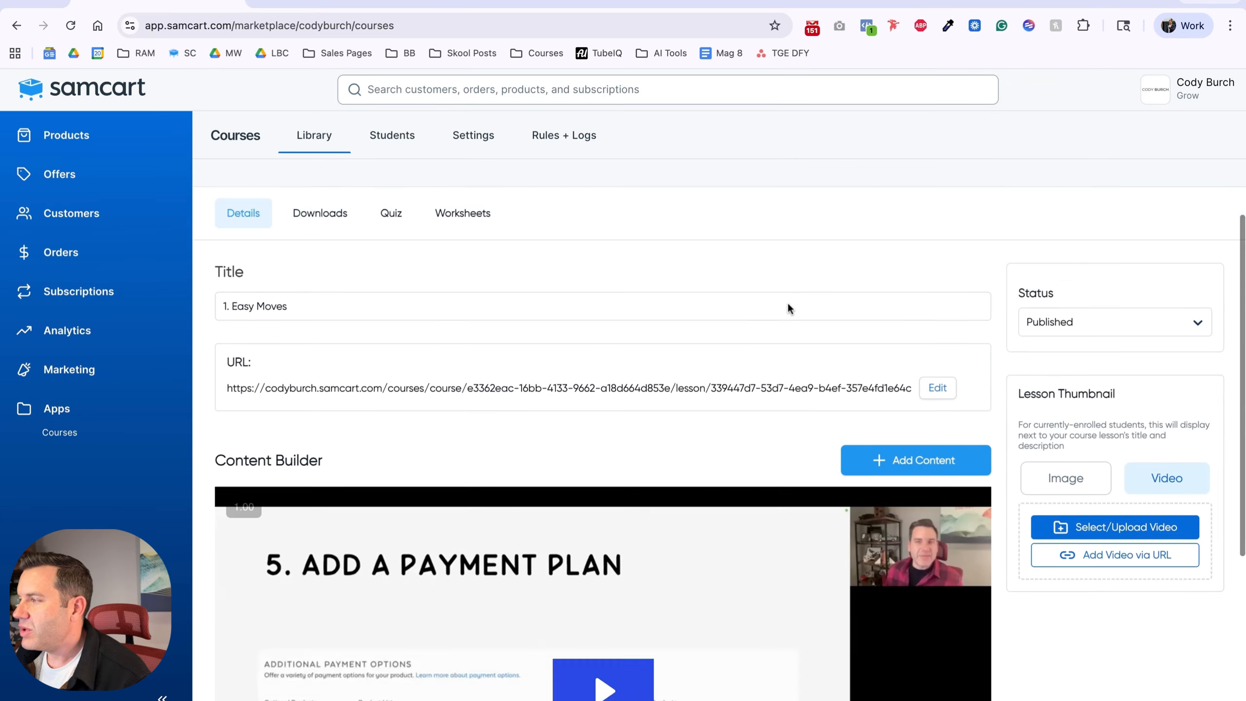
click(864, 192)
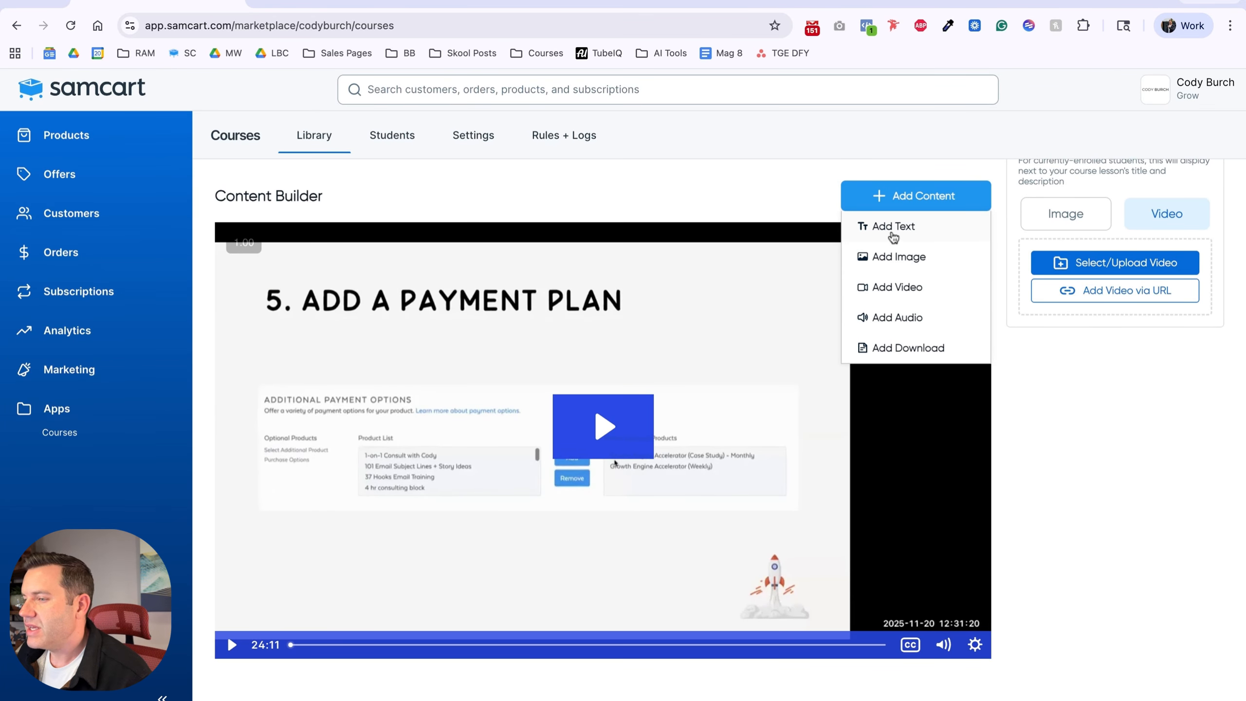
click(893, 226)
scroll(344, 442, down, 3)
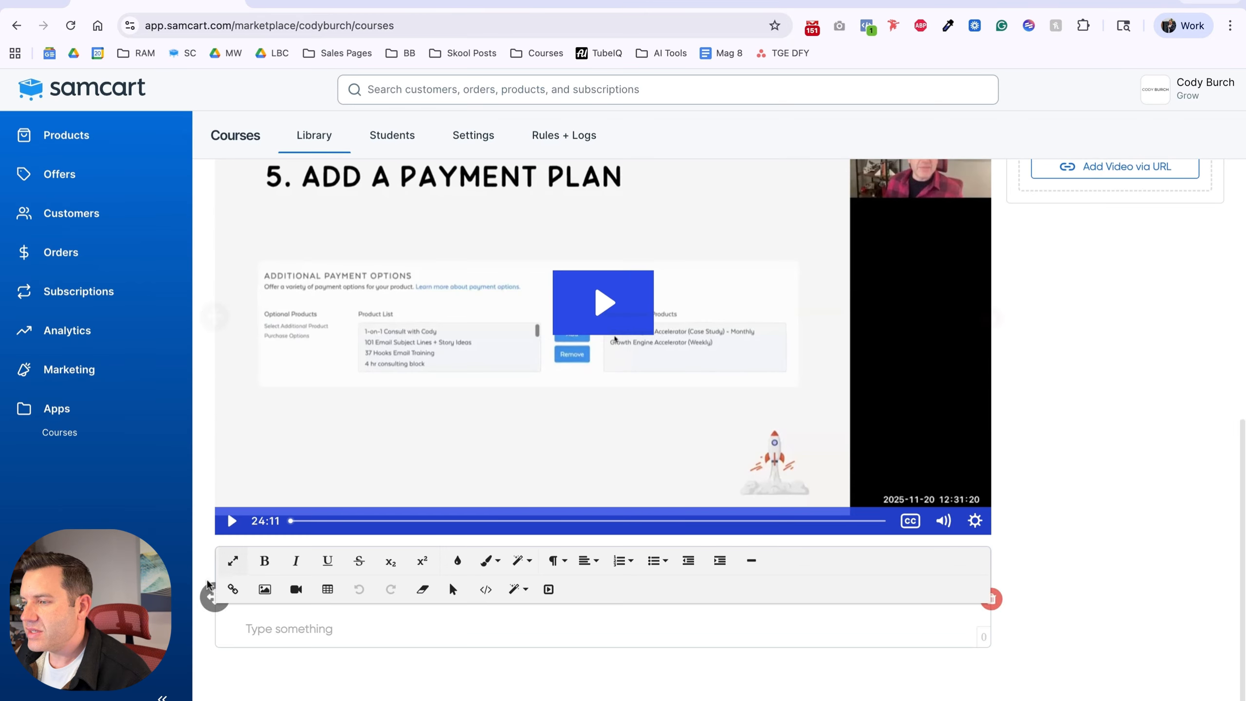
mouse_move(208, 598)
mouse_down()
mouse_move(201, 308)
mouse_move(233, 600)
mouse_up()
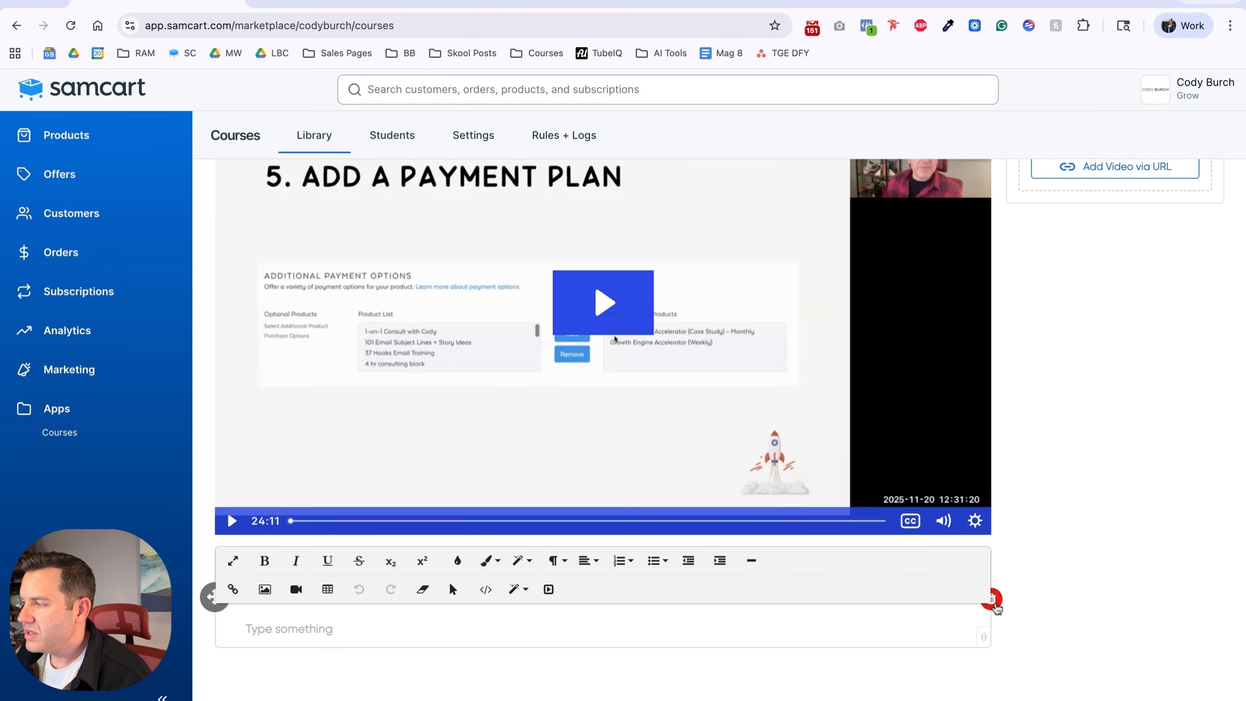
click(993, 601)
click(769, 533)
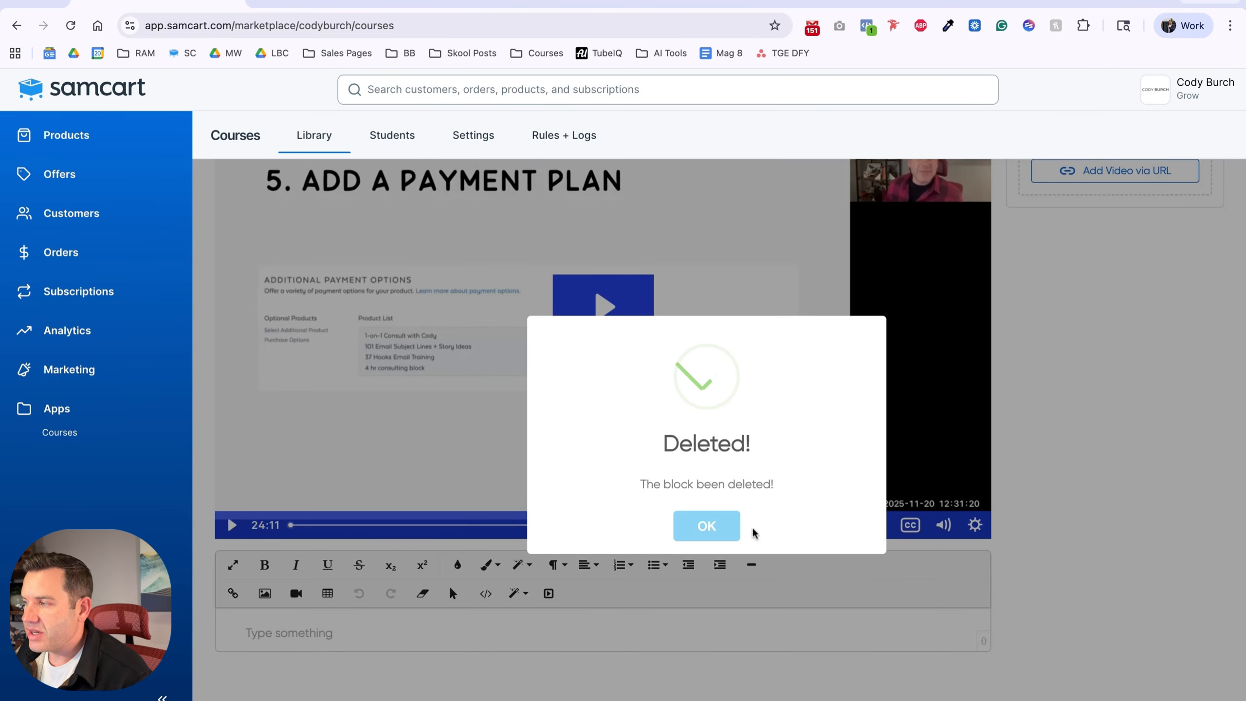
click(735, 526)
Check the "1. Easy Moves" lesson's status and content, and return to the course's units and lessons.
scroll(737, 526, up, 8)
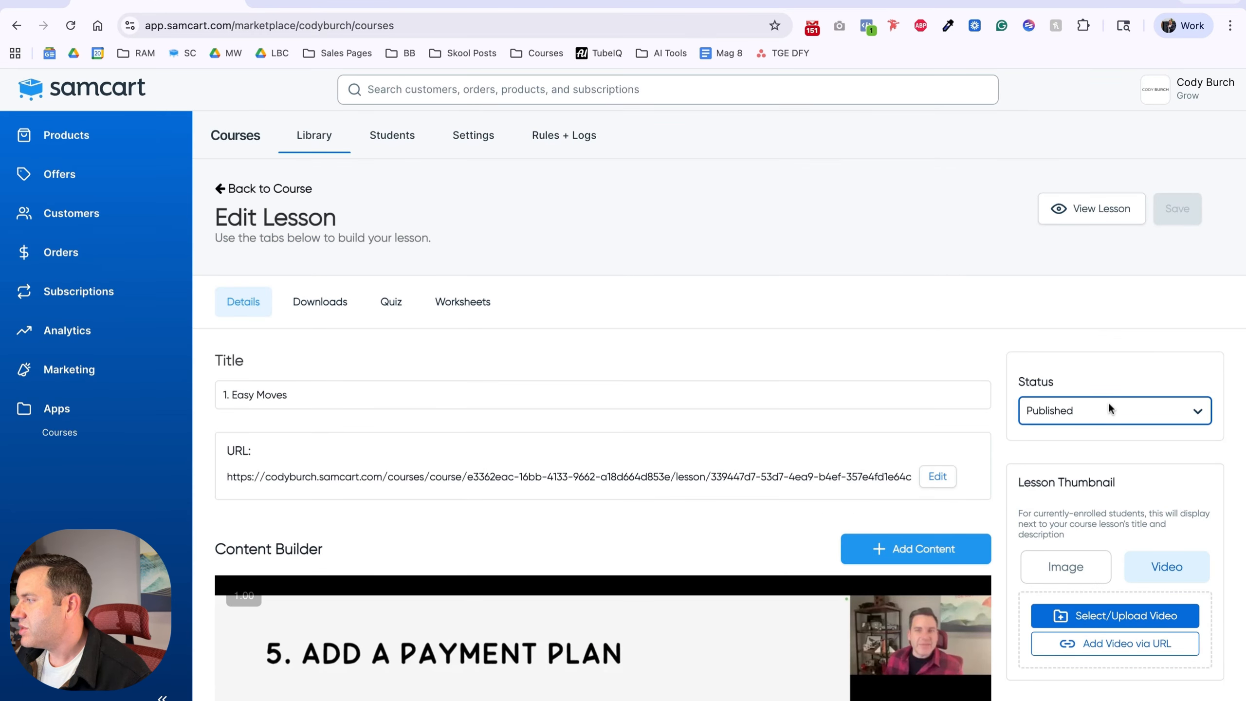
scroll(449, 622, down, 8)
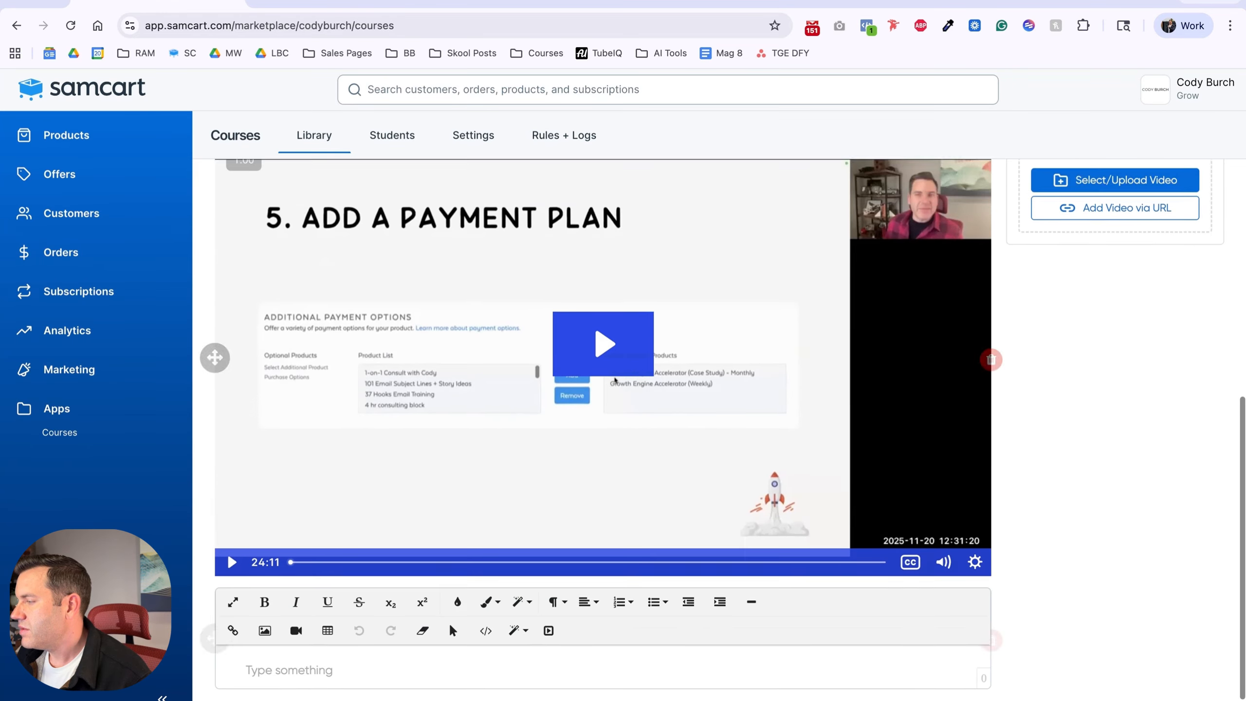
scroll(449, 580, up, 8)
scroll(449, 580, down, 8)
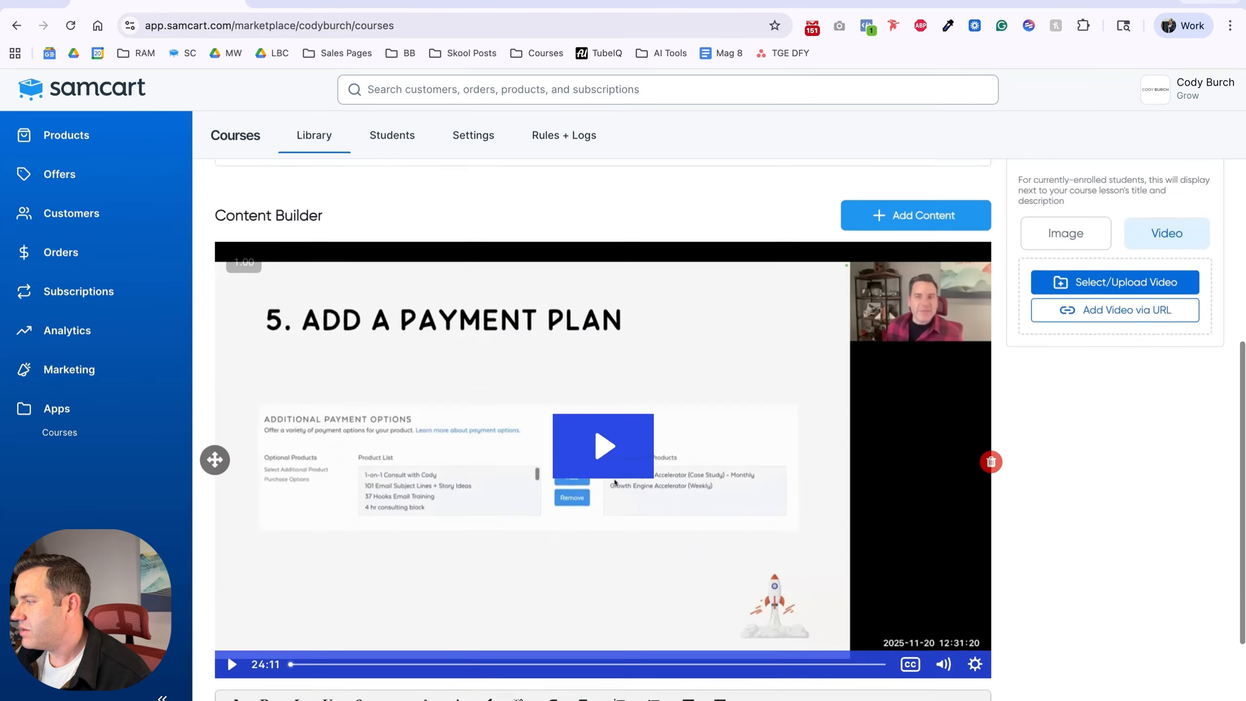
scroll(448, 581, up, 8)
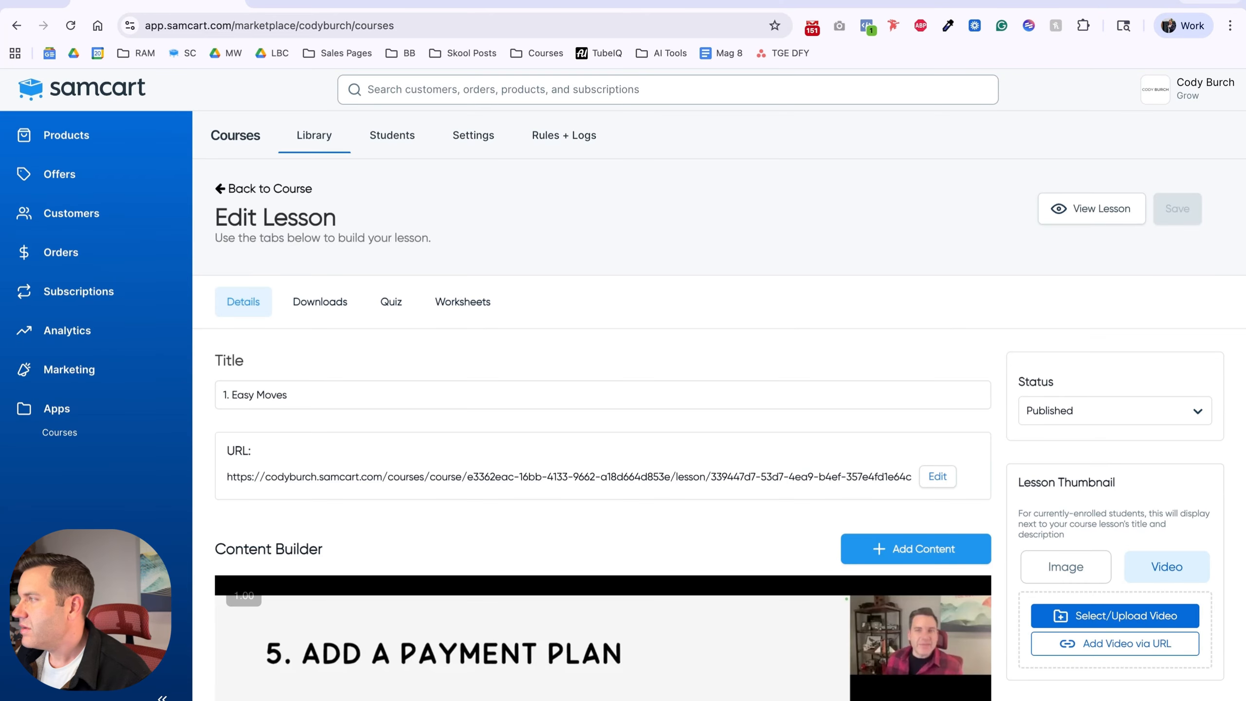
click(264, 189)
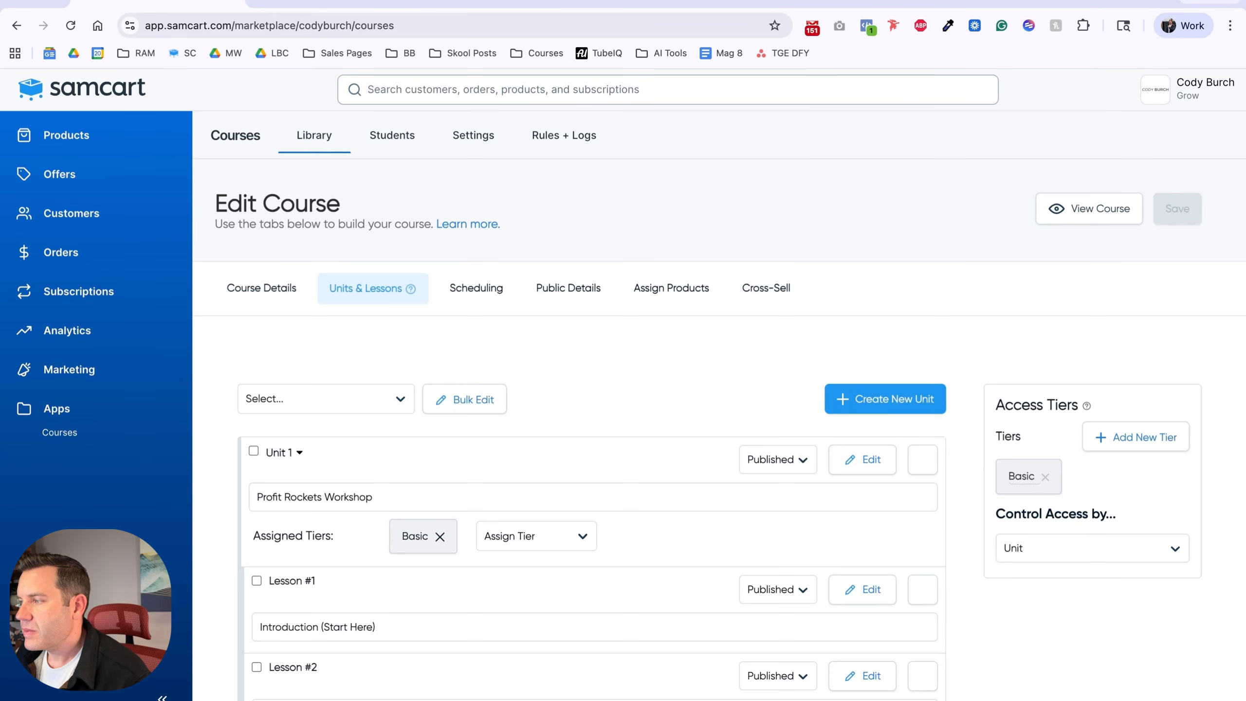
Open the "2. Intermediate Tactics" lesson for editing and delete its empty text block.
scroll(594, 429, down, 8)
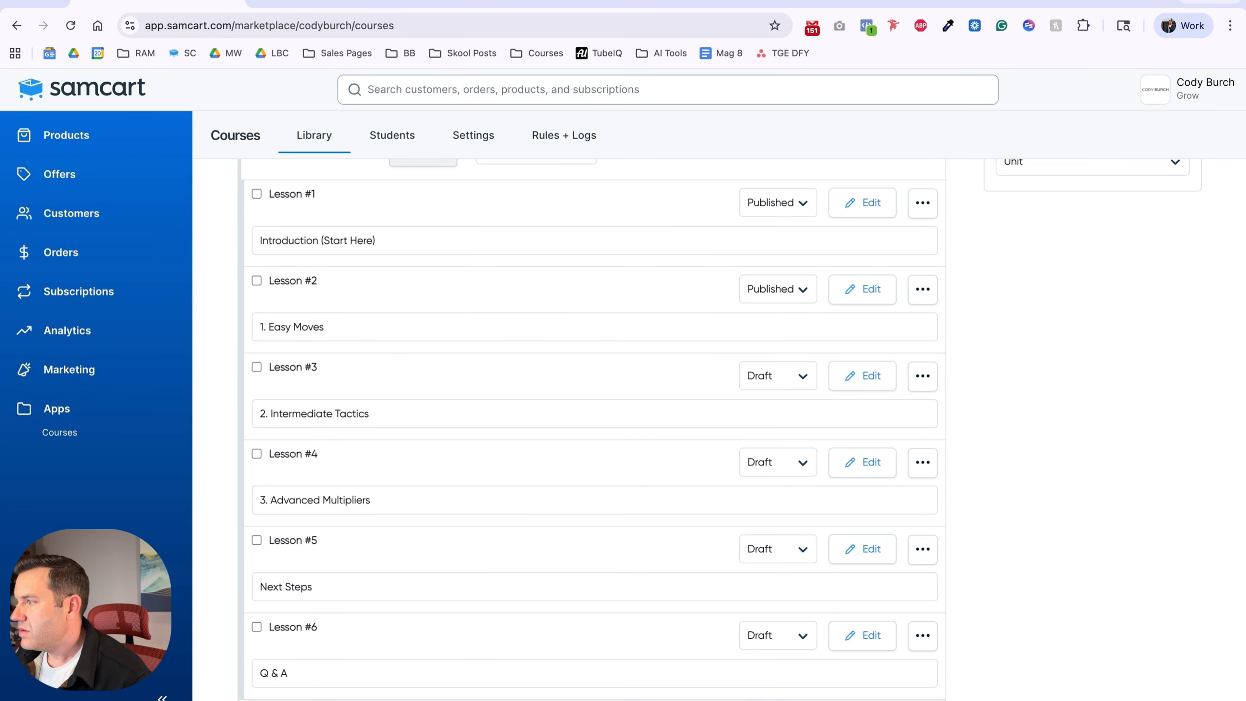
click(861, 376)
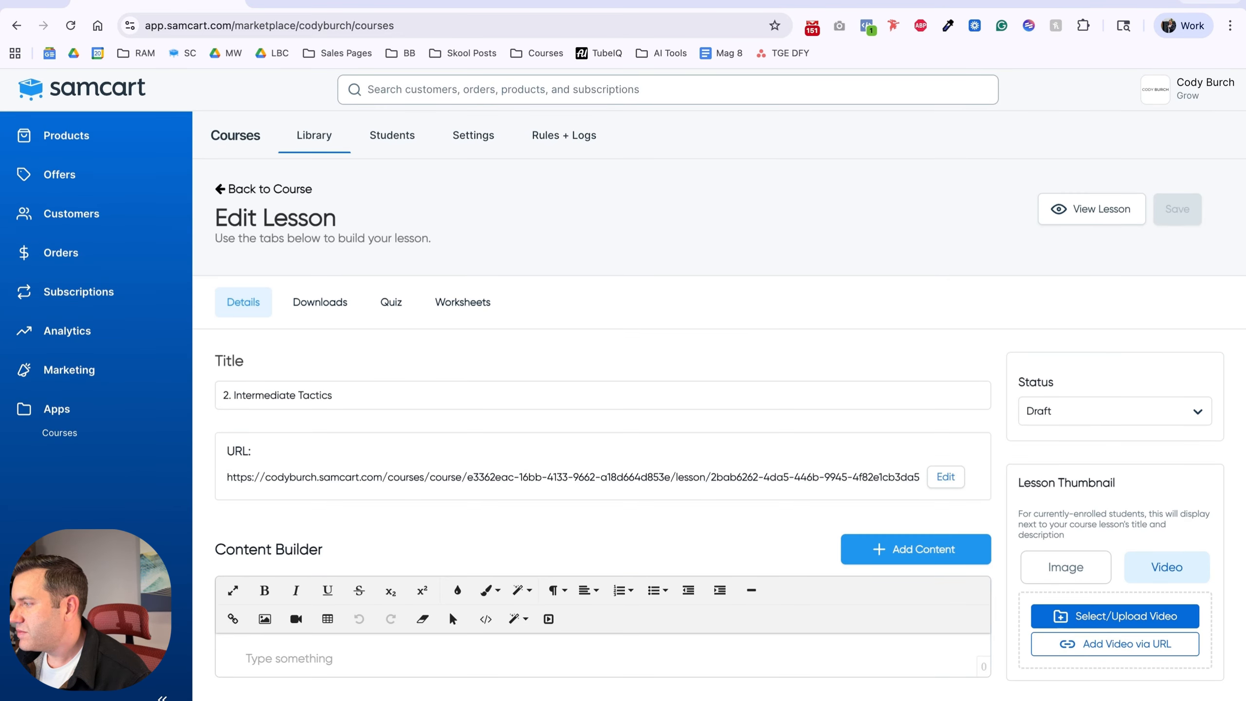
scroll(719, 429, down, 2)
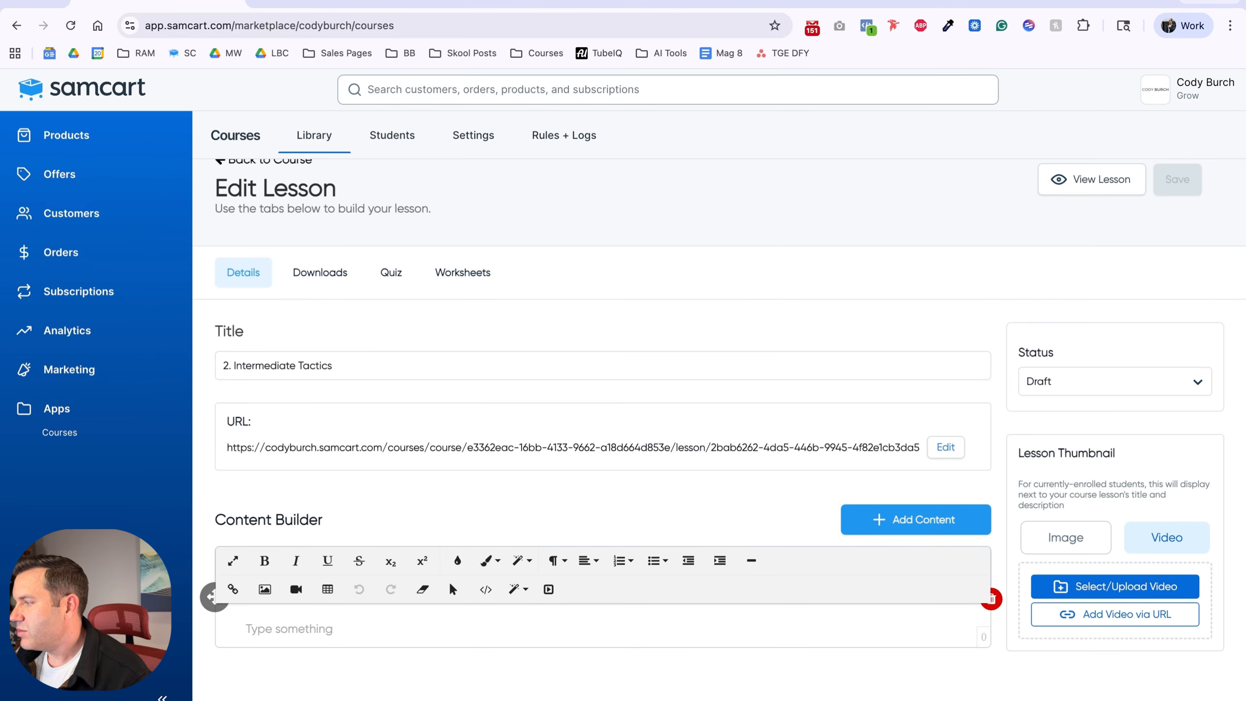
click(991, 598)
click(756, 601)
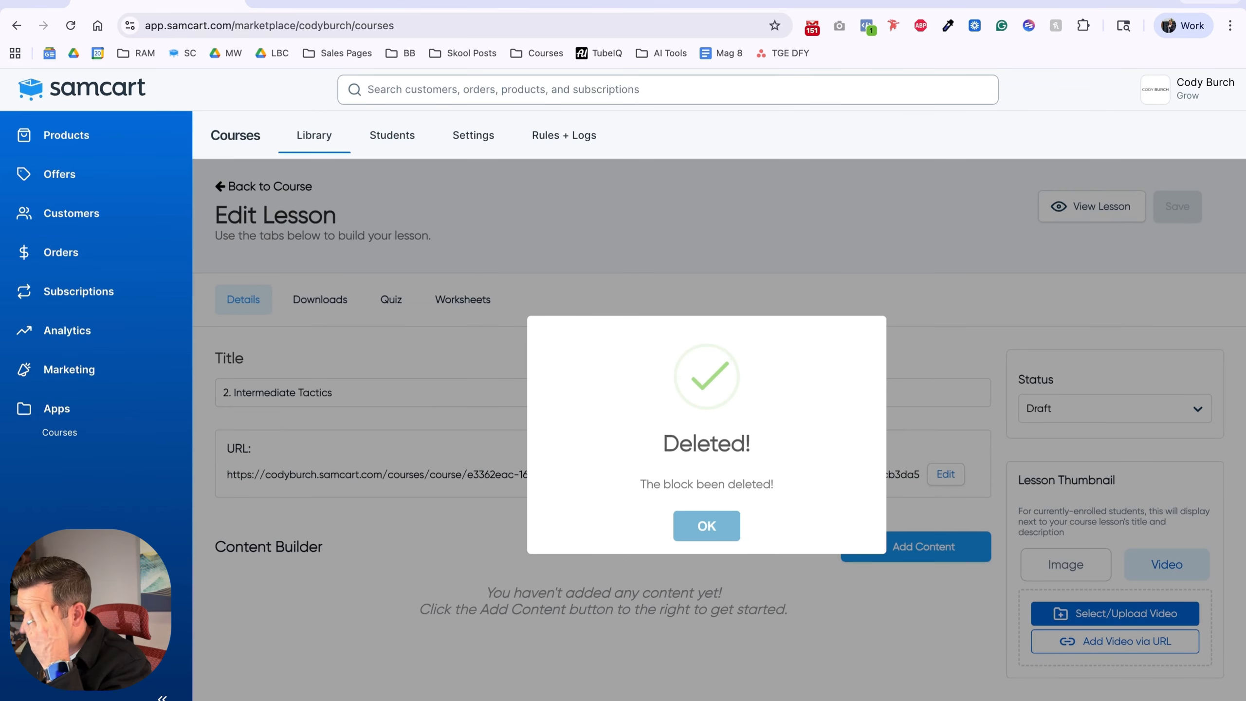
click(706, 525)
Add a video block to the "2. Intermediate Tactics" lesson and insert "3. Profit Rockets Intermediate.mp4" from the media library.
click(915, 546)
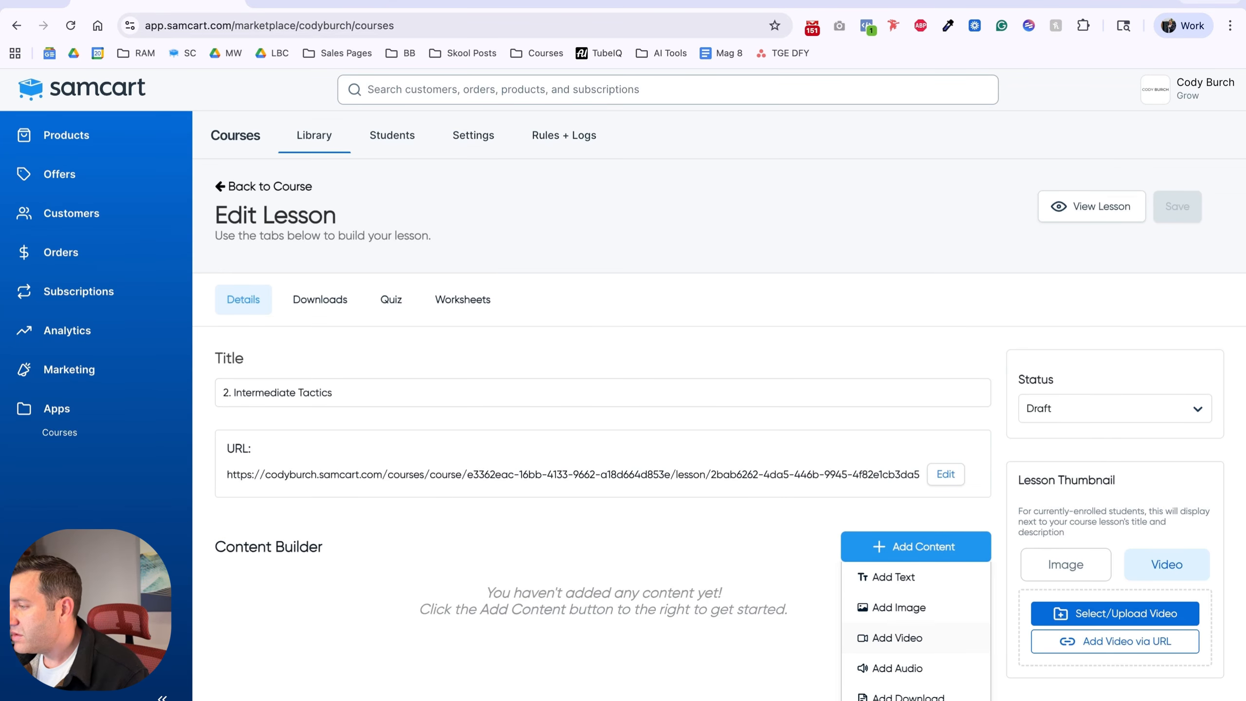
click(897, 638)
scroll(589, 589, down, 2)
click(412, 574)
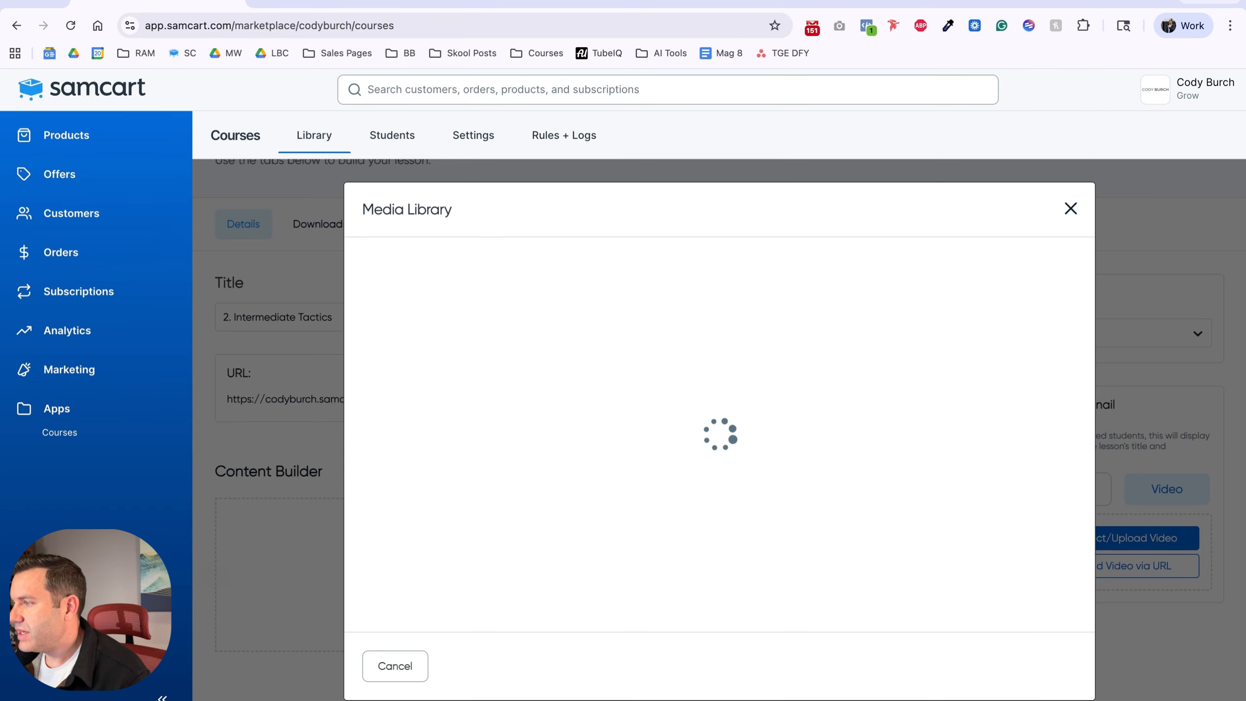
click(787, 378)
scroll(719, 491, down, 5)
click(1042, 643)
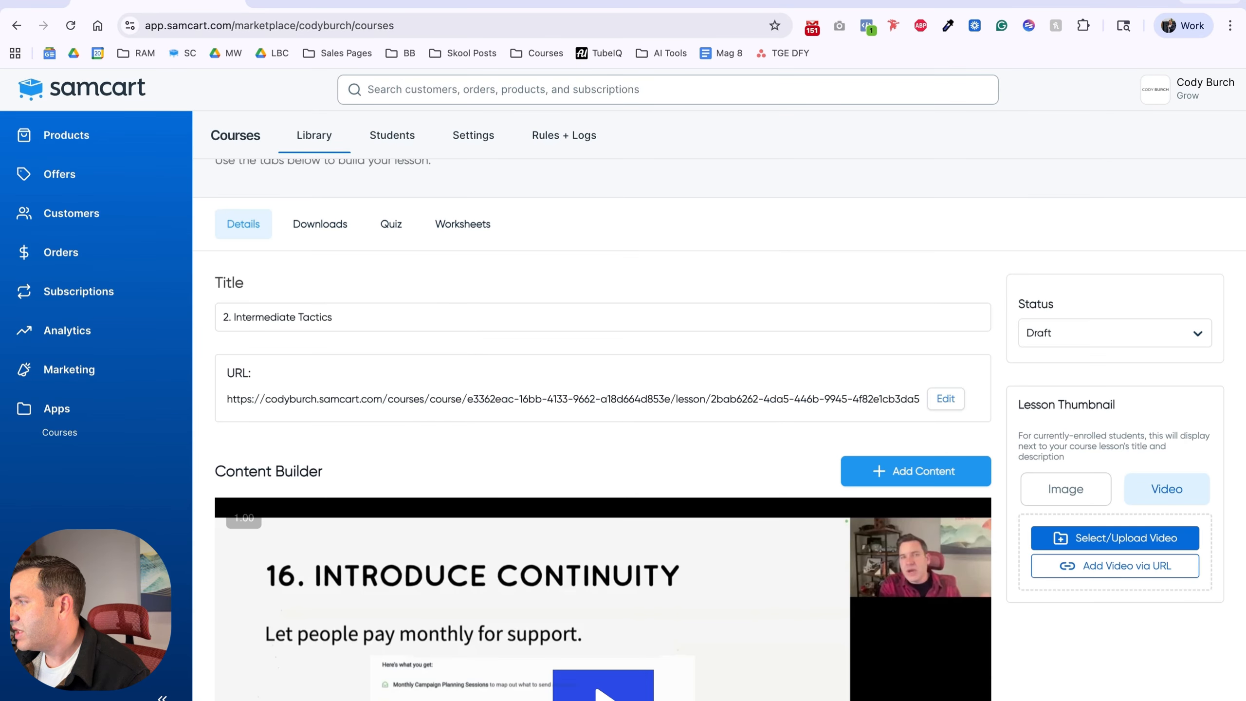
Set the "2. Intermediate Tactics" lesson's status to Published, save it, and return to the course's units and lessons.
click(1114, 334)
click(1065, 290)
scroll(1065, 289, up, 2)
click(1177, 209)
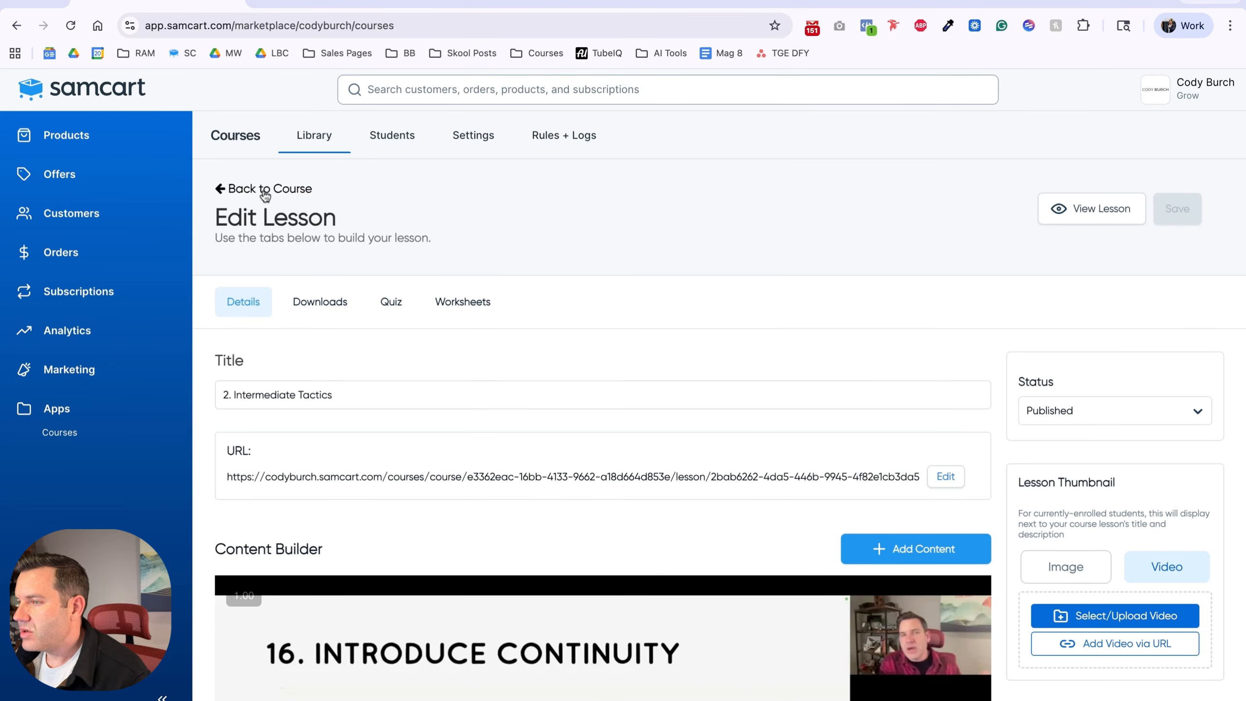
click(271, 190)
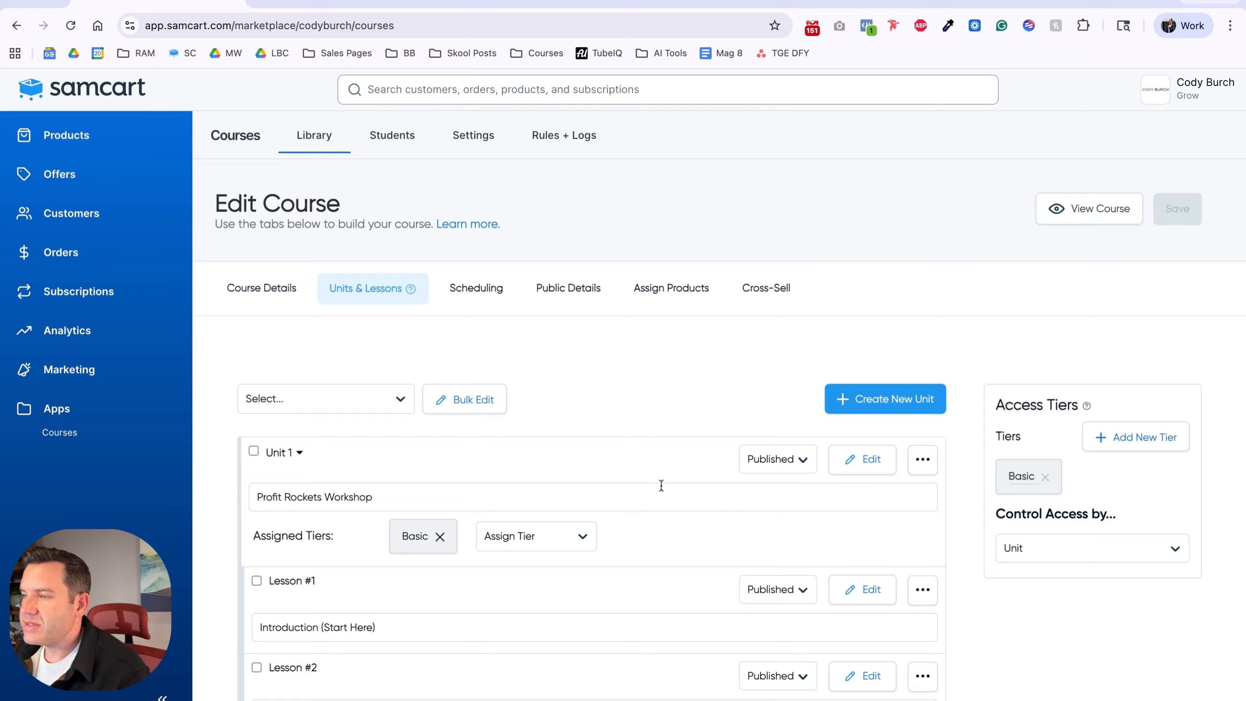
Open the "3. Advanced Multipliers" lesson for editing and delete its empty text block.
scroll(662, 488, down, 8)
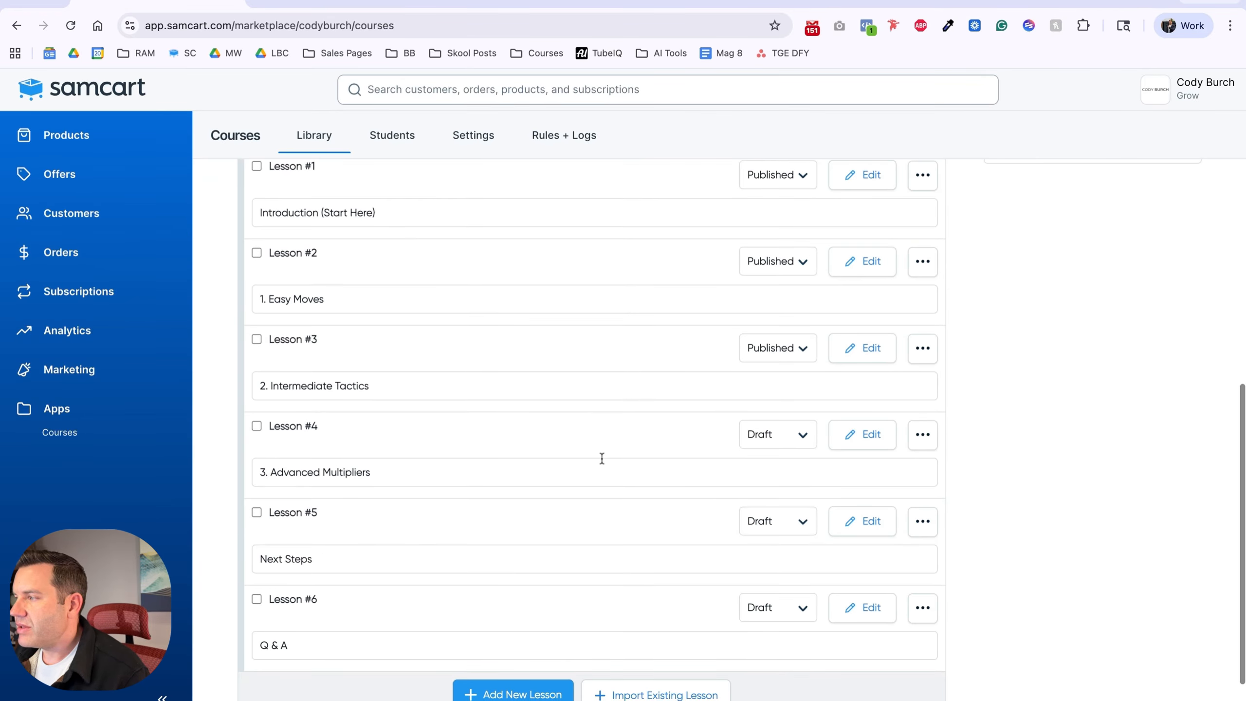
click(846, 436)
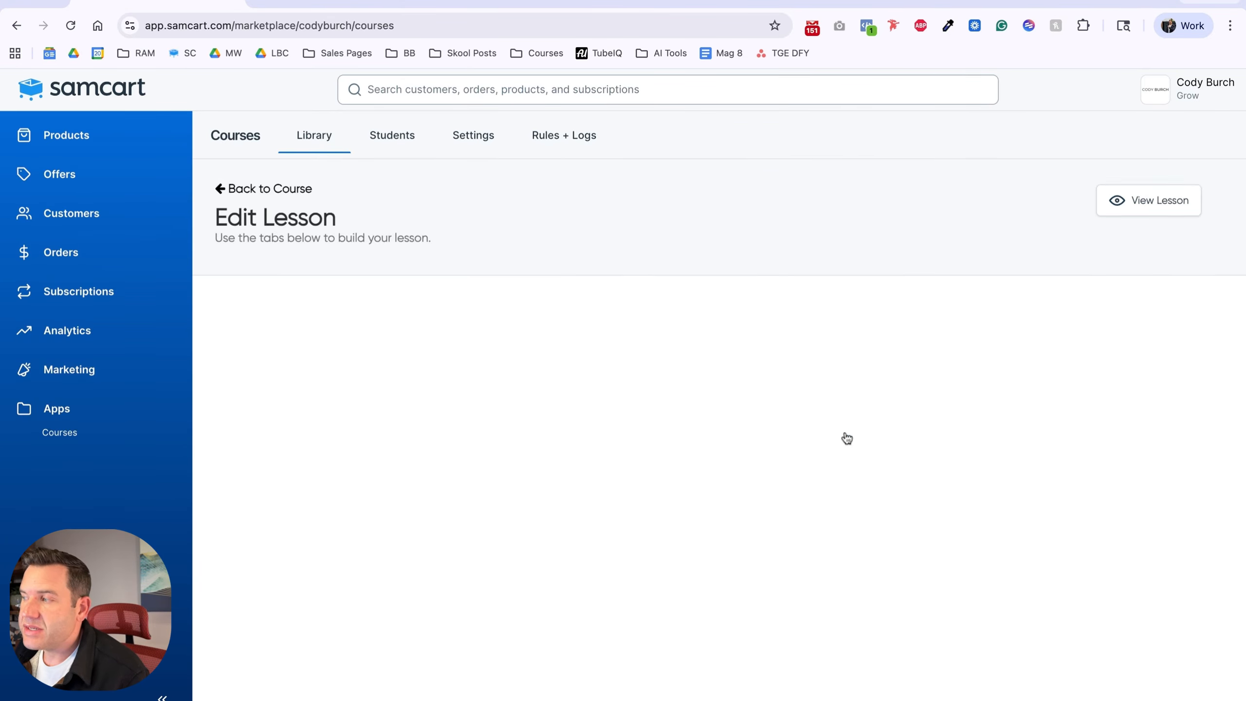
scroll(709, 426, down, 1)
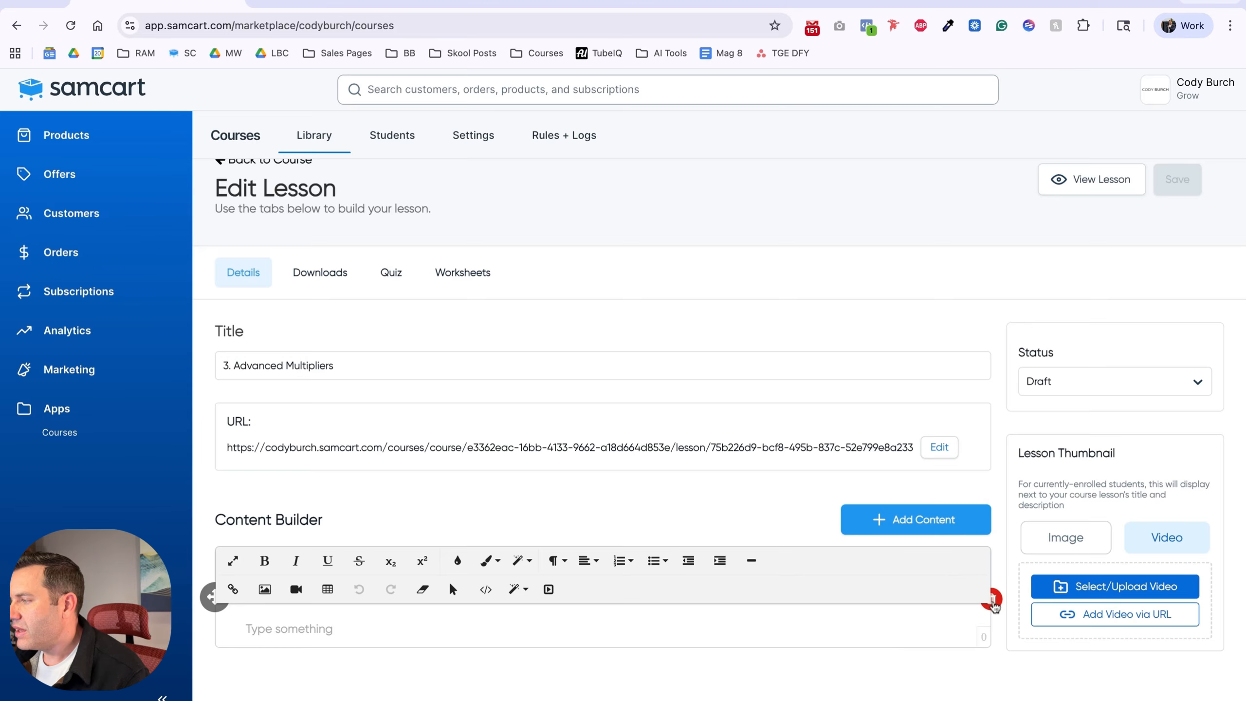
click(991, 599)
click(795, 533)
click(740, 526)
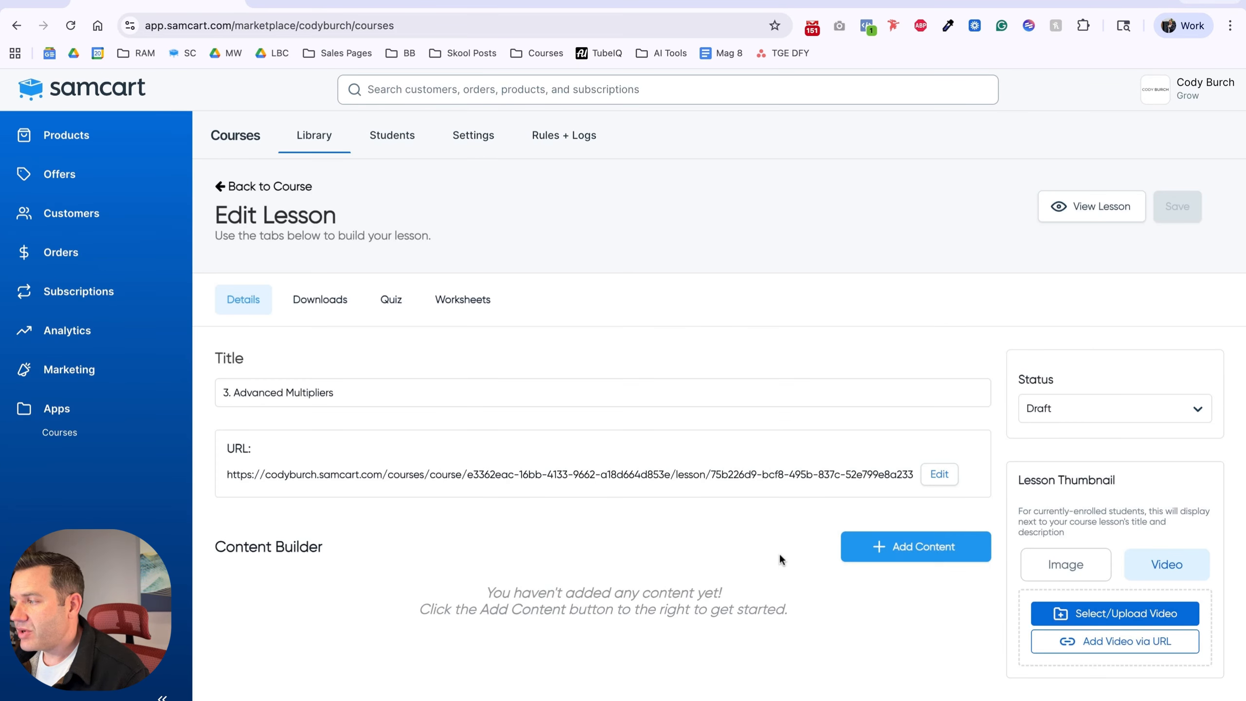
Add a video block to the "3. Advanced Multipliers" lesson and insert "4. Profit Rockets - Advanced.mp4" from the media library.
click(894, 546)
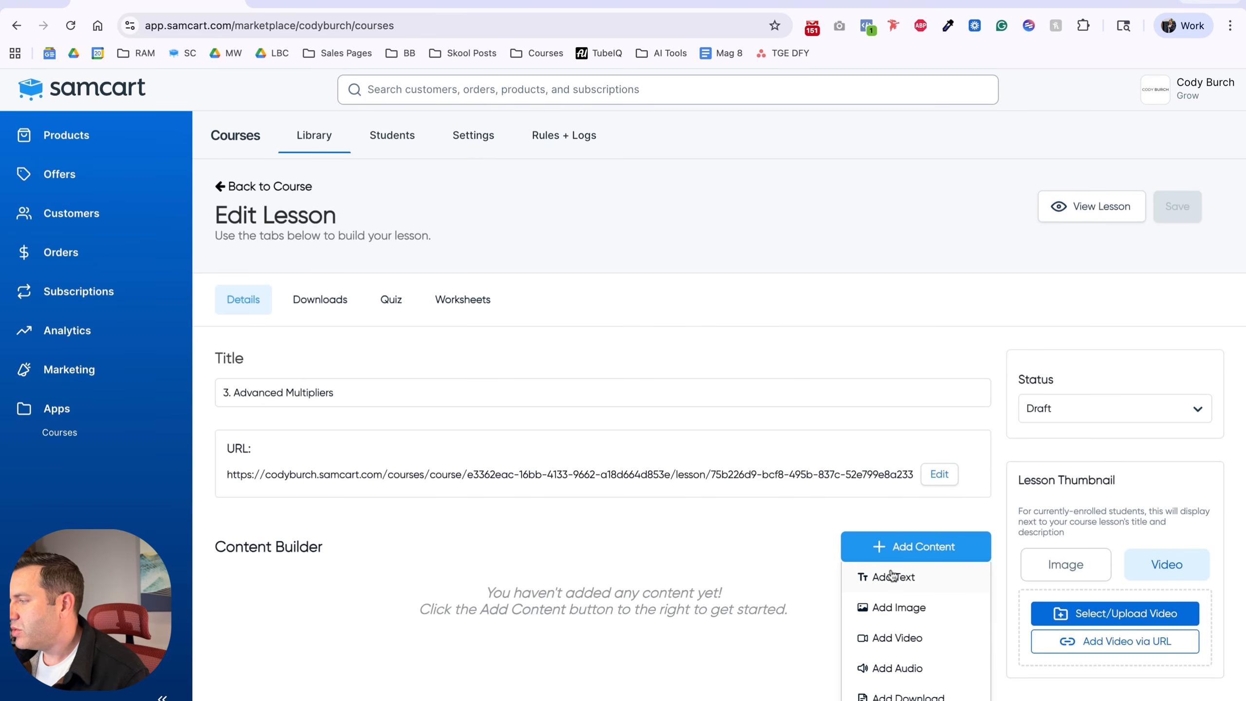
click(903, 638)
scroll(734, 582, down, 2)
click(414, 561)
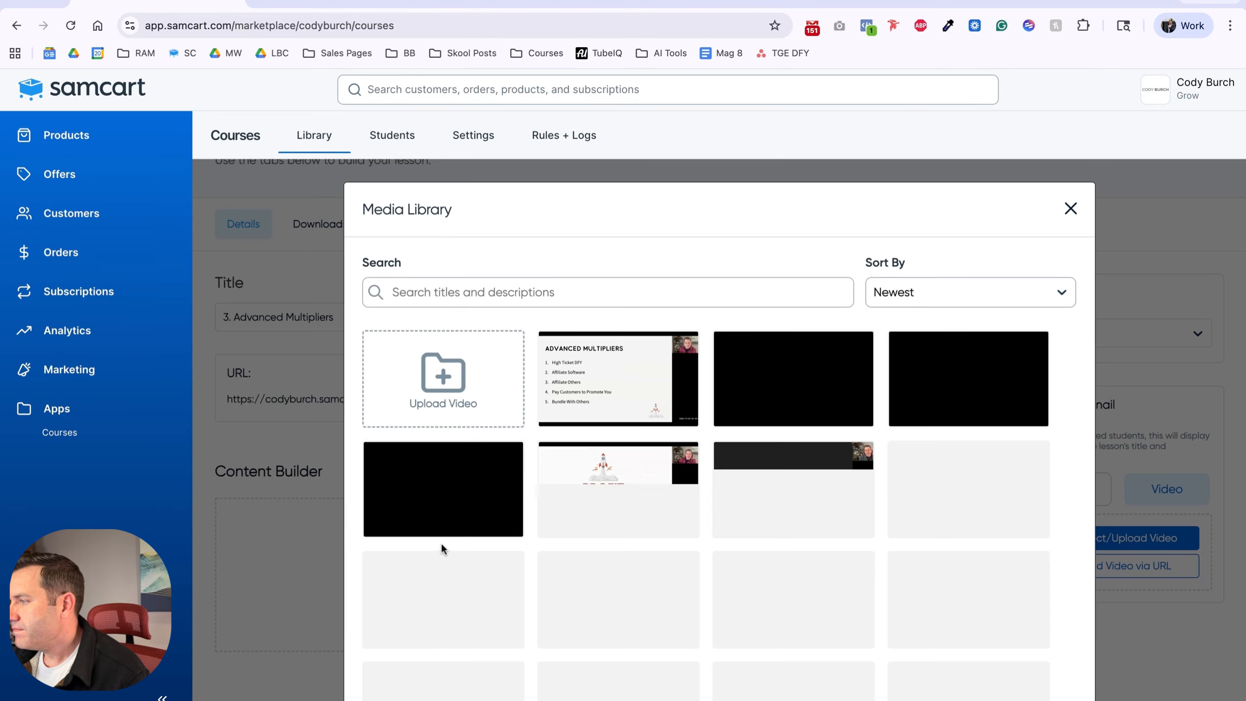
click(932, 389)
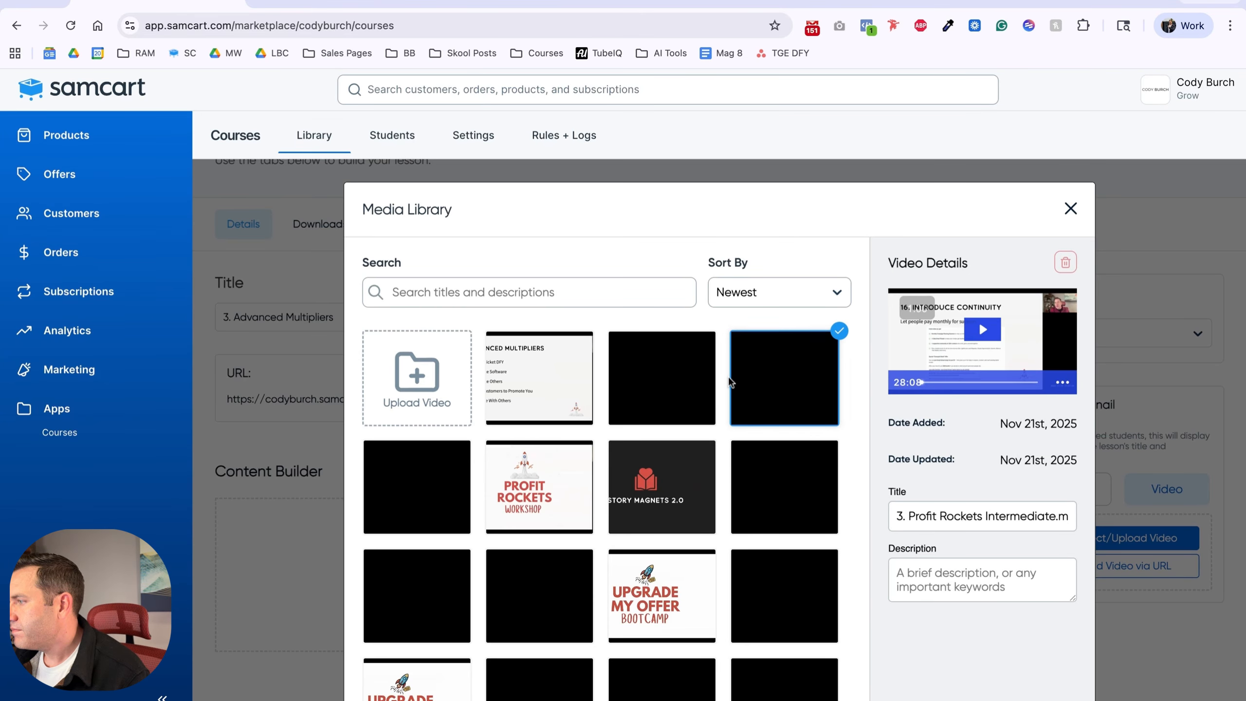
click(692, 390)
scroll(915, 541, down, 3)
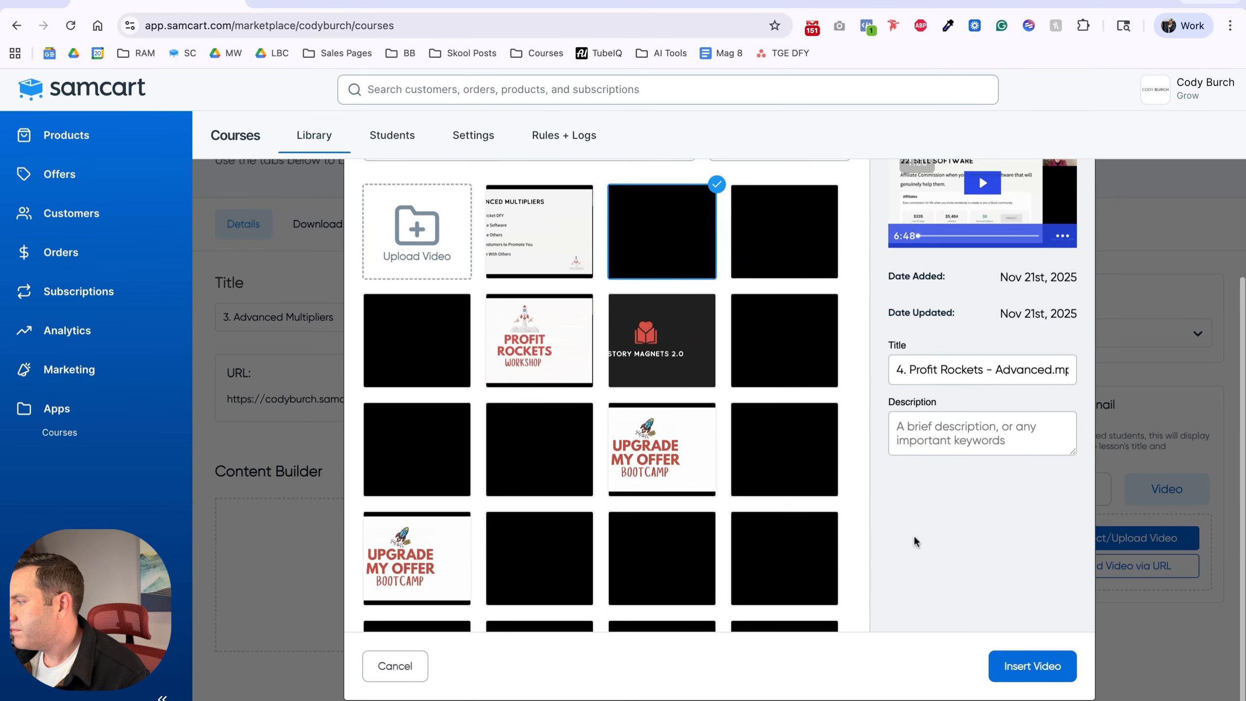
click(1032, 666)
Set the "3. Advanced Multipliers" lesson's status to Published, save it, and return to the course's units and lessons.
scroll(875, 576, down, 5)
scroll(860, 556, up, 5)
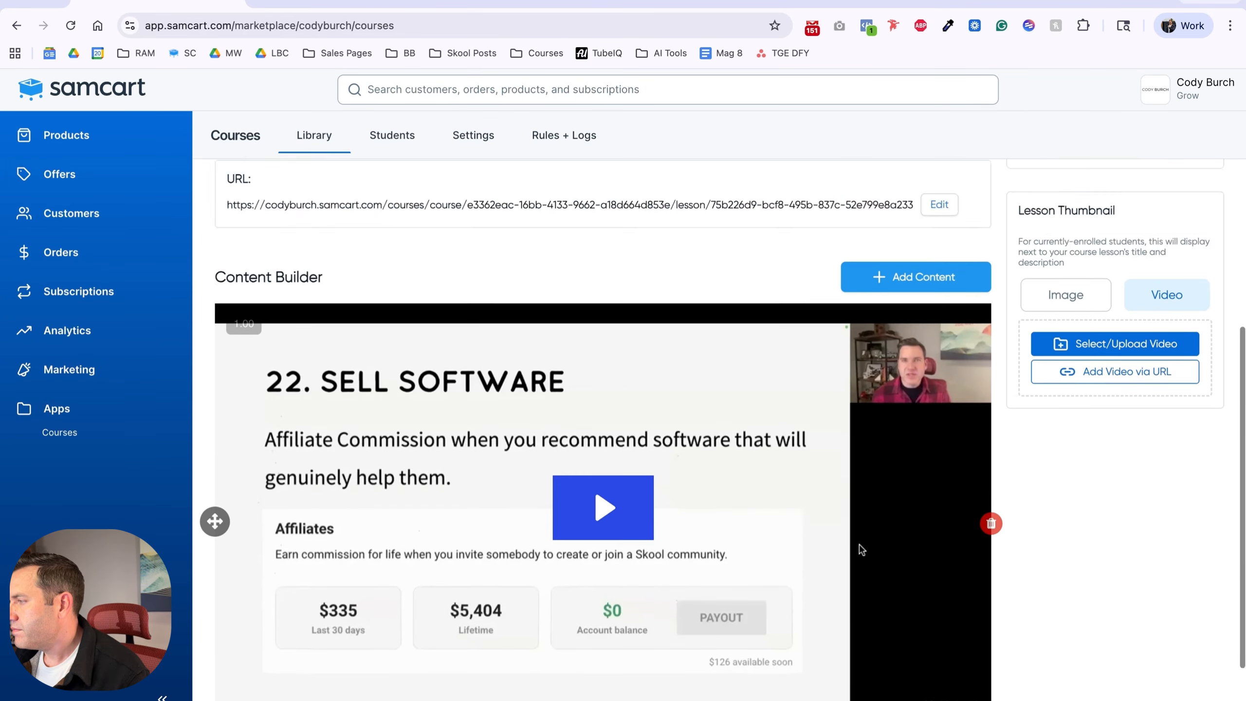
click(1180, 219)
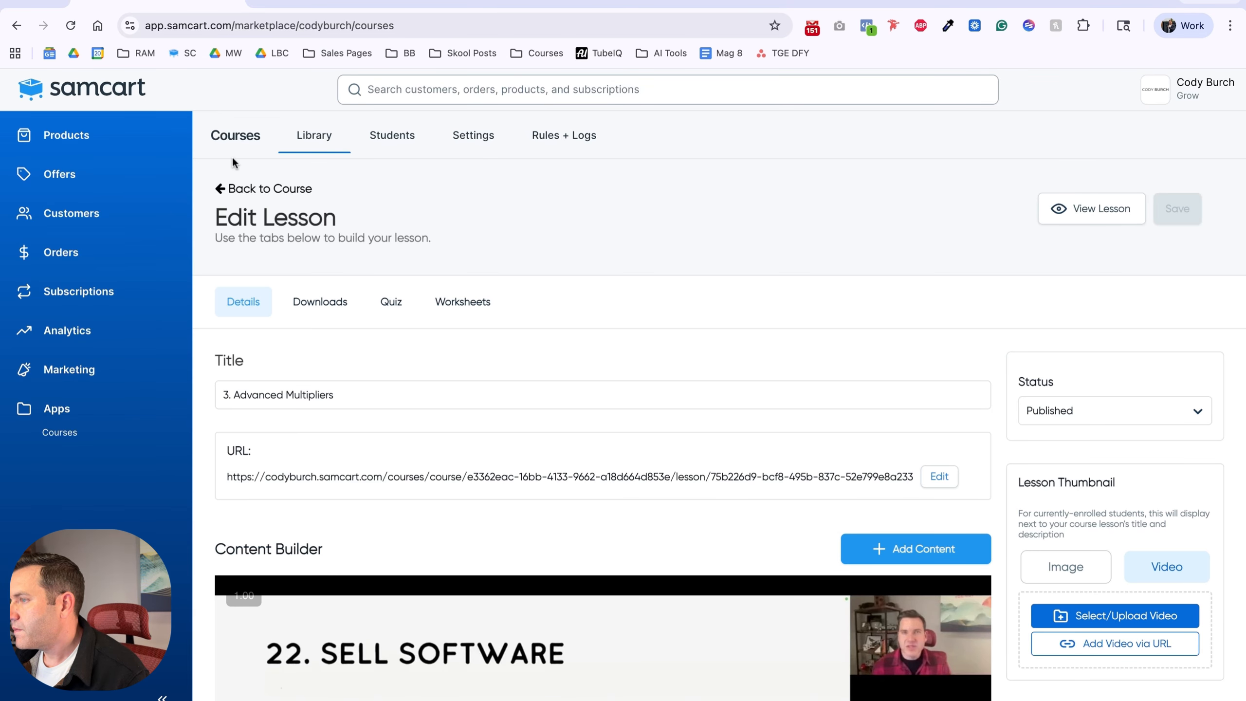
click(241, 191)
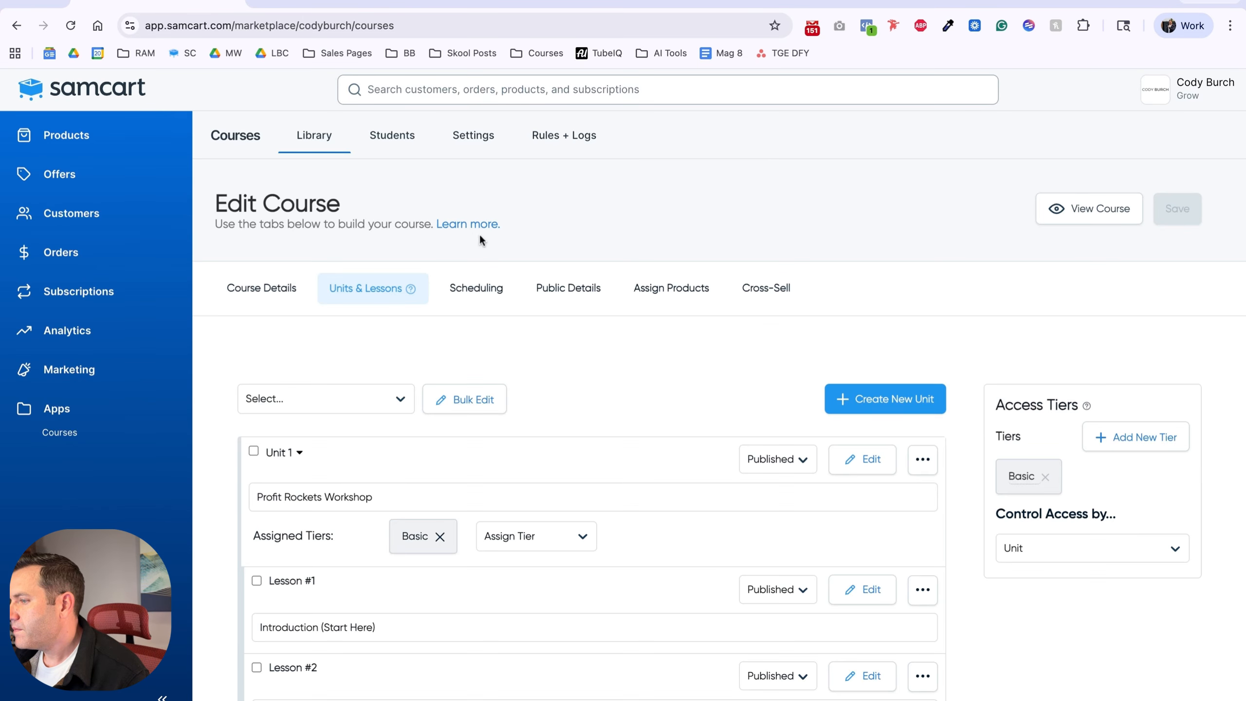
Open the "Next Steps" lesson for editing and delete its empty text block.
scroll(591, 376, down, 10)
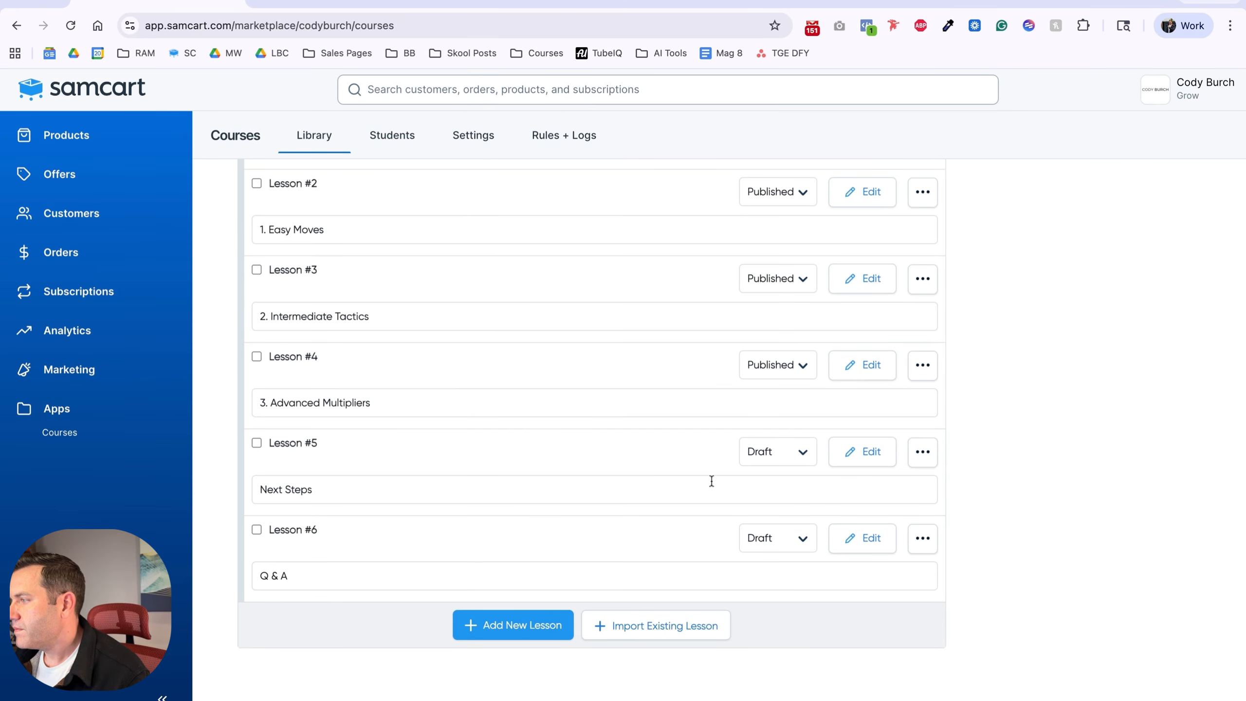
click(871, 457)
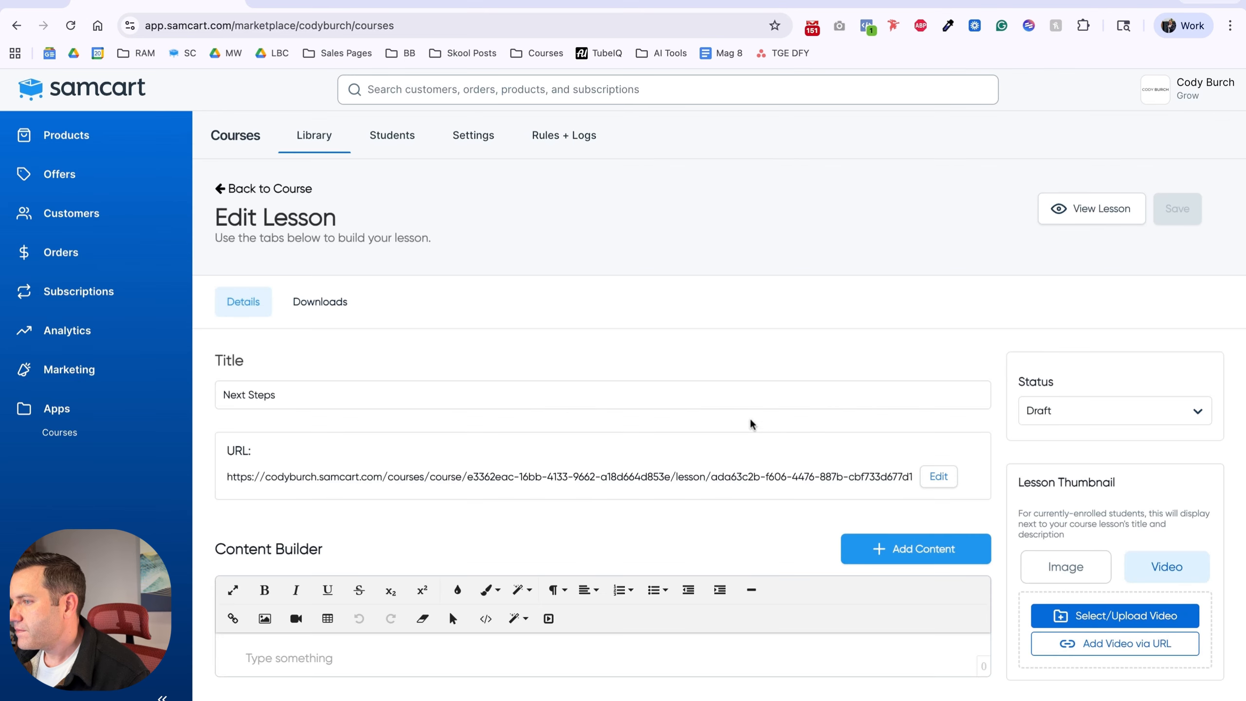
scroll(805, 458, down, 1)
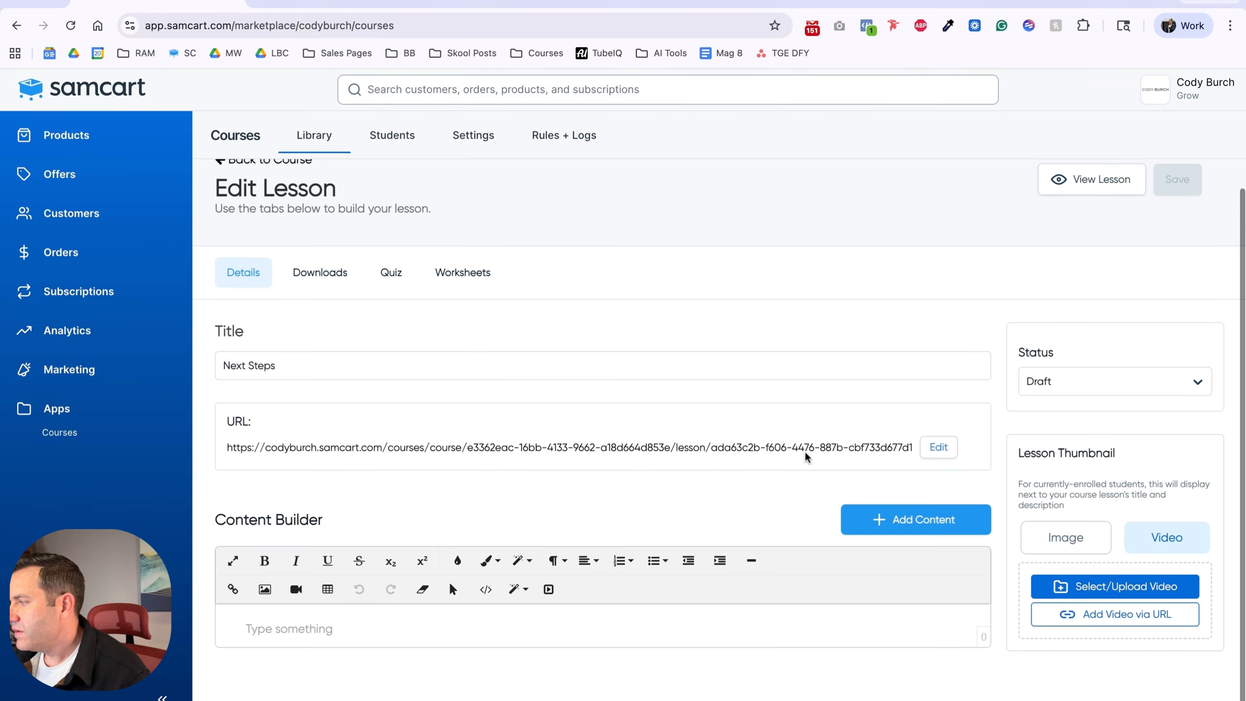
click(992, 599)
click(766, 523)
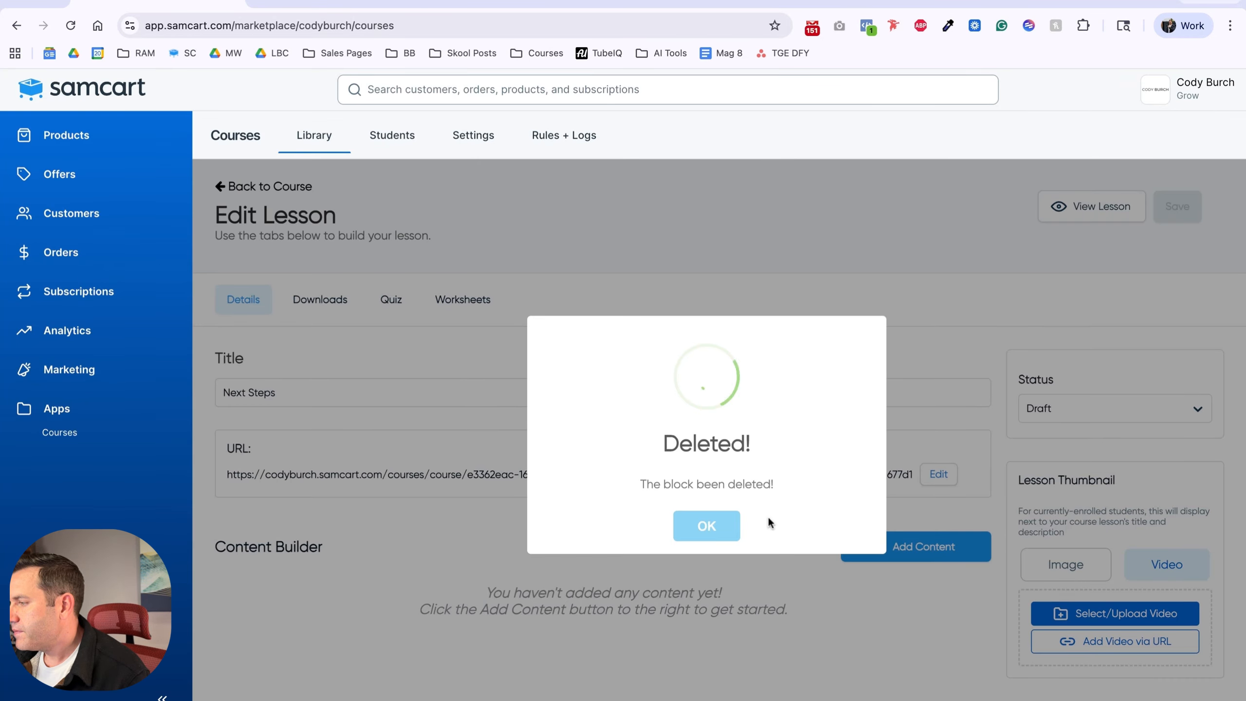
click(725, 525)
Add a video block to the "Next Steps" lesson and insert "5. Next Steps.mp4" from the media library.
click(877, 550)
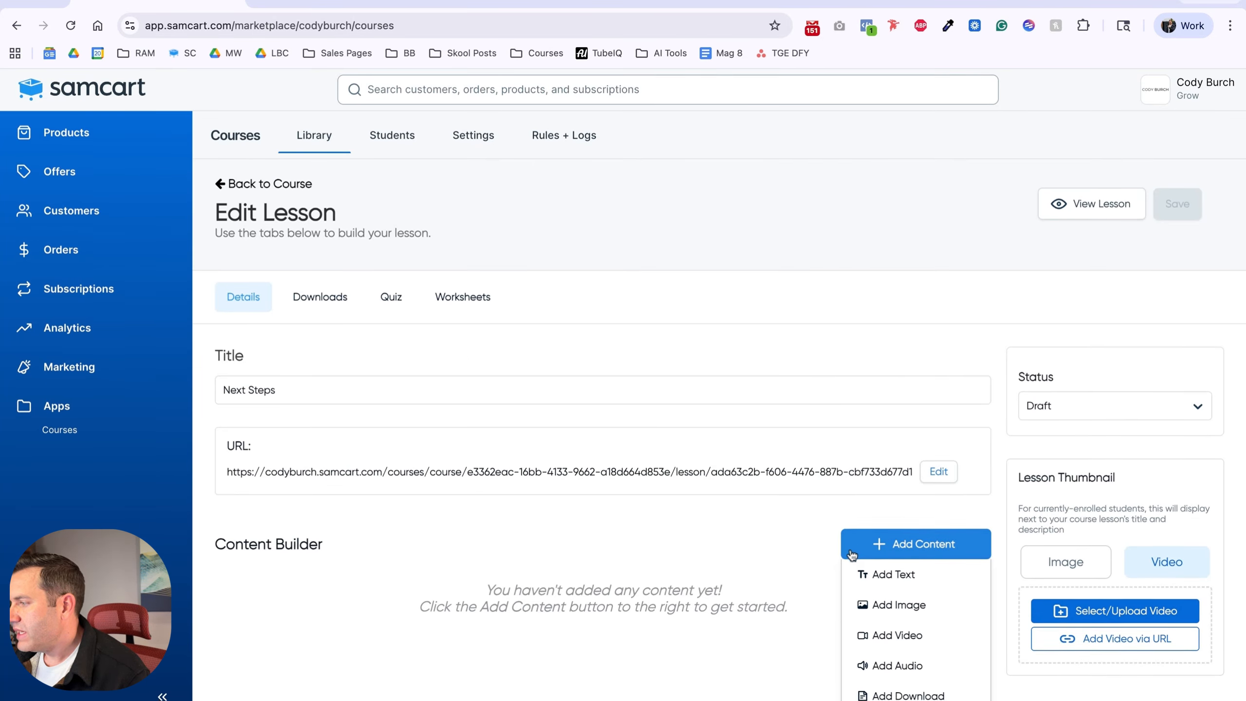
click(897, 636)
click(411, 635)
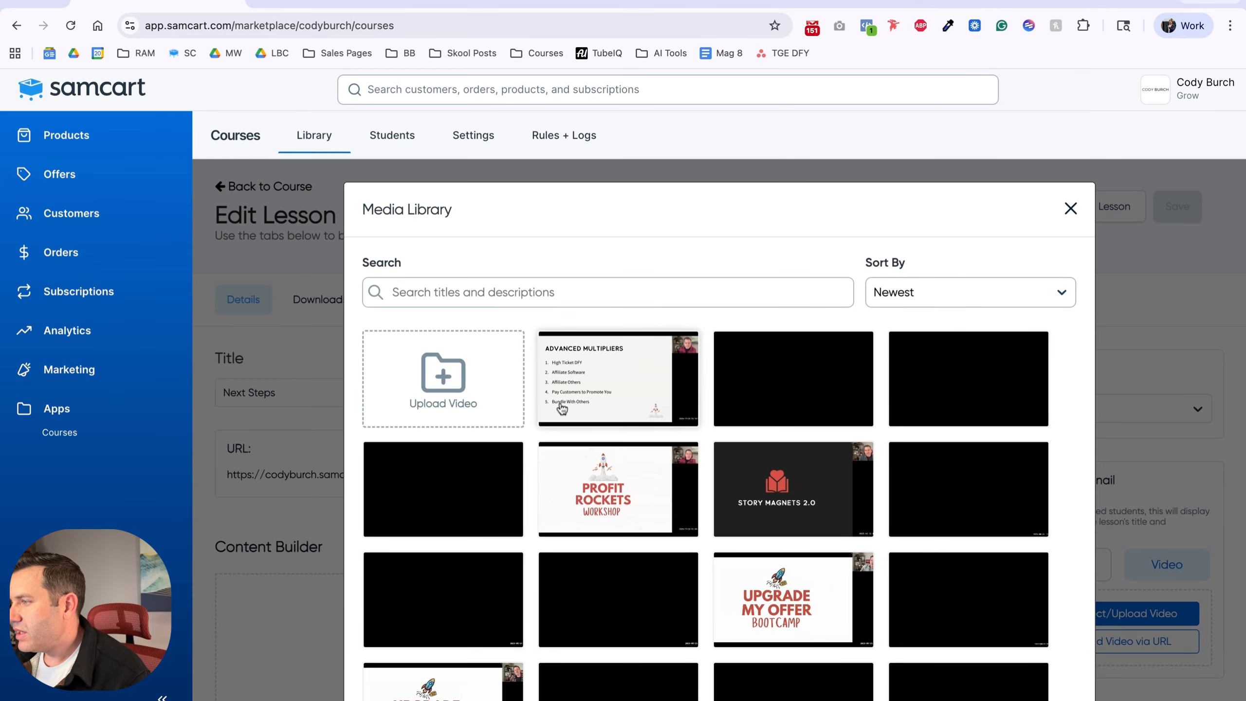
click(562, 409)
scroll(967, 565, down, 3)
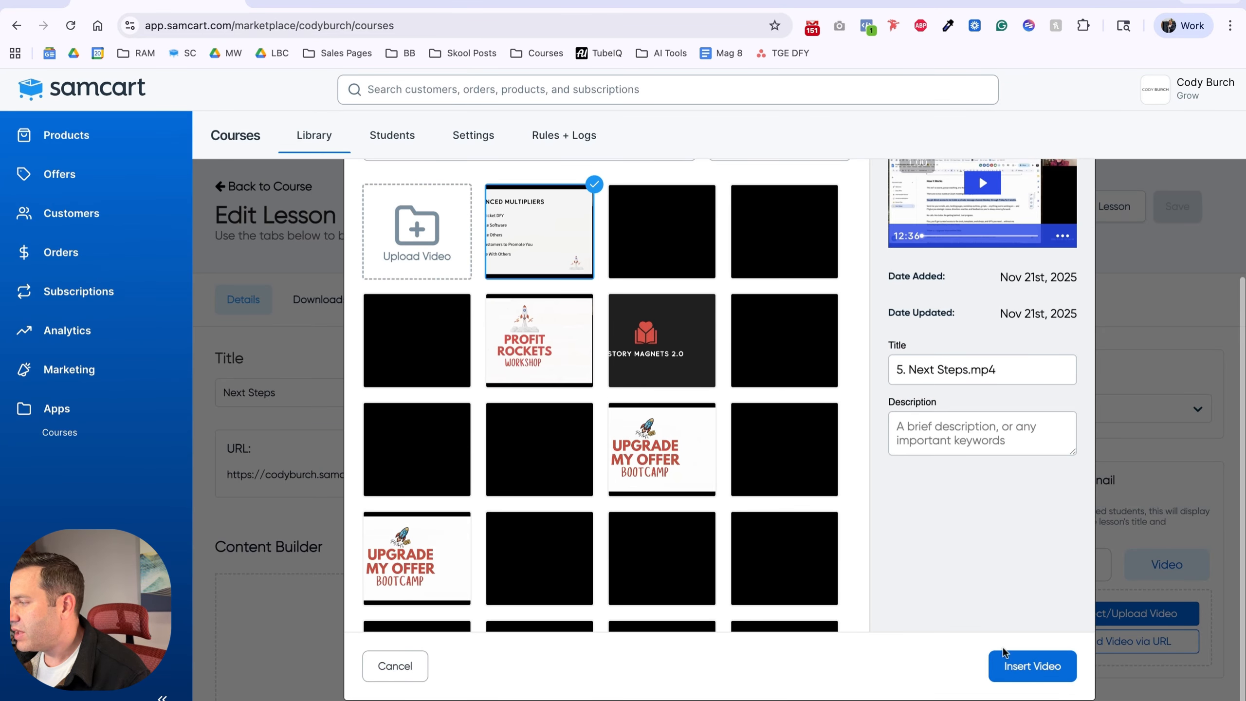
click(1004, 652)
scroll(616, 514, down, 6)
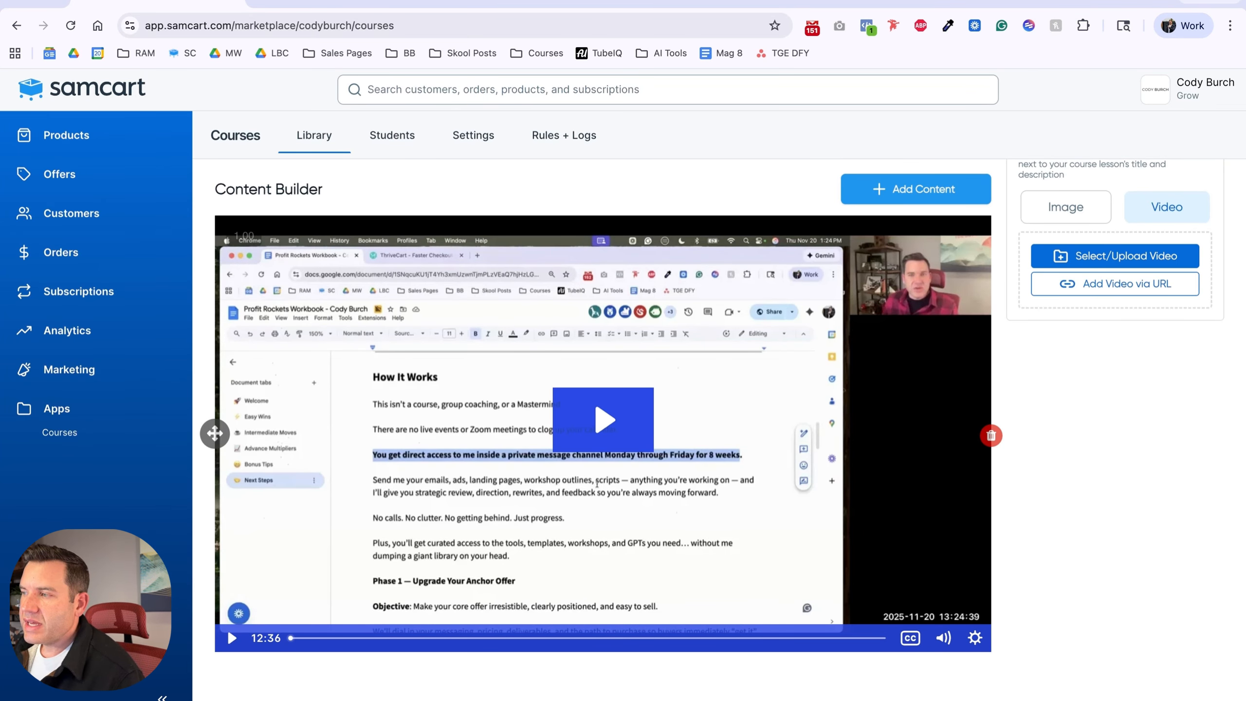
Open the status options of the "Next Steps" lesson.
scroll(569, 329, up, 7)
click(1078, 407)
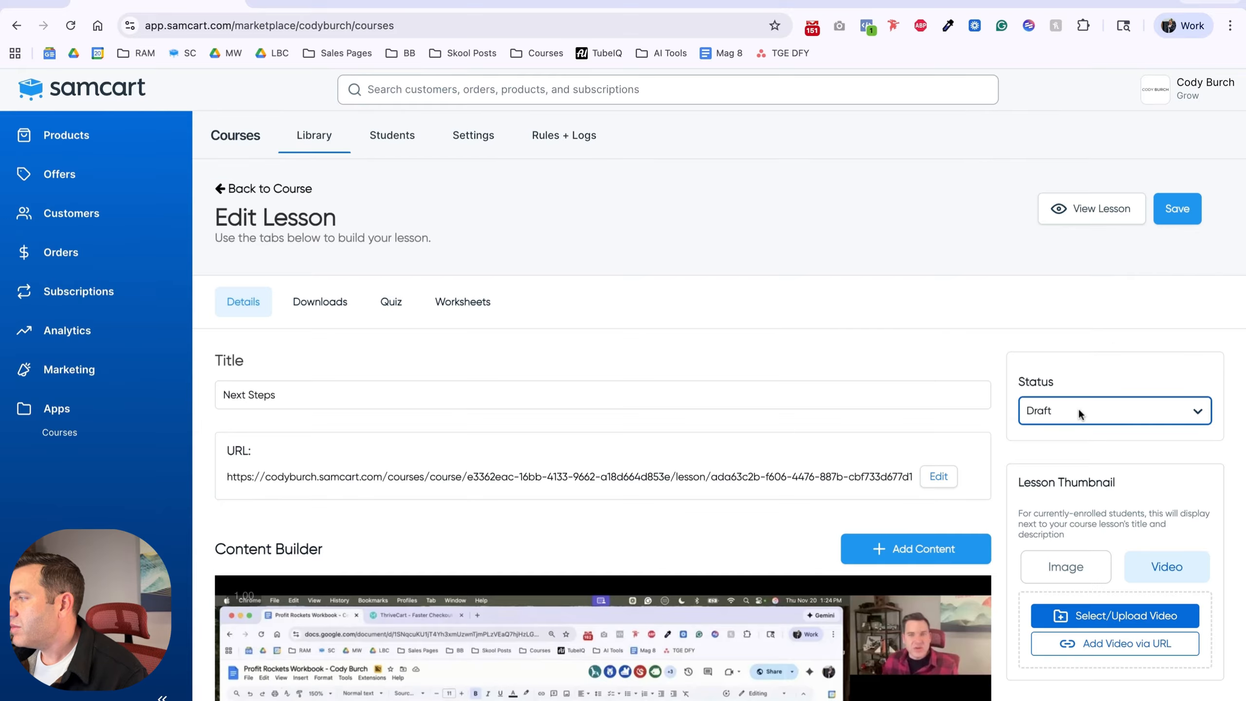
click(1079, 407)
Add a text block below the video inviting students to the Founder's Round, with a "Learn More" button linked to the Google Docs page.
click(899, 327)
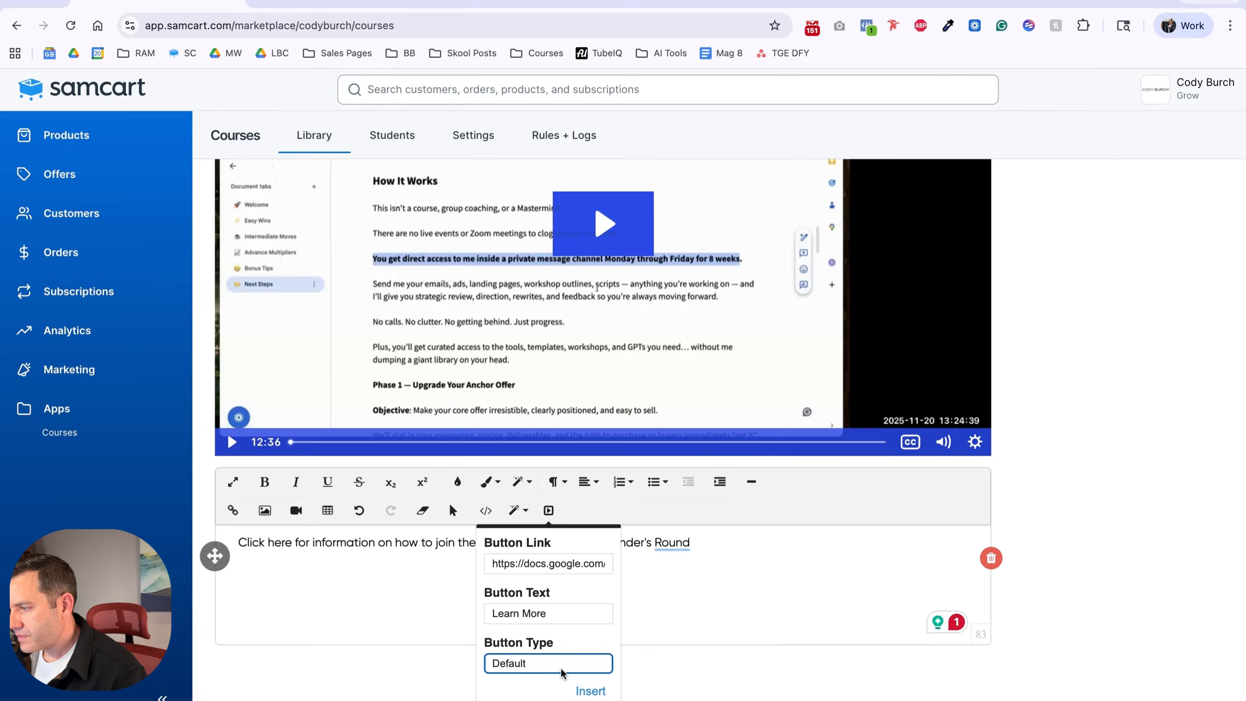
click(563, 676)
click(581, 691)
key(BackSpace)
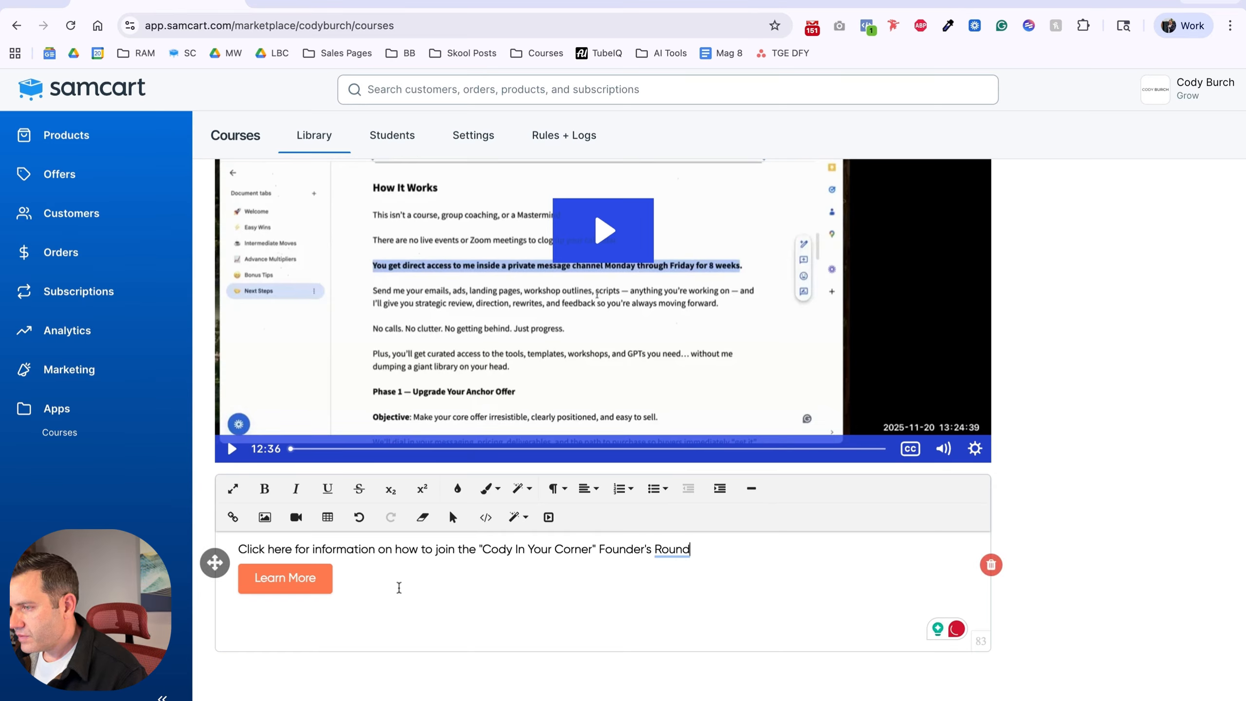
Underline the word "here" in the Founder's Round text and link it to the Google Docs page, opening in a new tab.
double_click(273, 548)
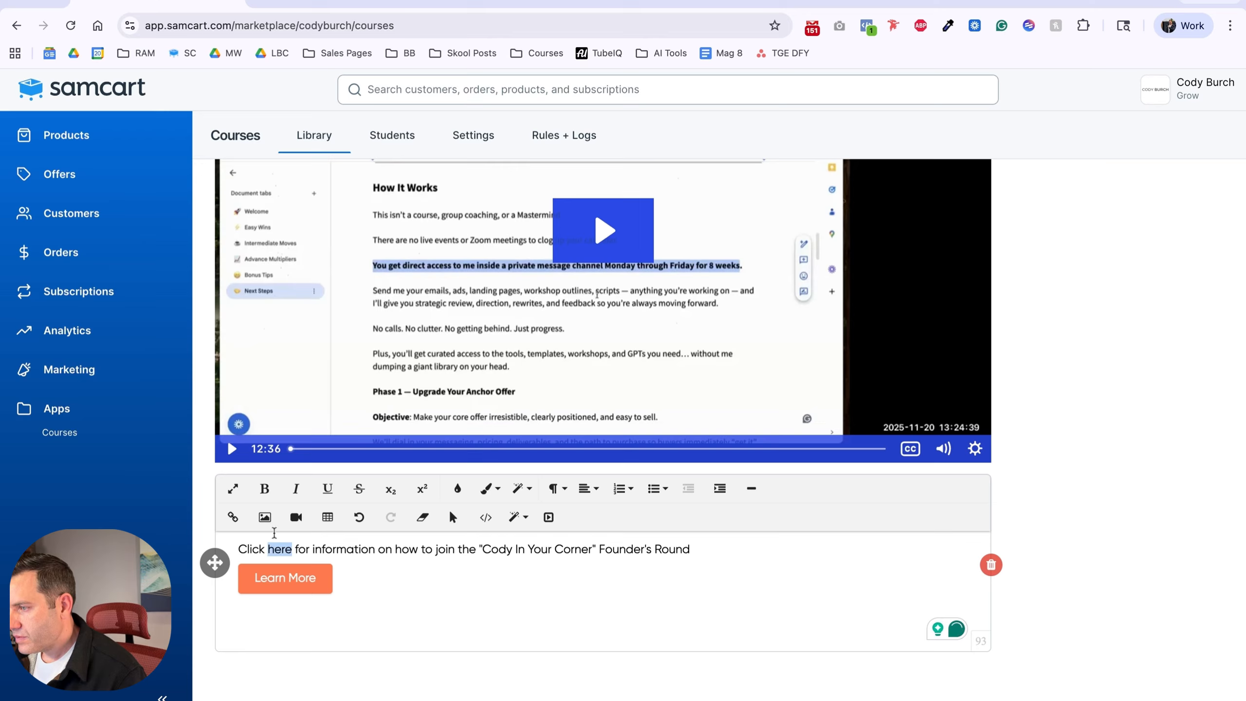
click(326, 489)
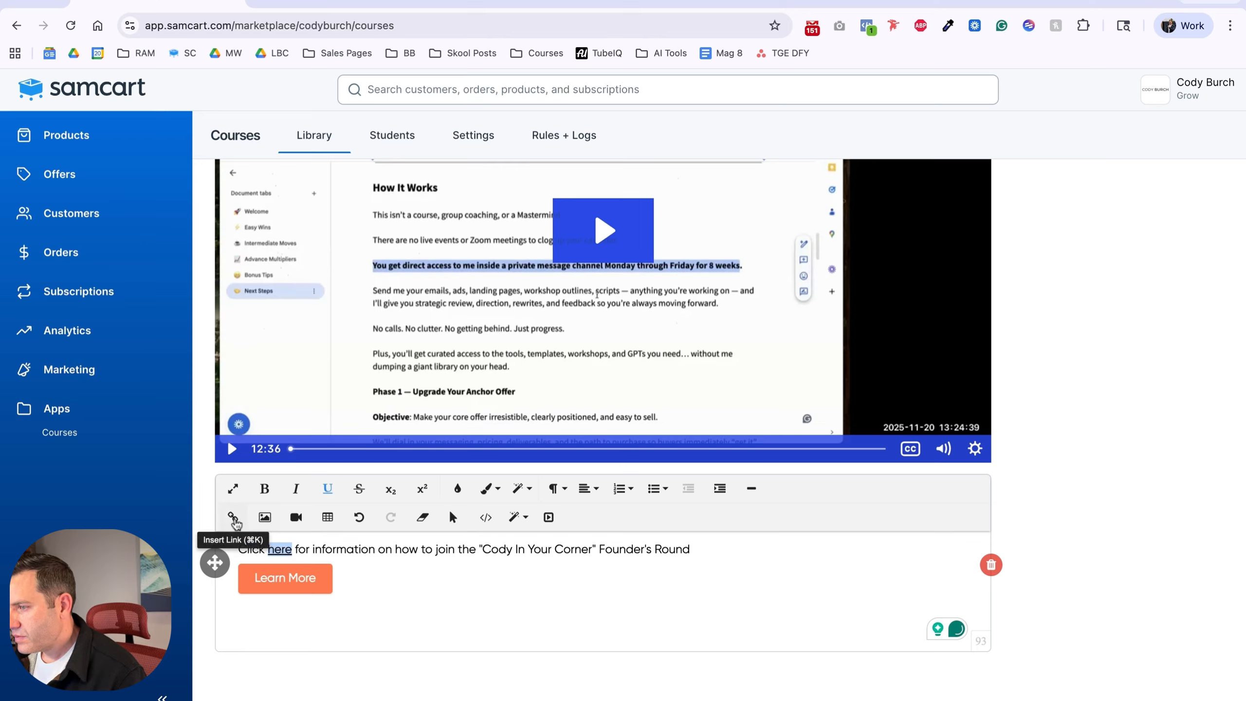
click(233, 517)
key(ctrl+v)
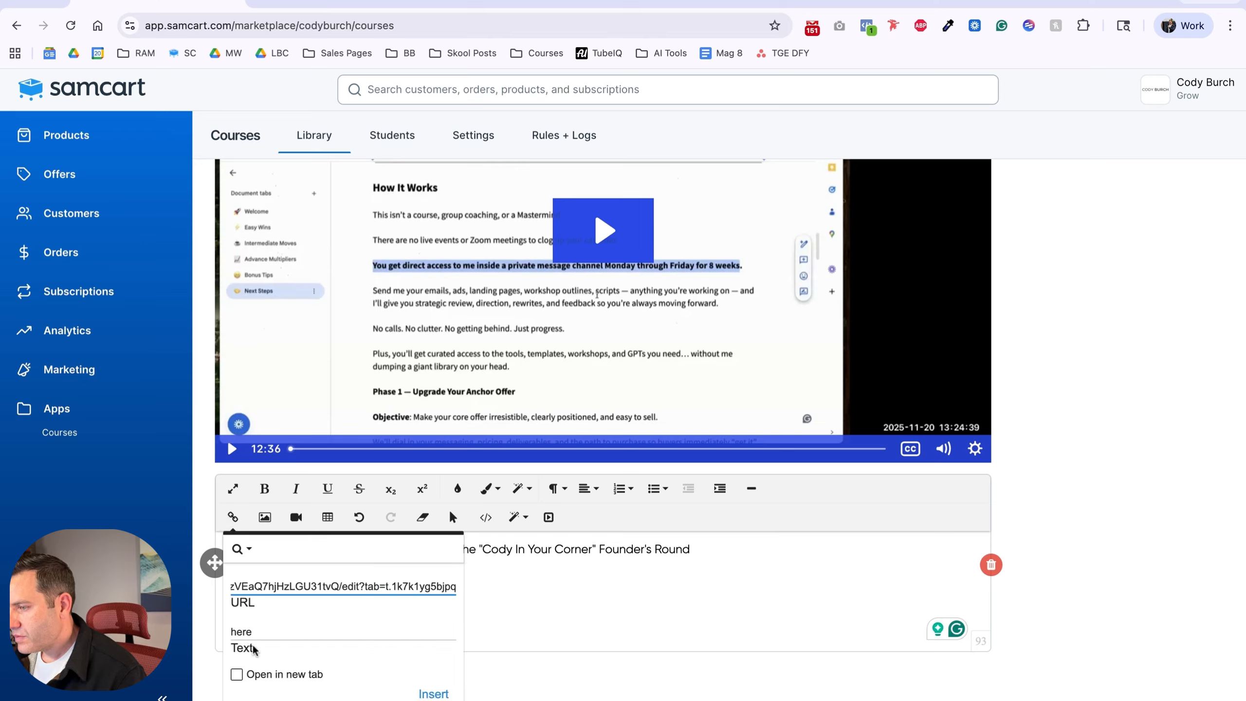
click(237, 674)
click(427, 693)
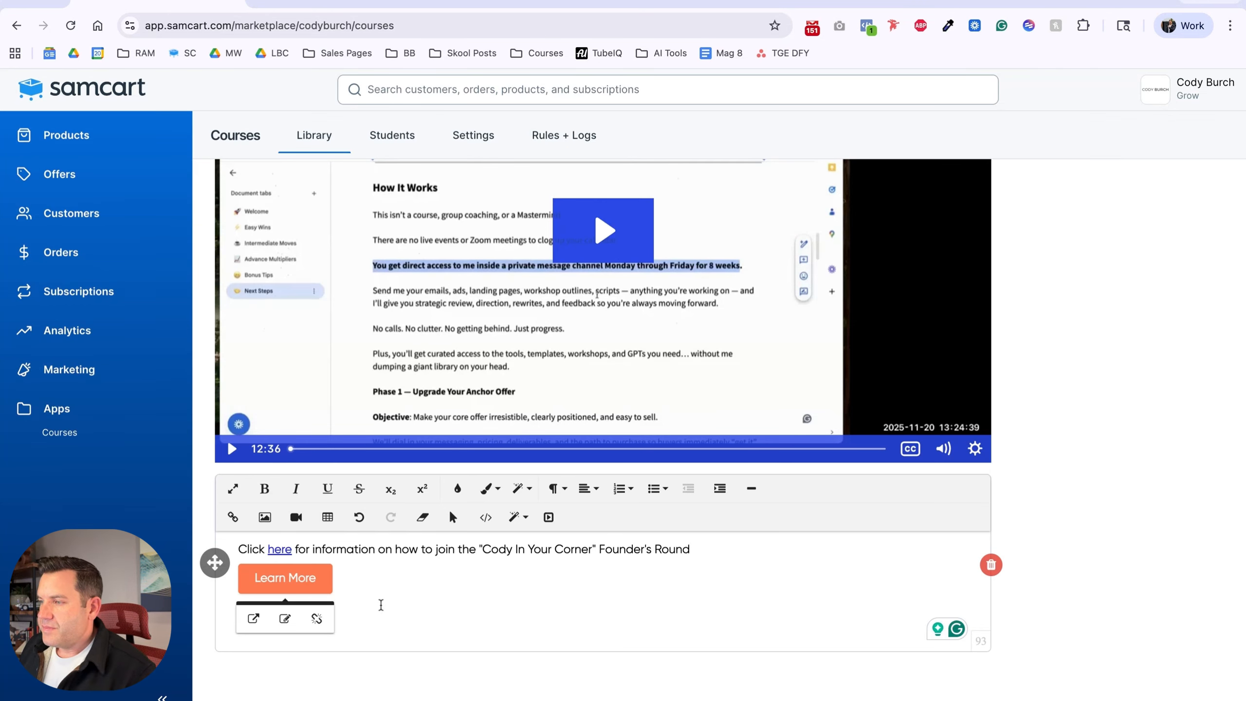
End the Founder's Round sentence with a period, insert a horizontal line above it, and save the "Next Steps" lesson.
click(696, 548)
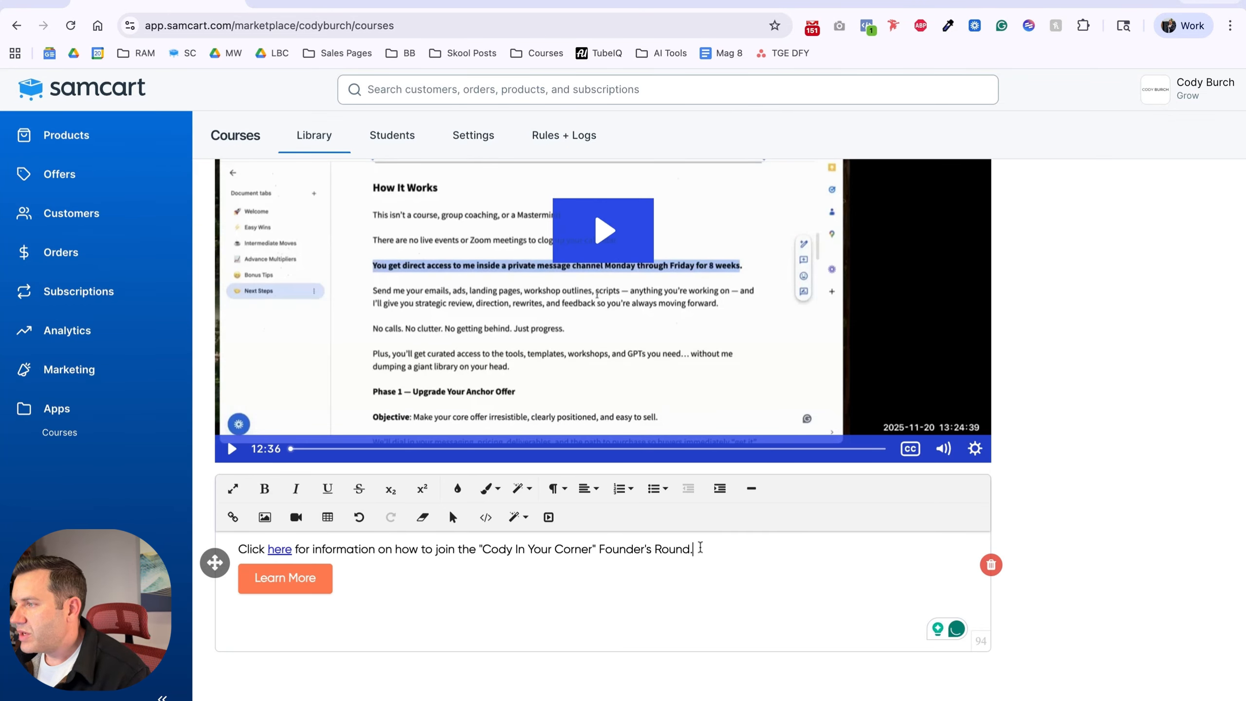
scroll(700, 548, up, 4)
scroll(554, 344, down, 4)
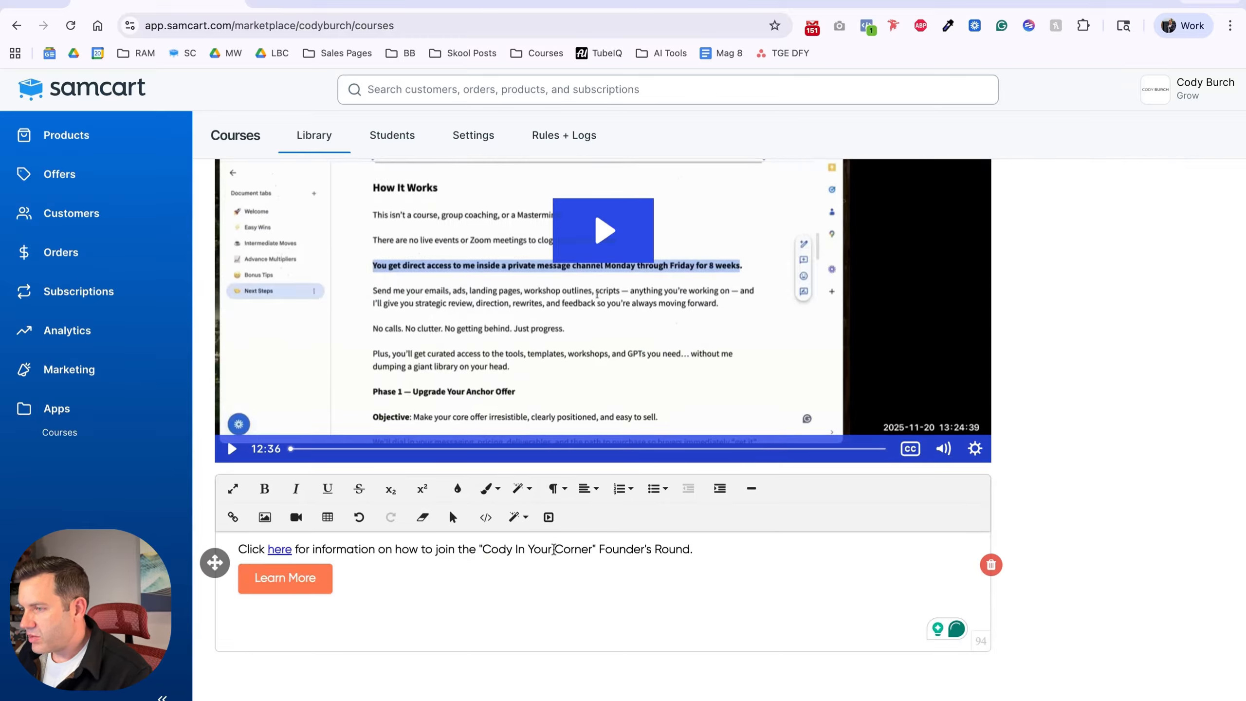
key(Return)
key(Up)
click(751, 491)
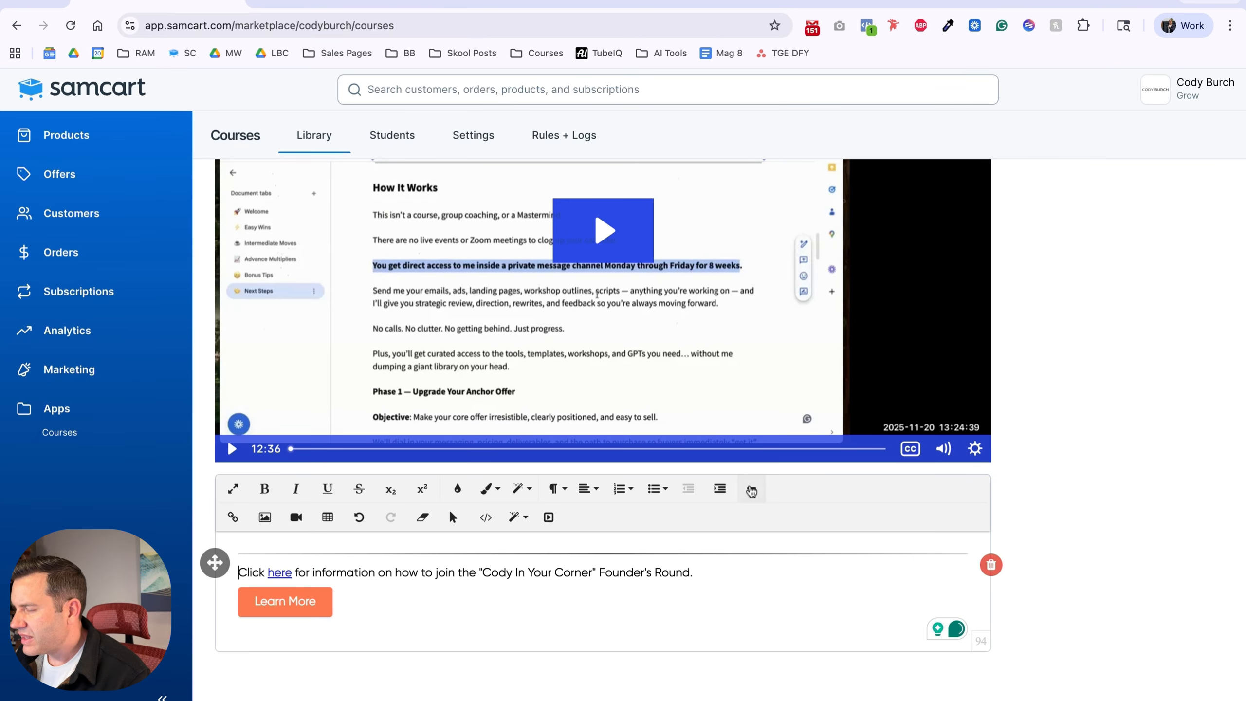
scroll(752, 491, up, 10)
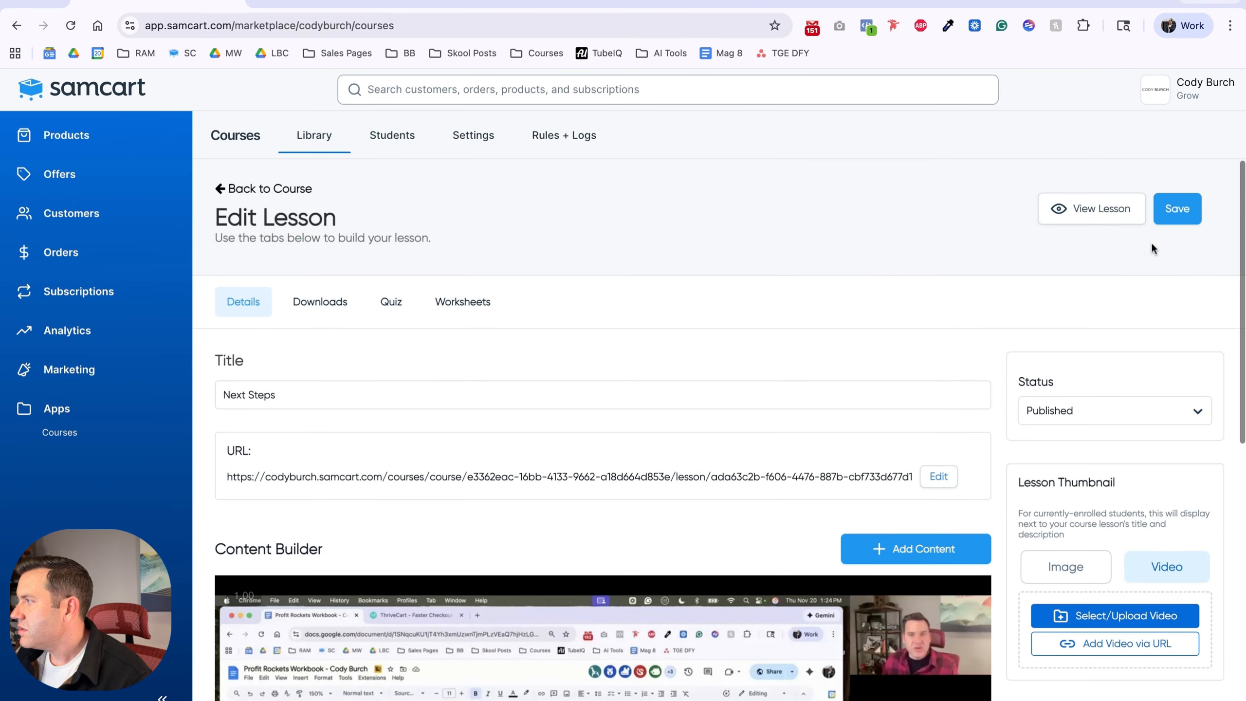
click(1169, 210)
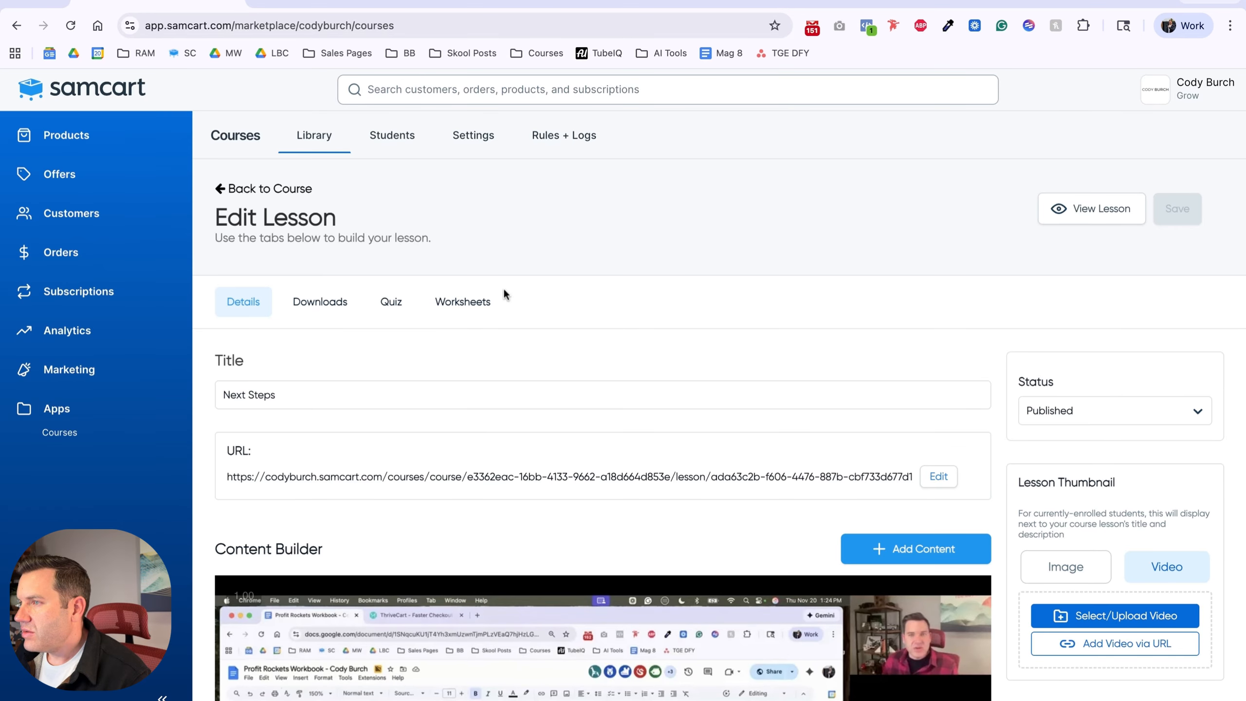
Return to the course's lesson list and delete the draft "Q & A" lesson.
click(269, 189)
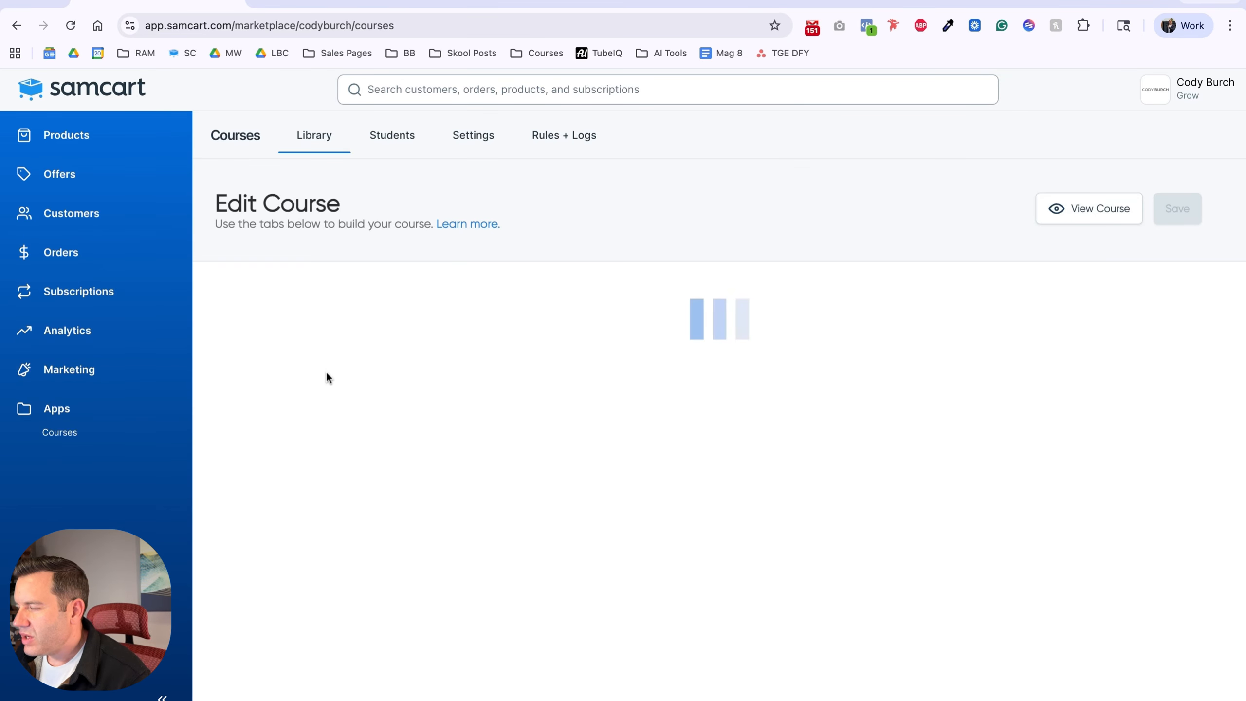
scroll(363, 388, down, 5)
scroll(404, 413, down, 5)
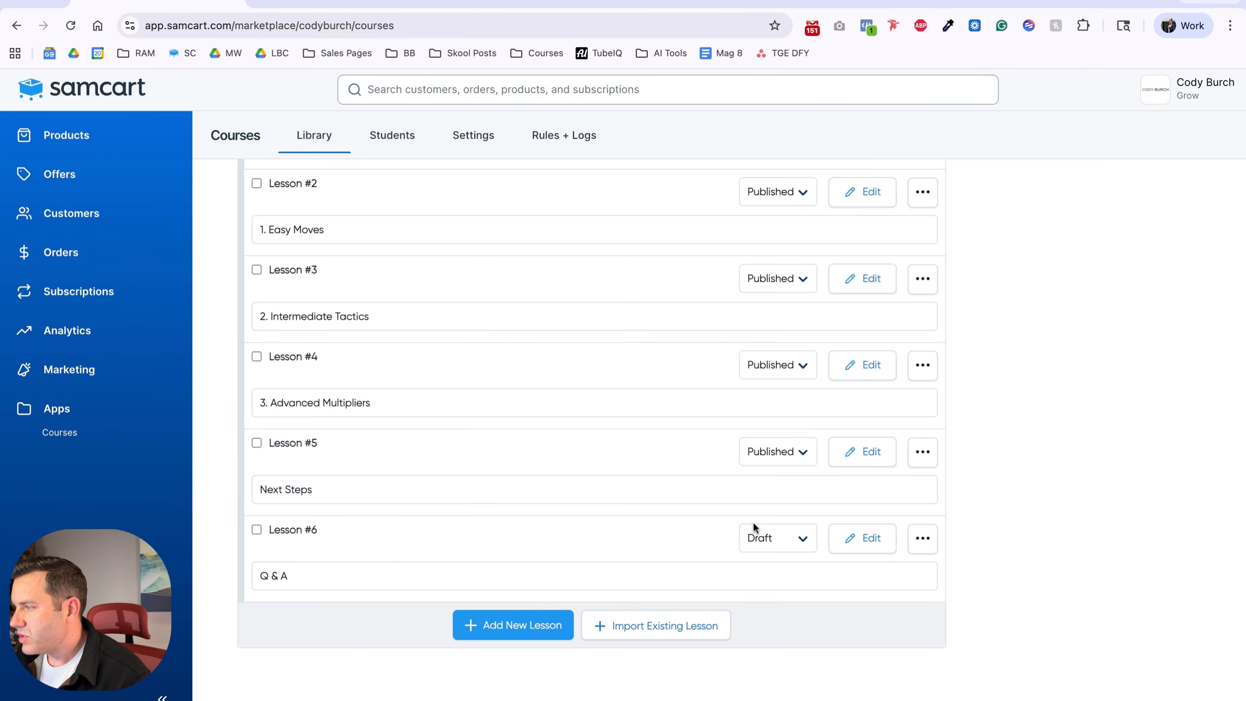
click(928, 545)
click(942, 602)
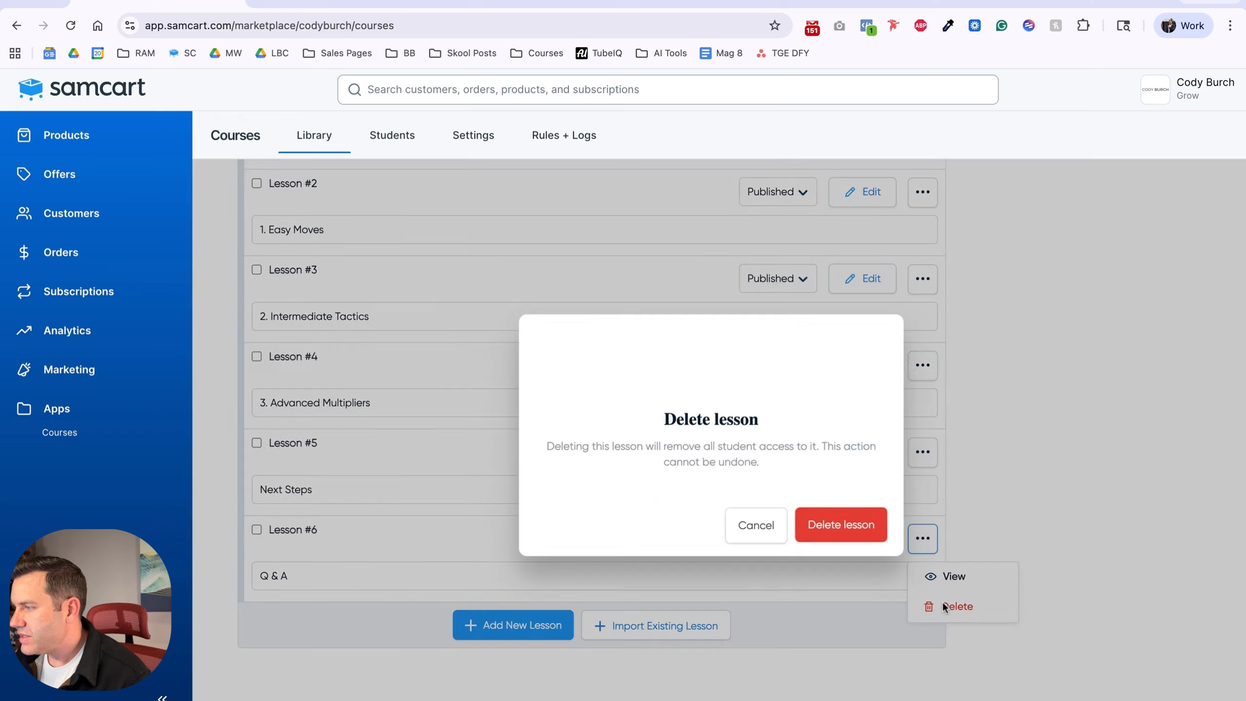
click(803, 522)
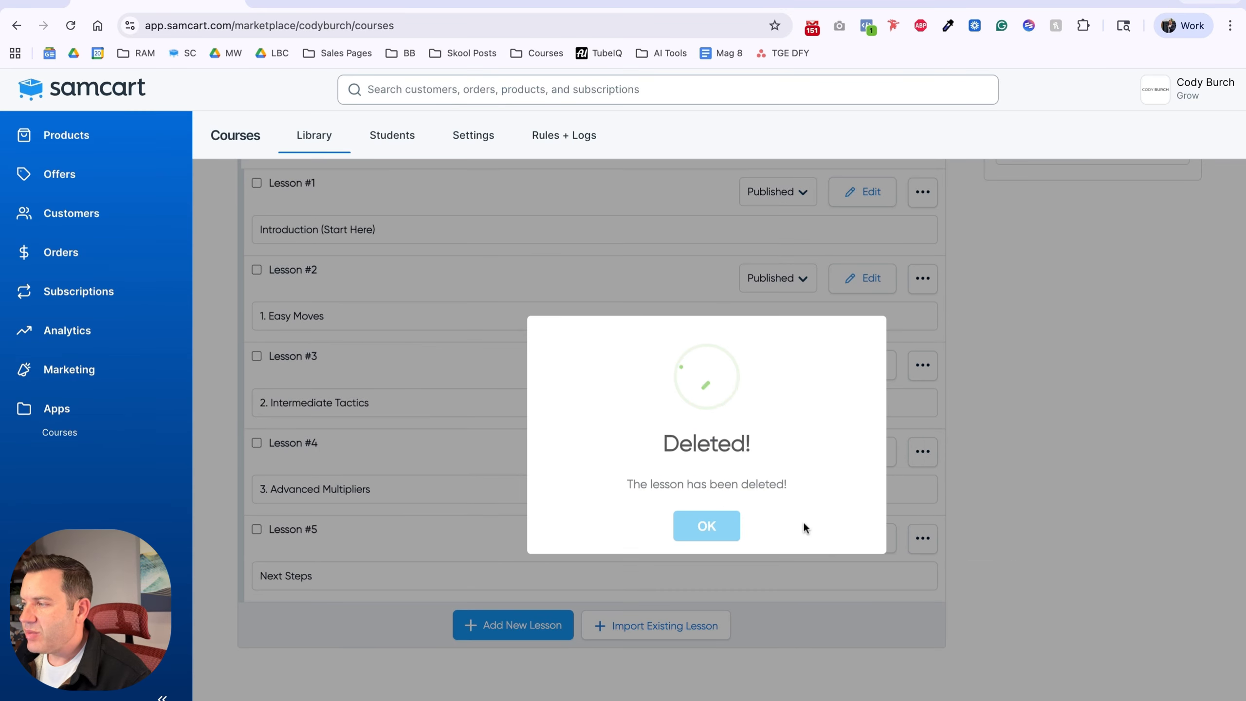
click(710, 524)
Set the course's status to Published in the course details and save the course.
scroll(759, 537, up, 5)
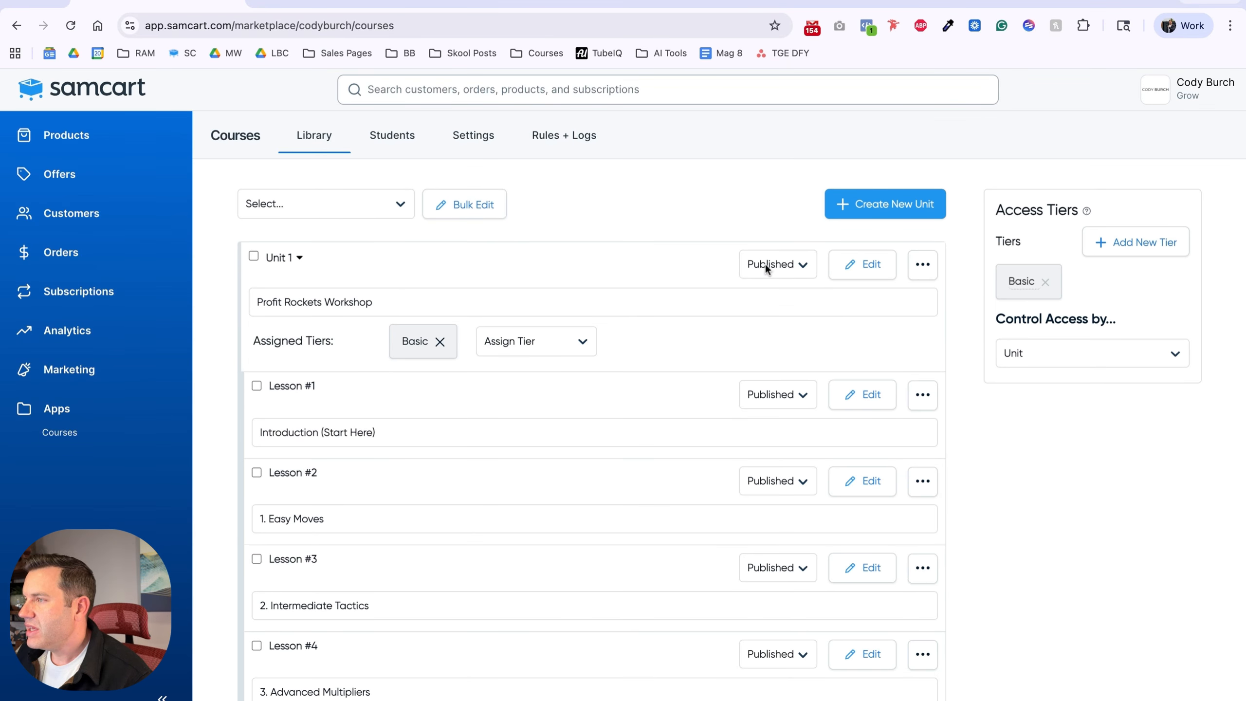
scroll(751, 332, up, 3)
scroll(751, 332, up, 1)
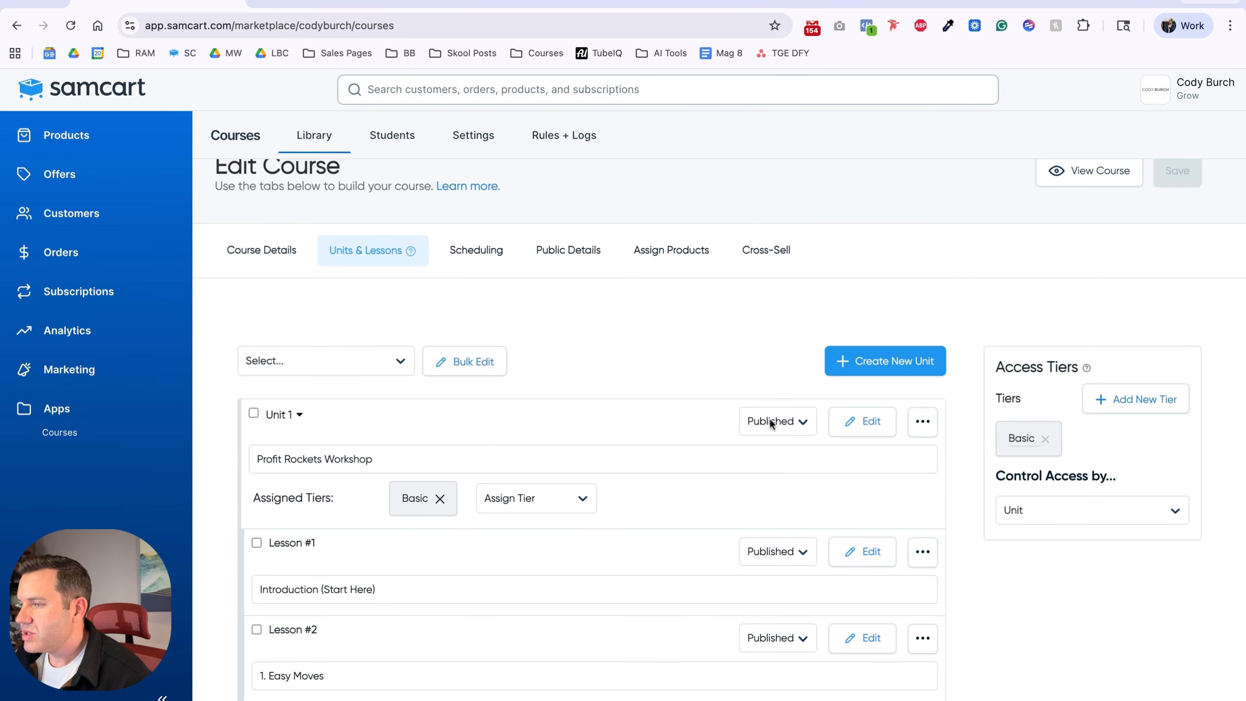
scroll(714, 424, down, 3)
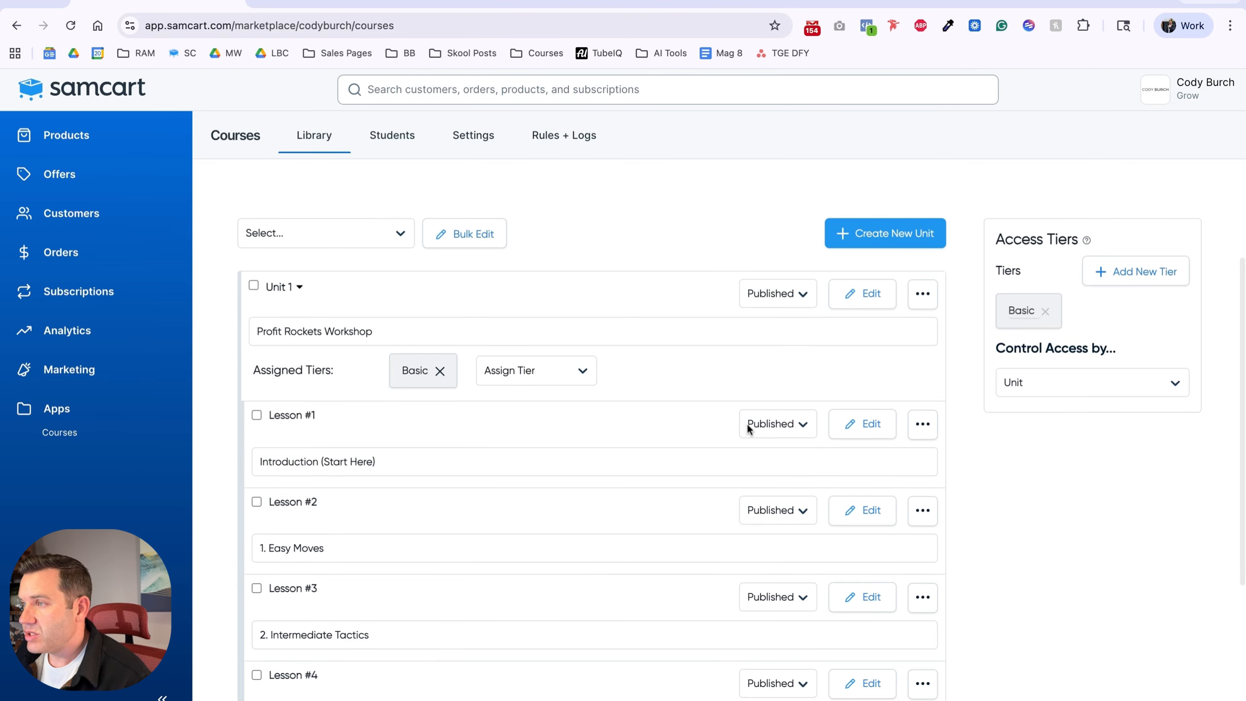
scroll(747, 423, up, 4)
click(243, 288)
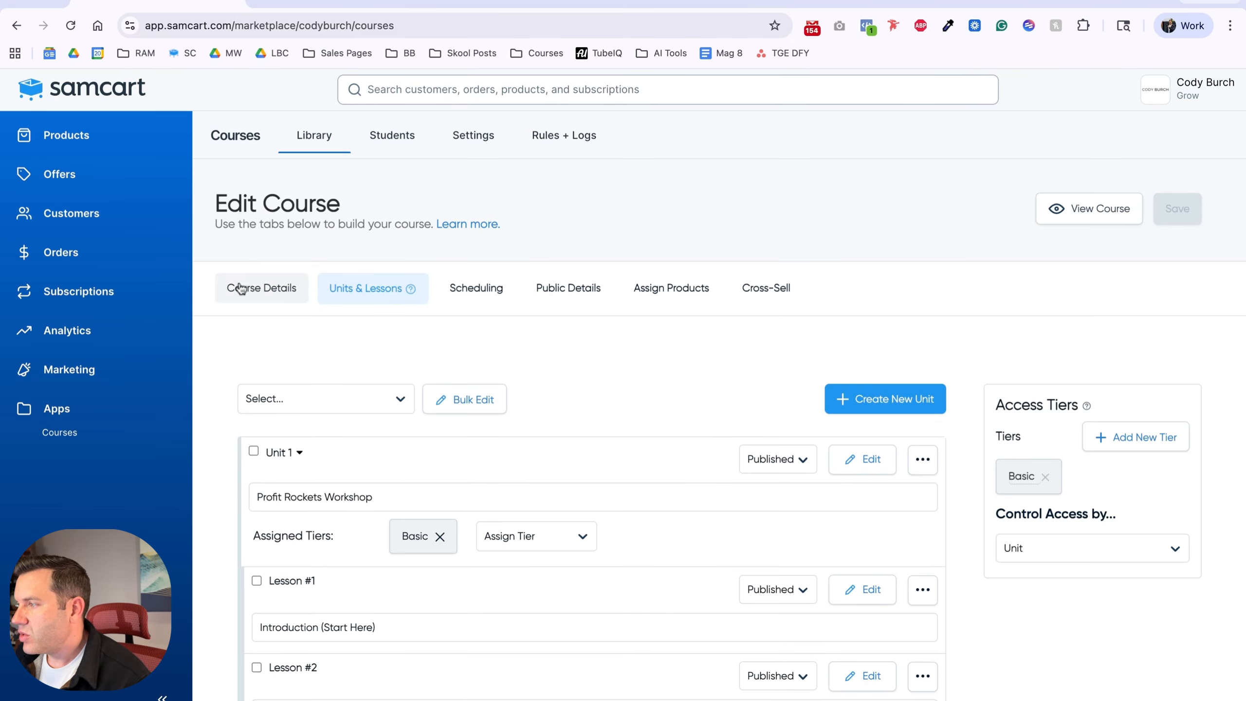
click(1073, 388)
click(1073, 389)
click(980, 343)
click(1167, 216)
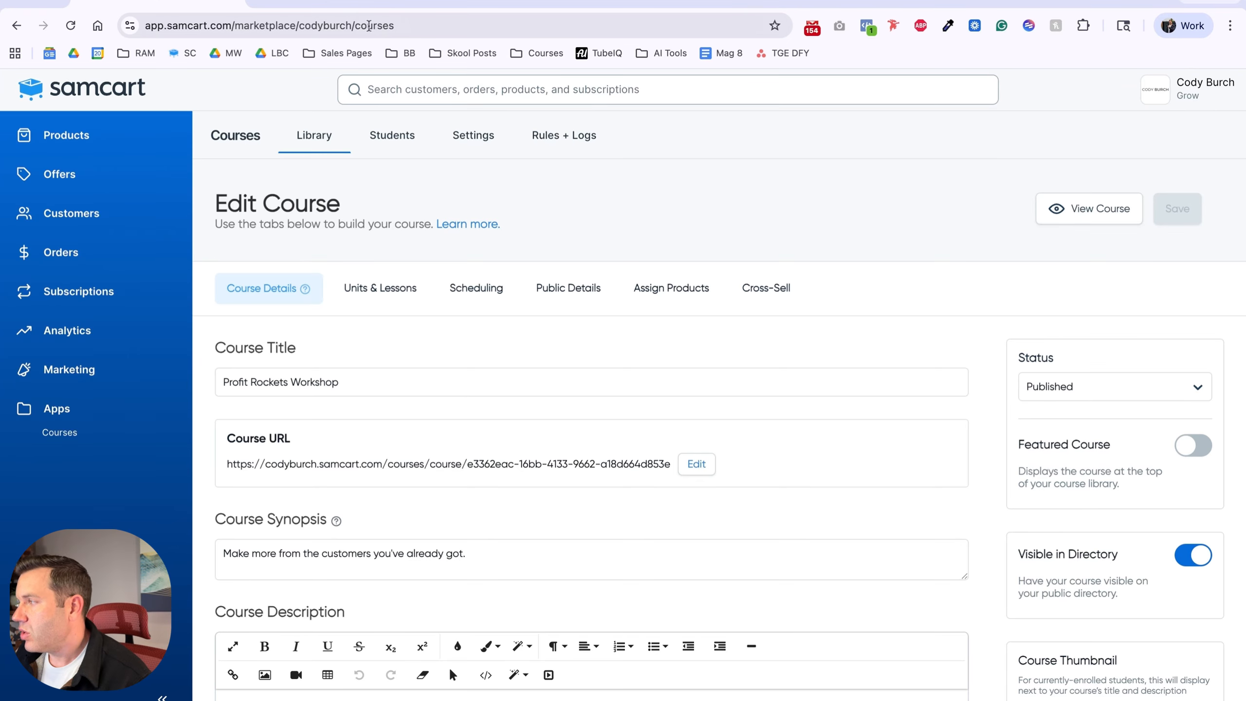
View the published course as a student, checking its lesson list and resuming at the "1. Easy Moves" lesson.
click(1078, 215)
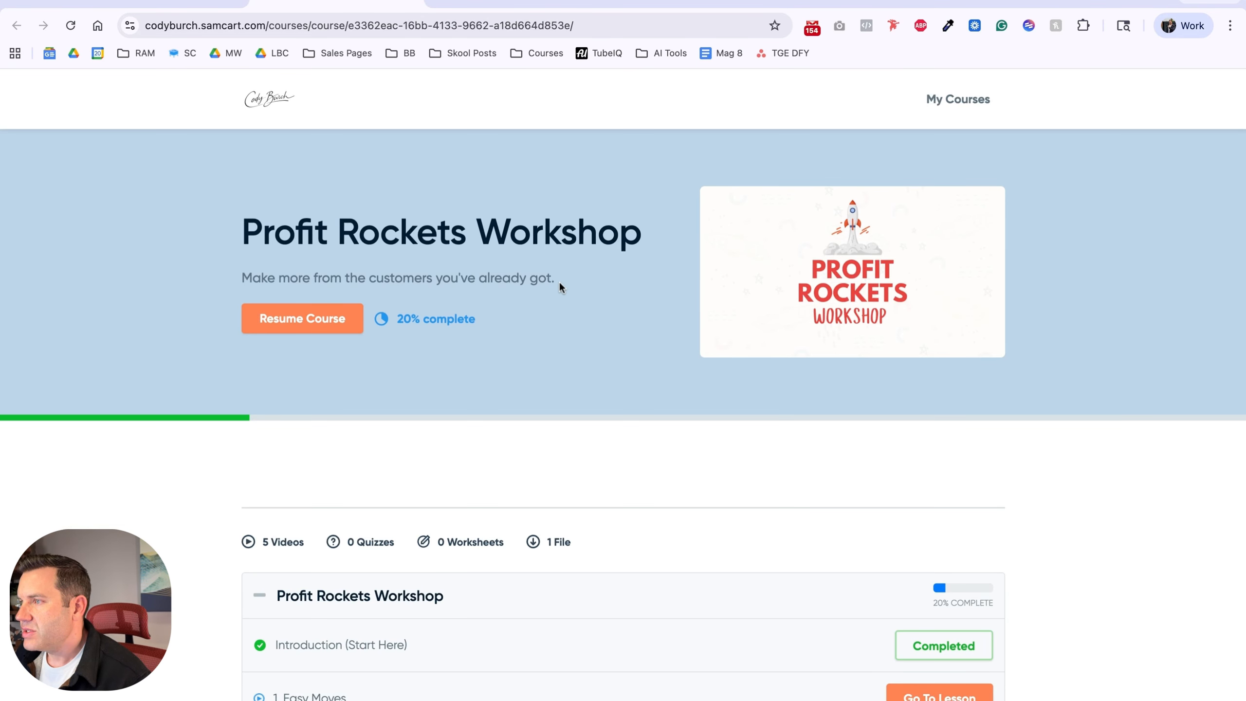
drag(538, 279, 255, 282)
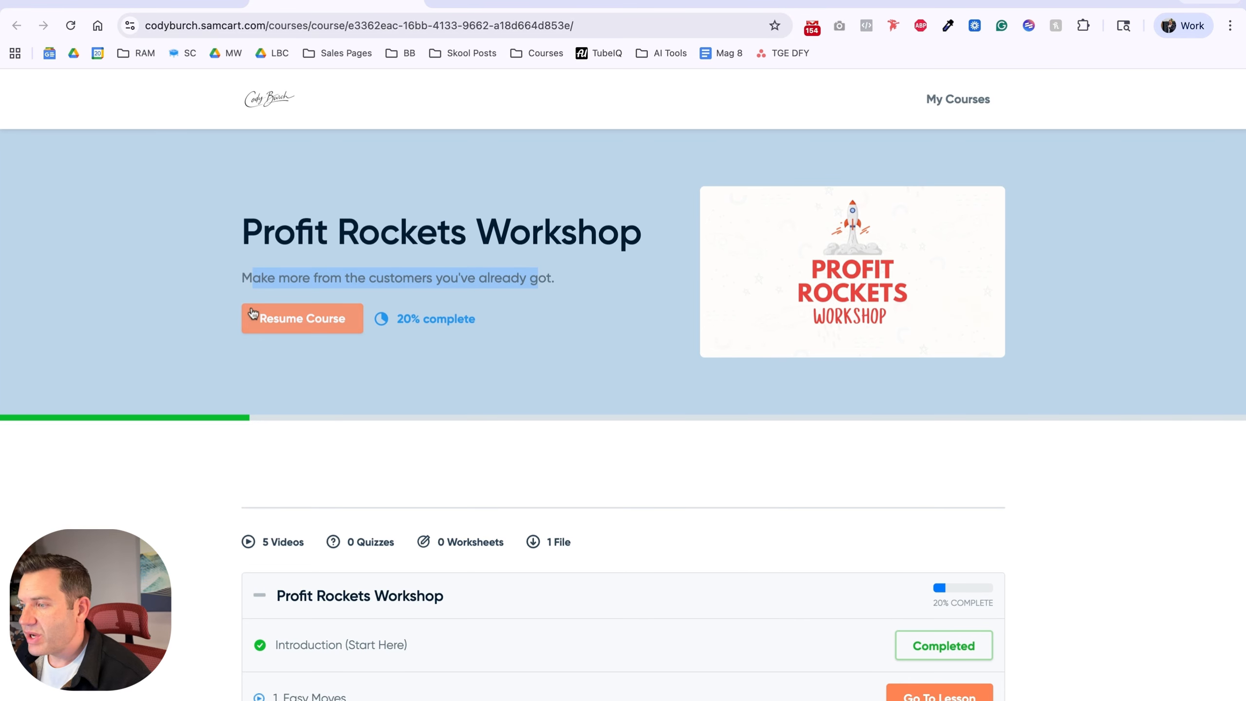
scroll(196, 371, down, 6)
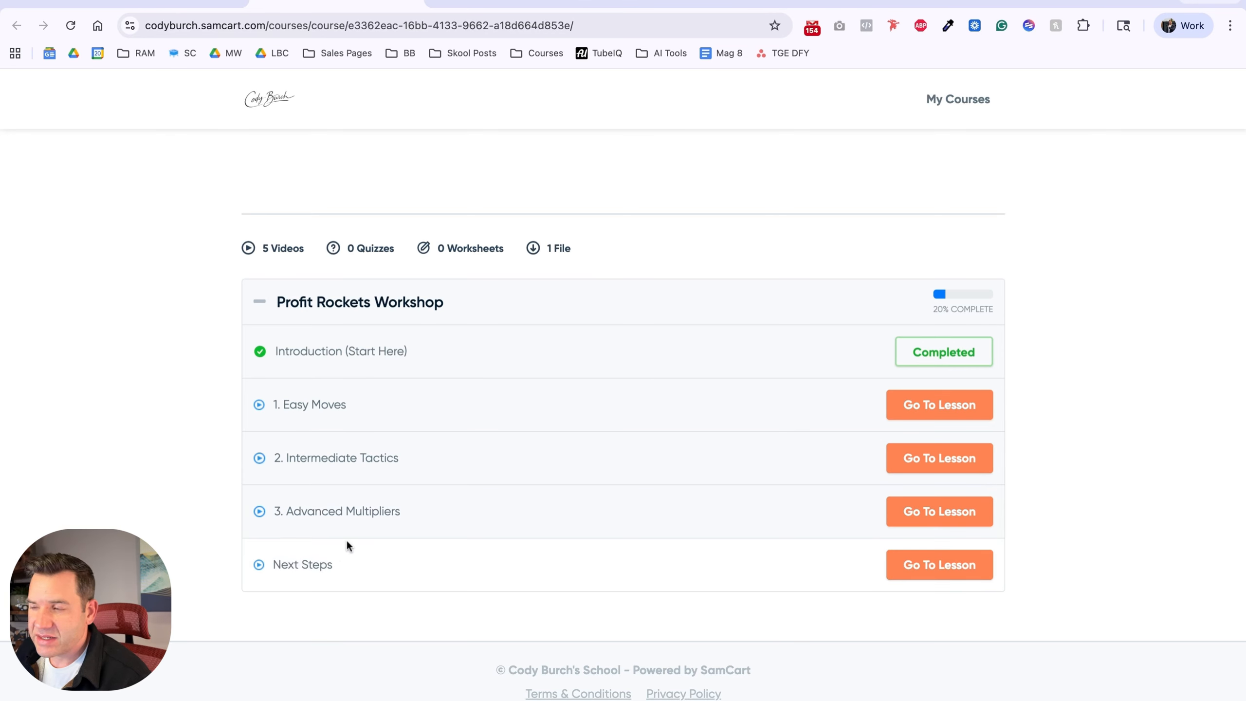
scroll(205, 511, up, 6)
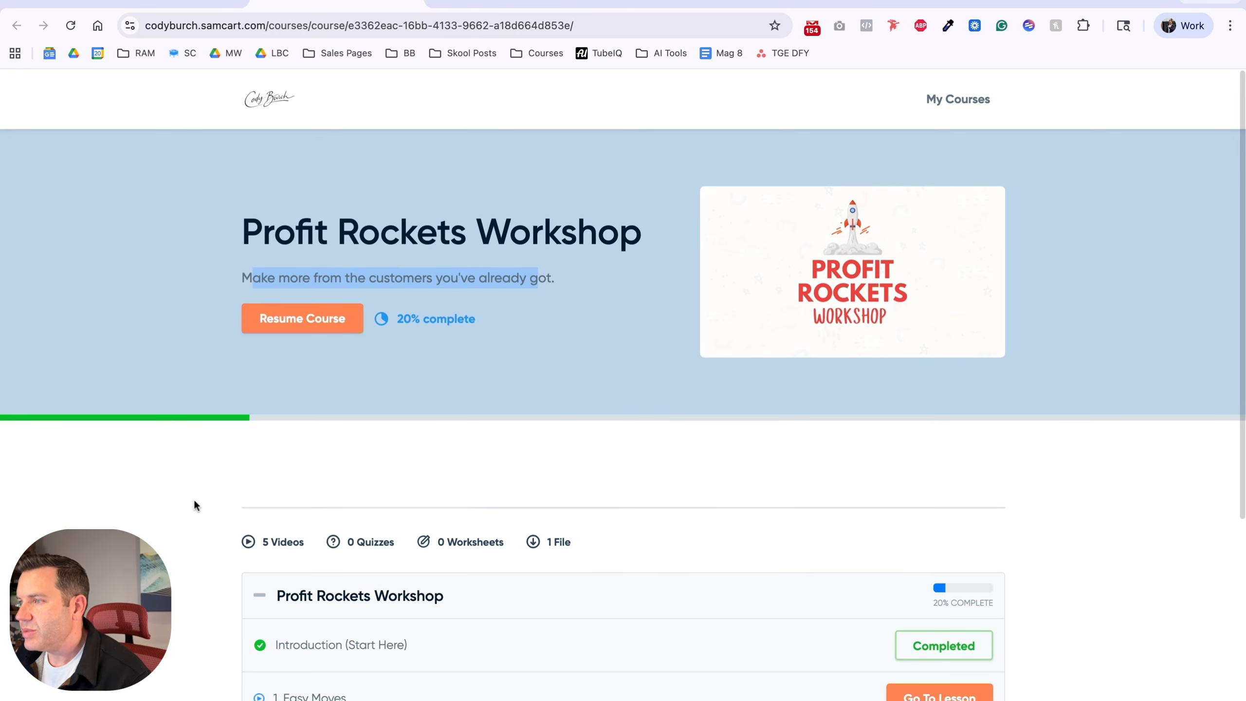
click(295, 322)
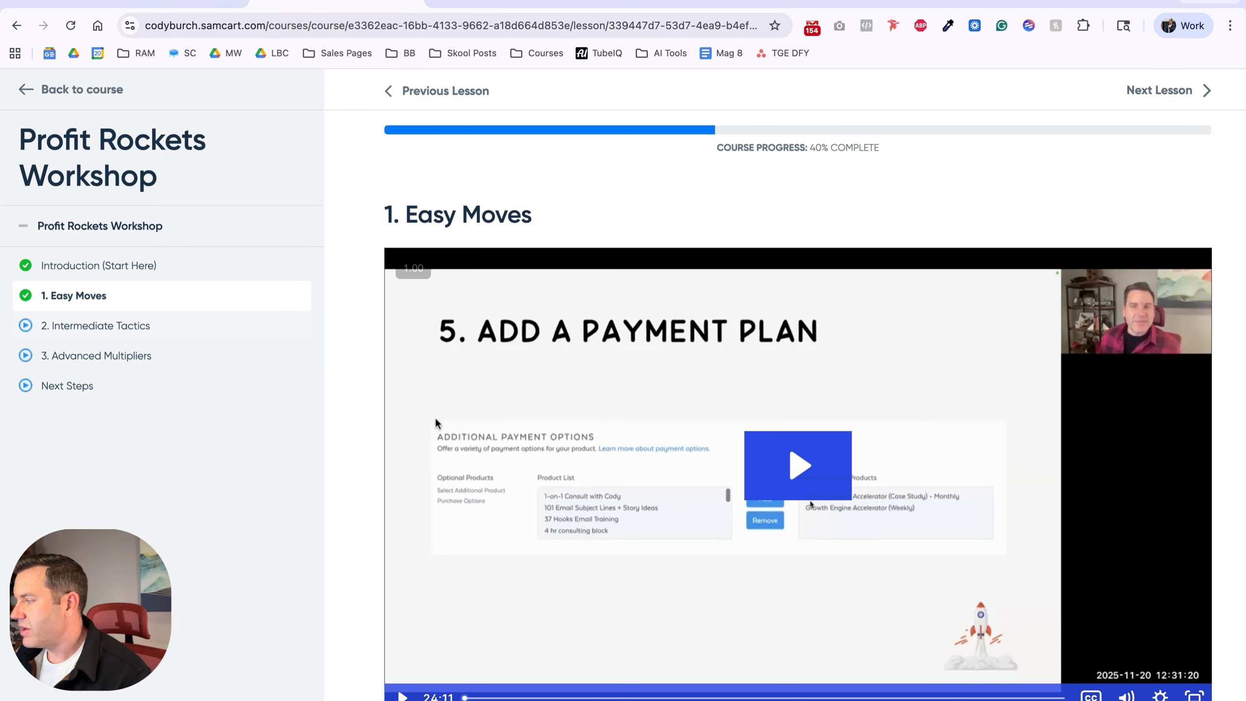
scroll(436, 422, down, 3)
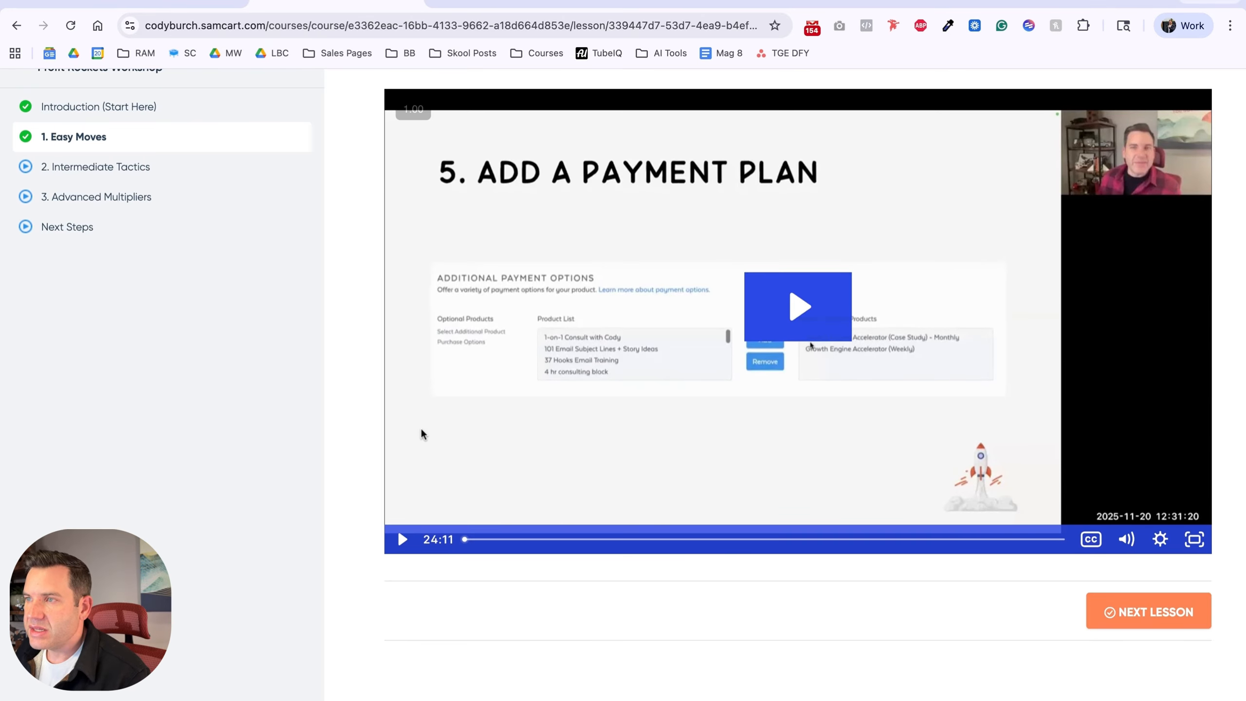
scroll(416, 429, up, 3)
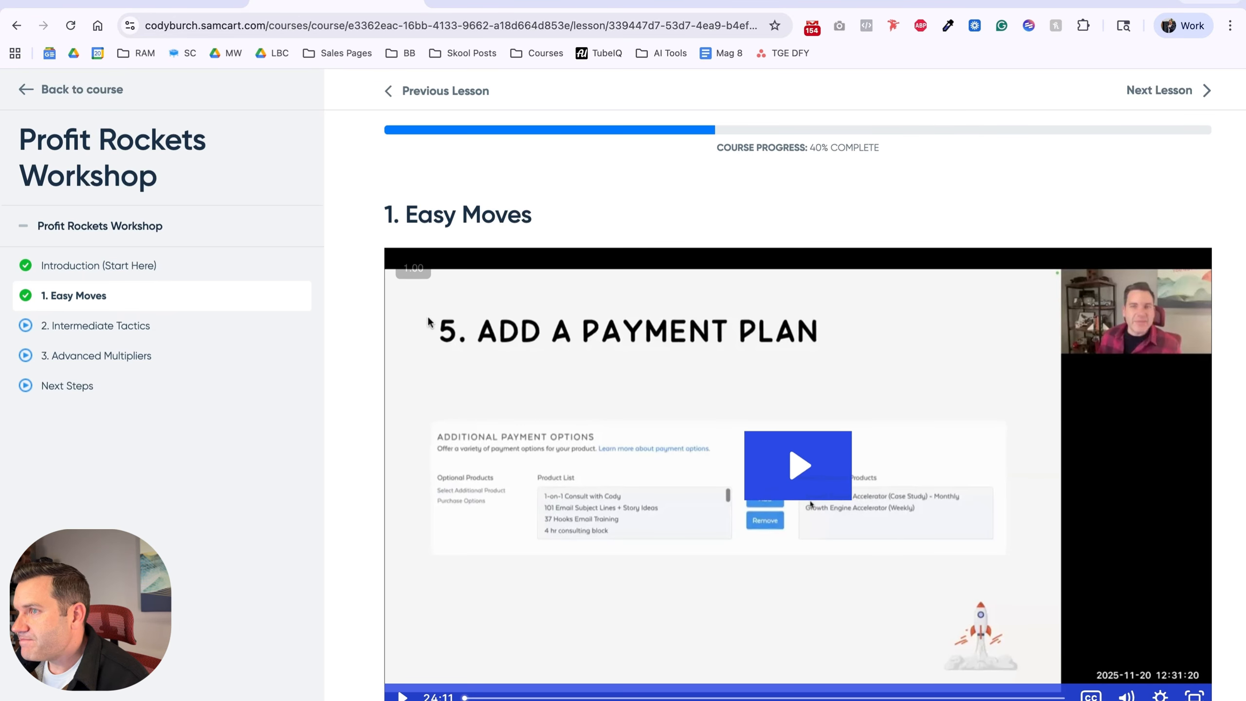
Return to the course editor, set the course's schedule type to Instant Access, and save the course.
click(173, 7)
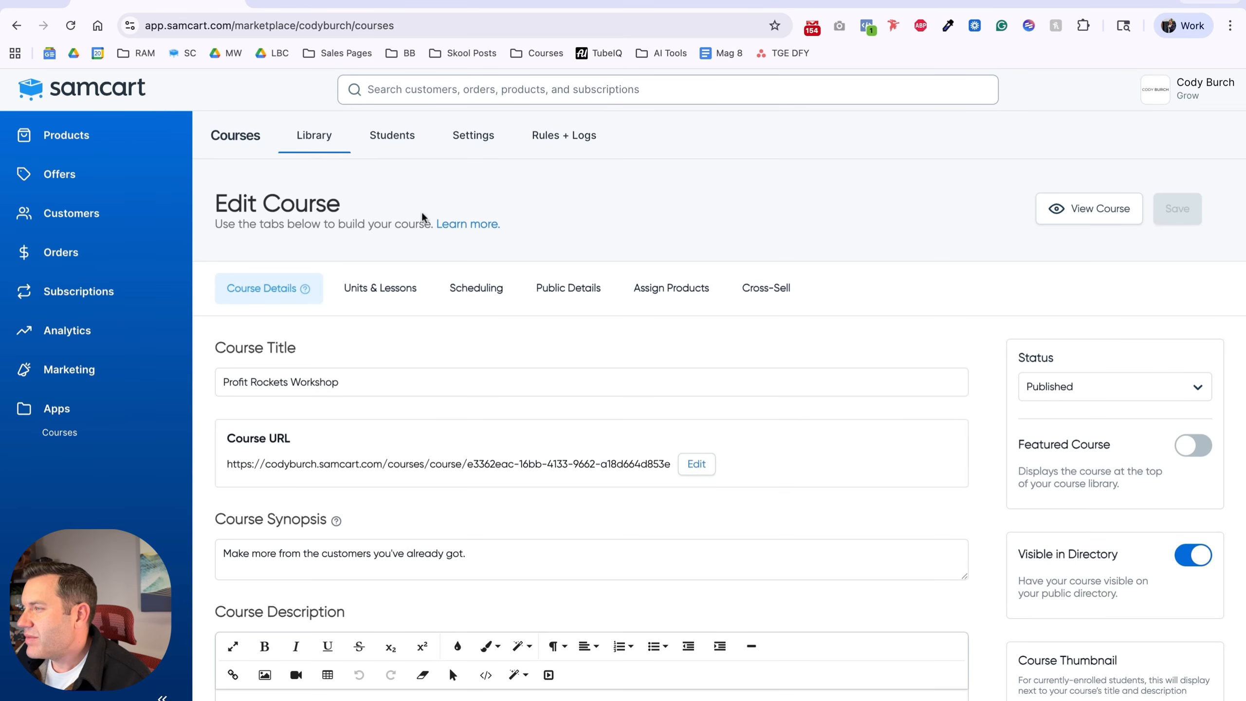
scroll(504, 260, down, 3)
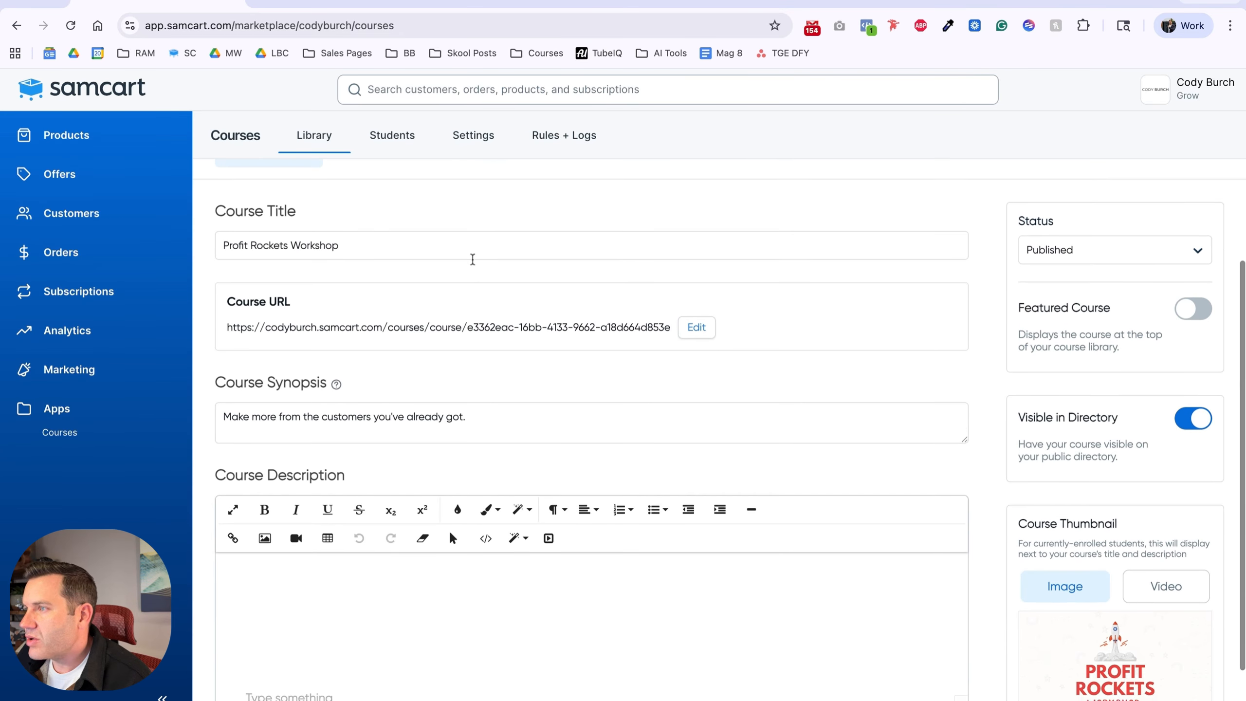
scroll(468, 260, up, 3)
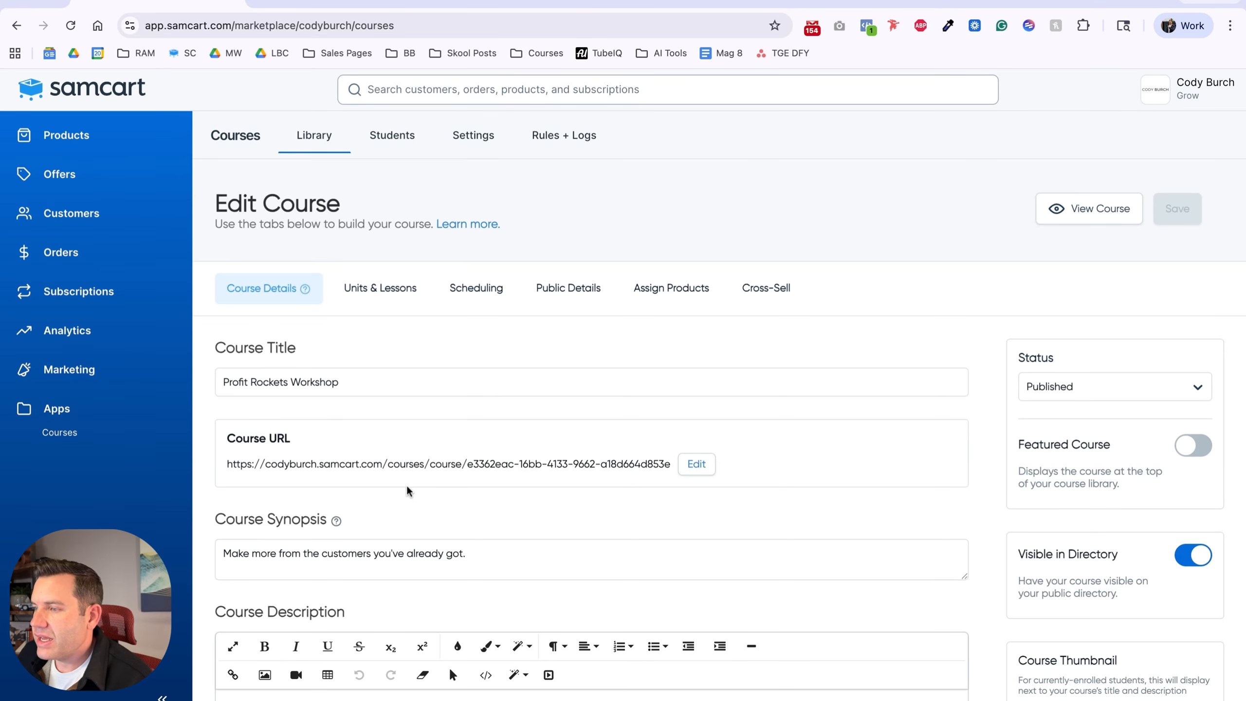
click(372, 300)
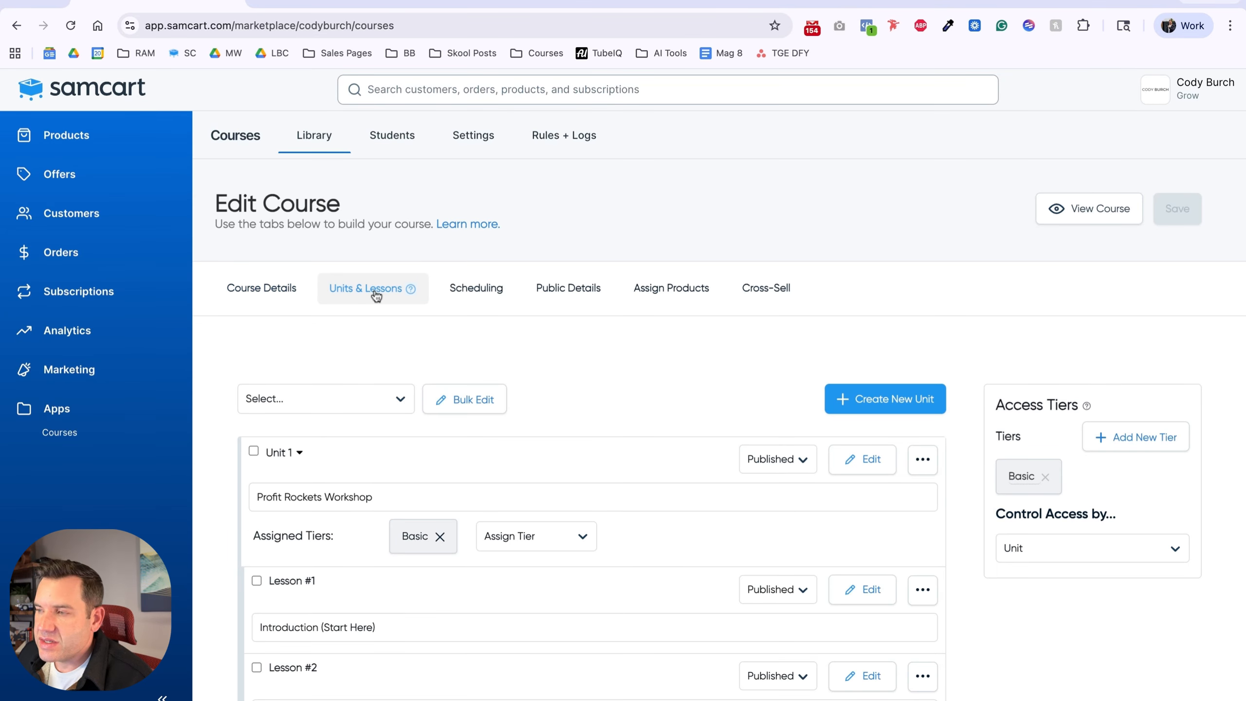
click(461, 289)
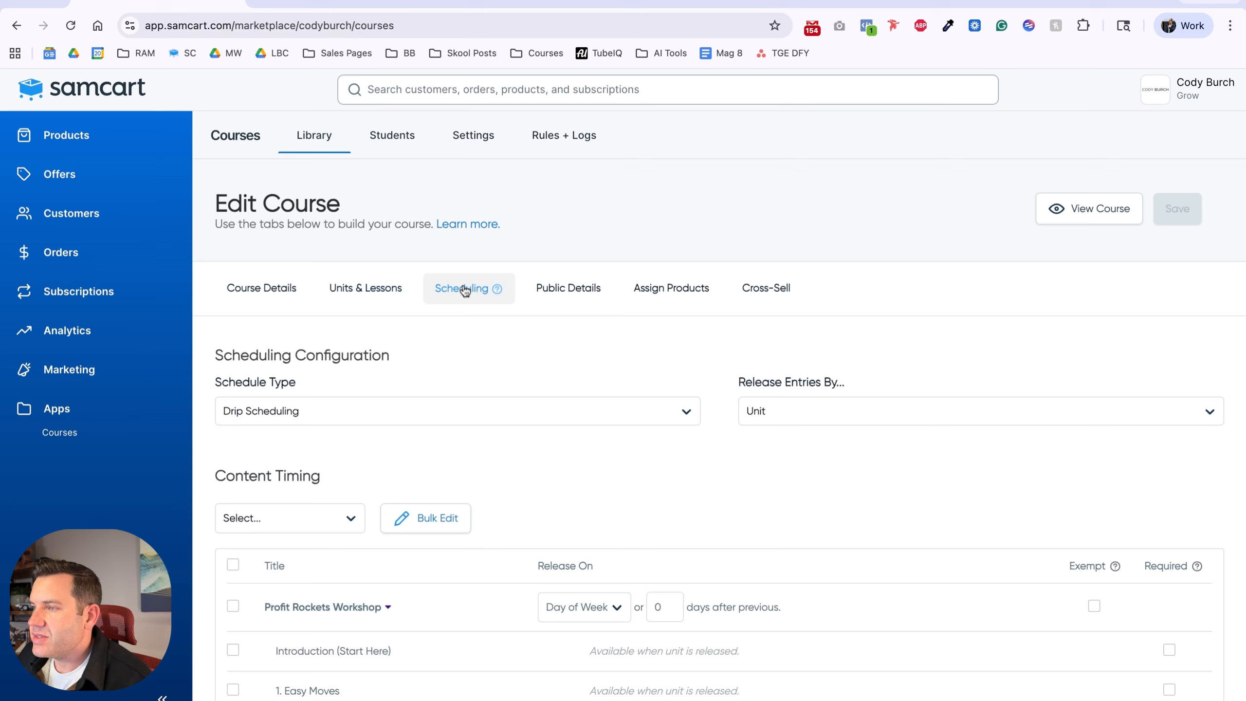
click(336, 410)
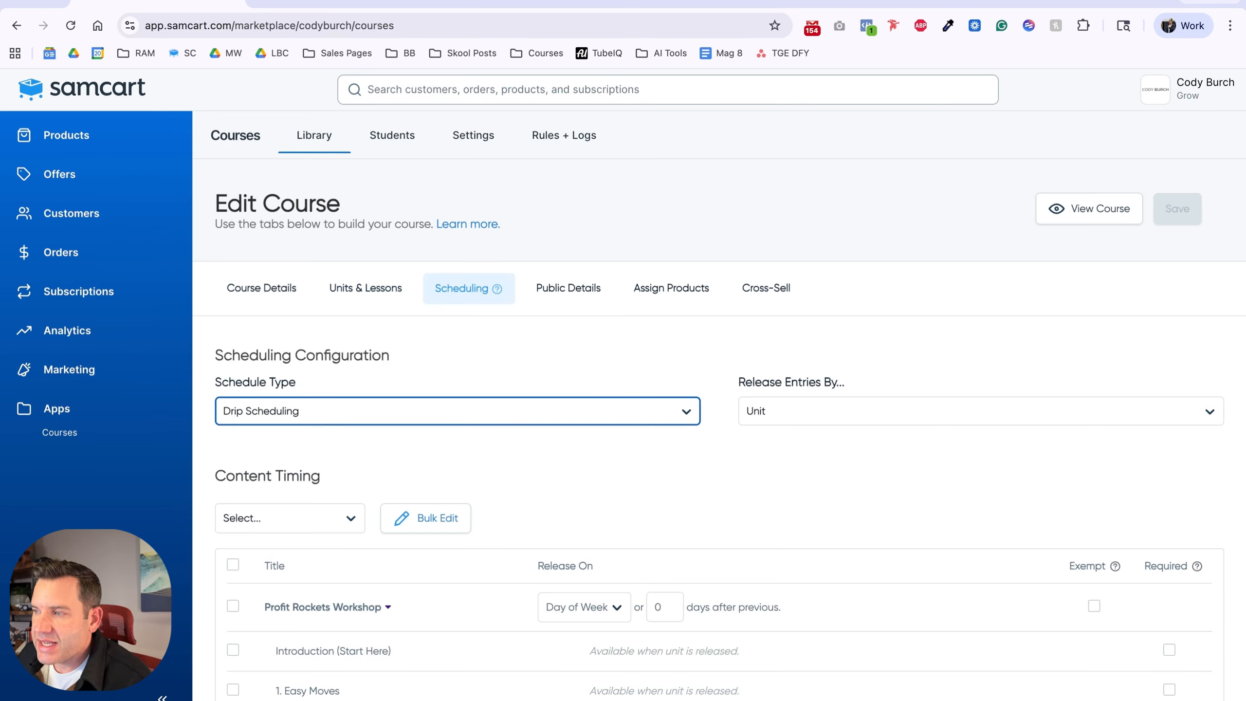
click(458, 454)
scroll(486, 451, down, 3)
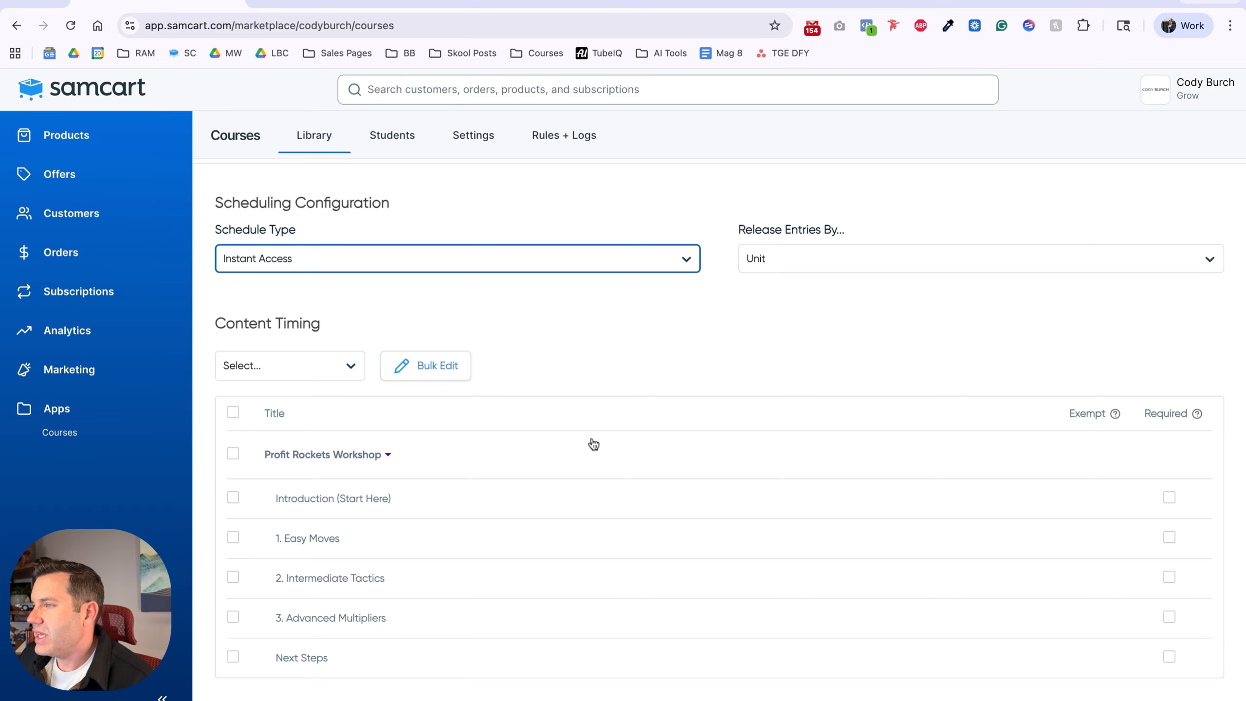
scroll(598, 426, up, 3)
click(634, 434)
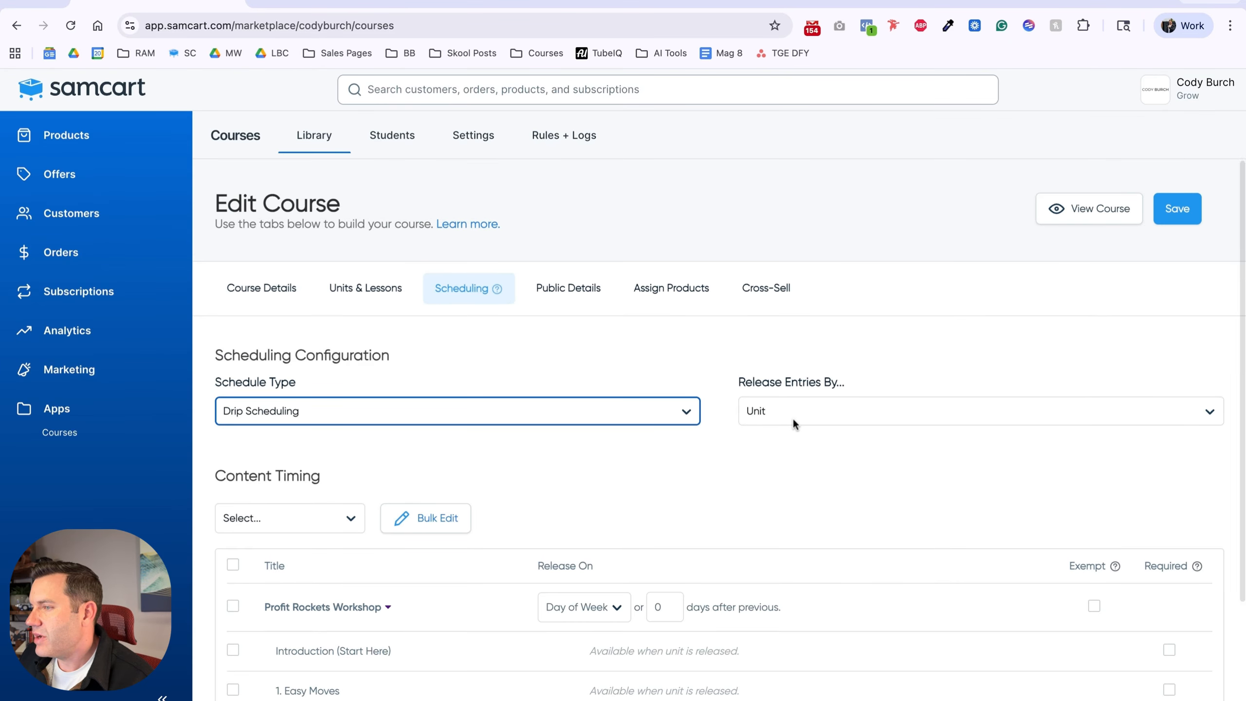
click(823, 432)
click(666, 407)
click(615, 375)
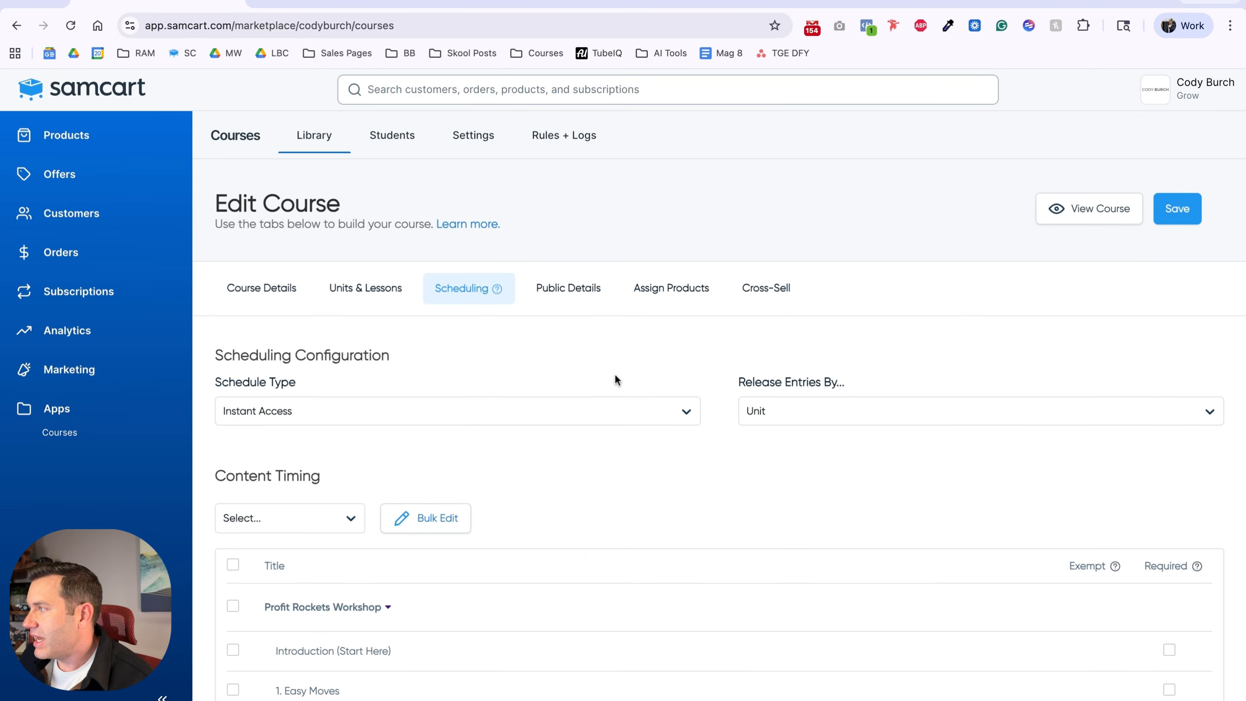
click(1177, 209)
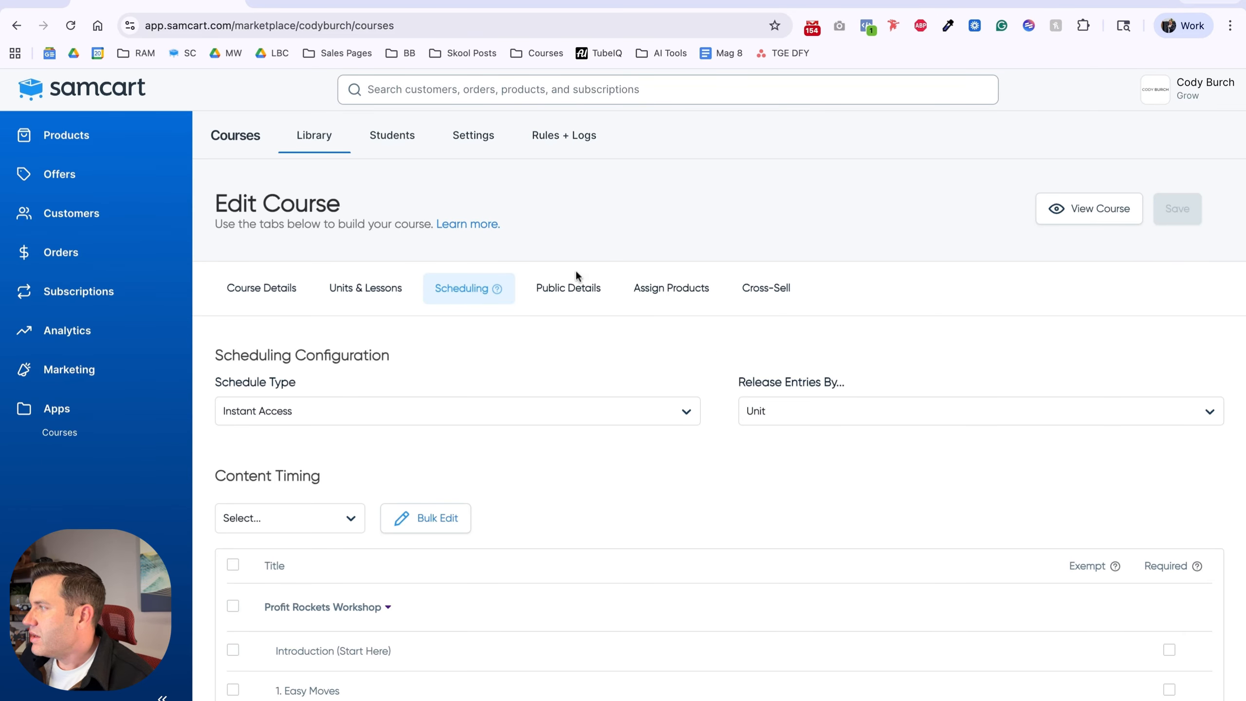
Copy the Profit Rockets Workshop checkout page's address and enter it as the purchase button URL in the course's public details.
click(575, 299)
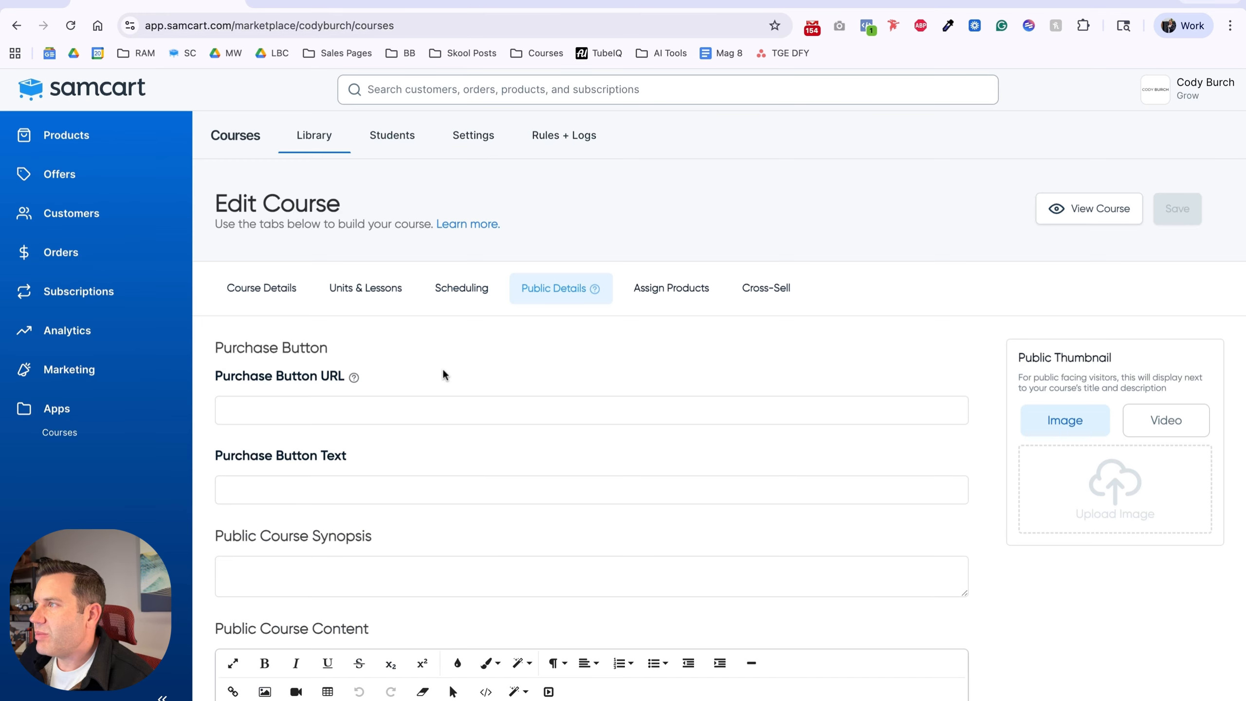
click(663, 7)
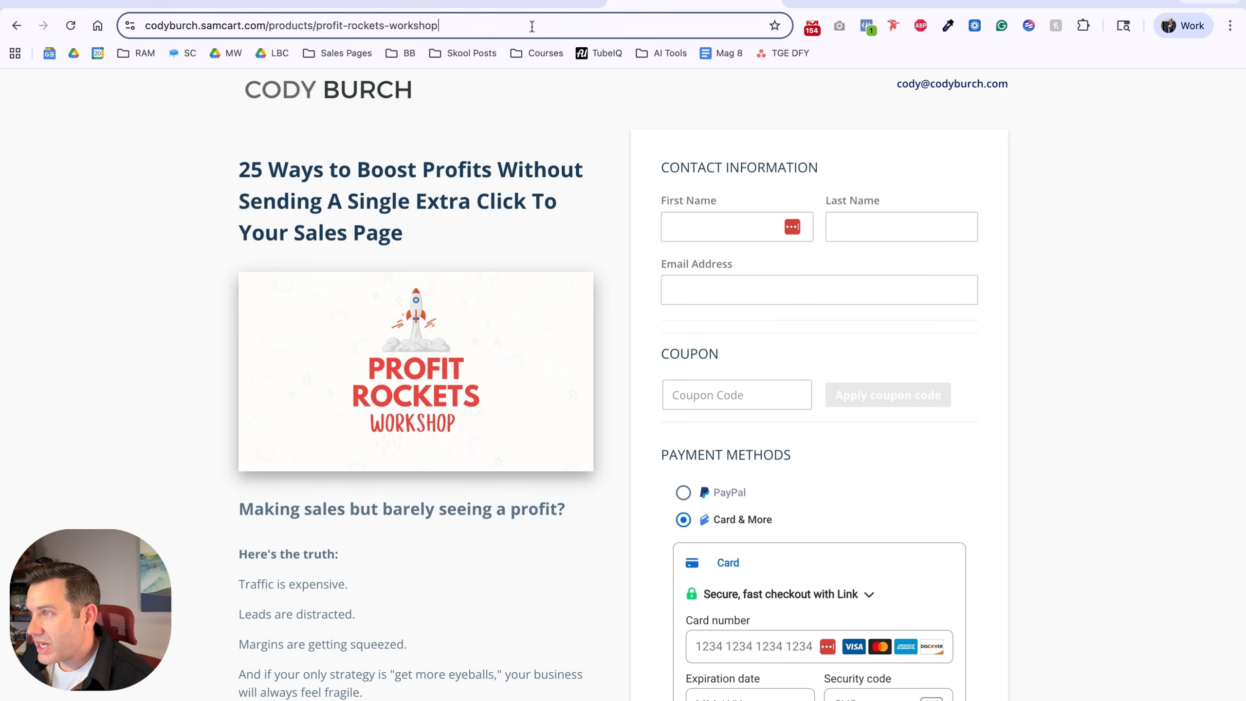
click(532, 27)
key(super+c)
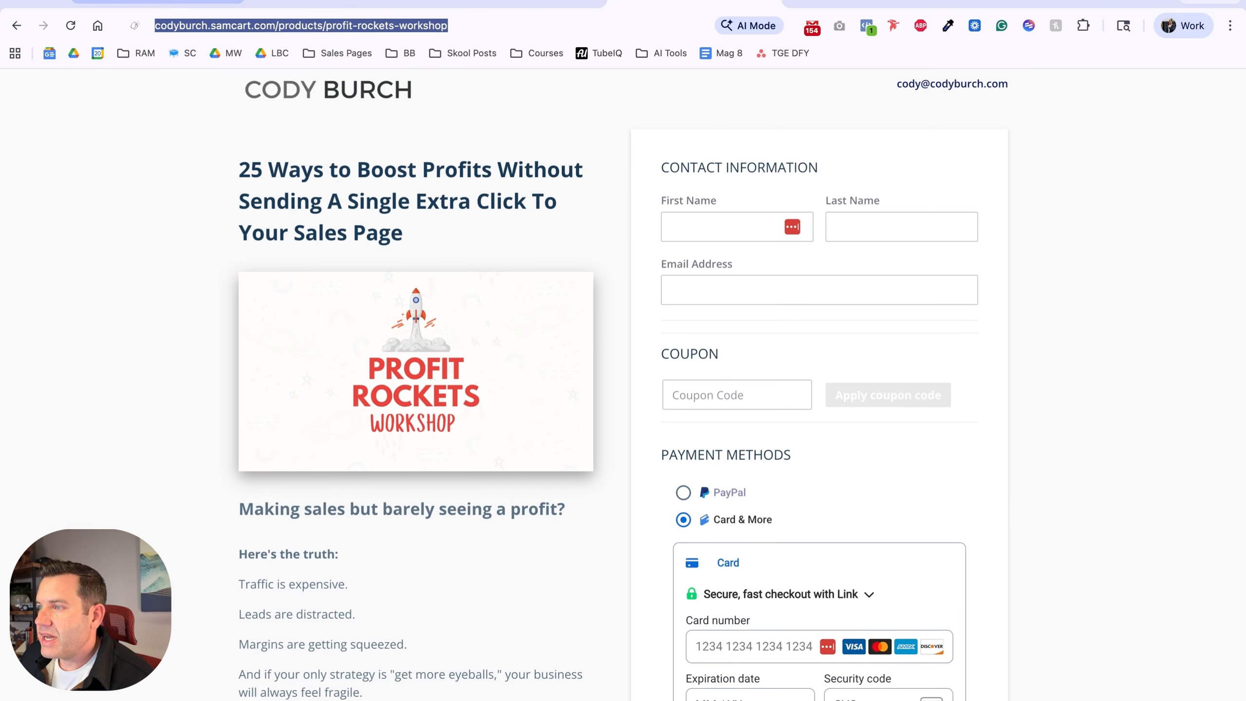
click(157, 6)
click(278, 407)
key(super+v)
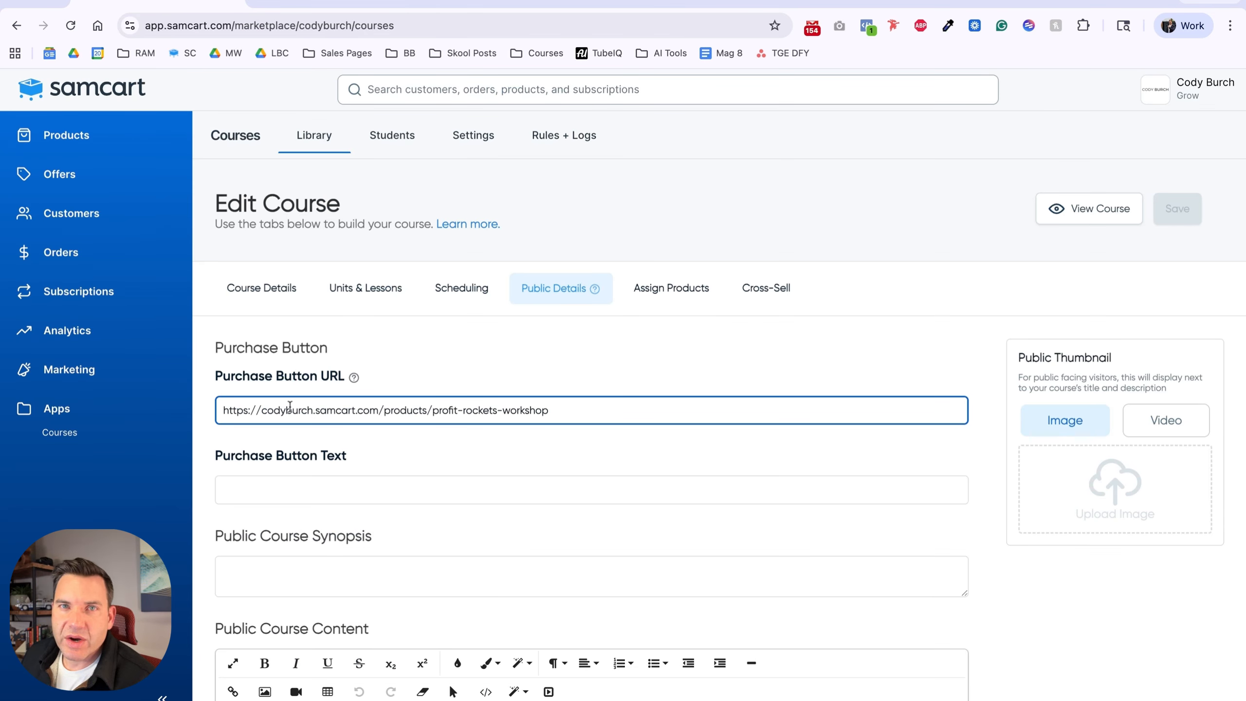
Set the purchase button text in the course's public details to "Enroll Now".
scroll(294, 409, down, 2)
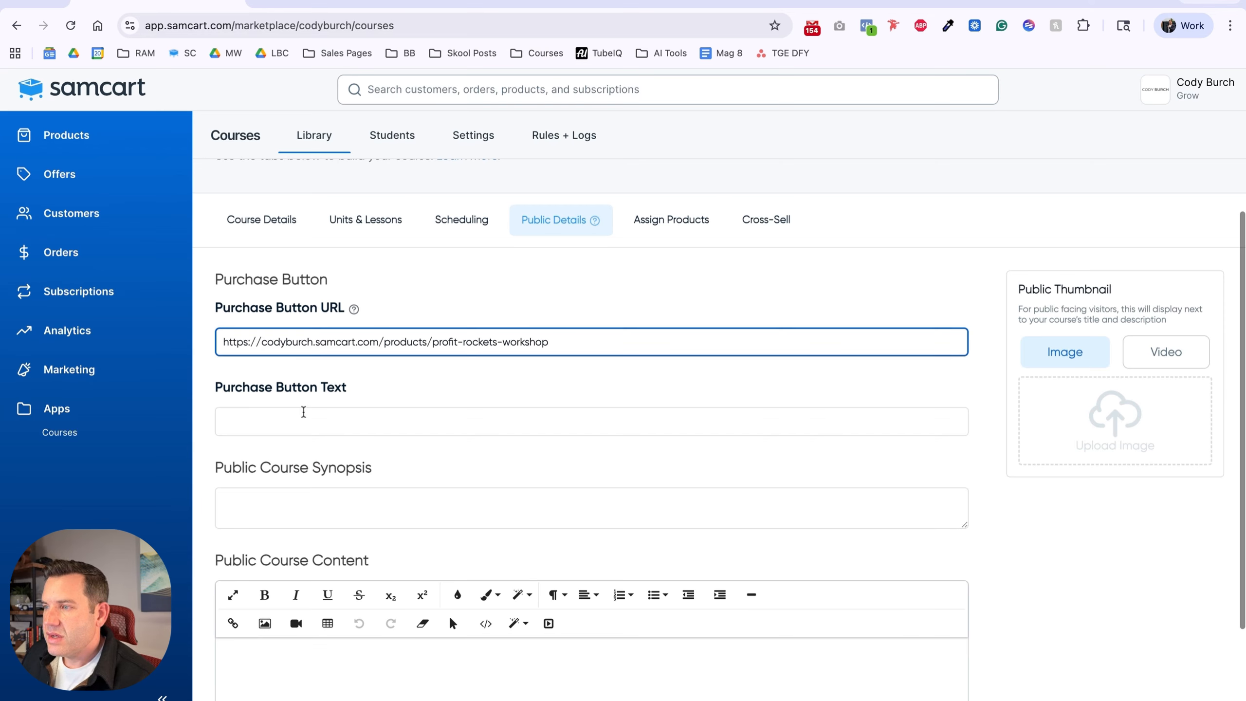
click(301, 414)
text(Enroll)
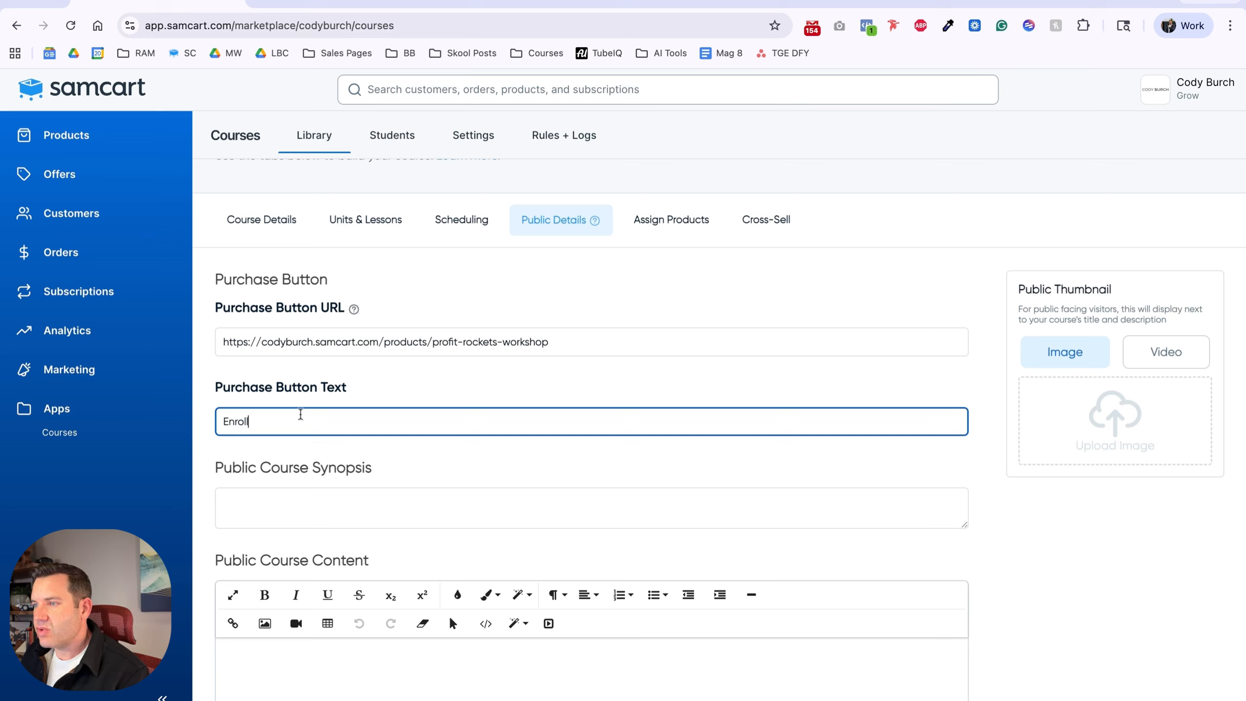
text( Now)
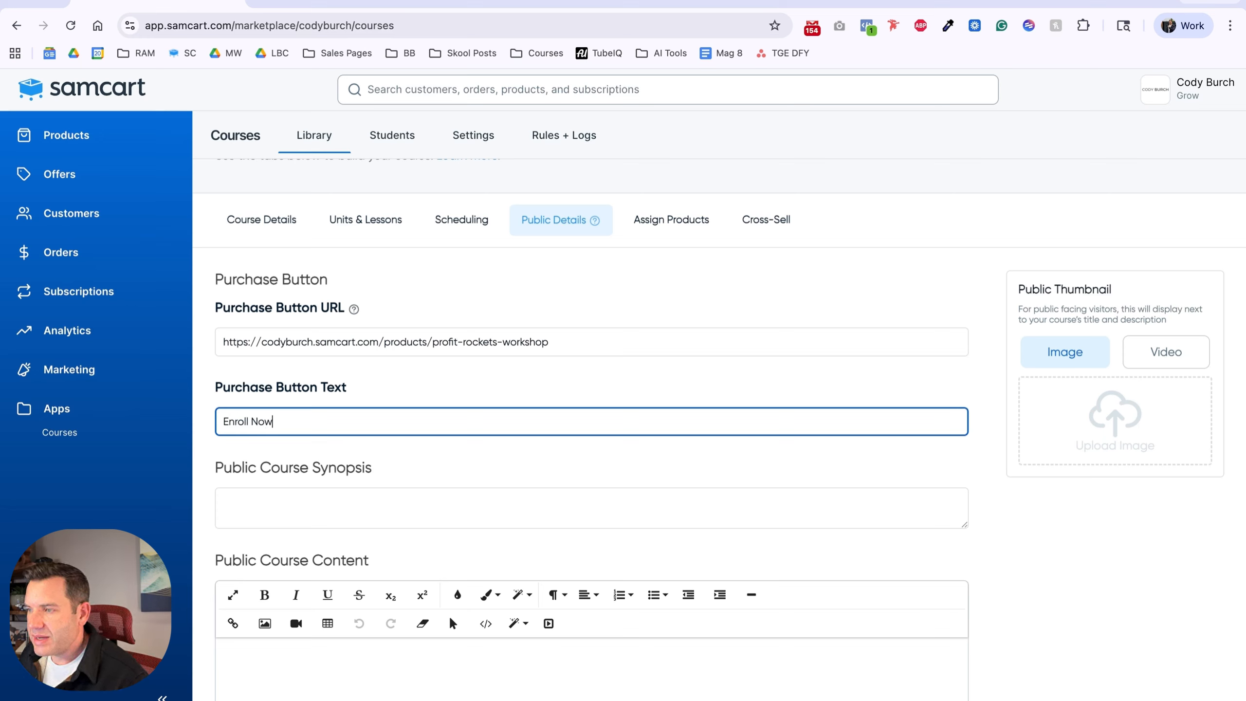
Enter "Make more money from the customers you've already got." as the public course synopsis.
click(308, 499)
text(Mak)
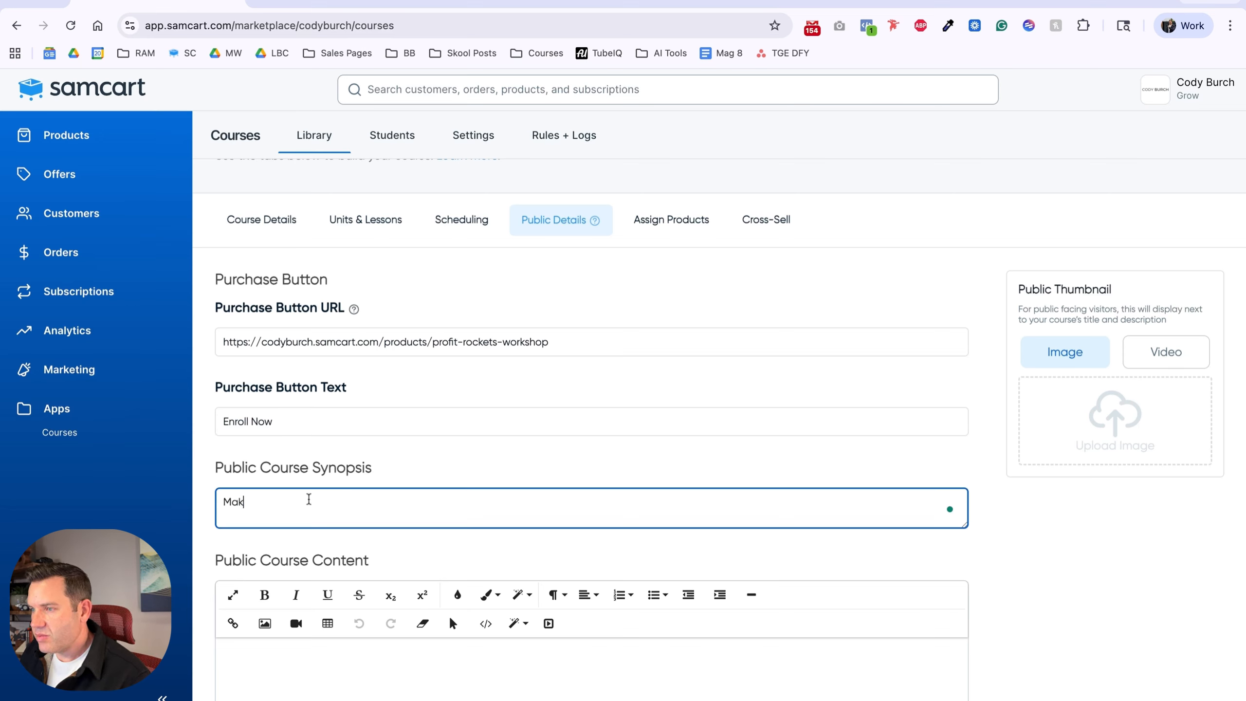
text(e more money from the cust)
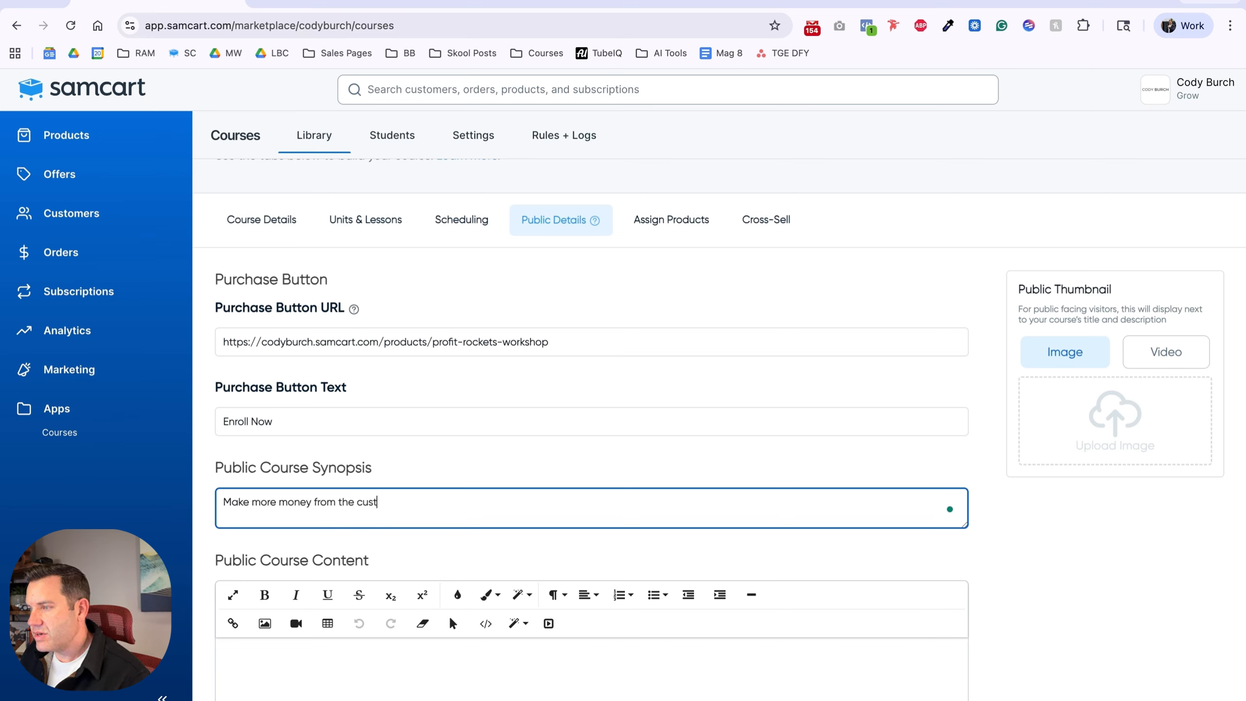
text(omers you've already got.)
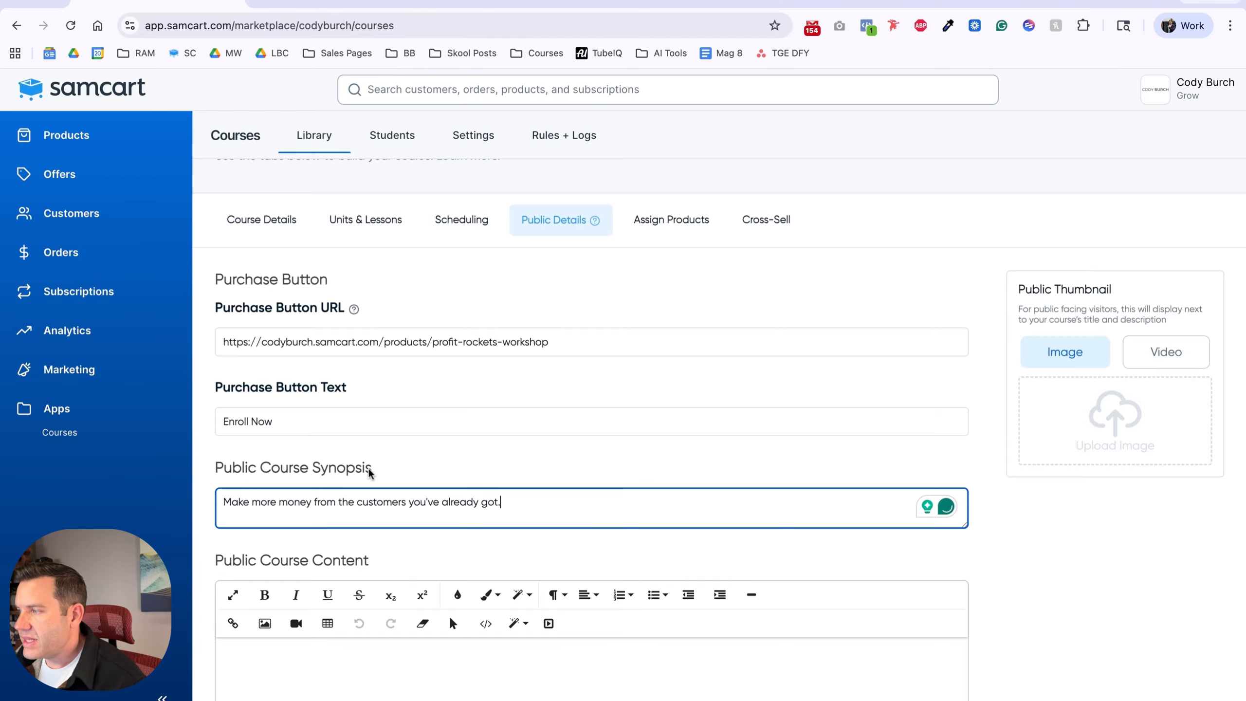
click(369, 472)
Set the Profit Rockets Workshop image from the media library as the public thumbnail and save the course.
scroll(693, 453, down, 3)
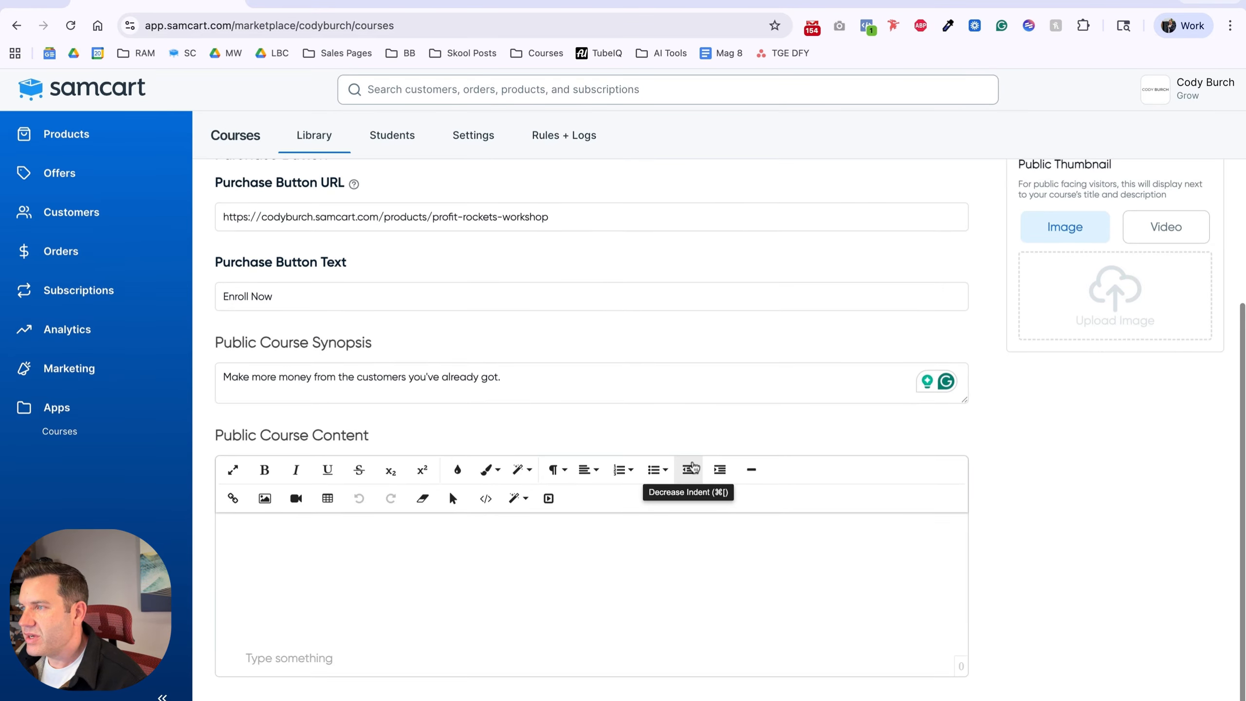
scroll(692, 467, up, 4)
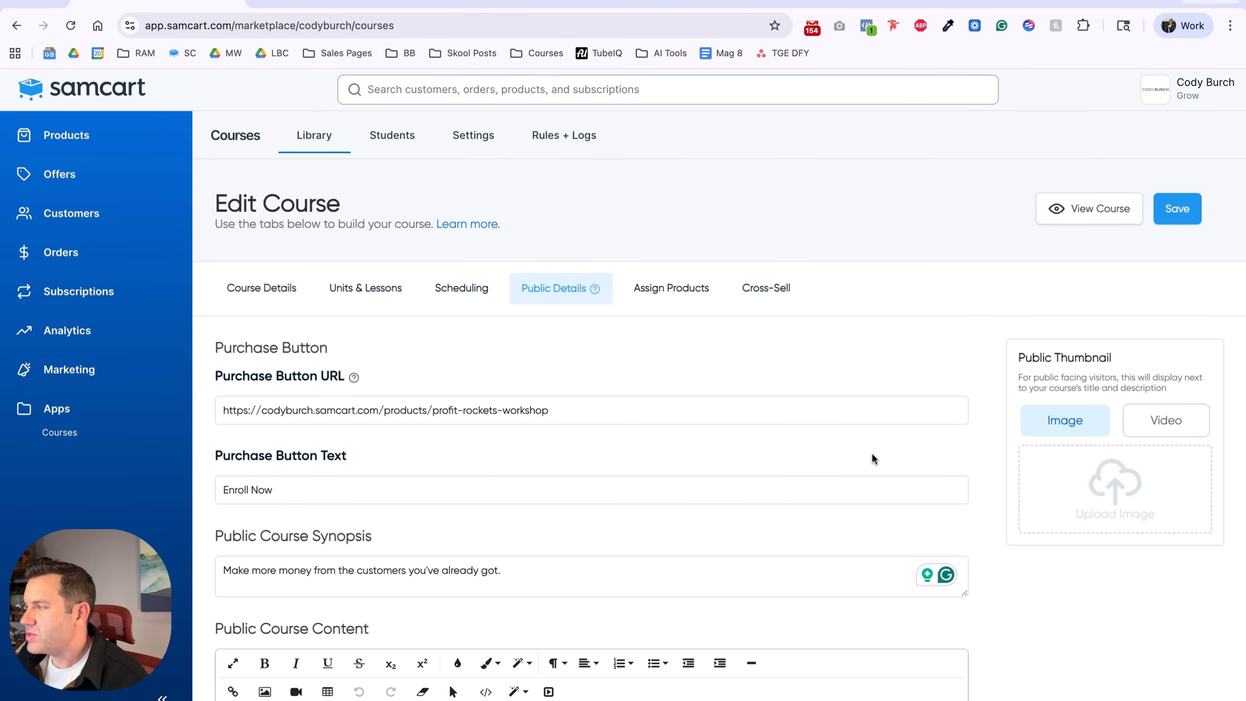
click(1073, 491)
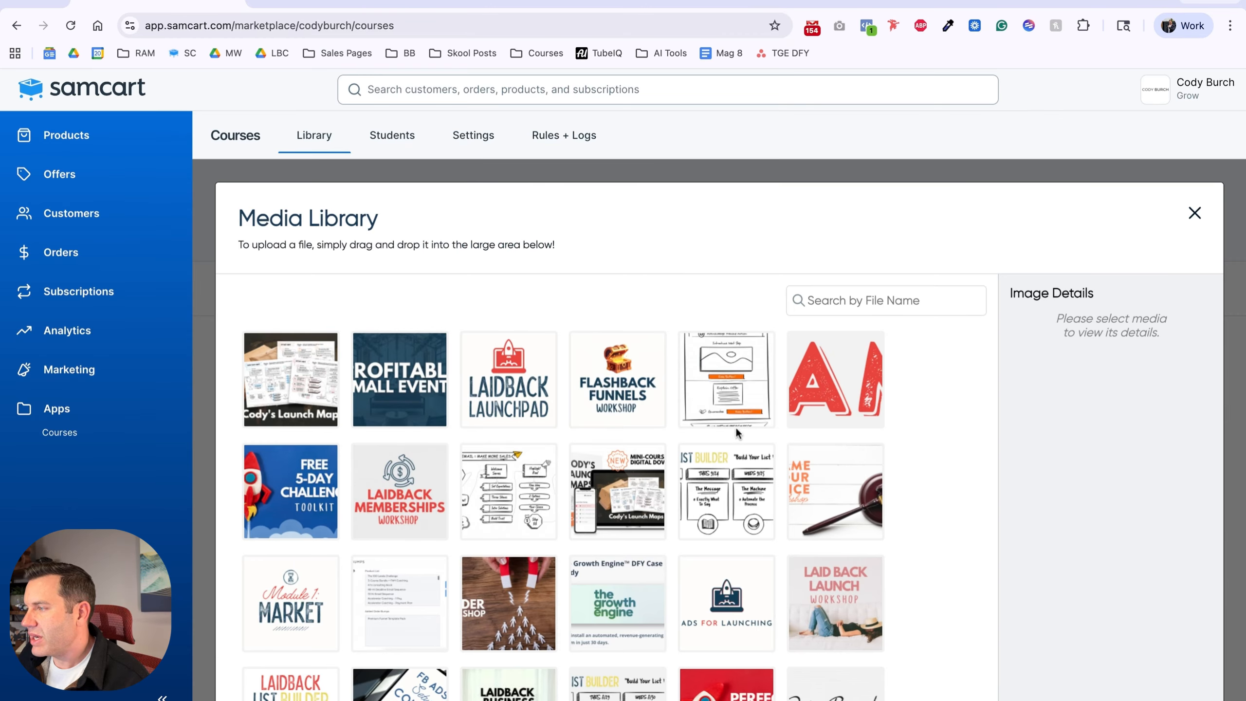
scroll(615, 426, down, 10)
scroll(615, 427, down, 5)
scroll(618, 440, down, 1)
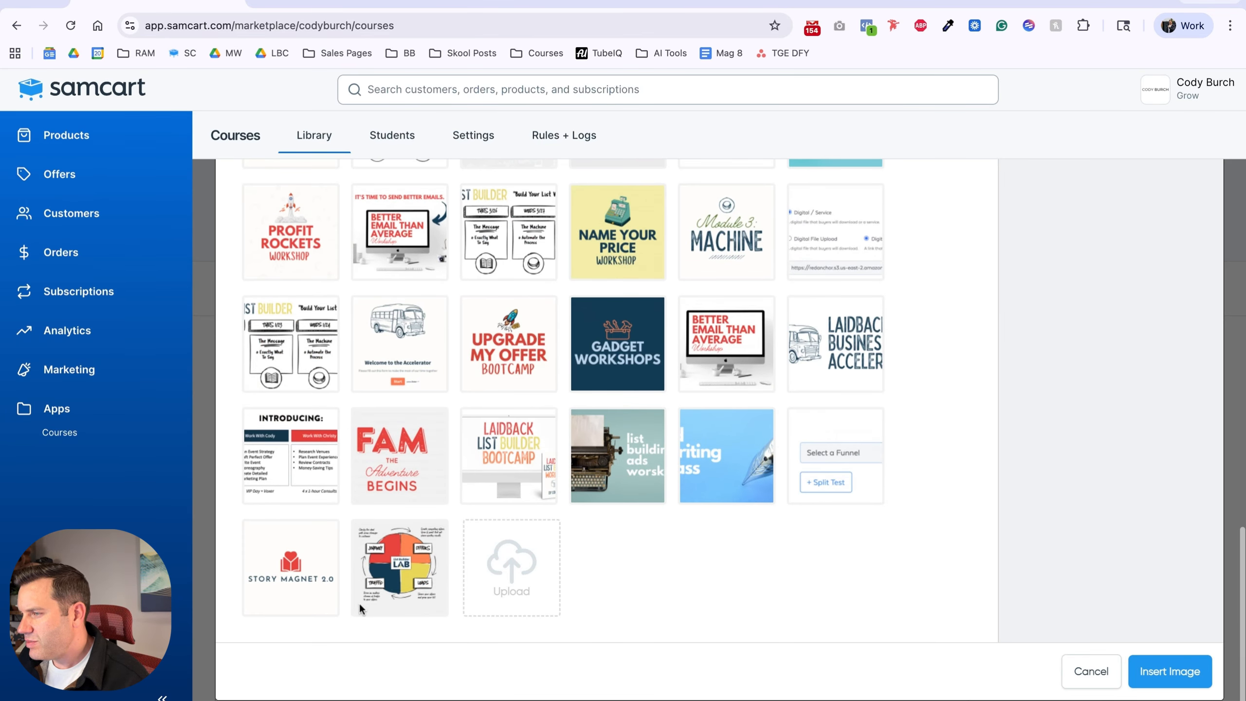
scroll(299, 548, up, 5)
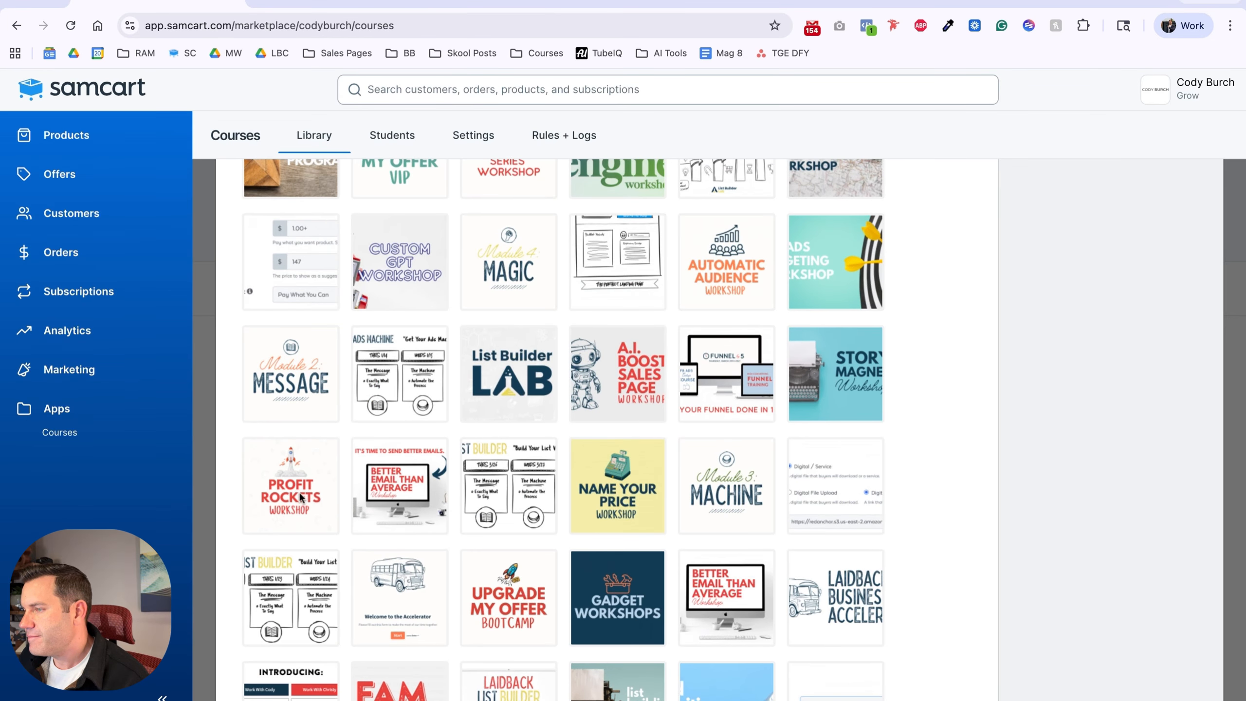
click(299, 506)
scroll(780, 504, down, 5)
click(1159, 677)
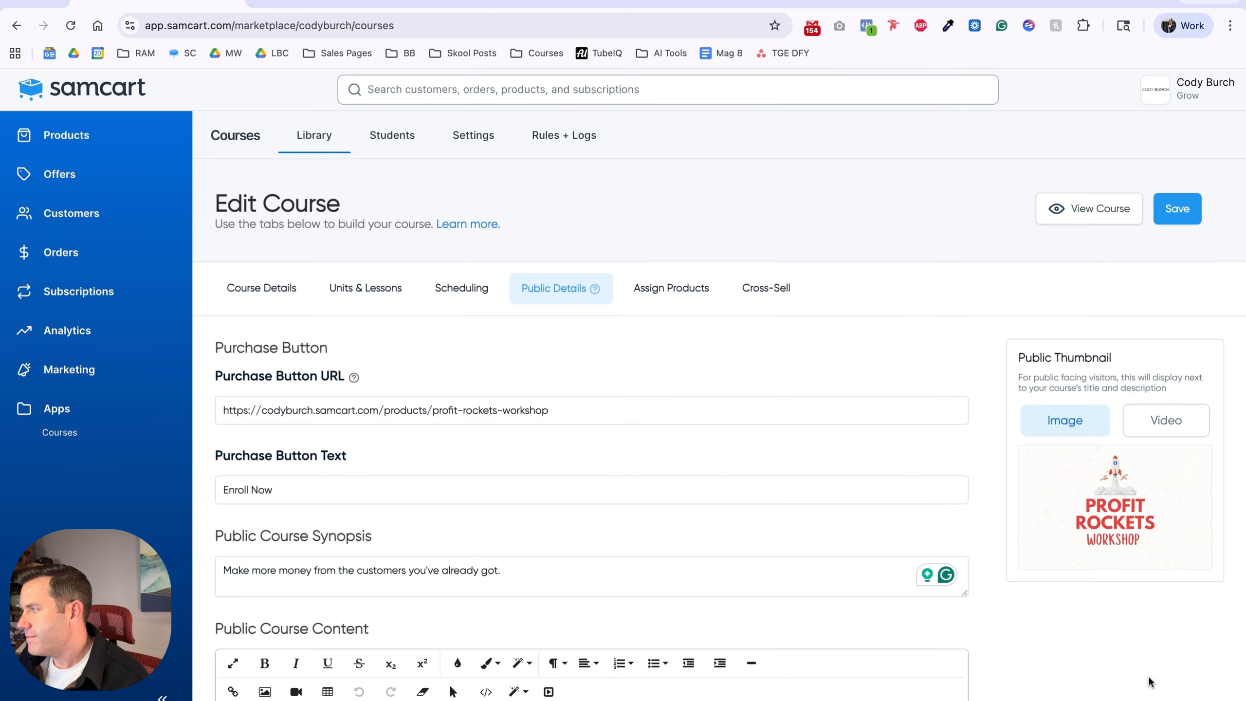
click(1173, 210)
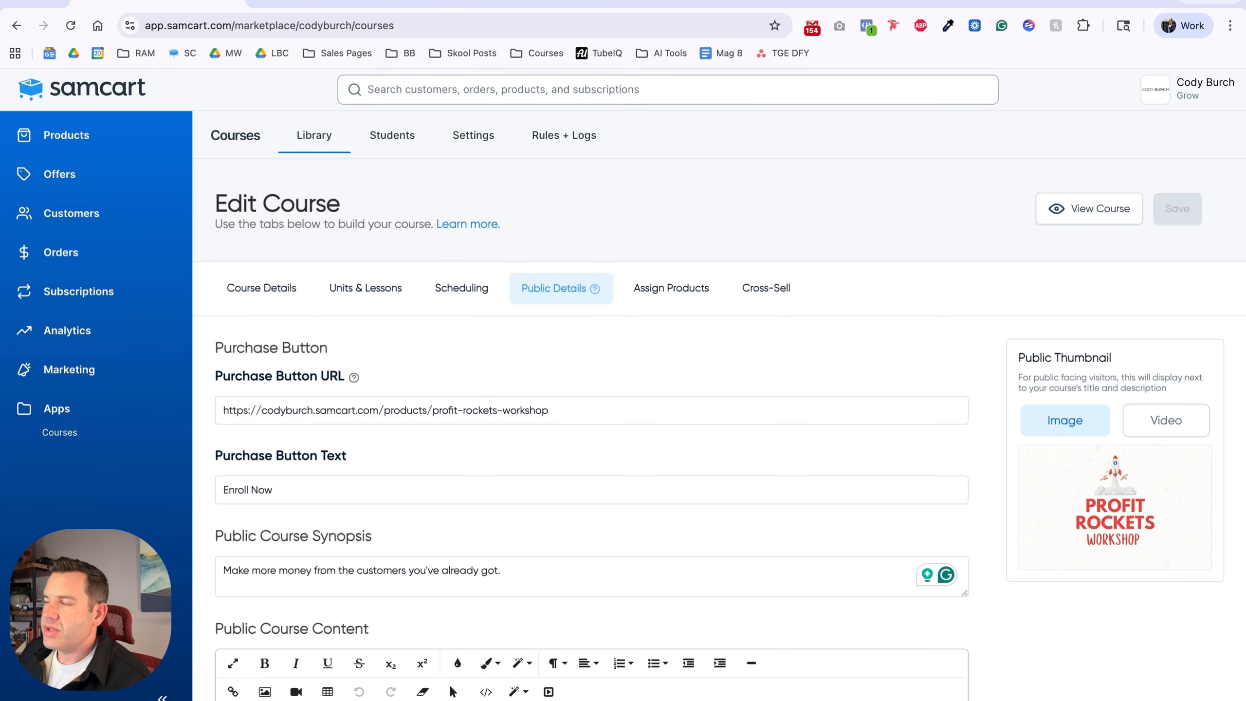
Assign the Profit Rockets Workshop product to the course's Basic Tier and save the assignment.
click(684, 293)
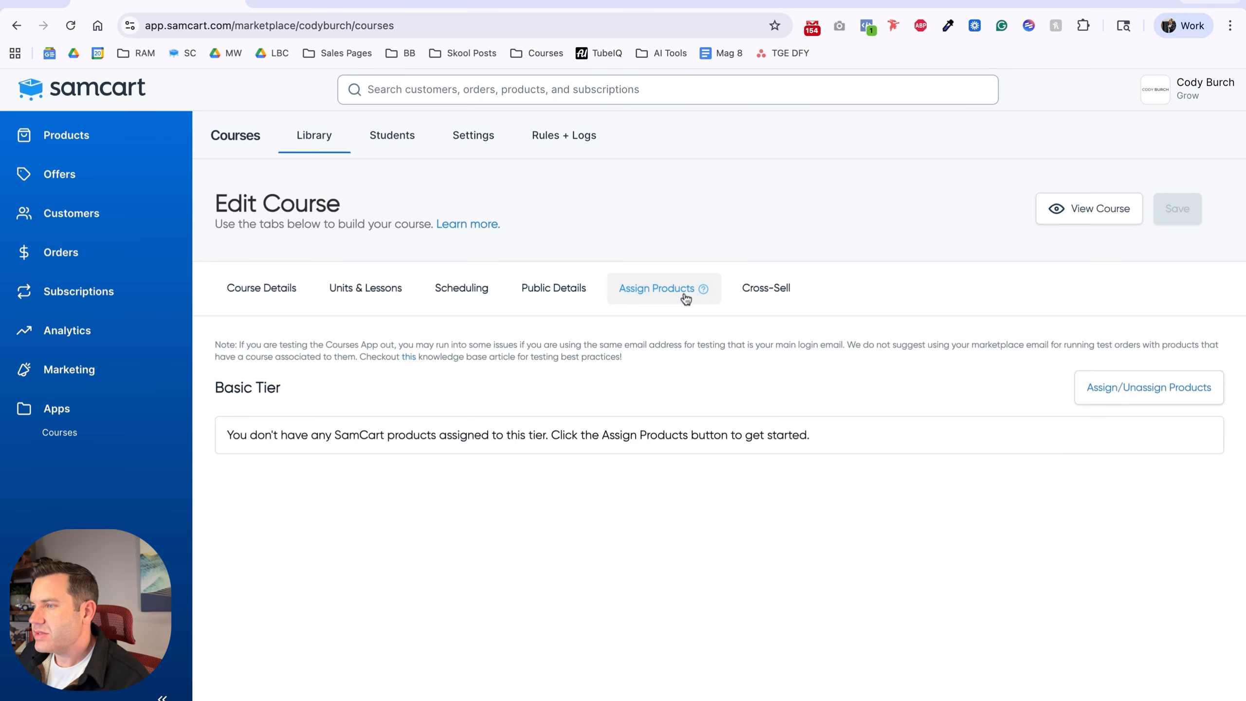
drag(266, 436, 545, 435)
click(573, 485)
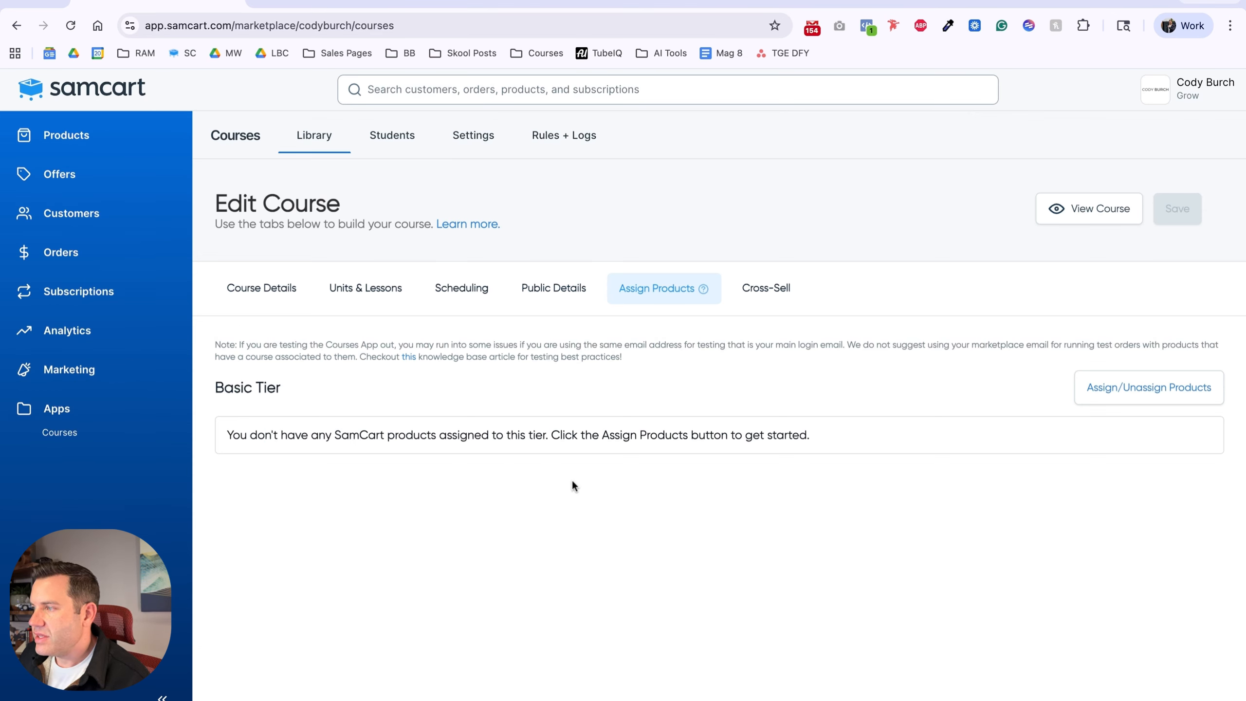
click(1098, 390)
click(597, 405)
text(profit)
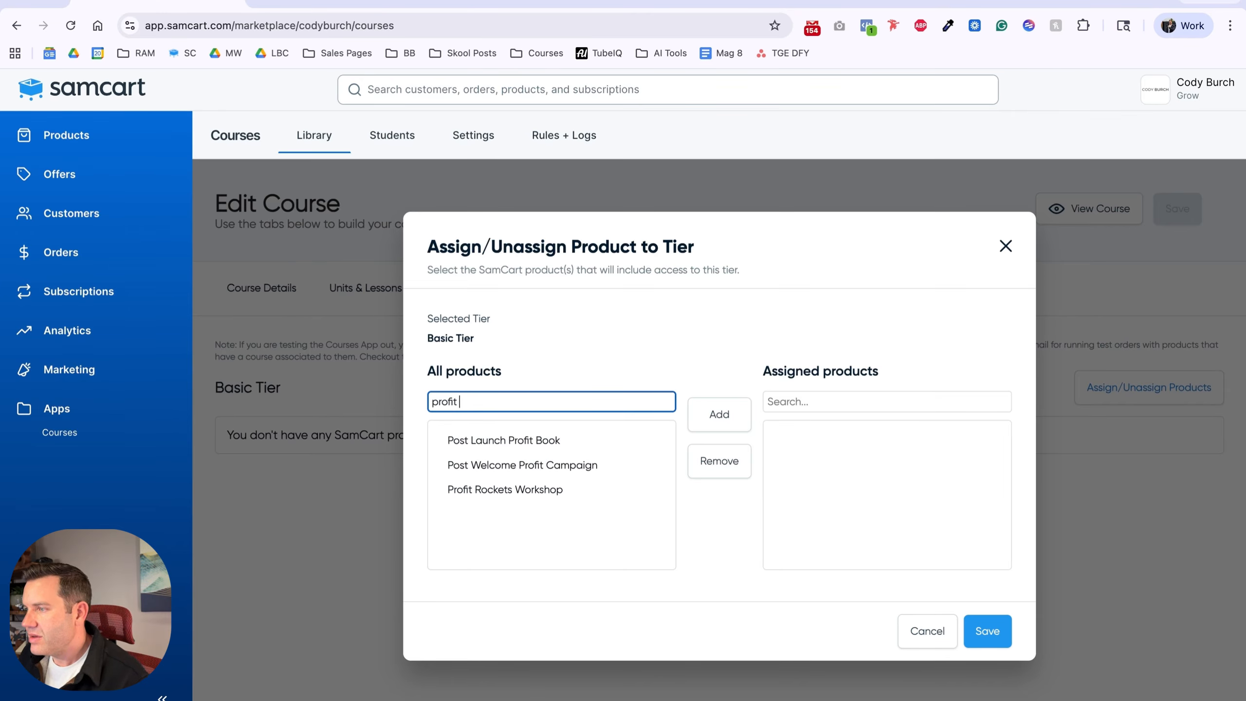
click(603, 489)
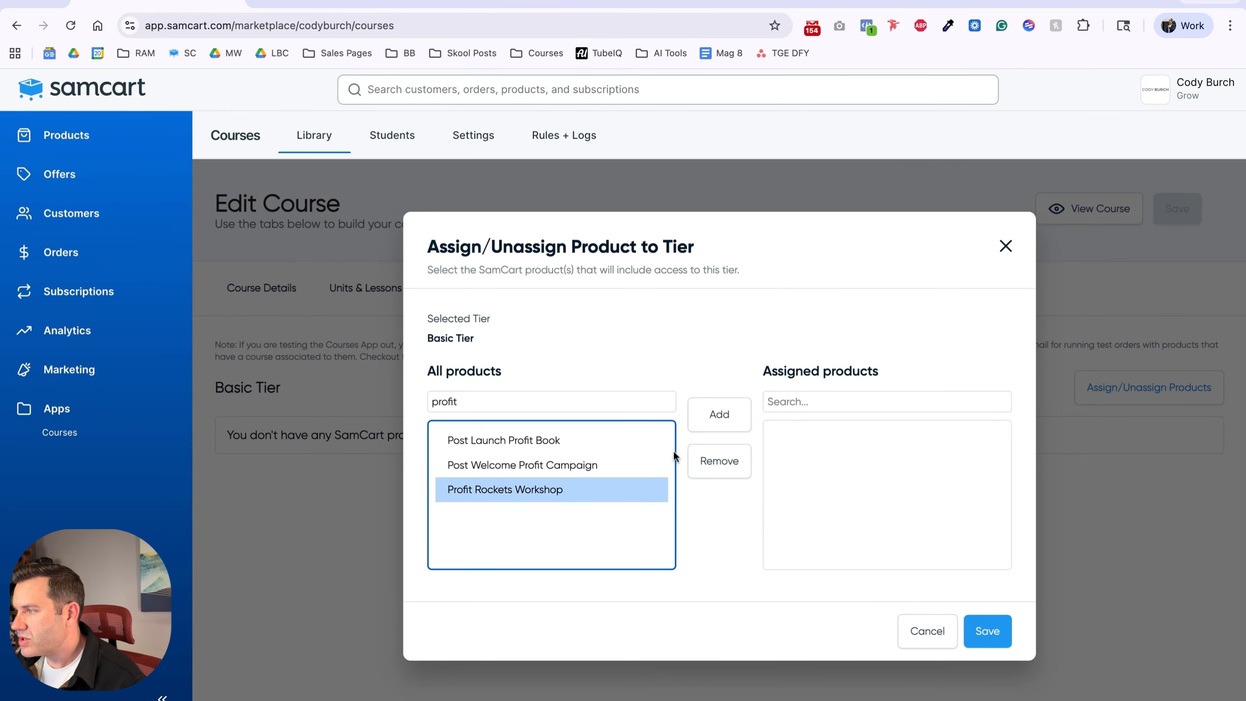
click(716, 415)
click(955, 633)
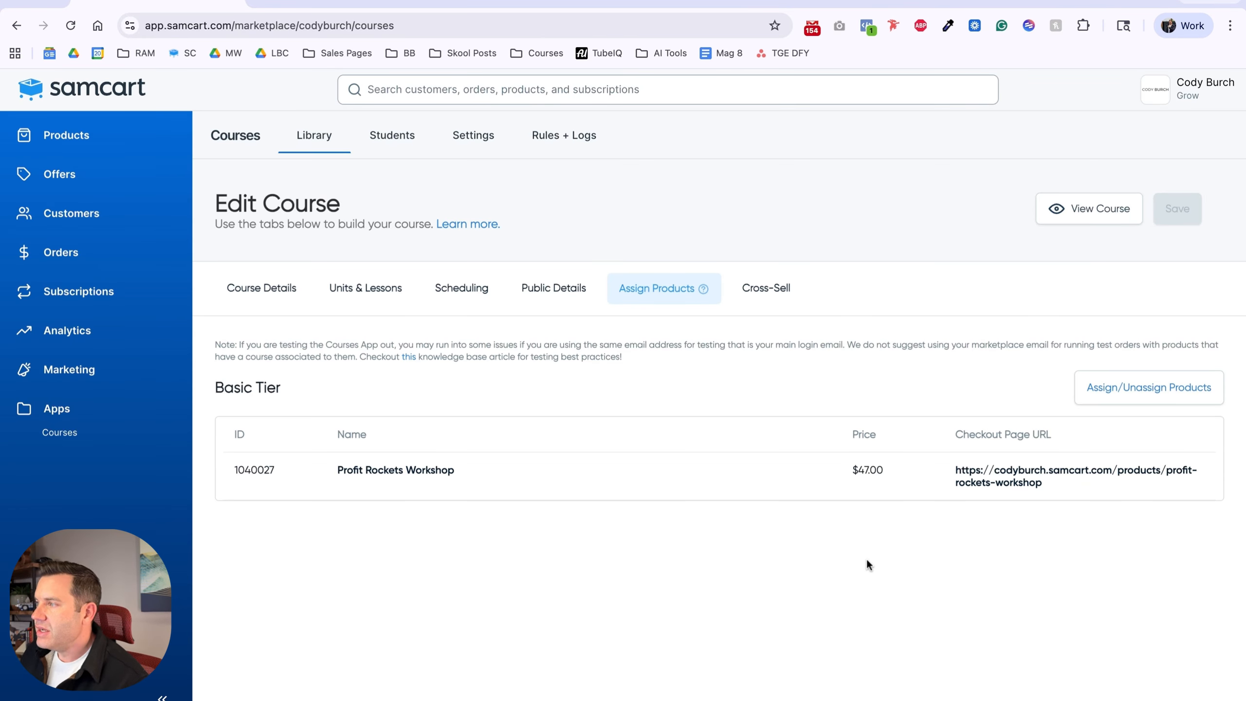
Add a course cross-sell for the product "Cody In Your Corner - Founder's Round" and make it active.
click(774, 297)
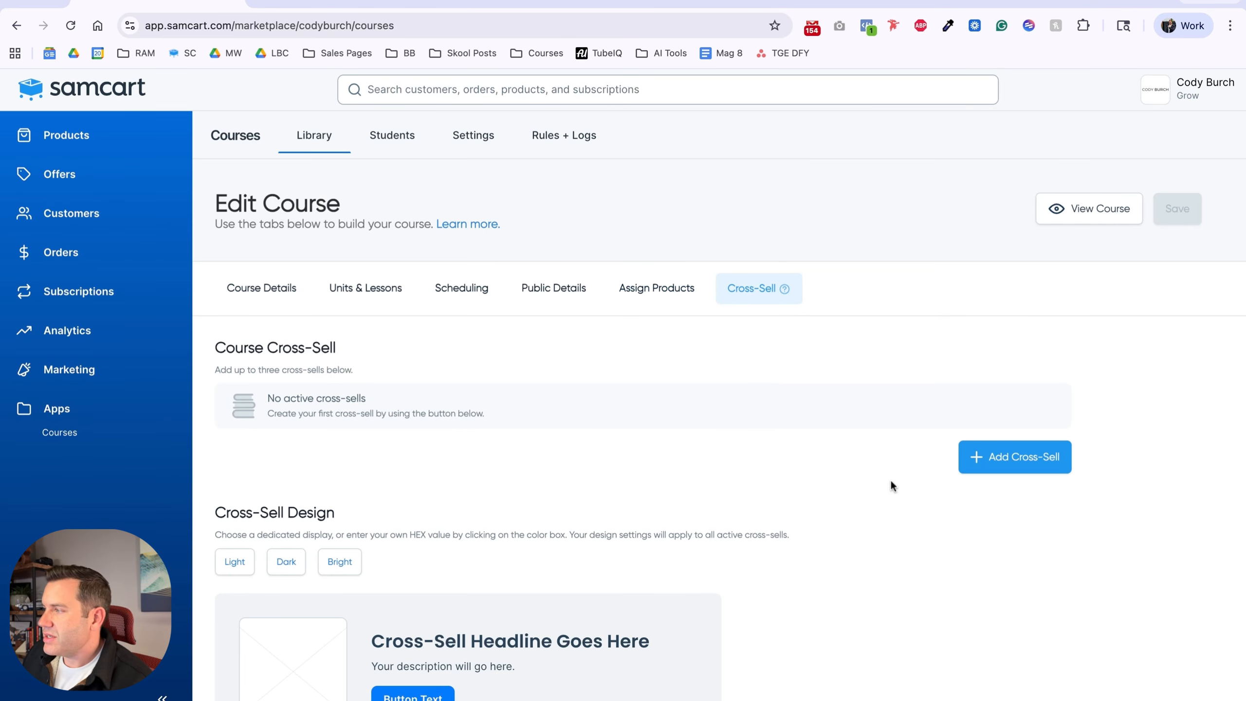
click(1054, 456)
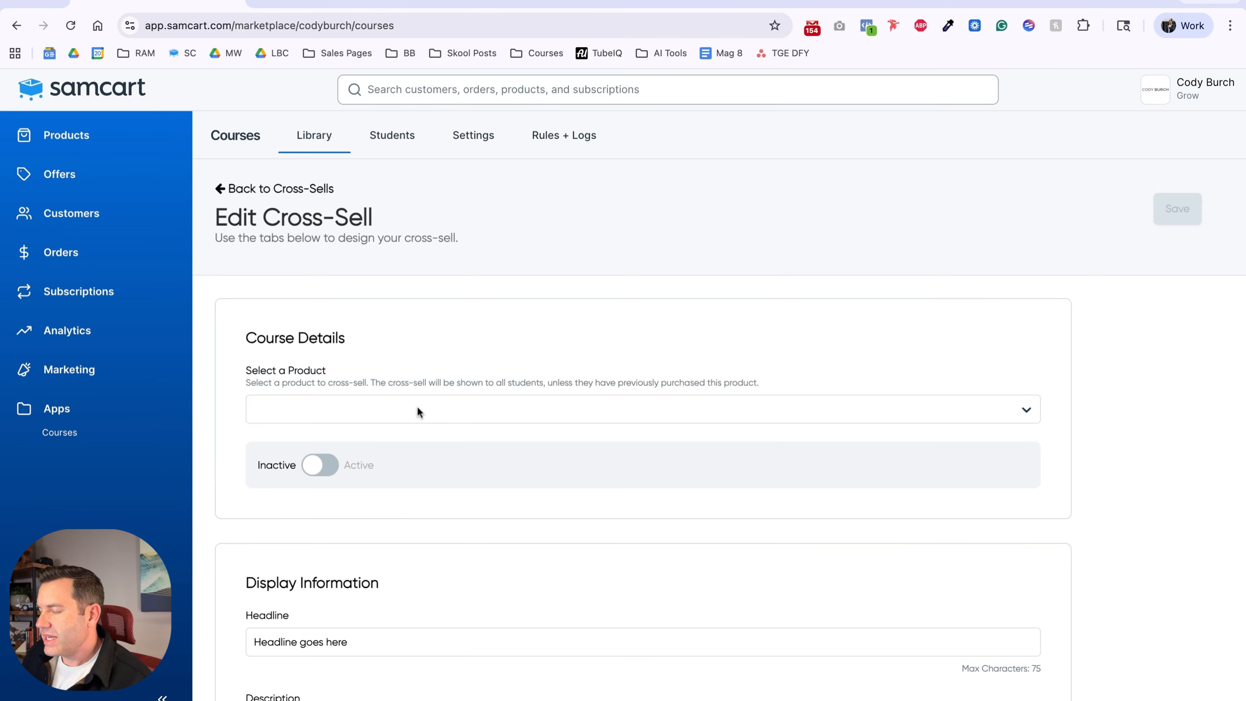
click(418, 409)
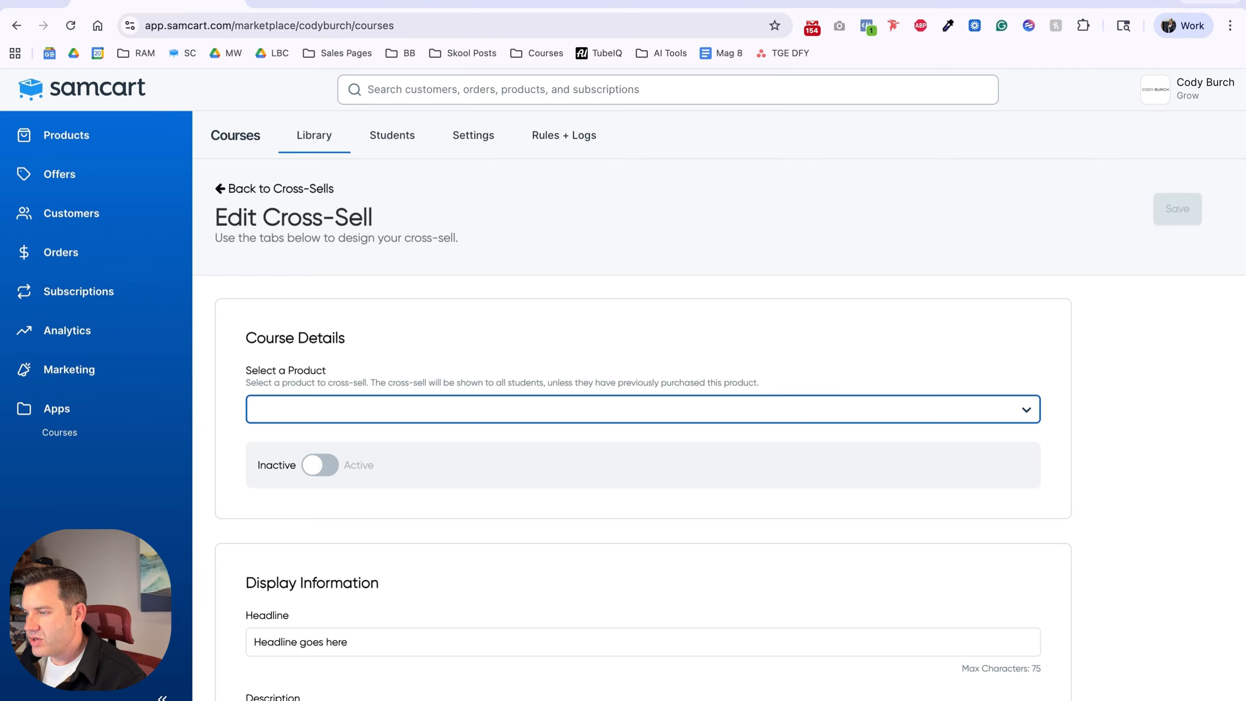
click(318, 461)
click(317, 466)
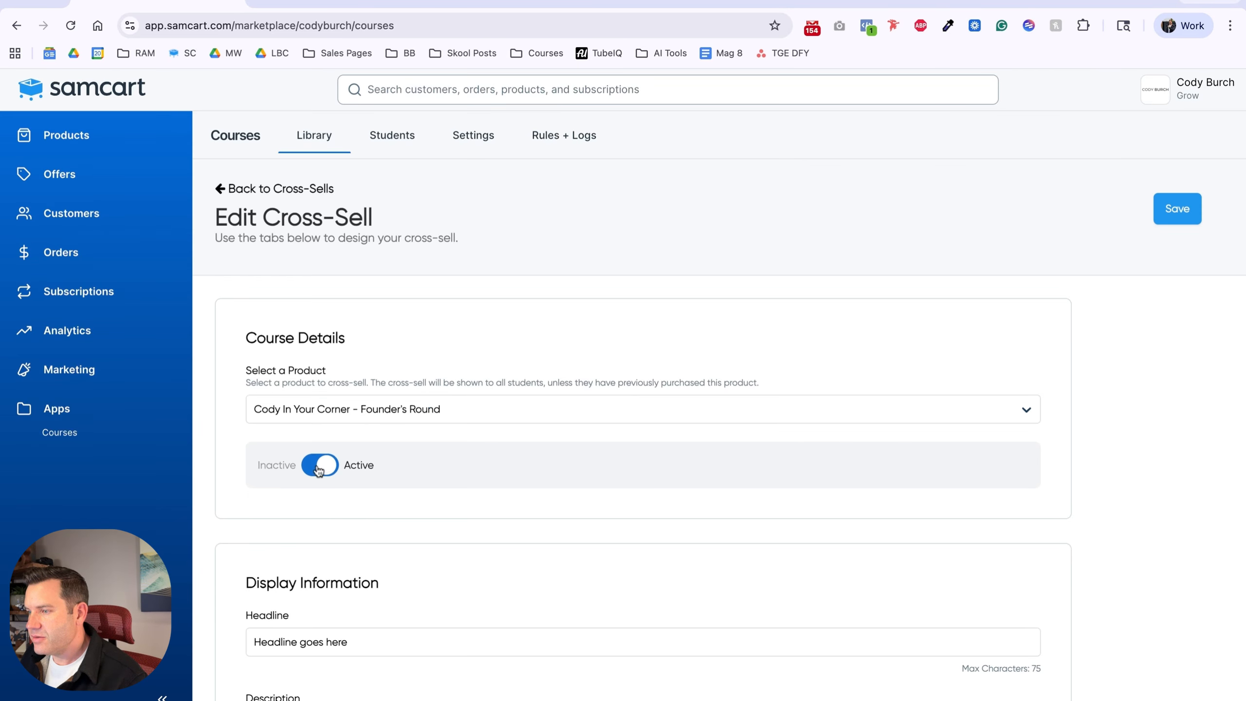
Set the cross-sell's headline to "Join the Founders Round of Cody In Your Corner".
scroll(317, 465, down, 4)
click(316, 451)
key(super+a)
text(Join t)
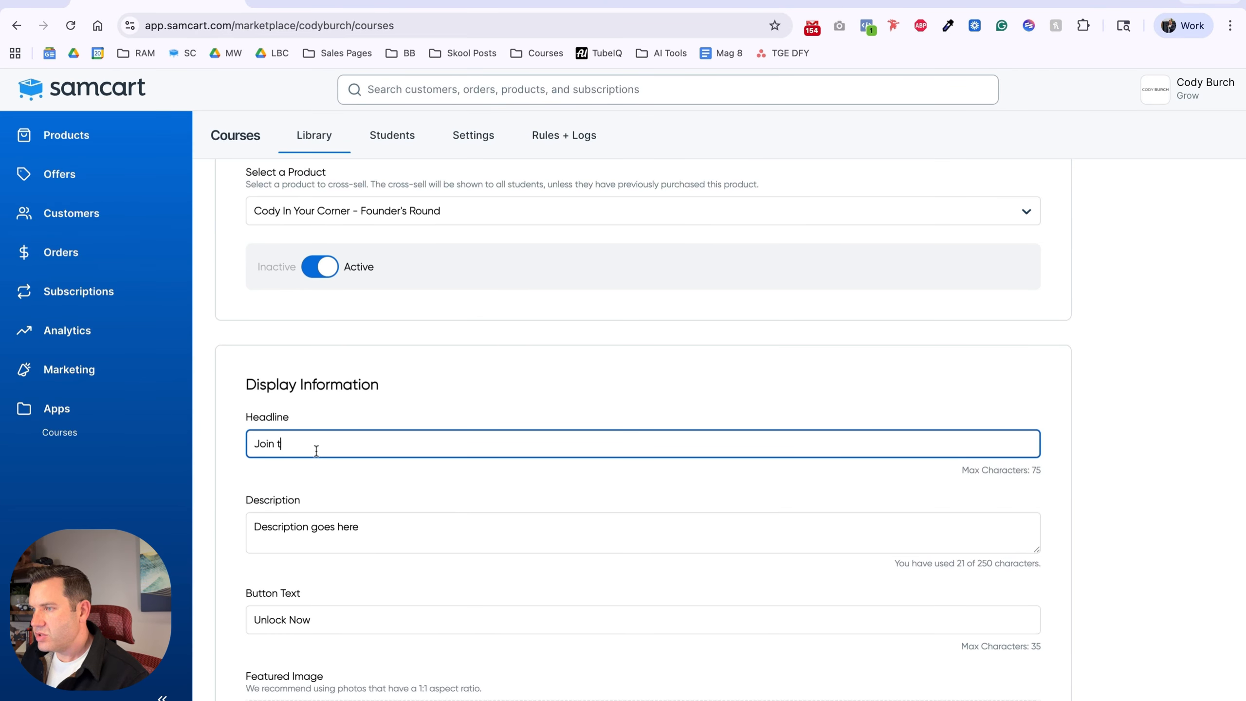
text(he Founders Round of Cod)
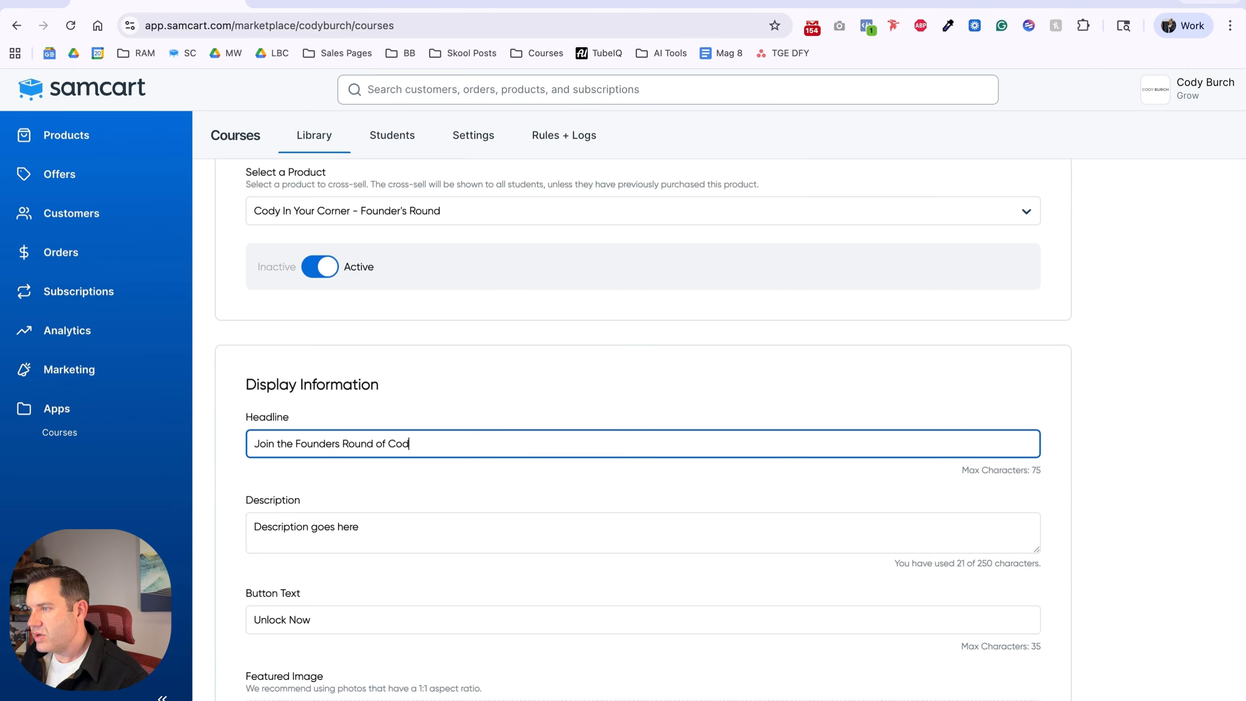
text(y In Your Corner)
Replace the cross-sell's placeholder description with the copied text introducing the Founder's Round offer.
key(Tab)
scroll(374, 481, down, 3)
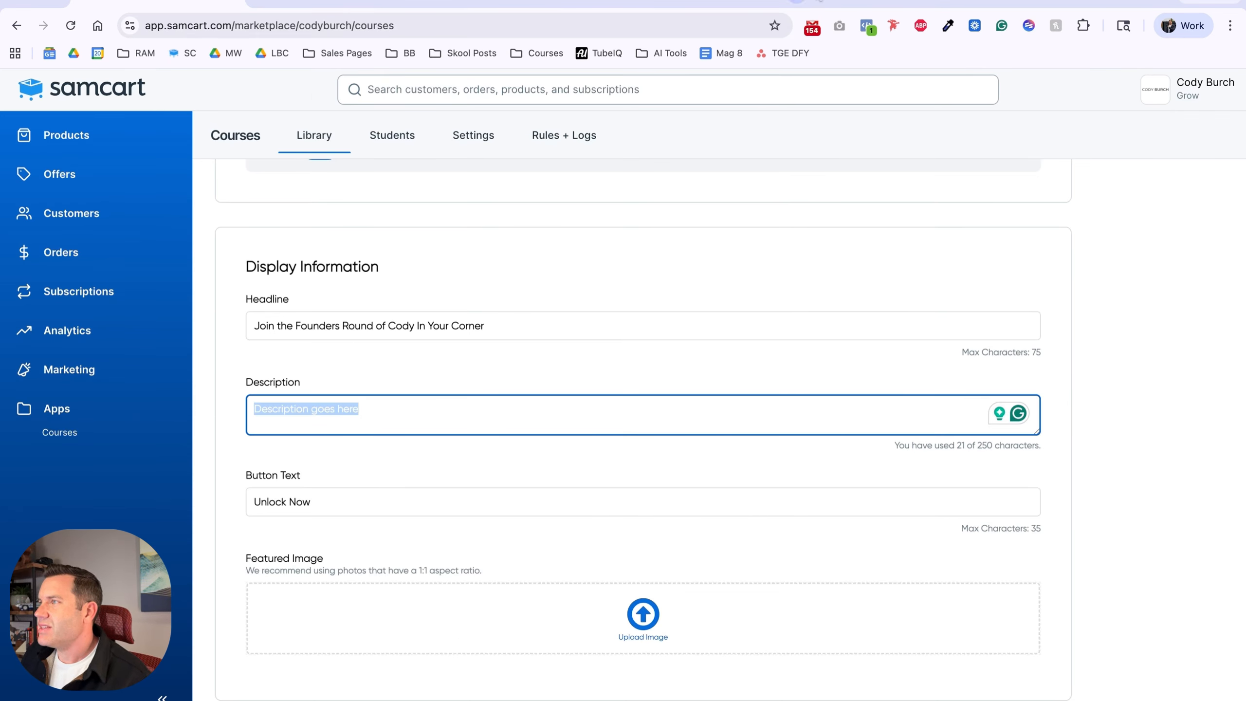
key(super+v)
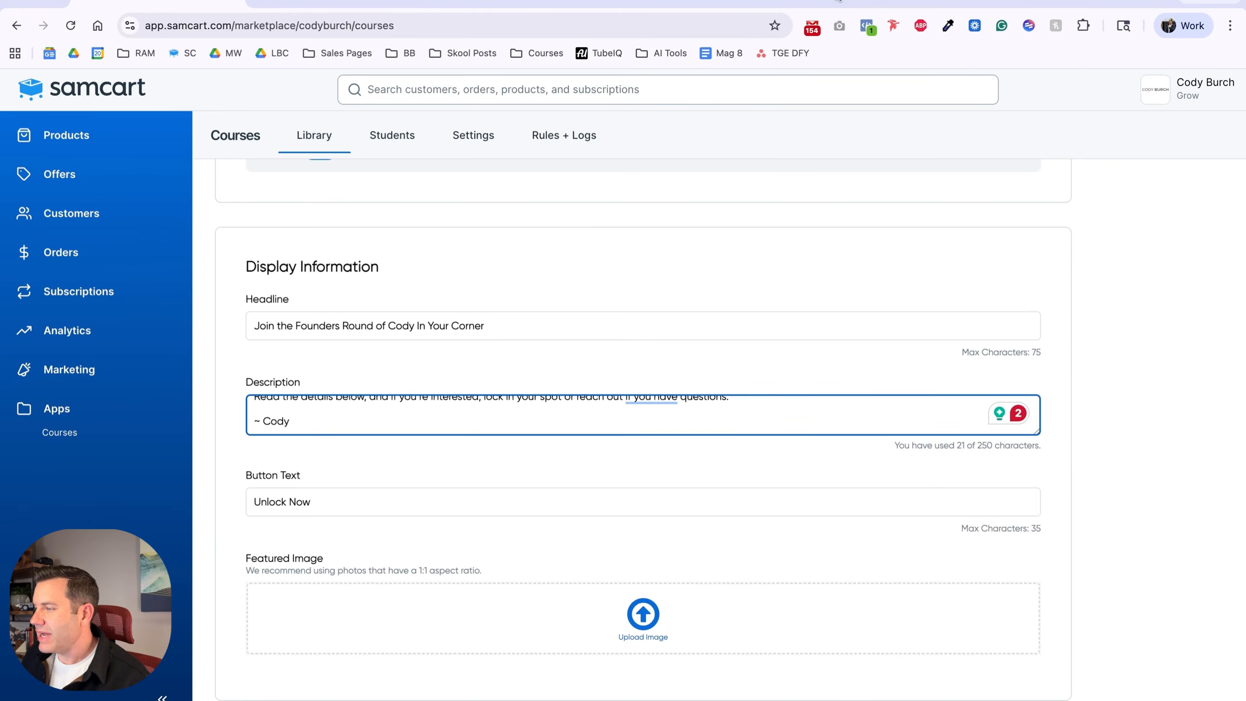
click(617, 531)
scroll(588, 515, up, 6)
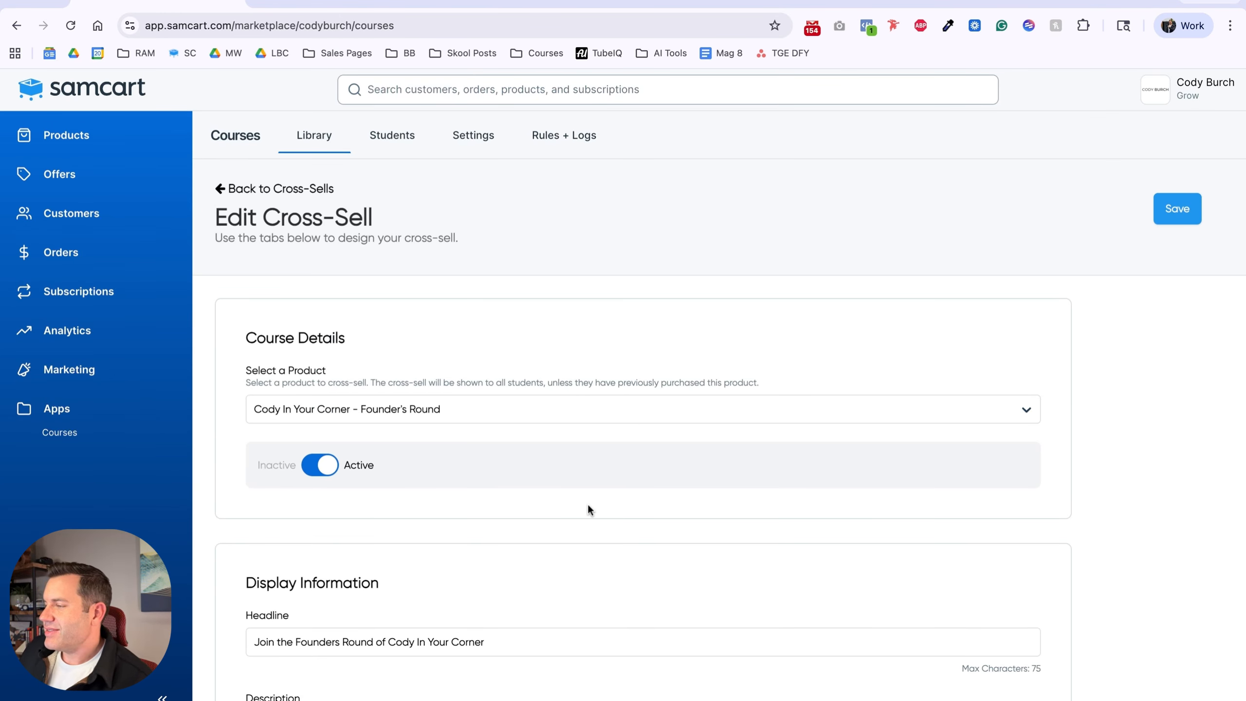
Set the handwritten signature image from the media library as the cross-sell's featured image and save the cross-sell.
scroll(587, 502, down, 6)
click(628, 618)
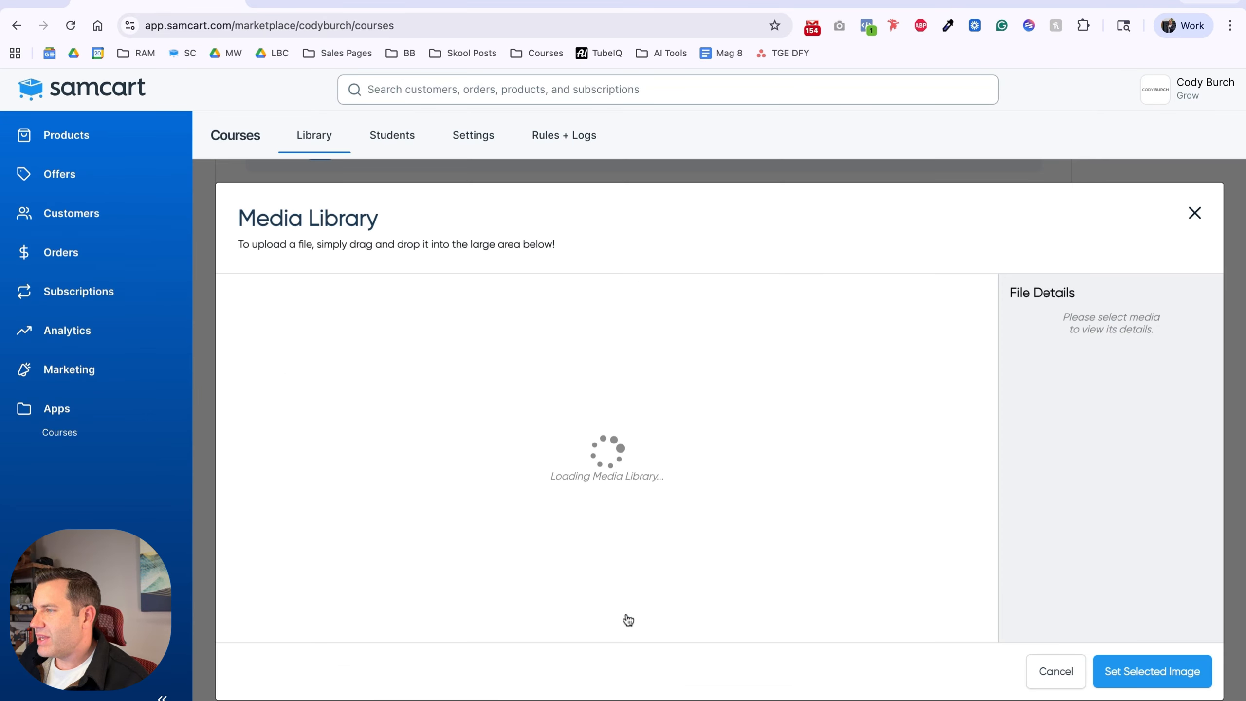
scroll(495, 473, down, 2)
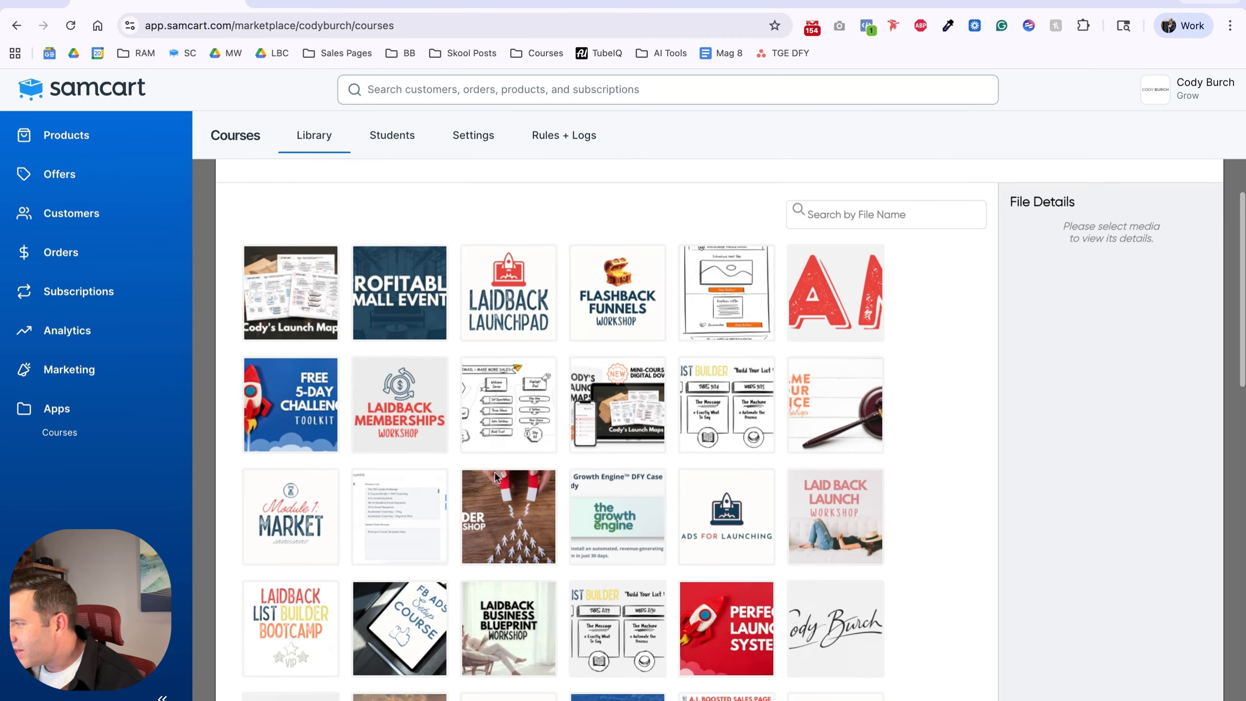
scroll(495, 475, down, 3)
click(840, 478)
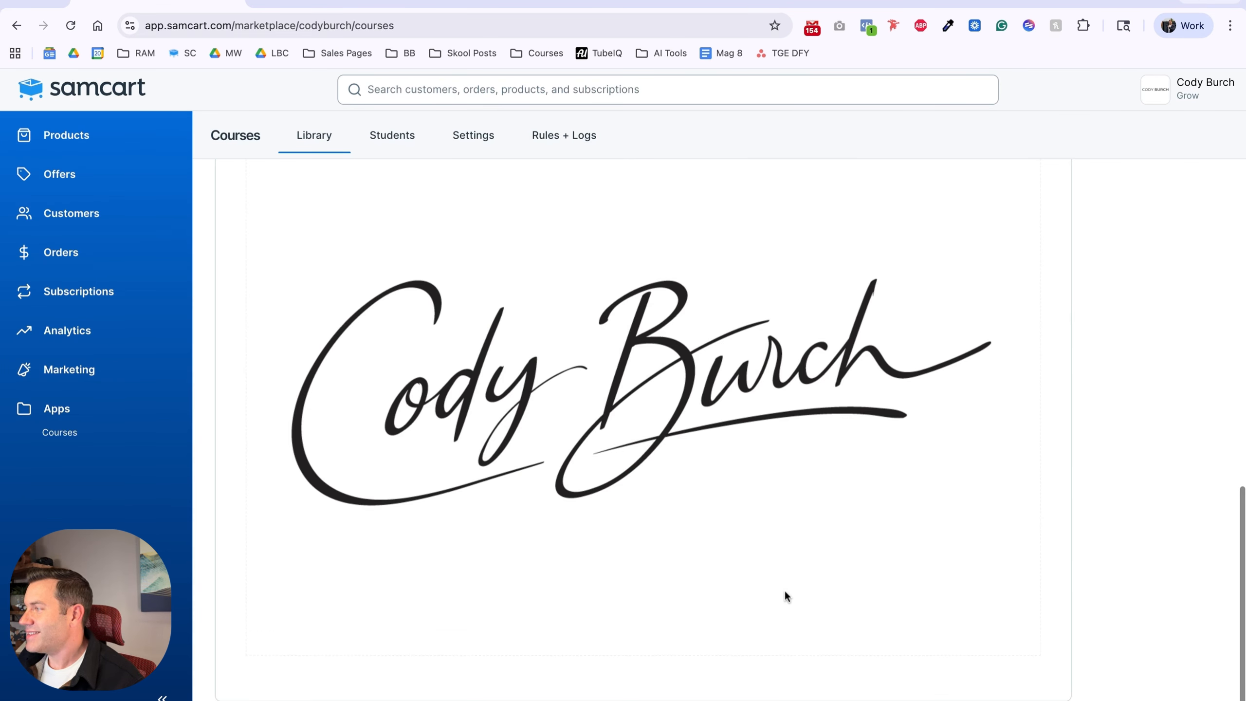
scroll(785, 591, up, 10)
click(1192, 224)
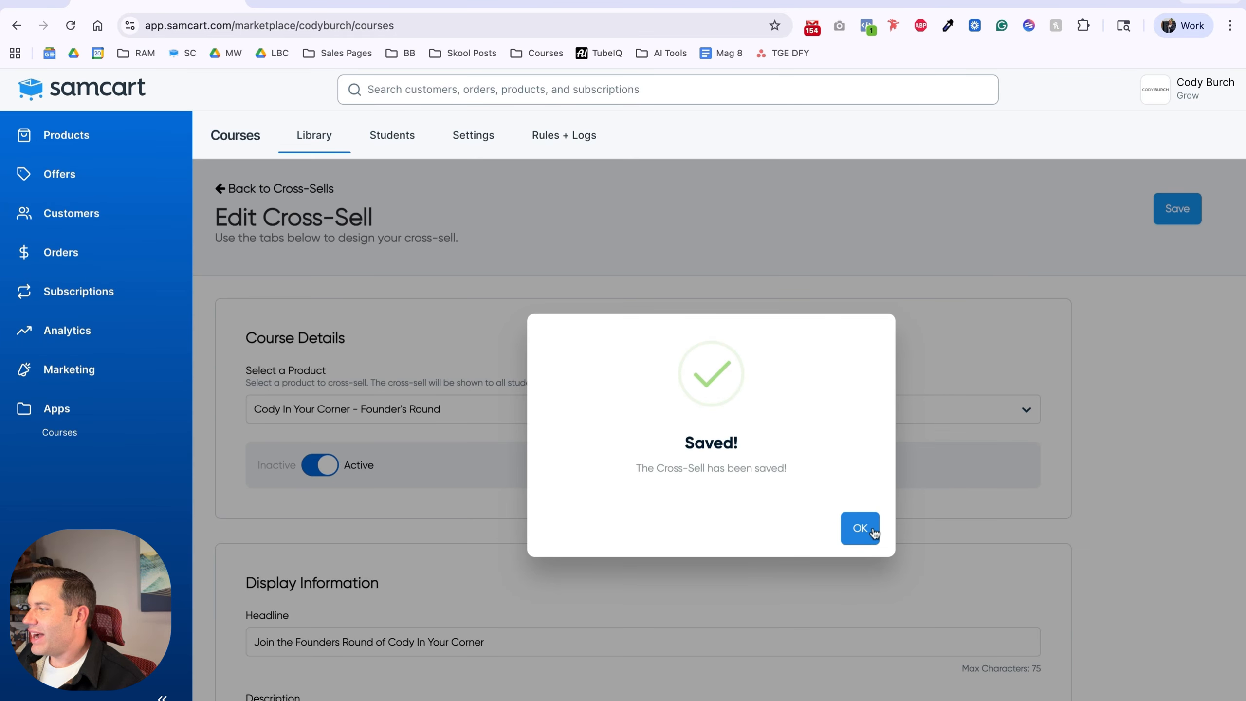
click(860, 528)
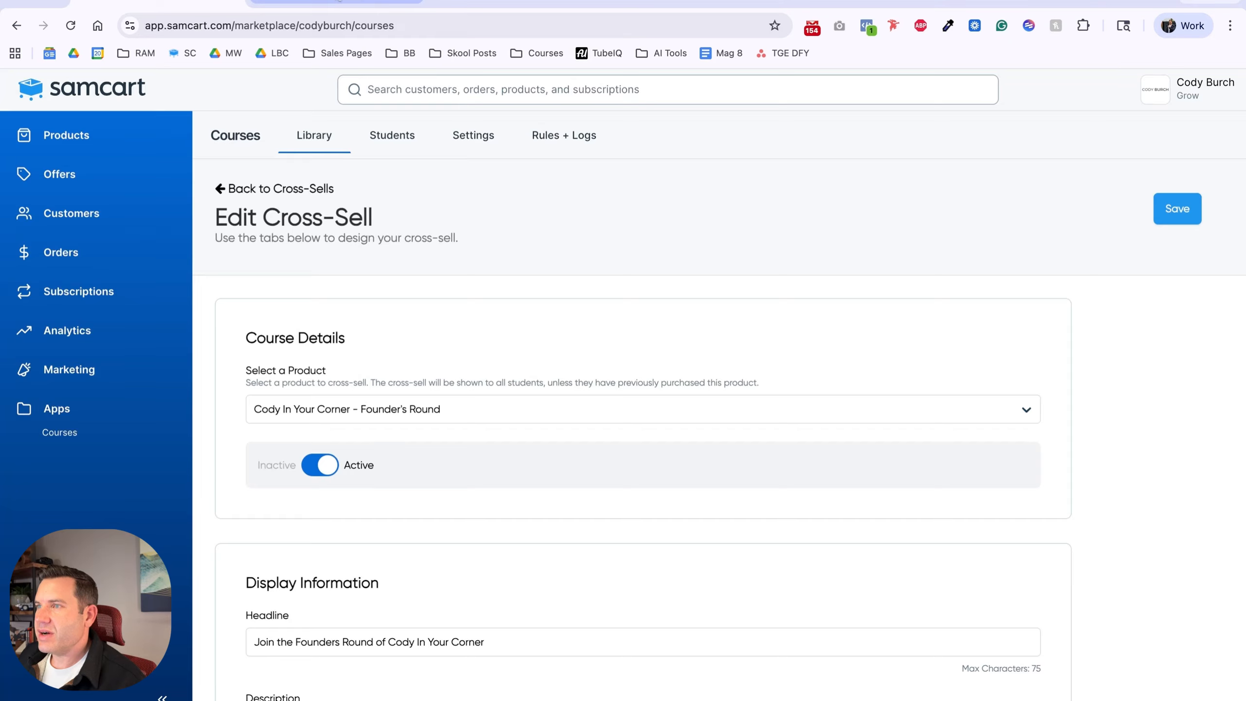
View the cross-sell on the student-facing course page and try its Unlock Now offer.
click(338, 1)
click(92, 91)
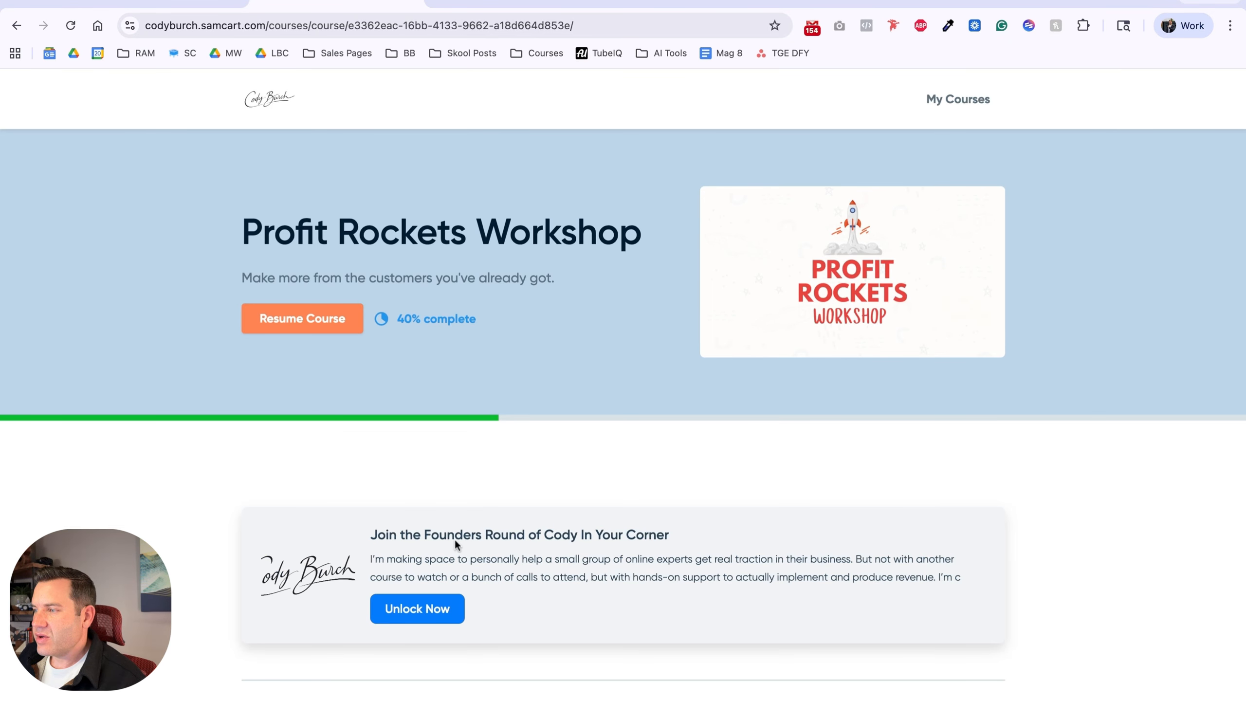
scroll(419, 535, down, 2)
drag(372, 466, 622, 471)
click(372, 466)
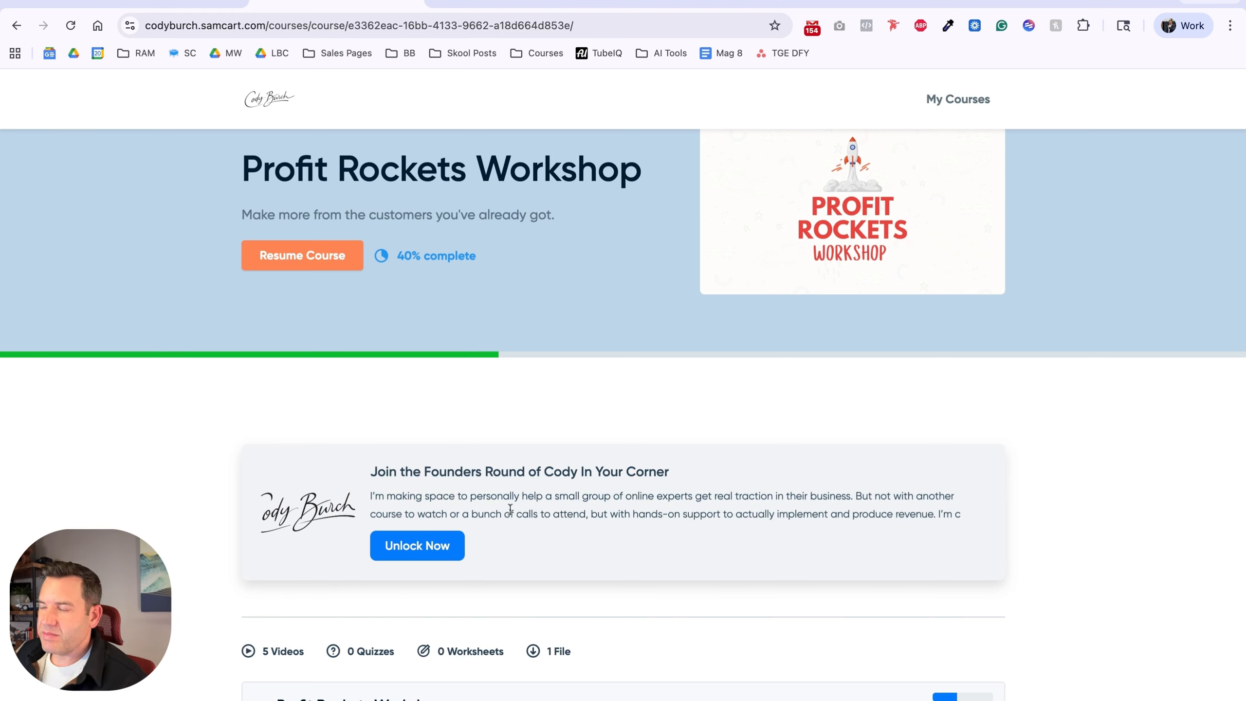
click(444, 546)
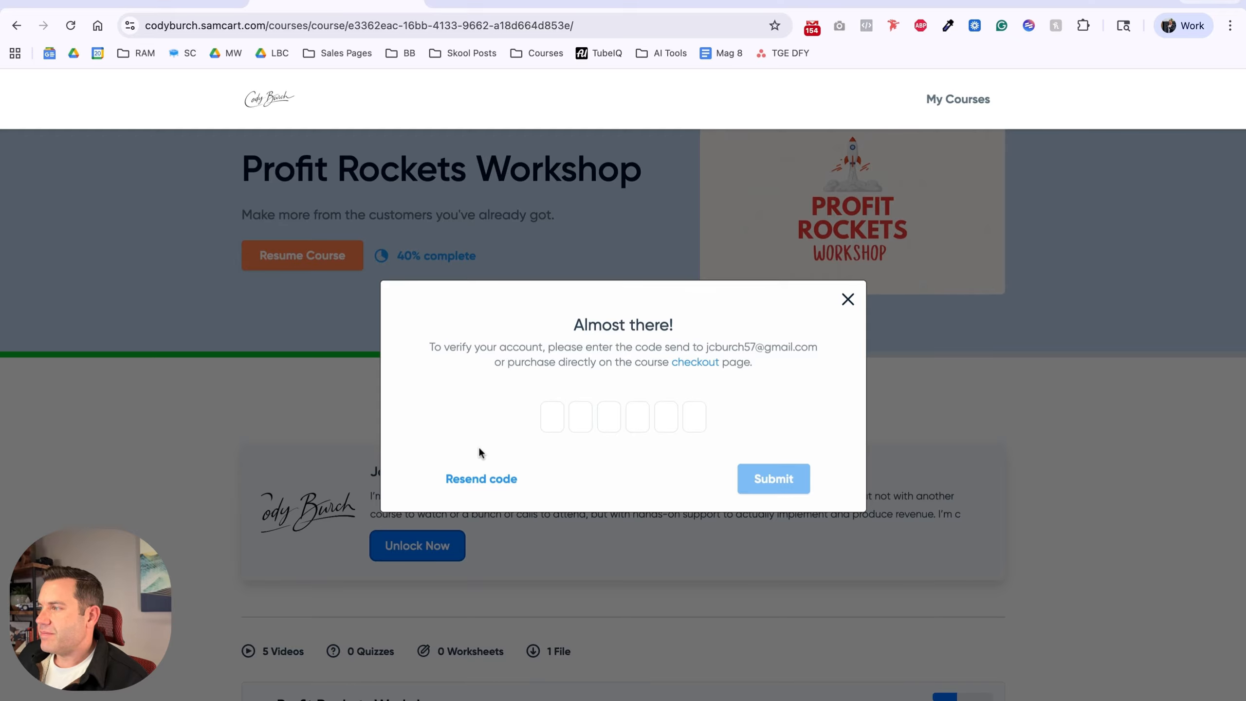
Dismiss the verification prompt, replace the cross-sell's description with the shorter text about refining messaging and the core offer over 8 weeks, and save.
click(846, 300)
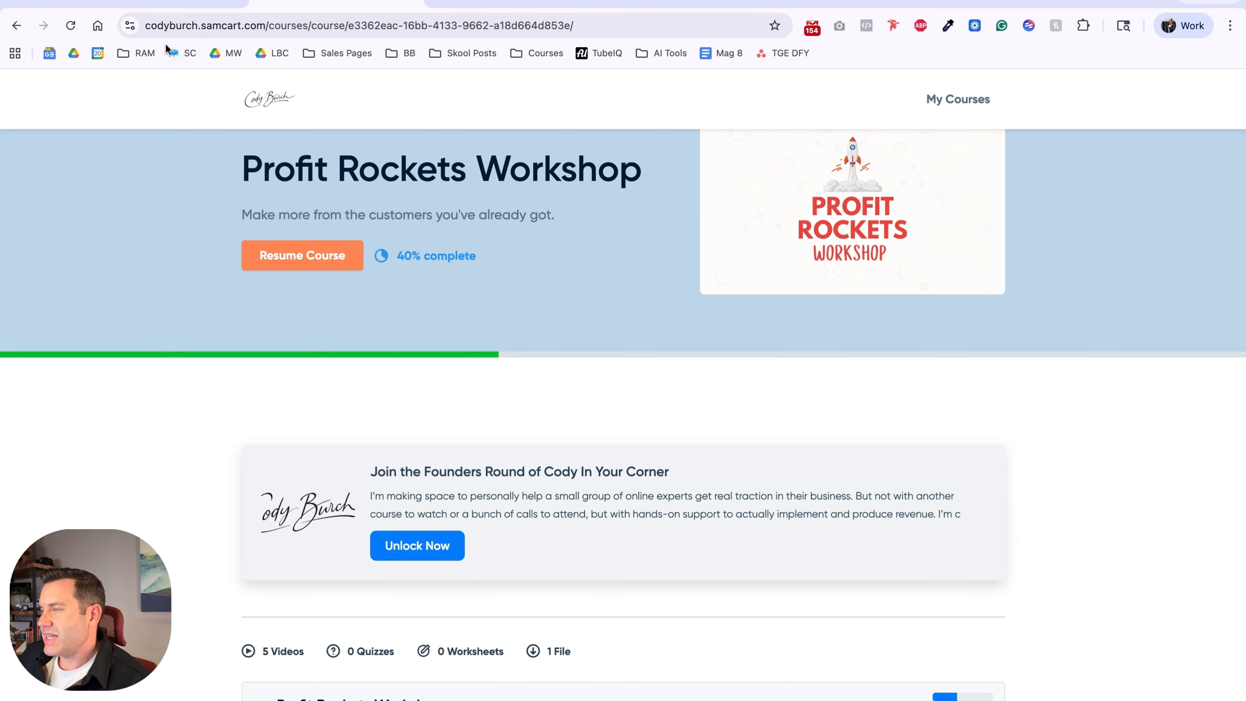
click(150, 3)
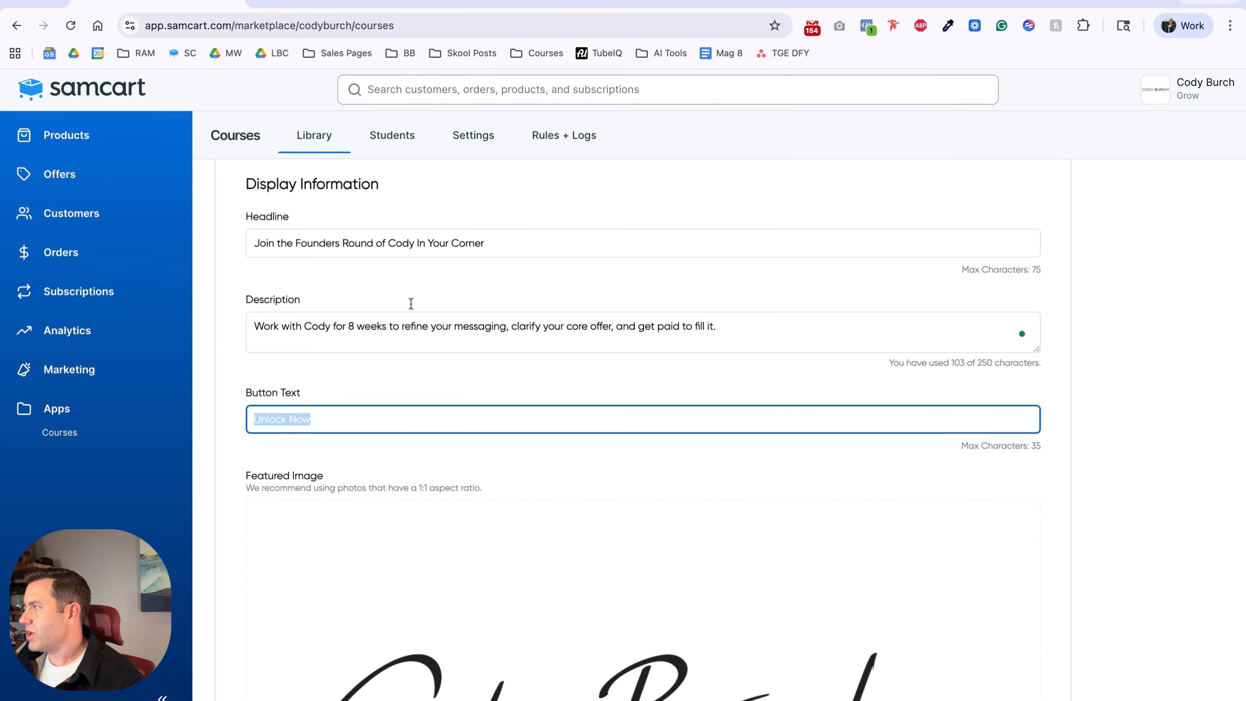
scroll(798, 231, up, 8)
click(1177, 209)
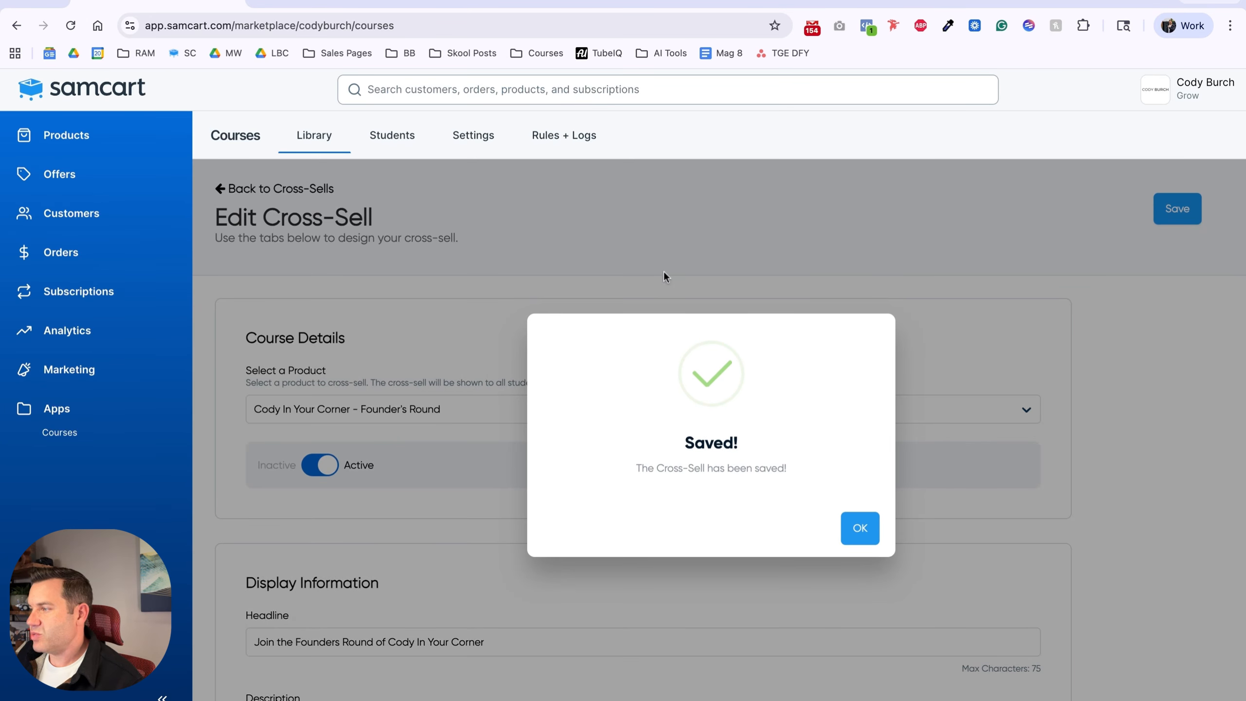
click(854, 528)
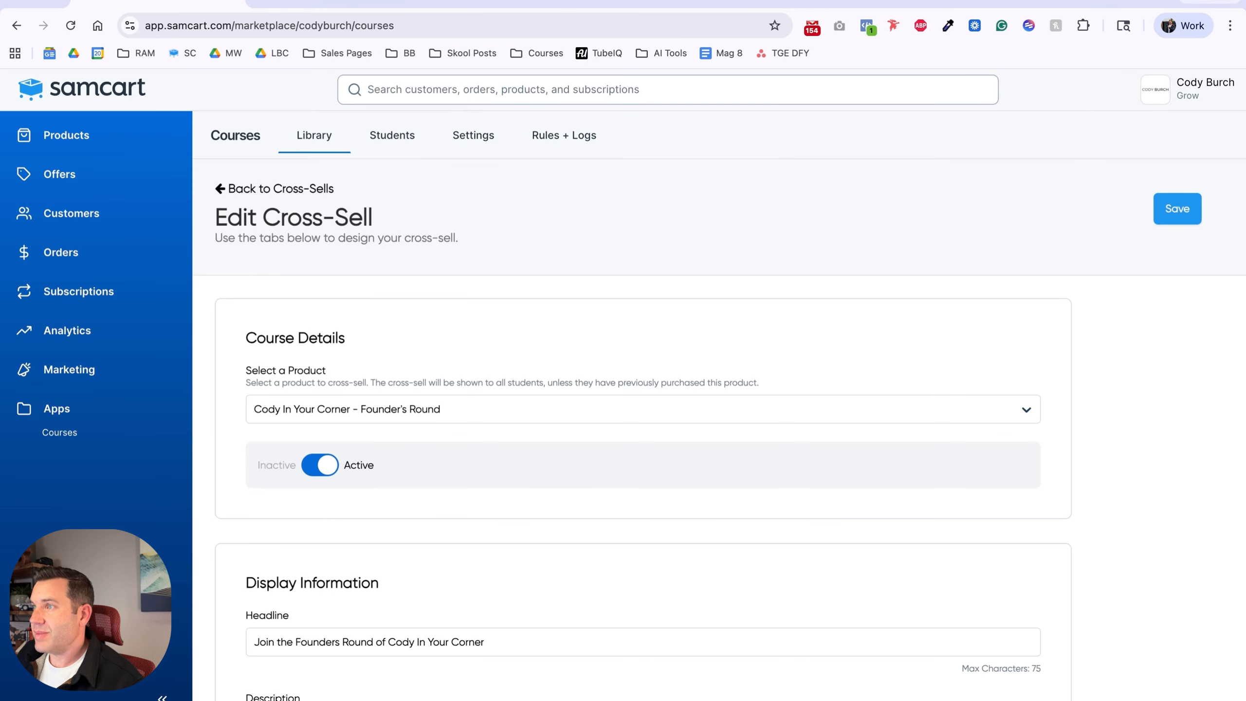
Reload the student-facing course page and check the cross-sell's revised description.
click(313, 4)
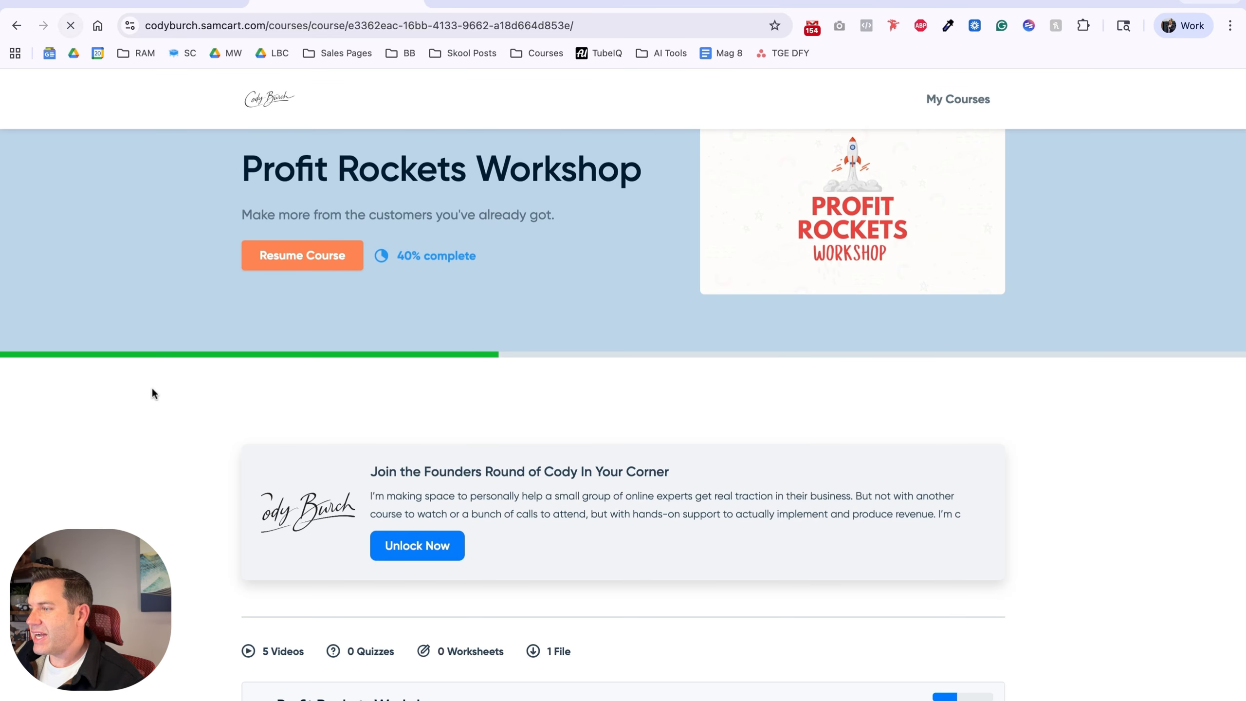
drag(520, 473, 798, 472)
click(464, 398)
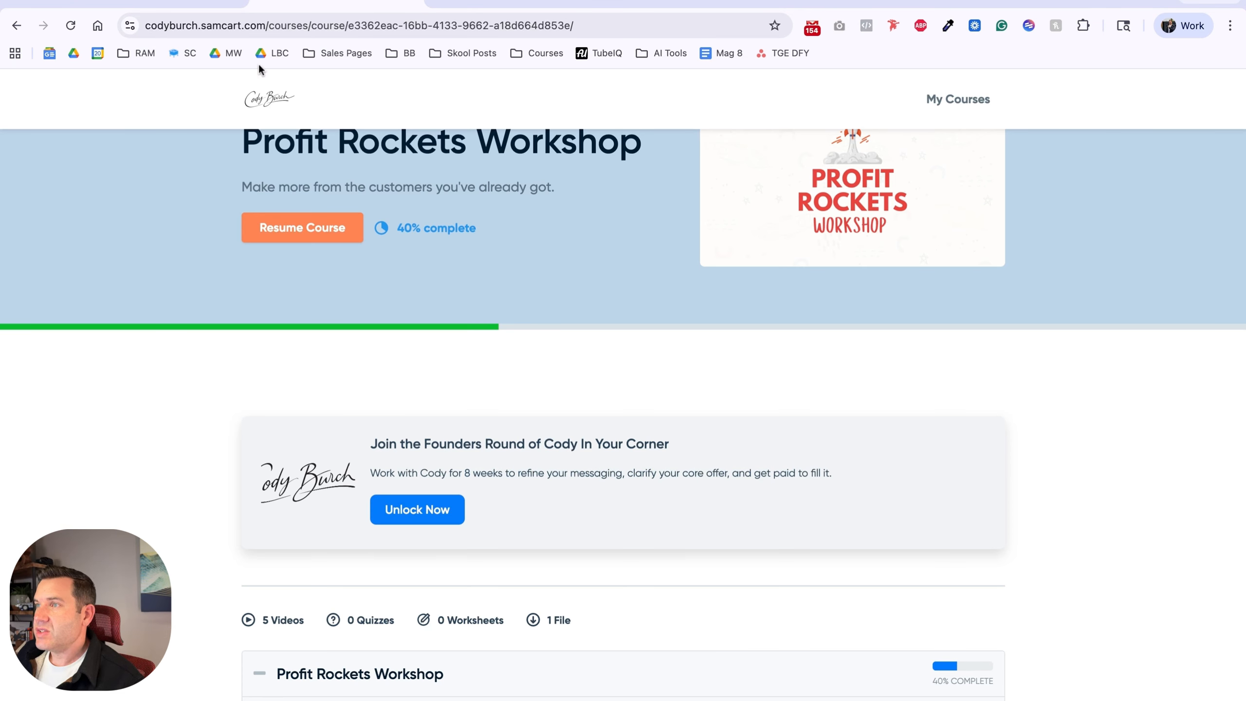
Save the cross-sell again and return to the course's cross-sell list.
click(158, 3)
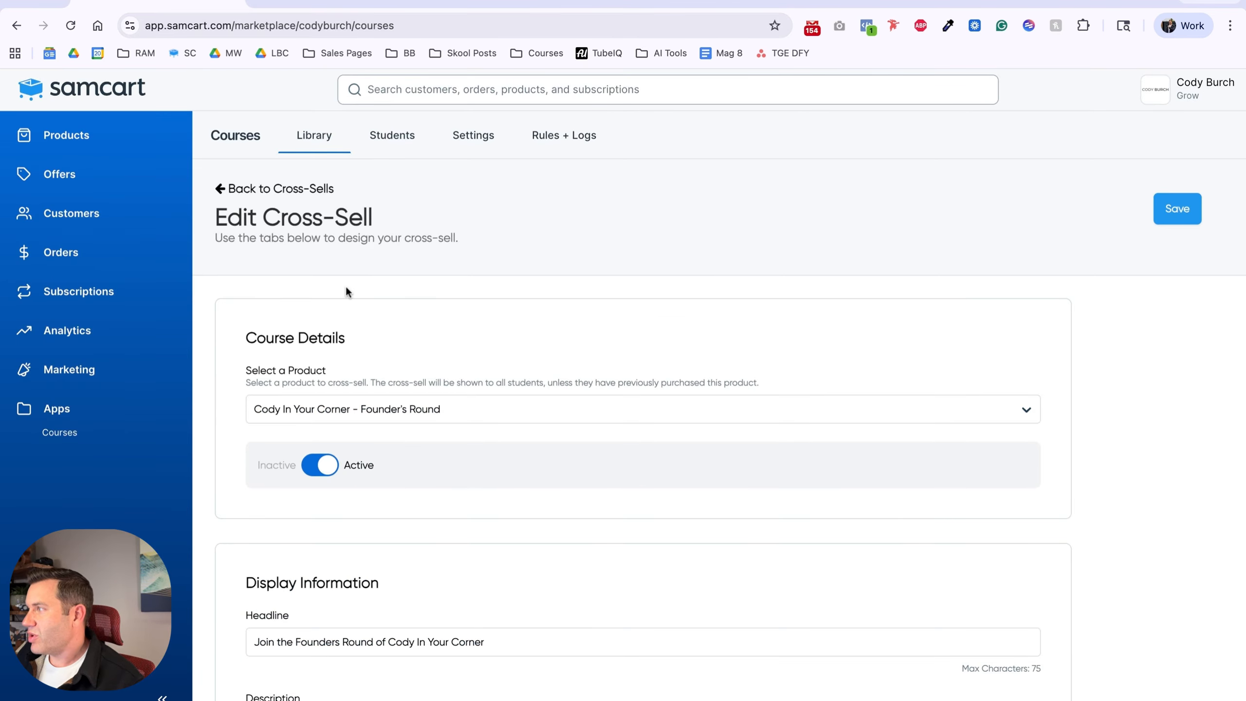
click(1156, 213)
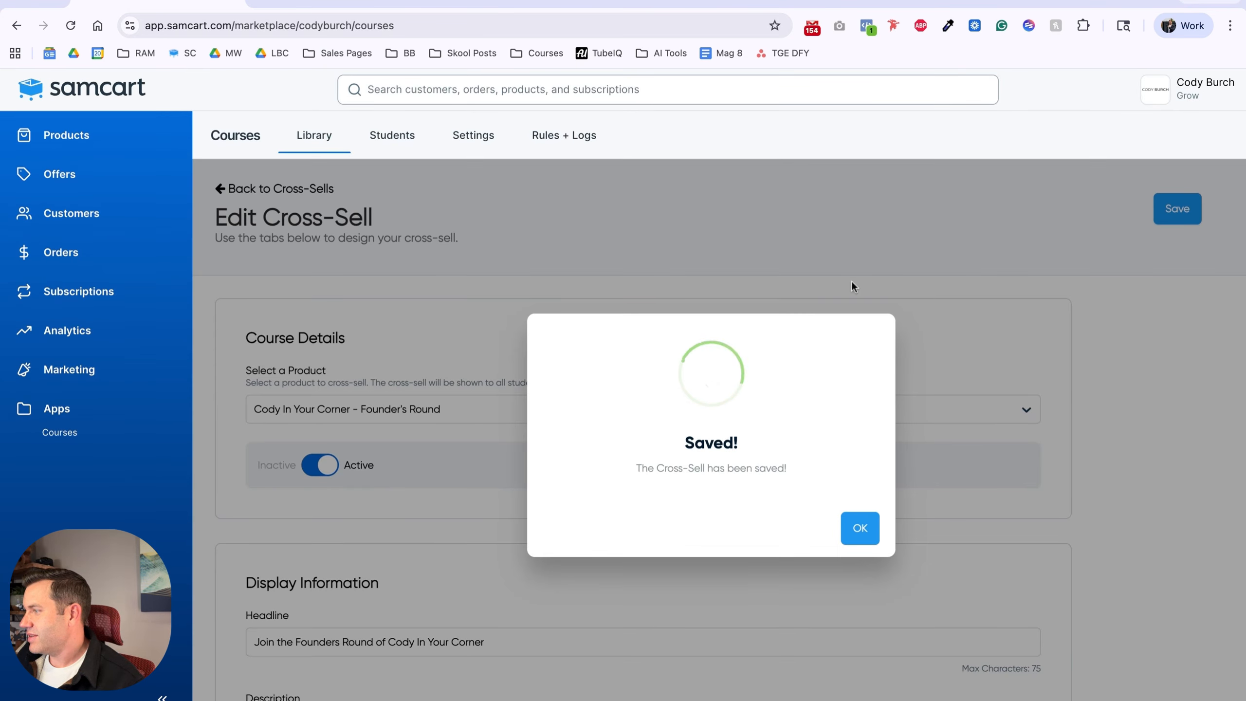
click(854, 528)
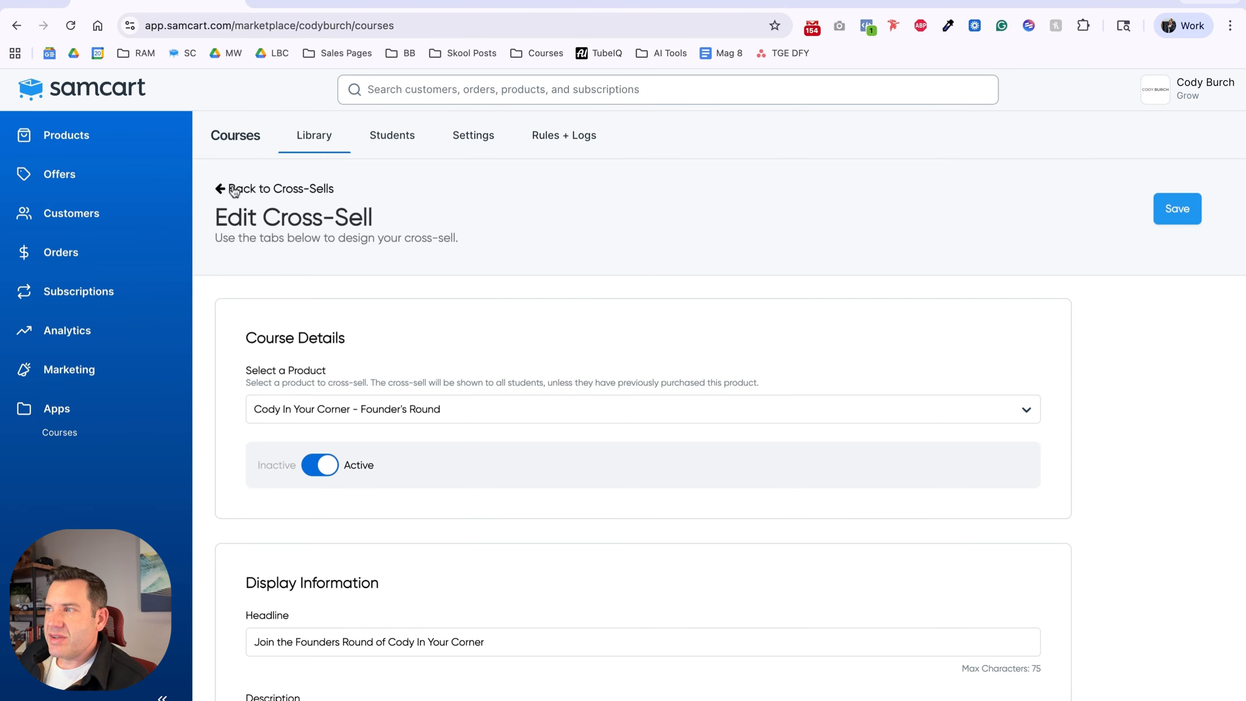
click(319, 188)
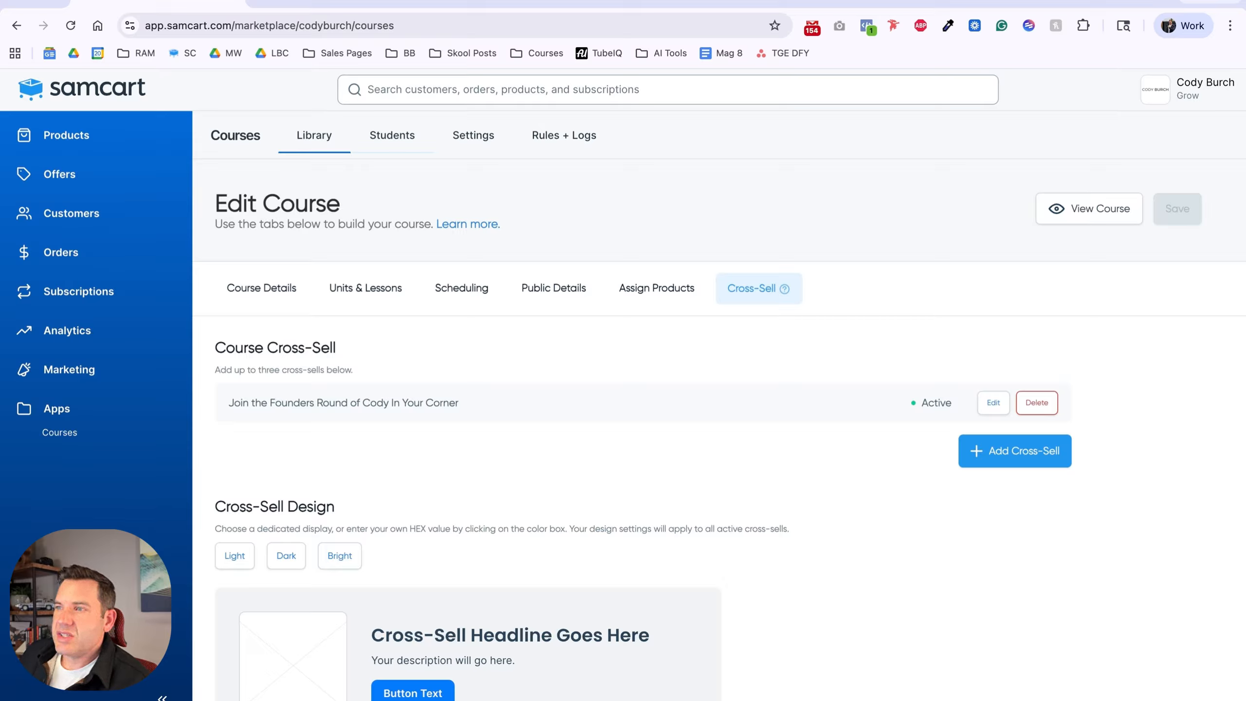
Open the Profit Rockets Workshop product's settings at the Order Redirect section.
click(114, 142)
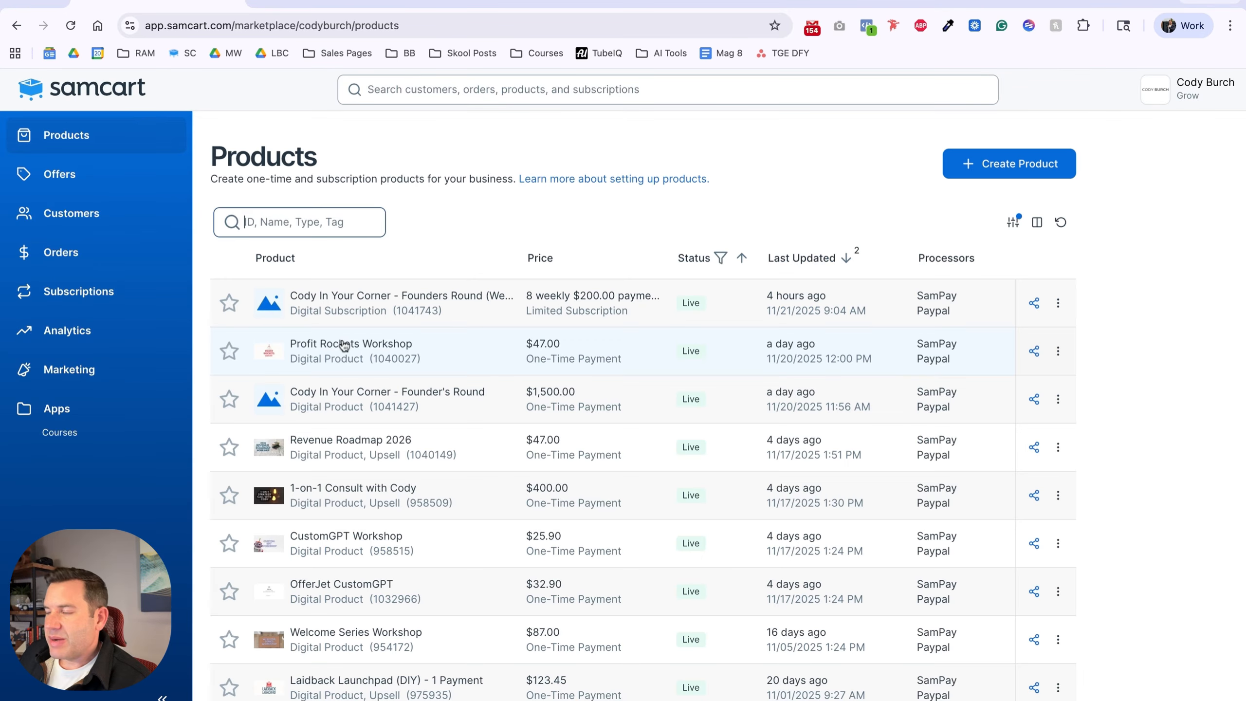
click(343, 341)
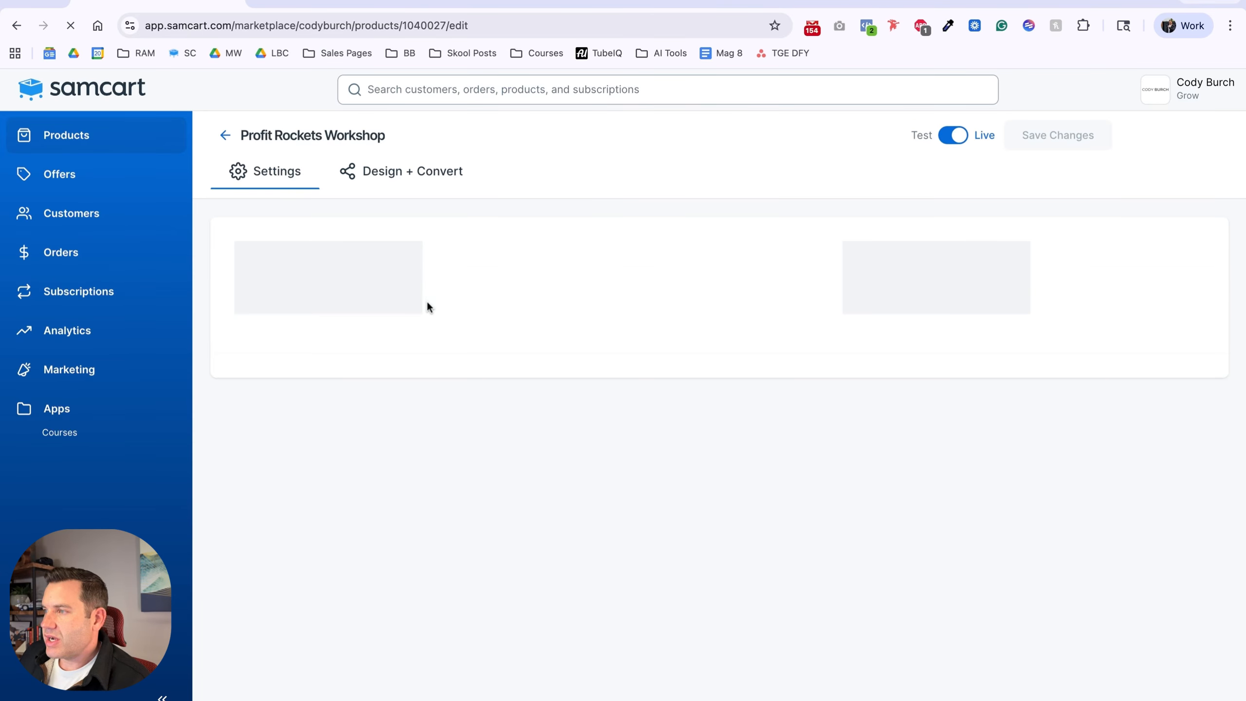
scroll(369, 320, down, 3)
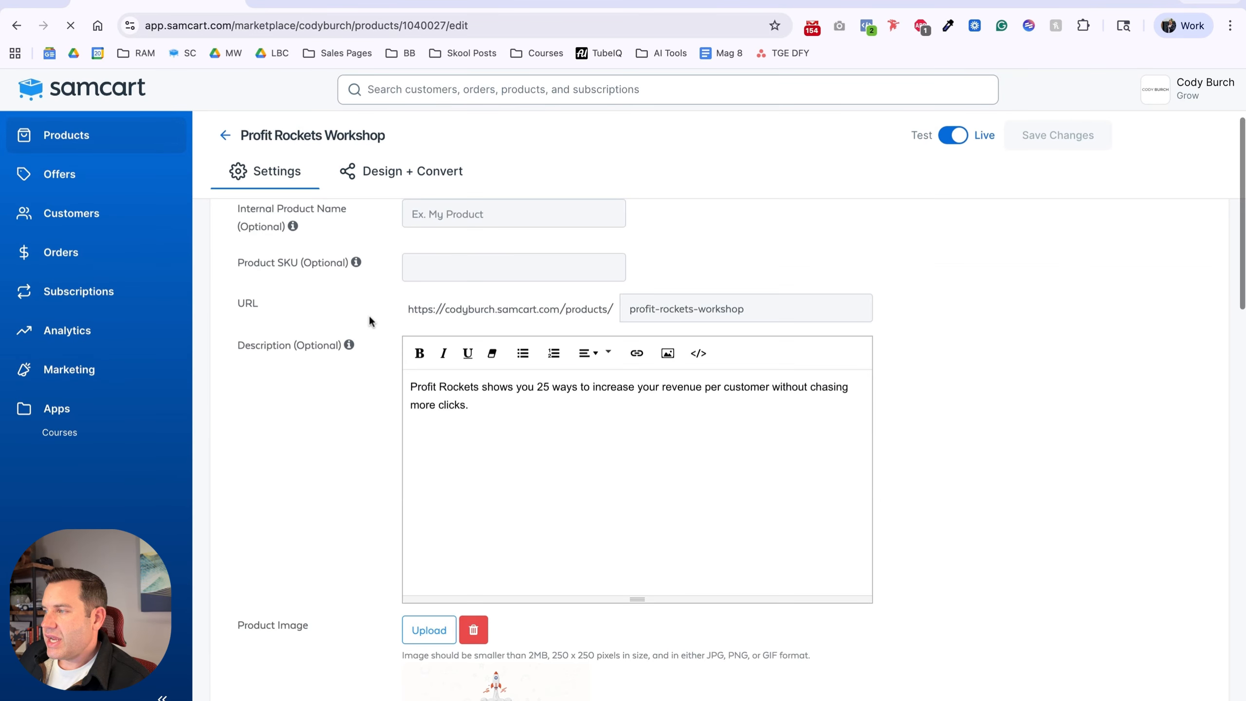
scroll(369, 320, down, 10)
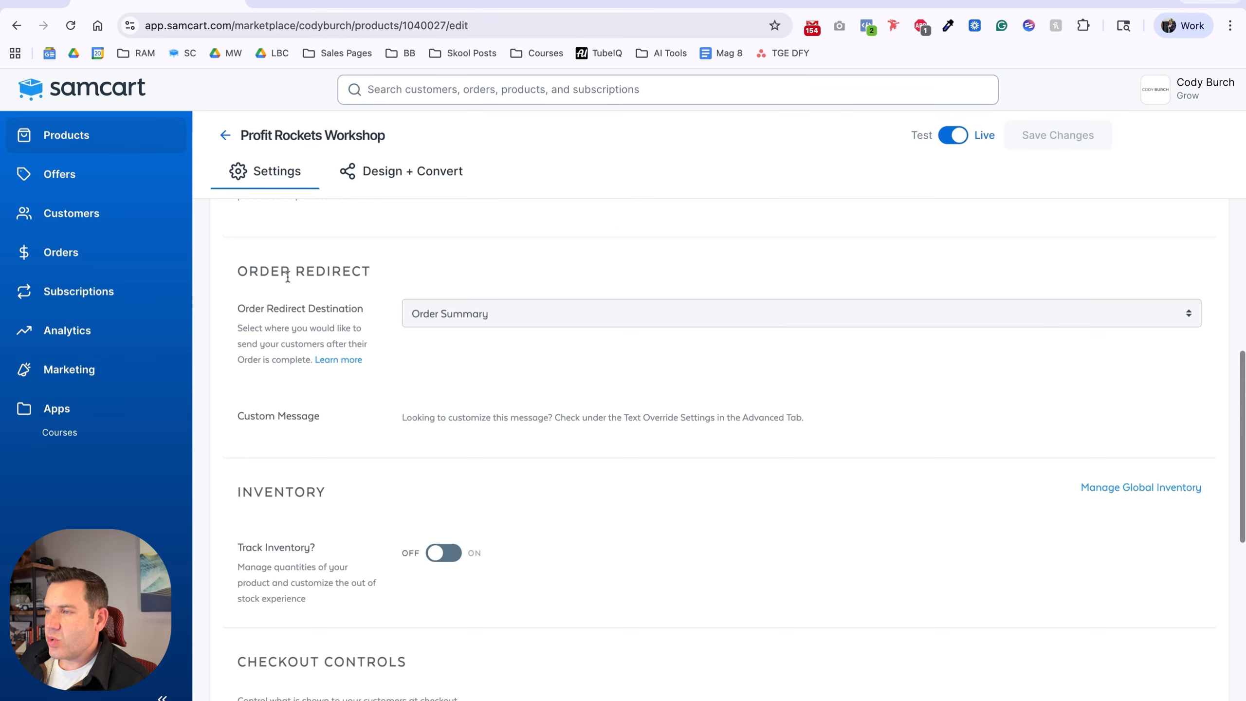
Set the product's order redirect destination to Course Auto-Enroll and save the changes.
drag(237, 271, 371, 272)
drag(239, 324, 303, 359)
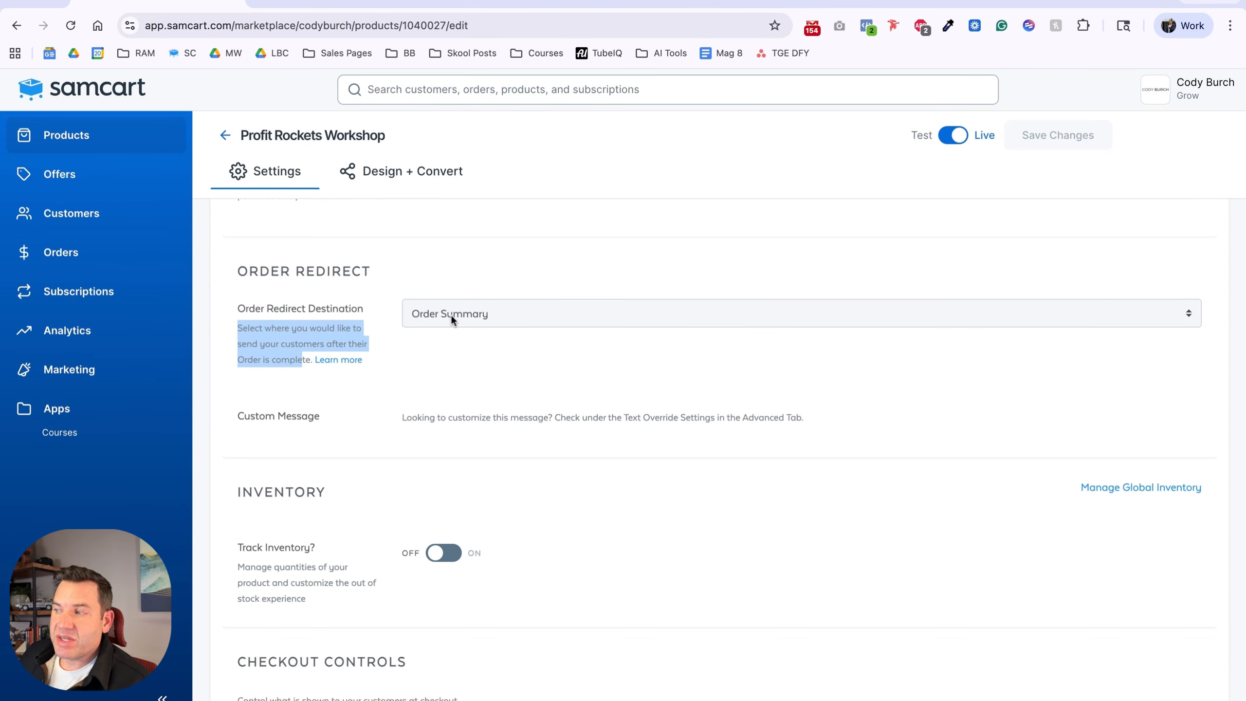
click(450, 314)
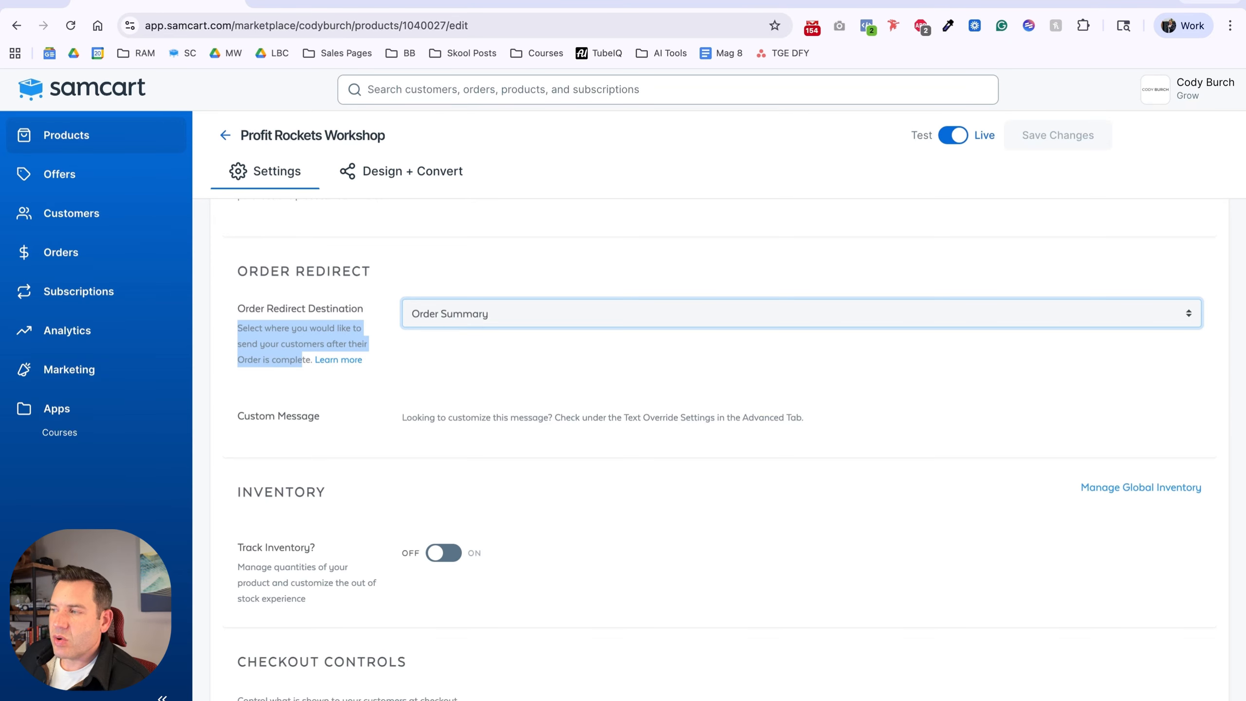
click(466, 361)
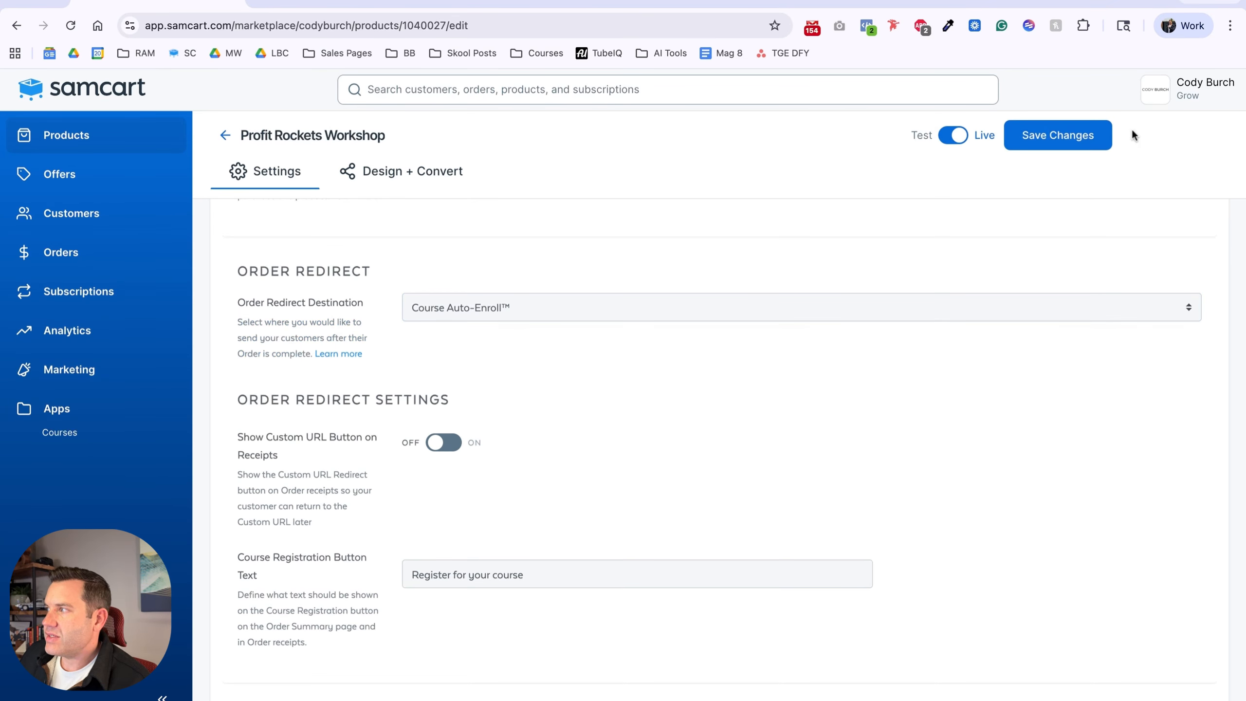
click(1079, 135)
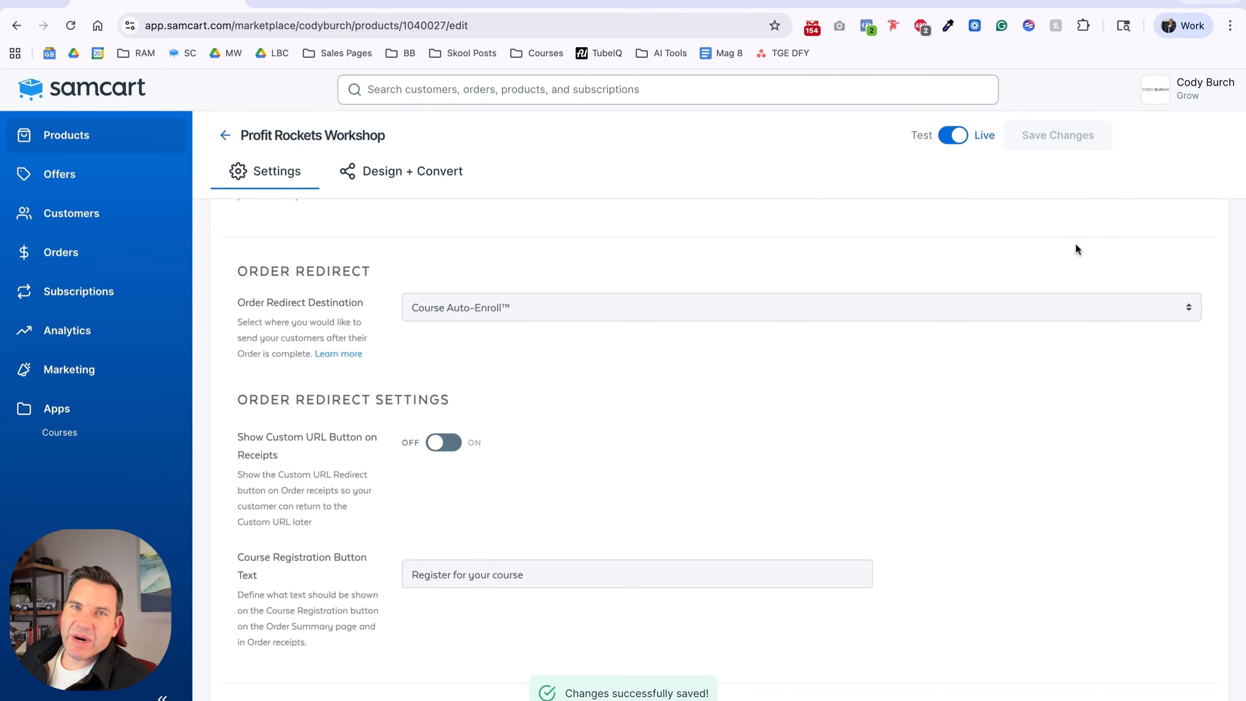